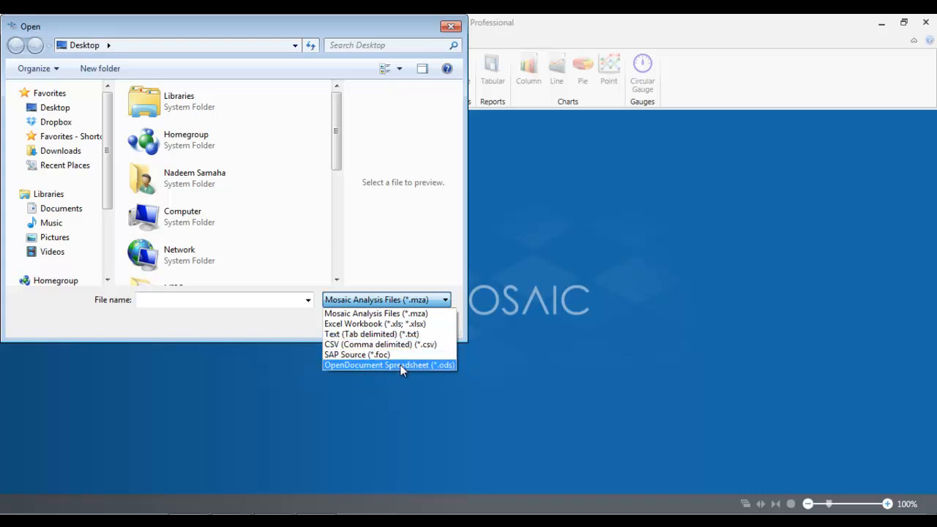
# Step: Dismiss the file-type list and cancel the Open dialog without loading any file
pyautogui.click(503, 334)
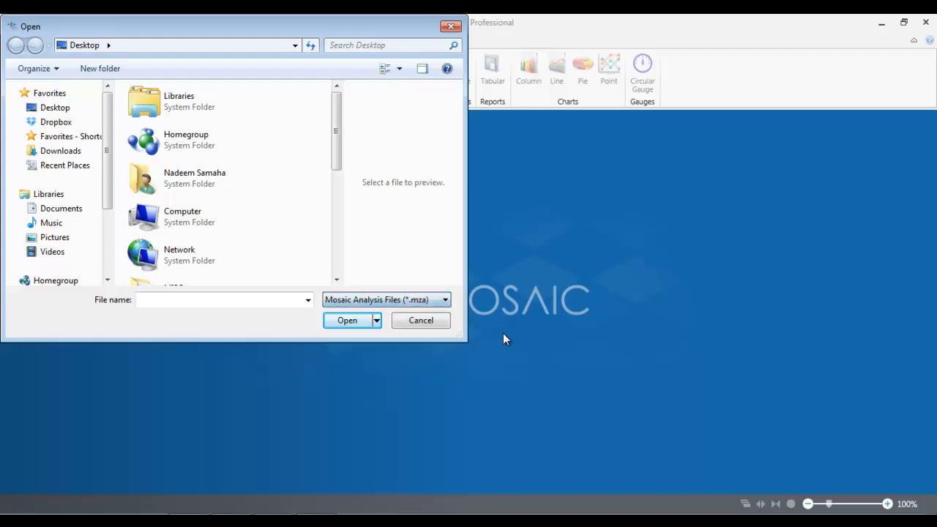
pyautogui.click(427, 322)
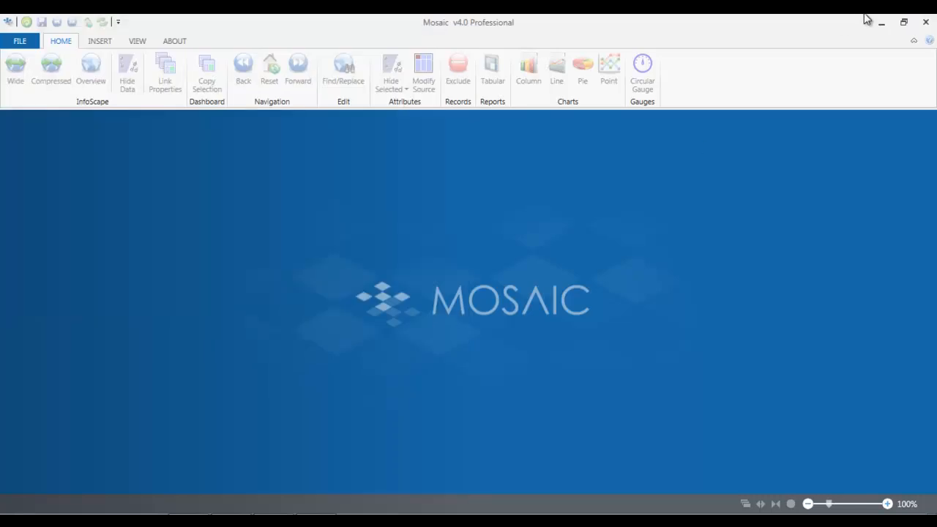
# Step: Minimize Mosaic and open the trading dataEXCEL workbook maximized in Excel
pyautogui.click(883, 26)
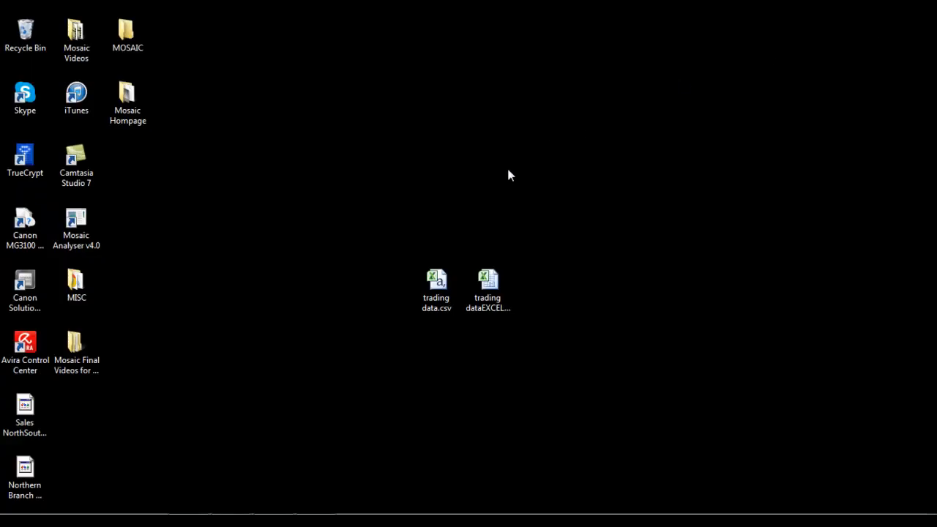
pyautogui.moveTo(437, 283); pyautogui.dragTo(366, 292)
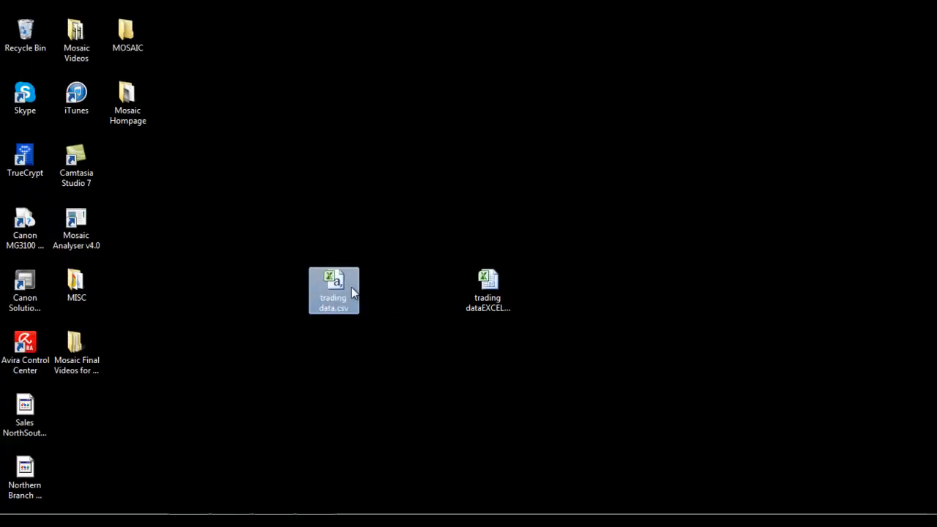
pyautogui.doubleClick(480, 289)
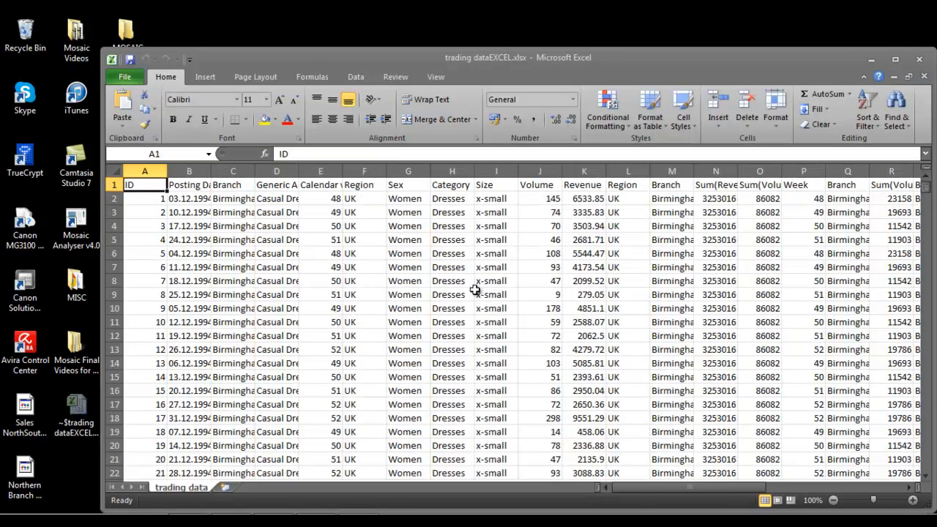
pyautogui.click(895, 58)
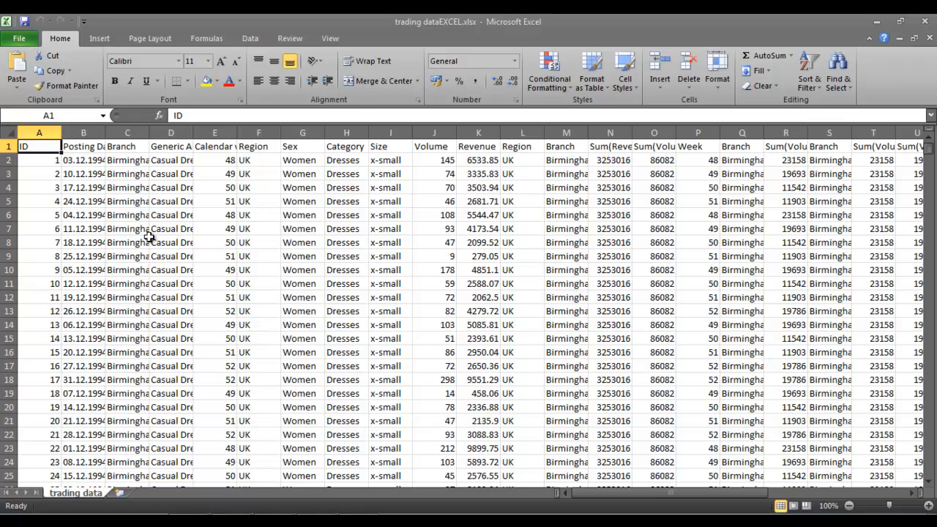
pyautogui.scroll(-6, 149, 236)
pyautogui.scroll(6, 149, 236)
# Step: Check the Posting Date, Branch, Calendar week, Region, Sex, Category and Week headings, then quit Excel
pyautogui.click(96, 149)
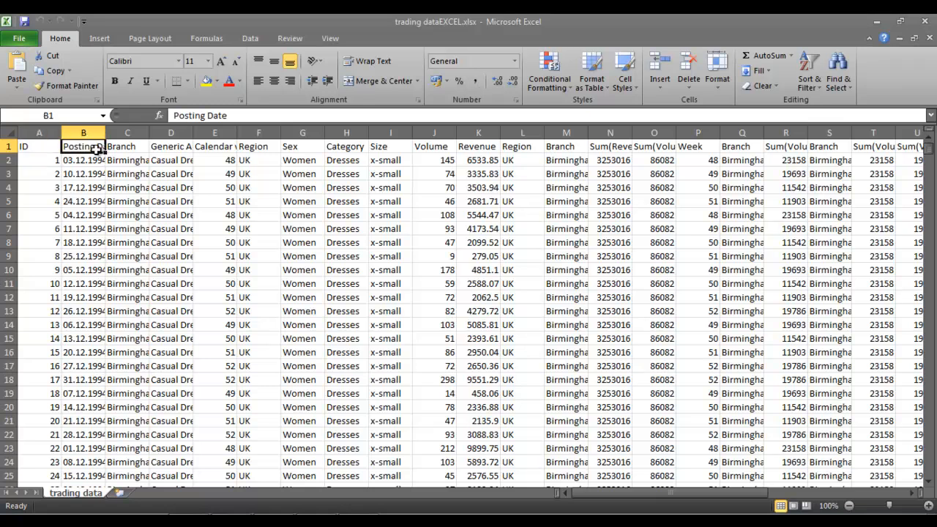
pyautogui.click(123, 147)
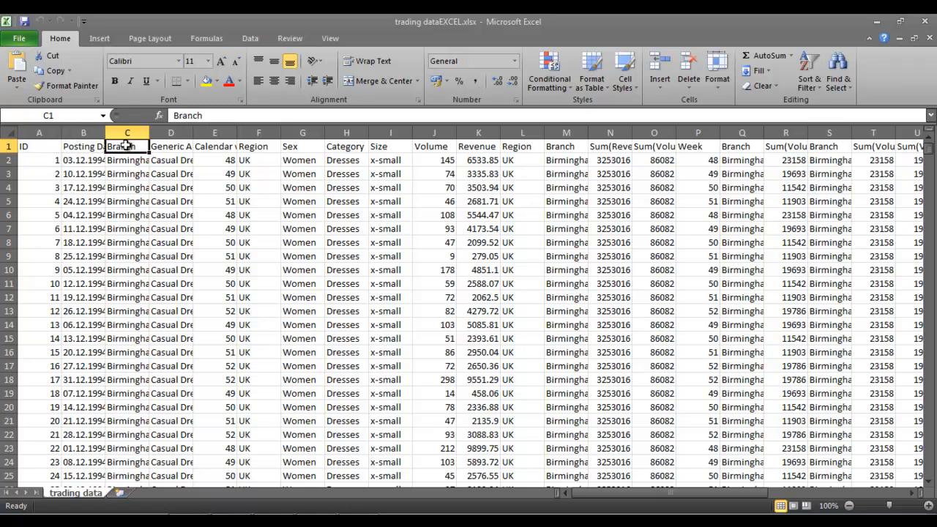
pyautogui.click(215, 148)
pyautogui.click(249, 150)
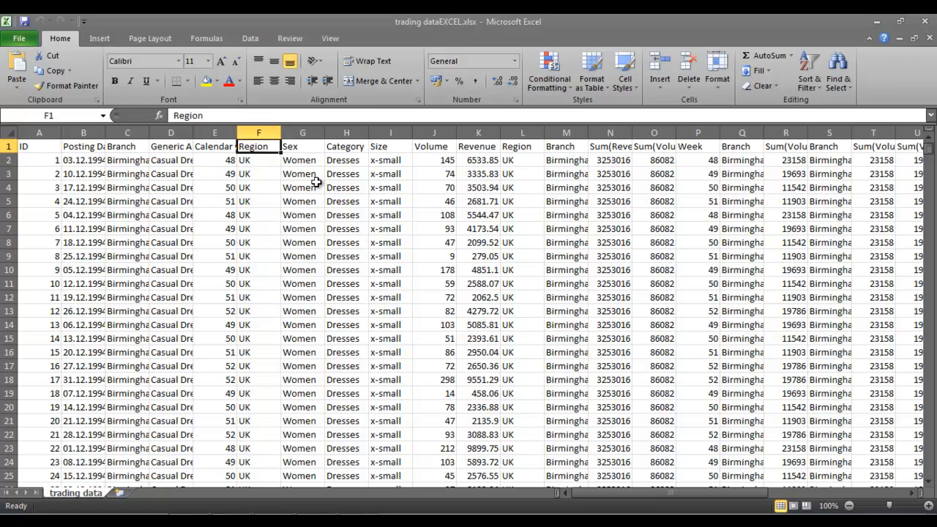
pyautogui.click(302, 148)
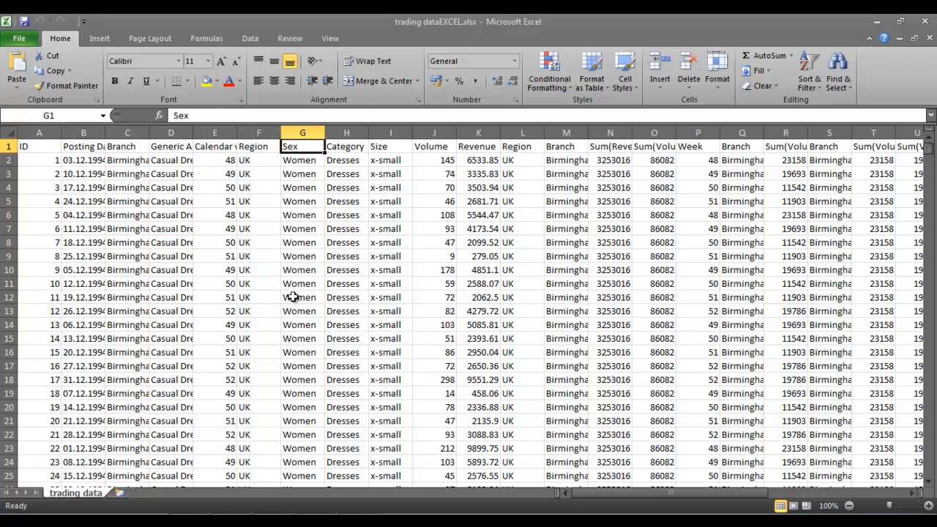
pyautogui.click(355, 150)
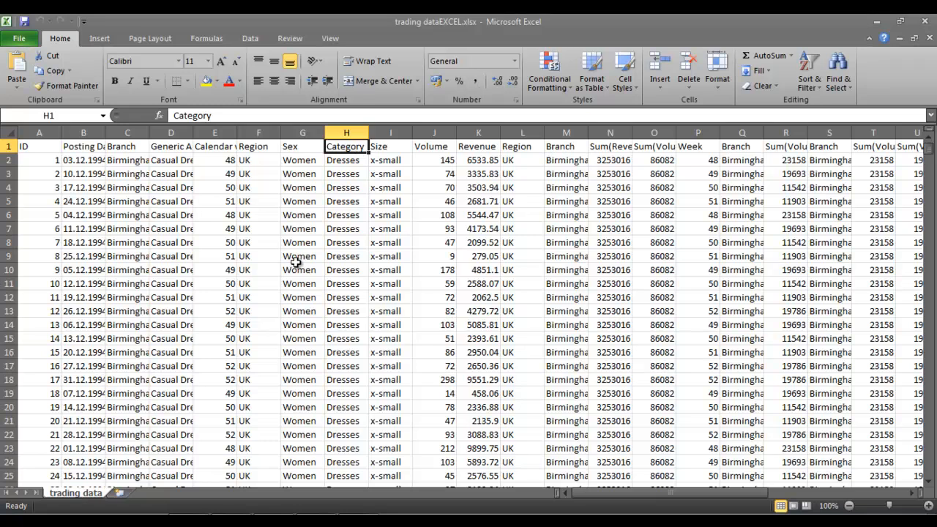
pyautogui.click(736, 148)
pyautogui.click(683, 148)
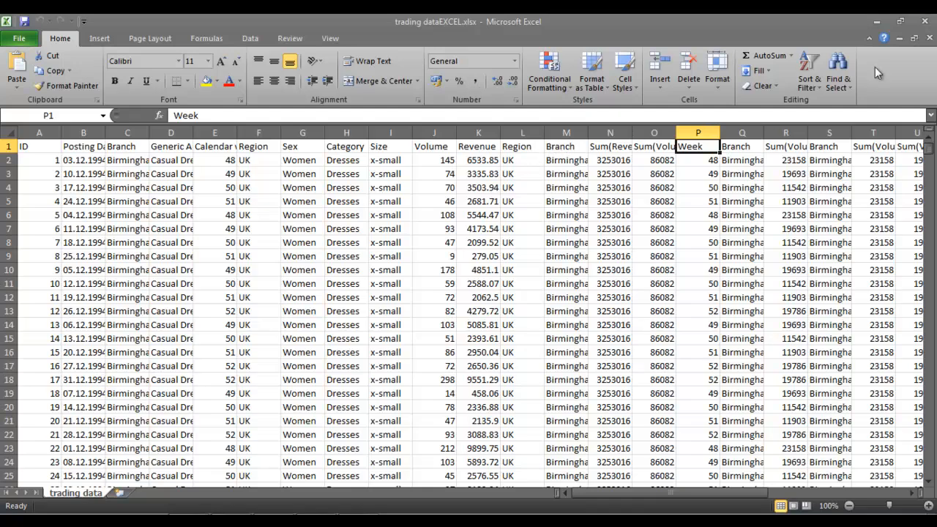
pyautogui.click(926, 22)
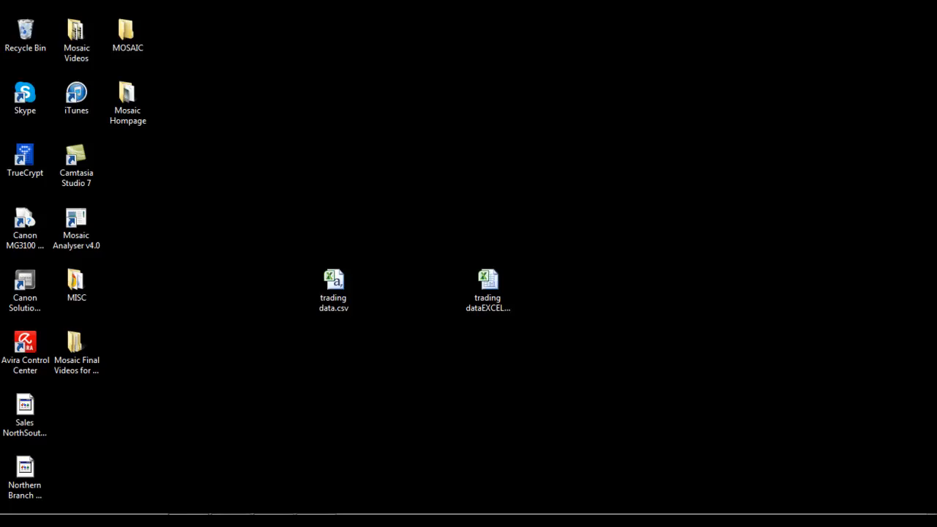
# Step: Open trading dataEXCEL.xlsx as an Excel Workbook and import its trading data worksheet (9238 records)
pyautogui.click(274, 521)
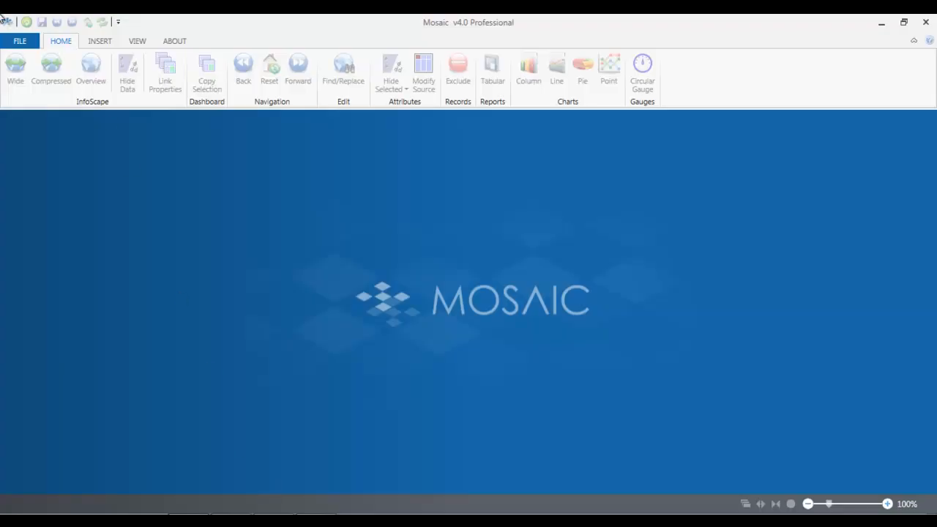
pyautogui.click(12, 44)
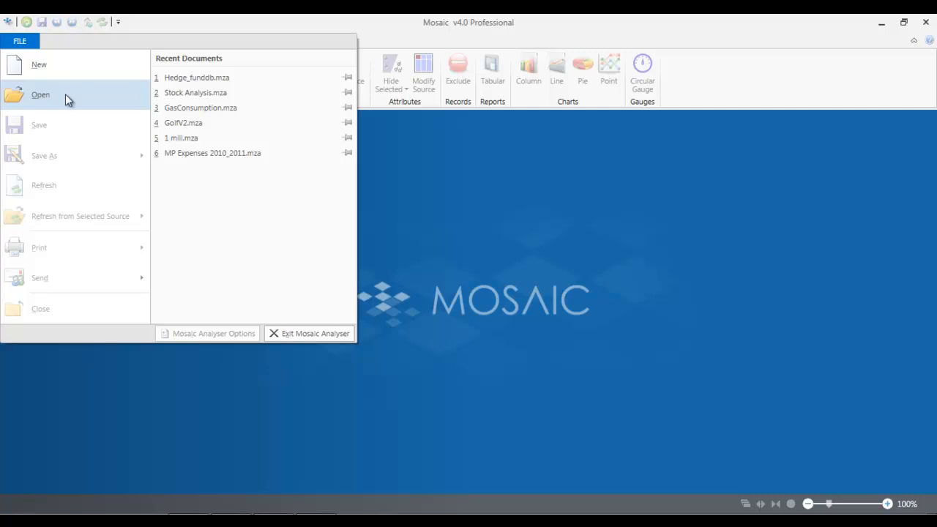
pyautogui.click(65, 94)
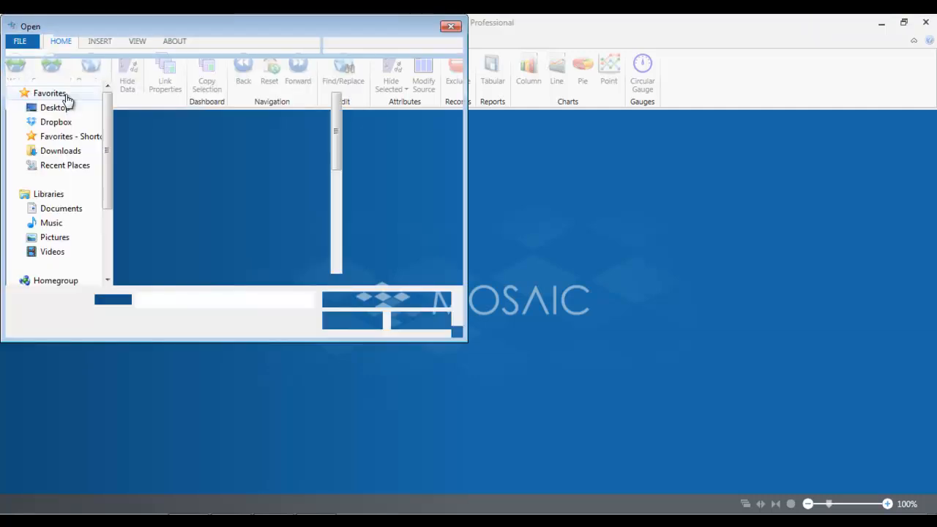
pyautogui.click(422, 300)
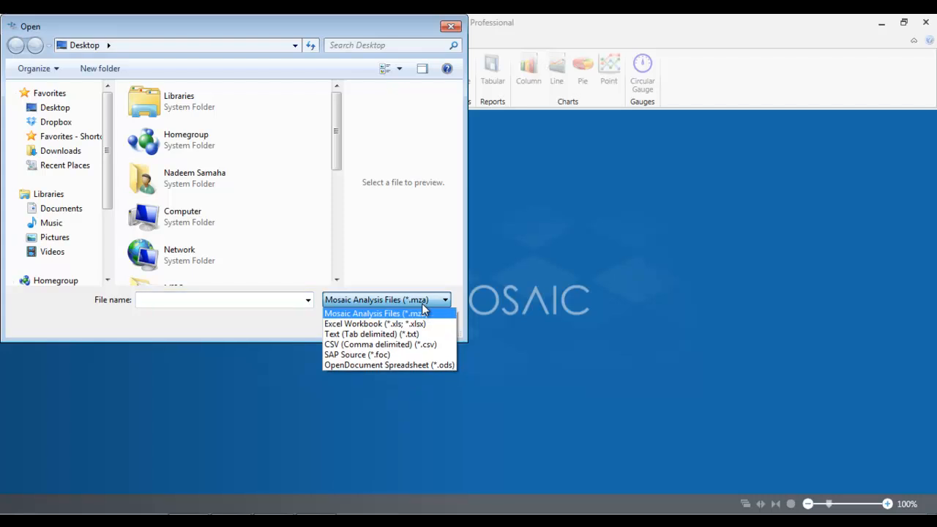
pyautogui.click(423, 329)
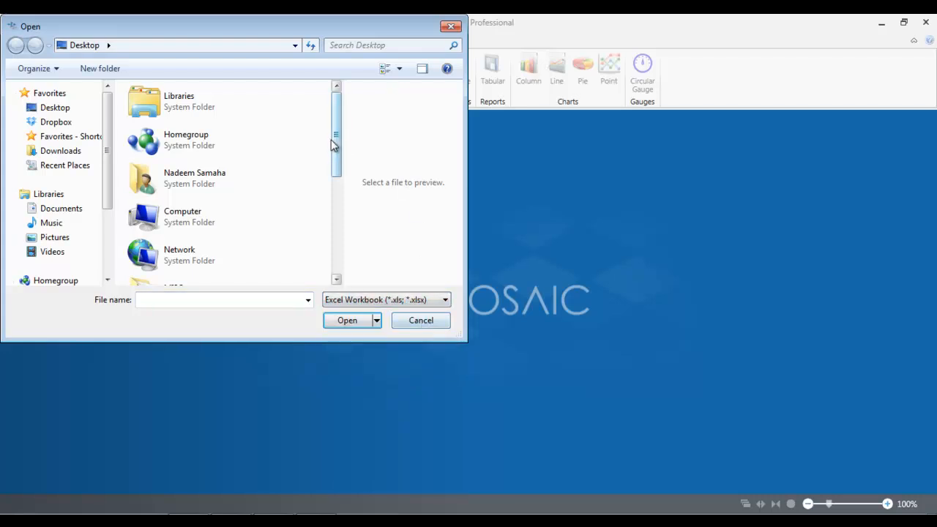
pyautogui.moveTo(337, 143); pyautogui.dragTo(337, 243)
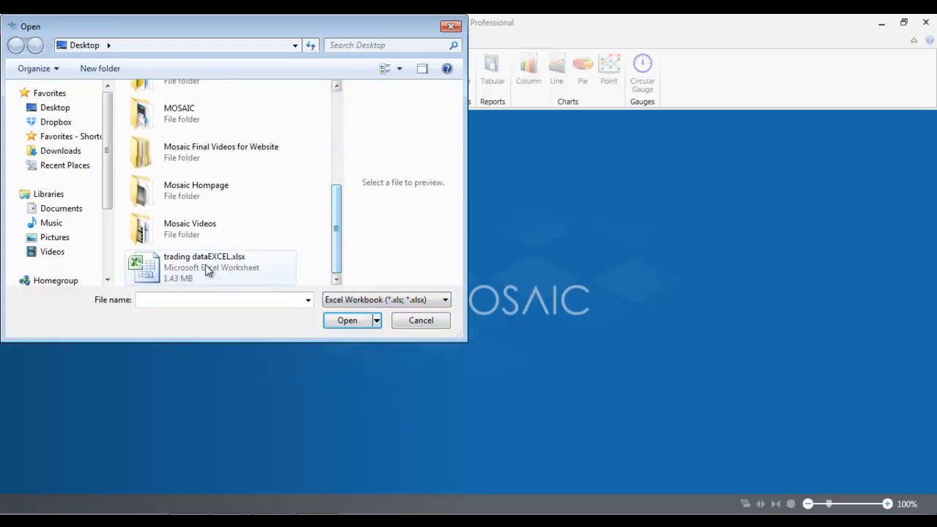
pyautogui.click(170, 267)
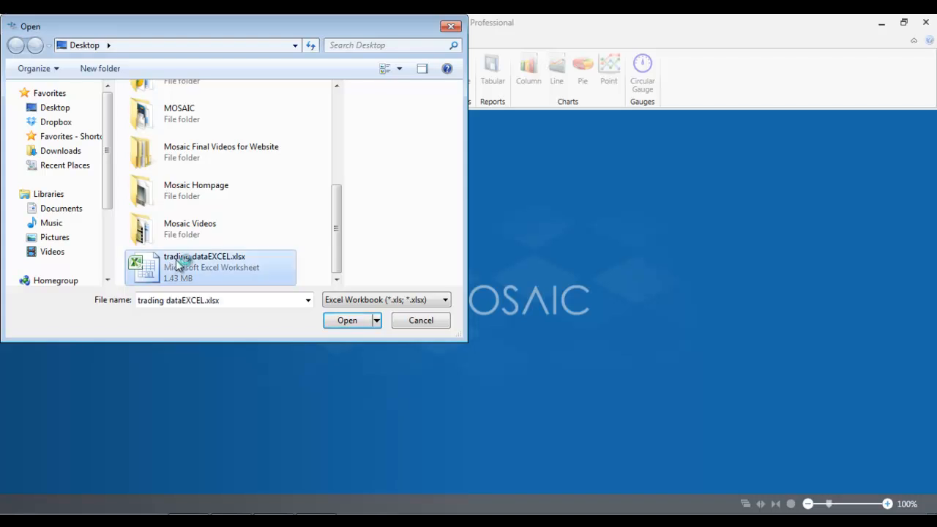
pyautogui.click(348, 322)
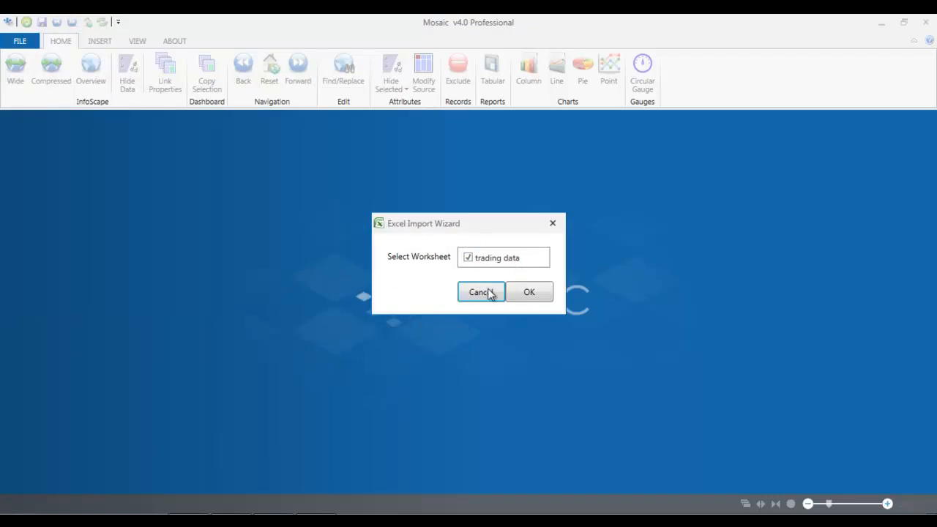
pyautogui.click(532, 293)
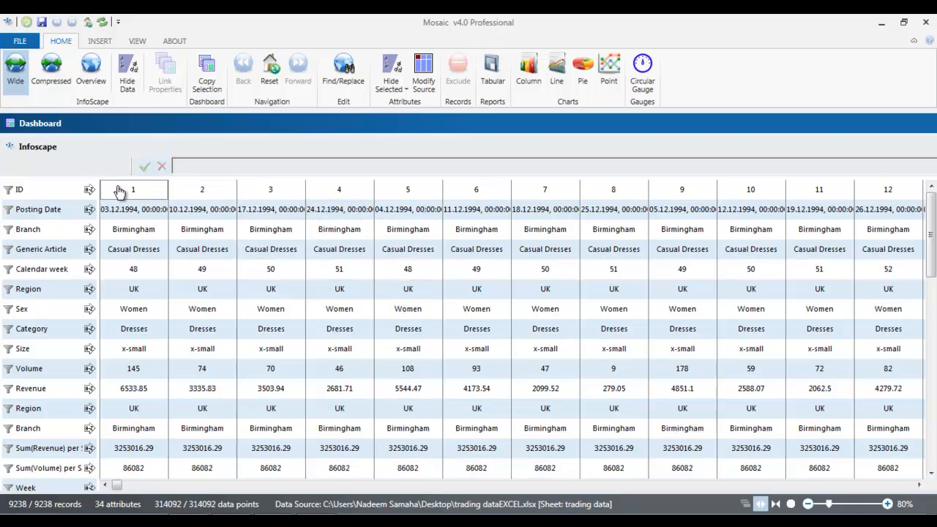
# Step: Move Category and Size up just below Posting Date and switch to the Overview display
pyautogui.click(42, 193)
pyautogui.click(46, 211)
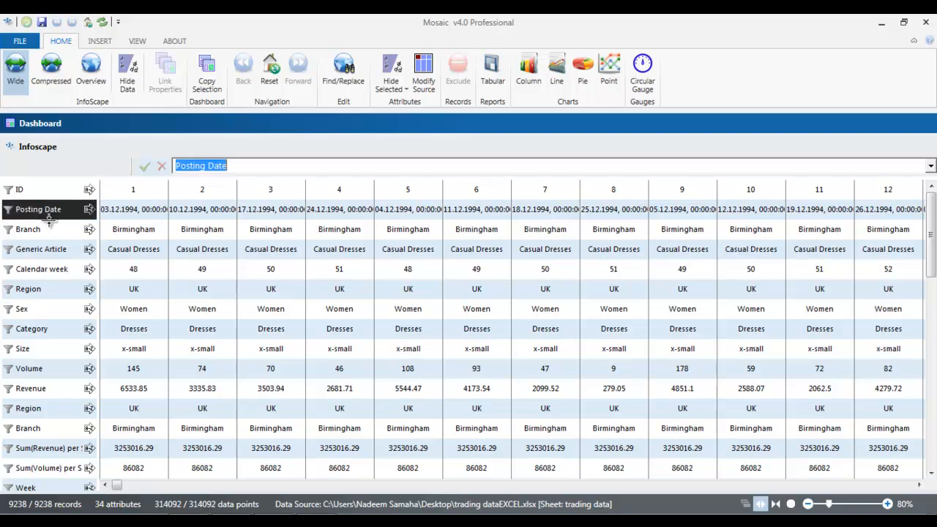
pyautogui.click(47, 230)
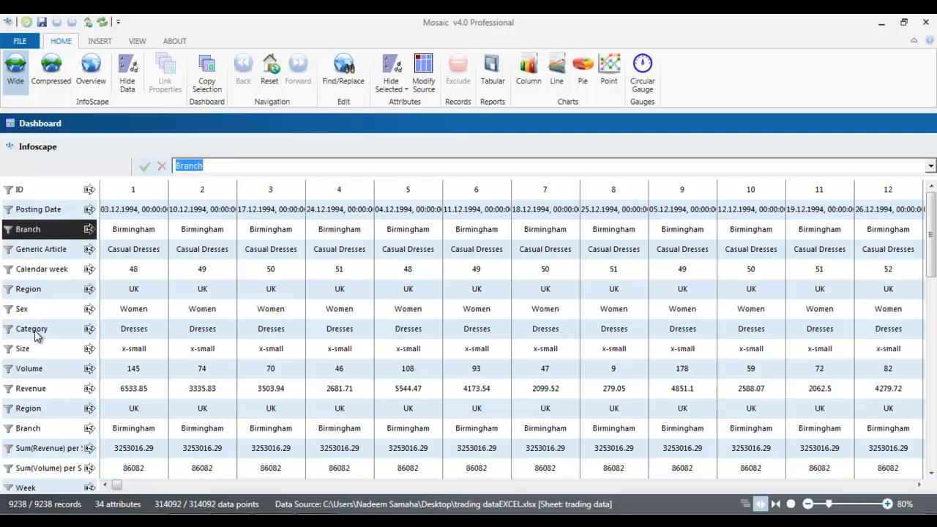
pyautogui.moveTo(39, 350); pyautogui.dragTo(43, 220)
pyautogui.moveTo(32, 350); pyautogui.dragTo(38, 233)
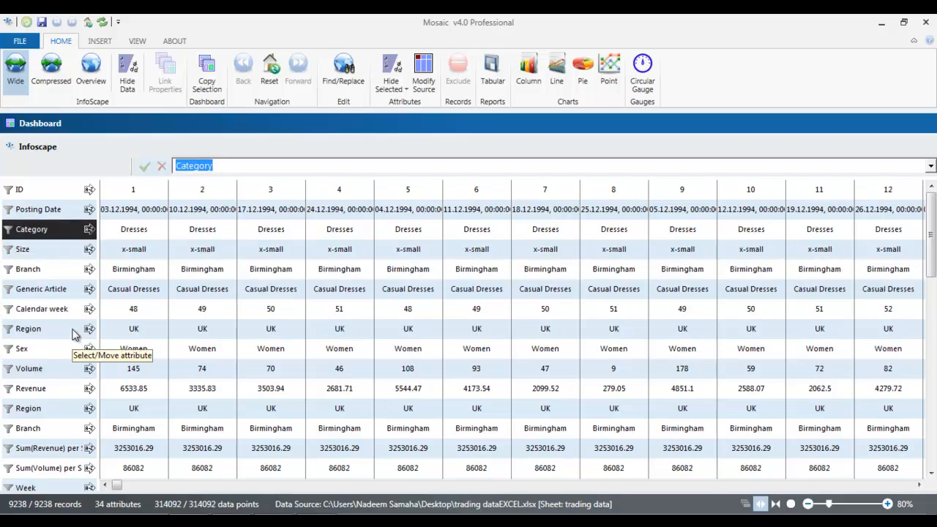
pyautogui.click(83, 73)
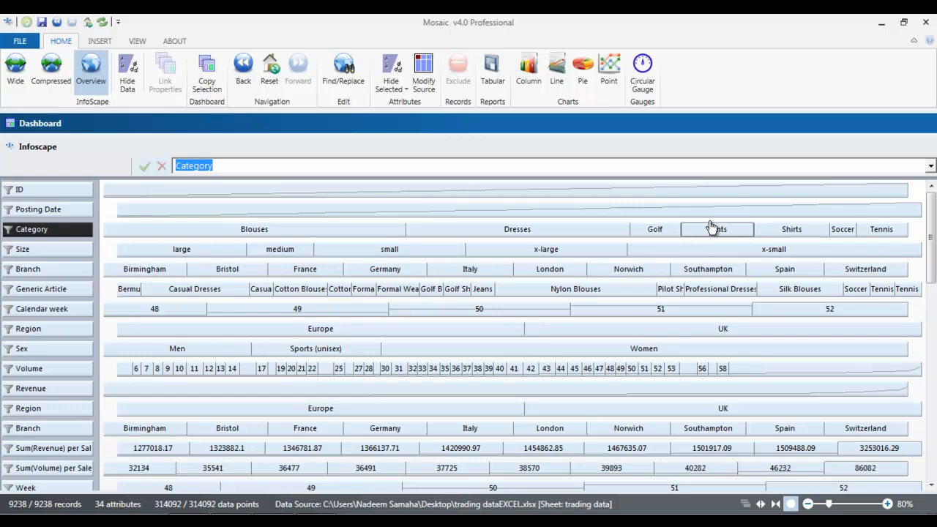
# Step: Drill into small Dresses in Italy, reset the zoom, then close the Dashboard without saving
pyautogui.doubleClick(540, 229)
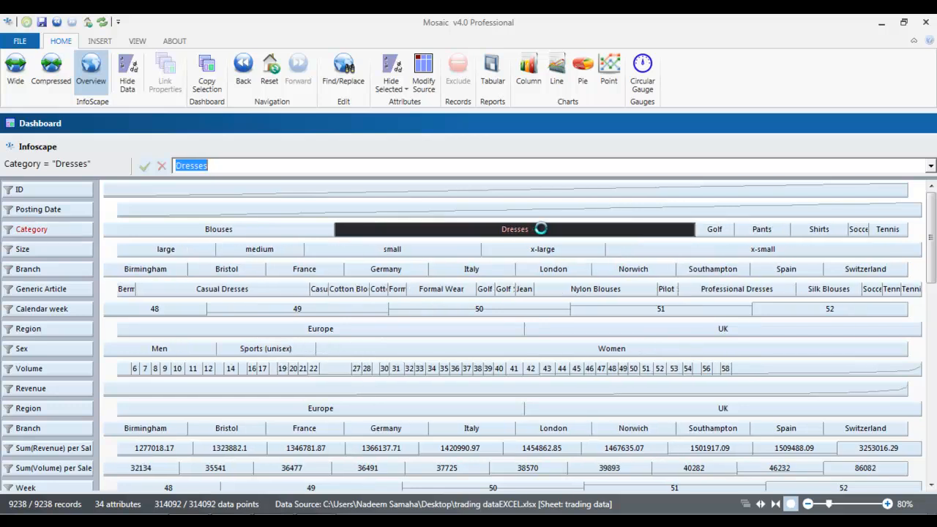
pyautogui.doubleClick(518, 253)
pyautogui.doubleClick(500, 269)
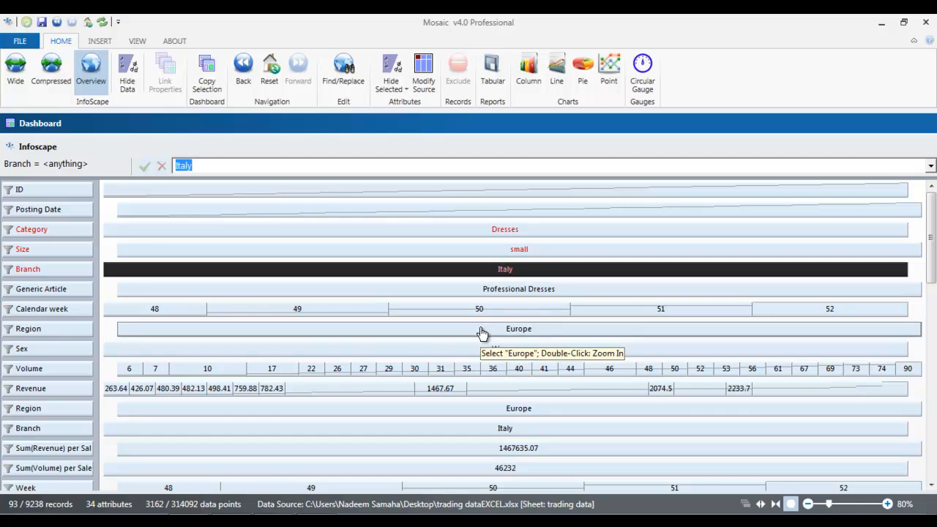
pyautogui.click(269, 73)
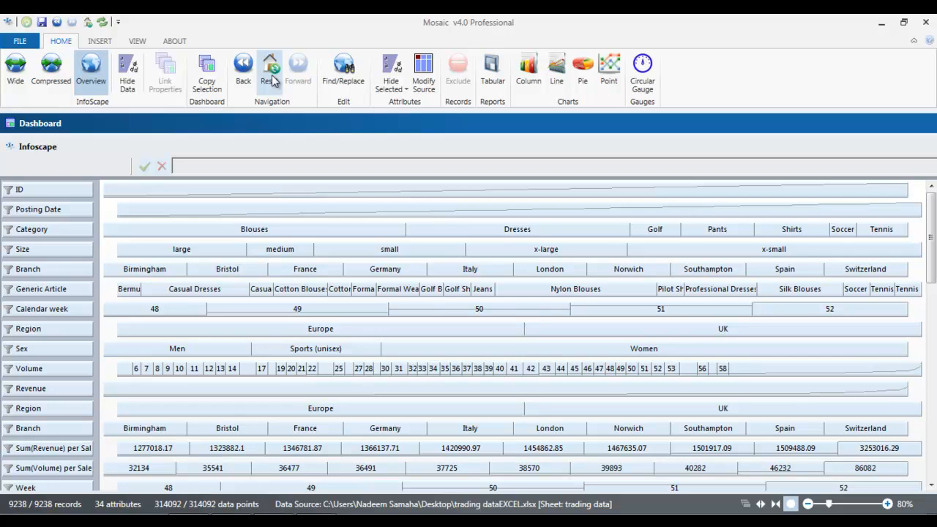
pyautogui.click(917, 123)
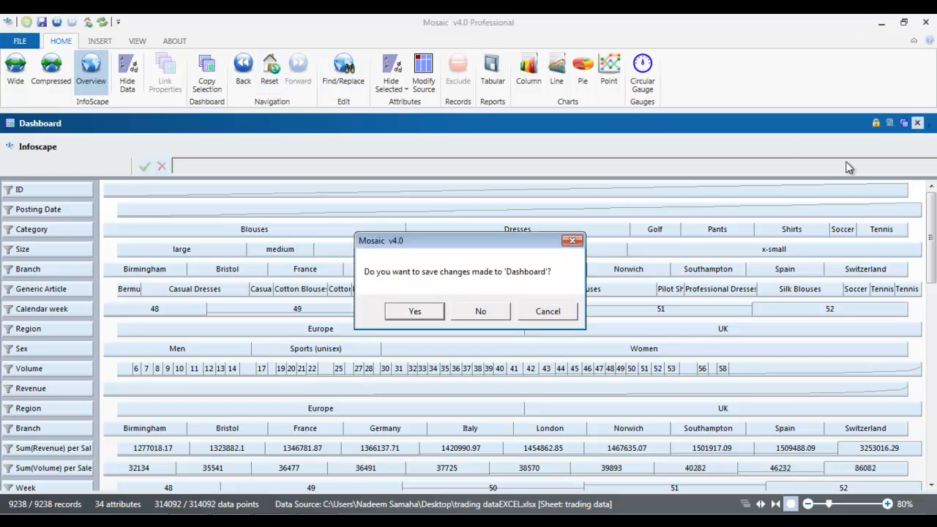
pyautogui.click(481, 313)
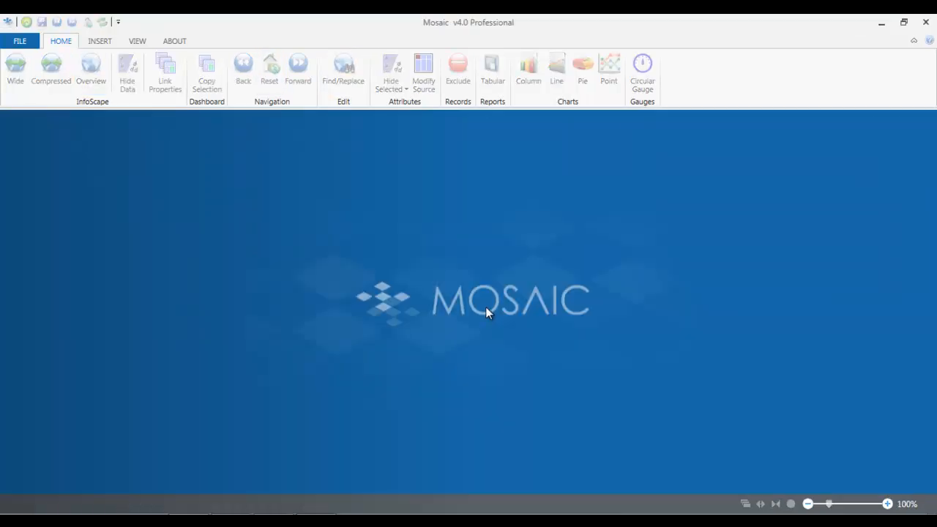
# Step: Open trading data.csv in Excel past the SYLK warnings, scroll through it, and quit Excel
pyautogui.click(881, 23)
pyautogui.doubleClick(338, 310)
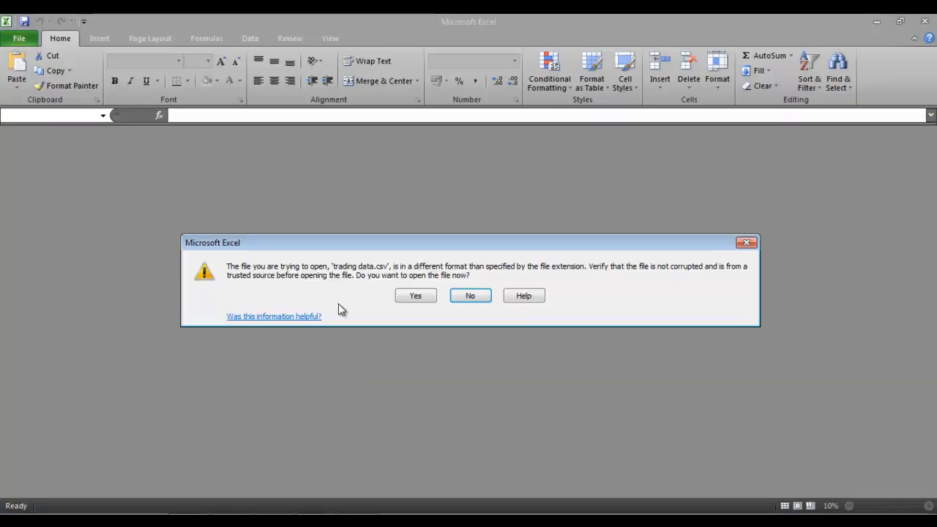
pyautogui.click(405, 298)
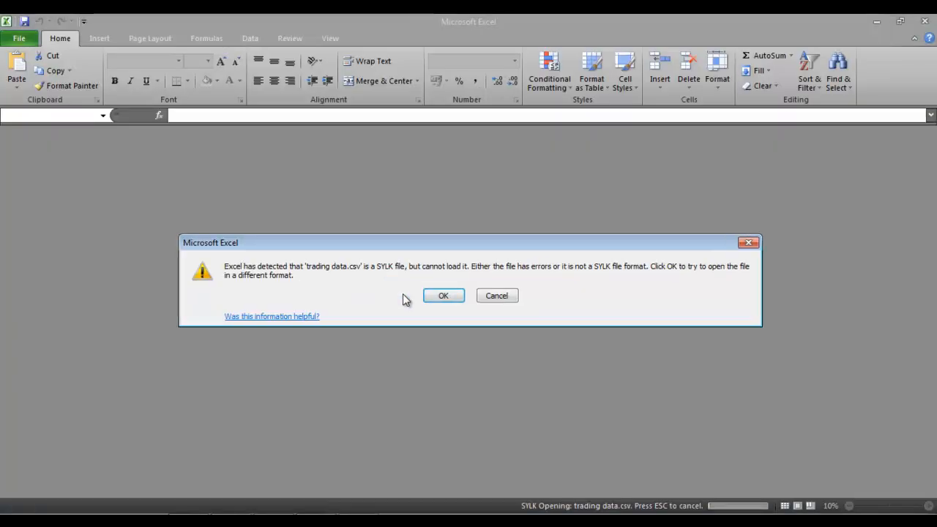
pyautogui.click(440, 301)
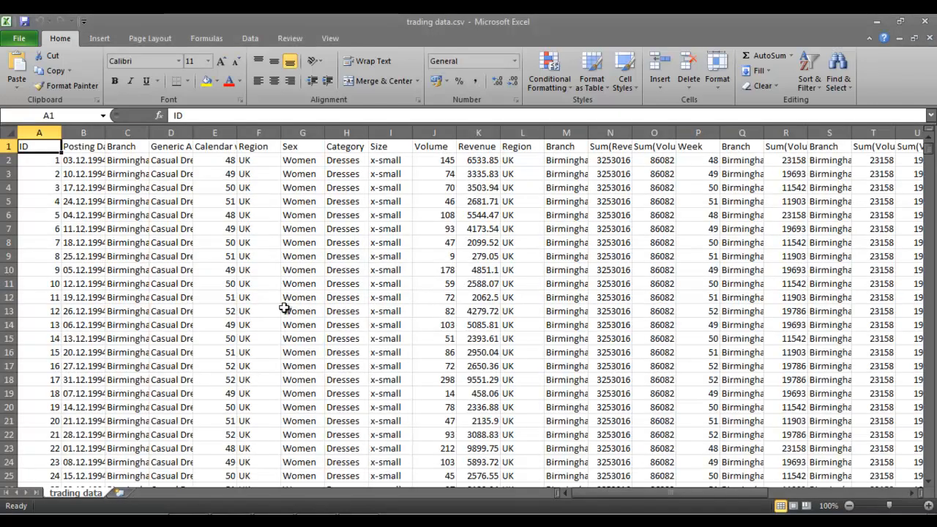
pyautogui.scroll(-13, 284, 308)
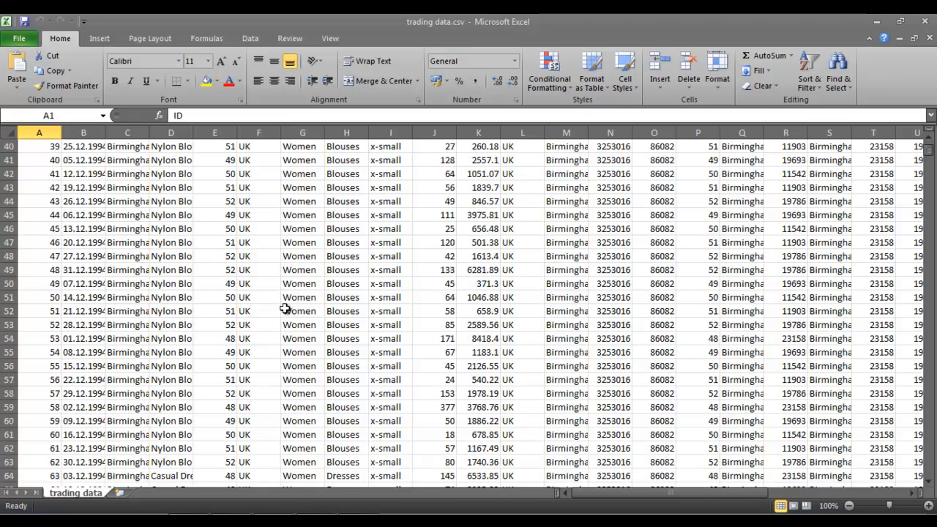
pyautogui.scroll(7, 287, 310)
pyautogui.scroll(6, 287, 310)
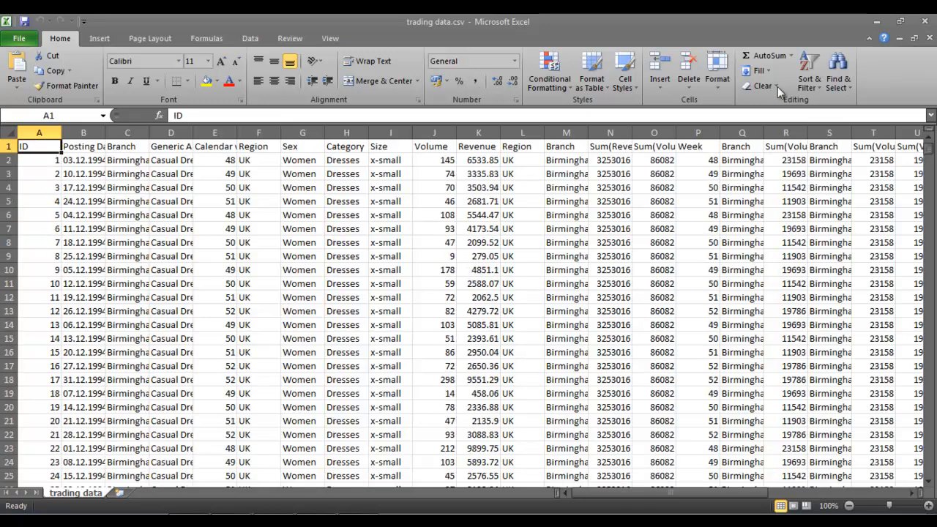
pyautogui.click(927, 23)
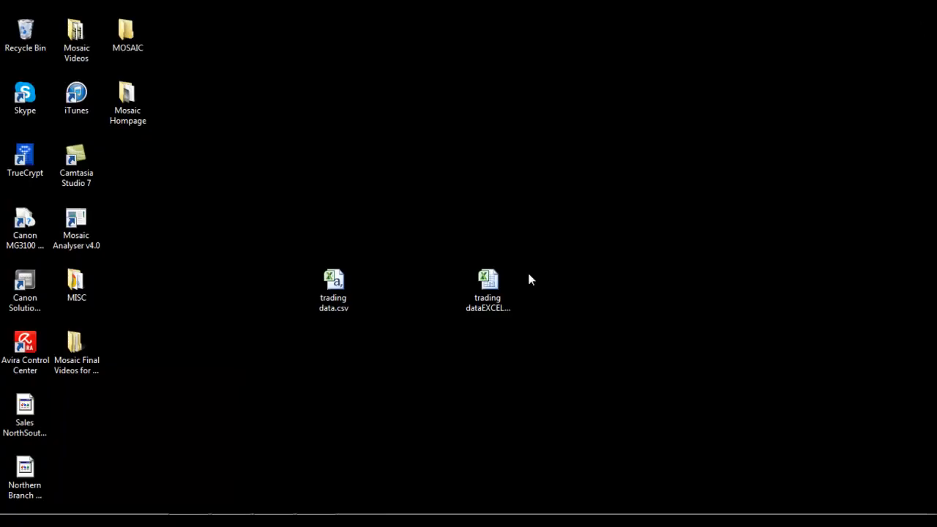
# Step: Restore Mosaic and open trading data.csv from the desktop with the CSV file type
pyautogui.click(204, 508)
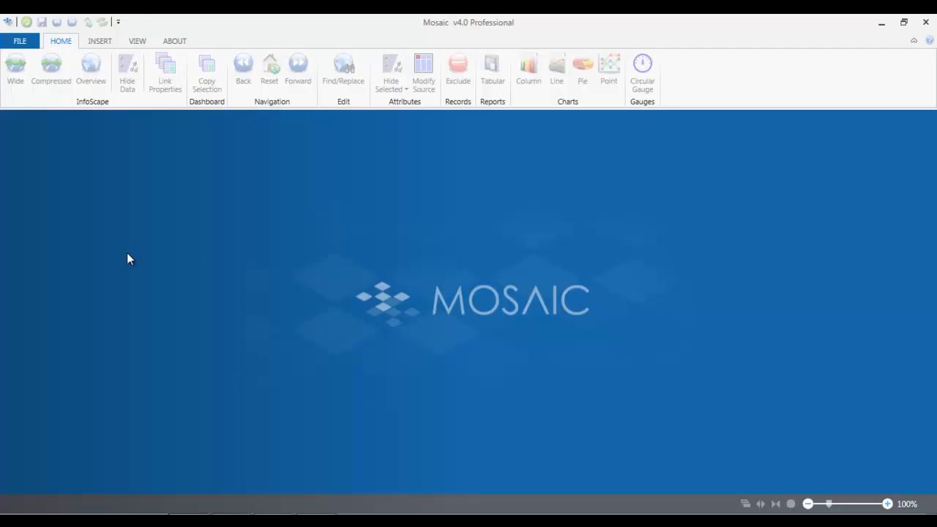
pyautogui.click(20, 42)
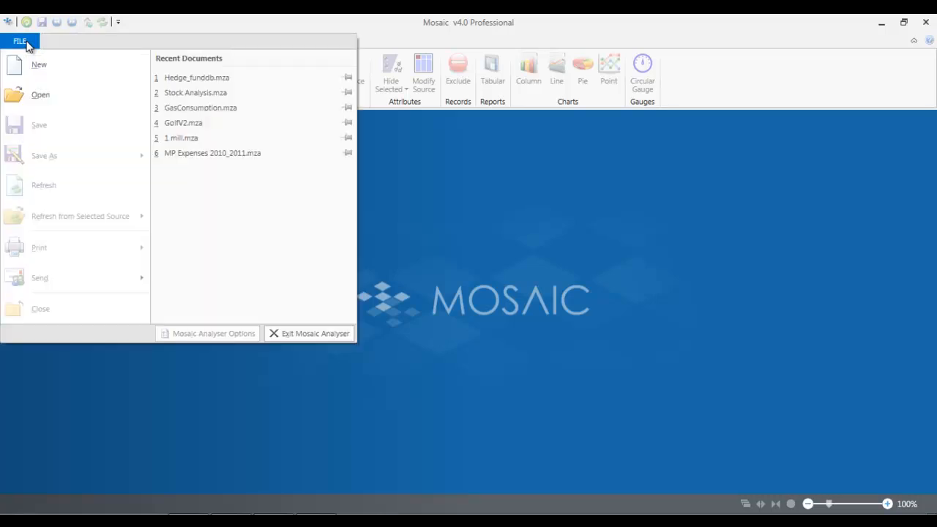
pyautogui.click(55, 96)
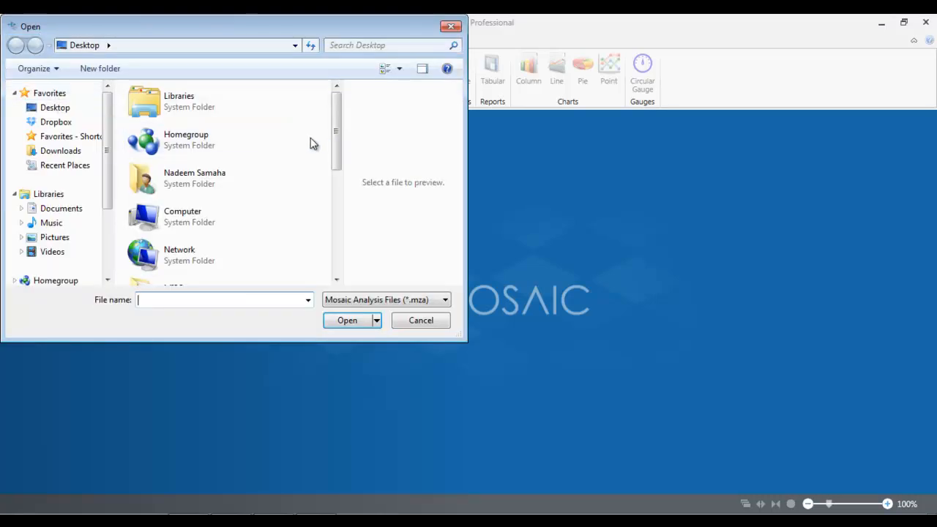
pyautogui.click(380, 300)
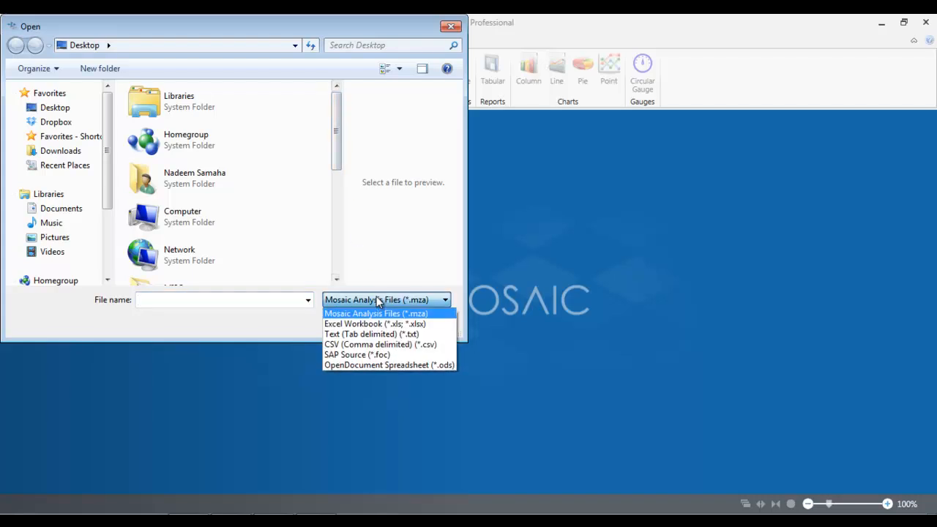
pyautogui.click(384, 345)
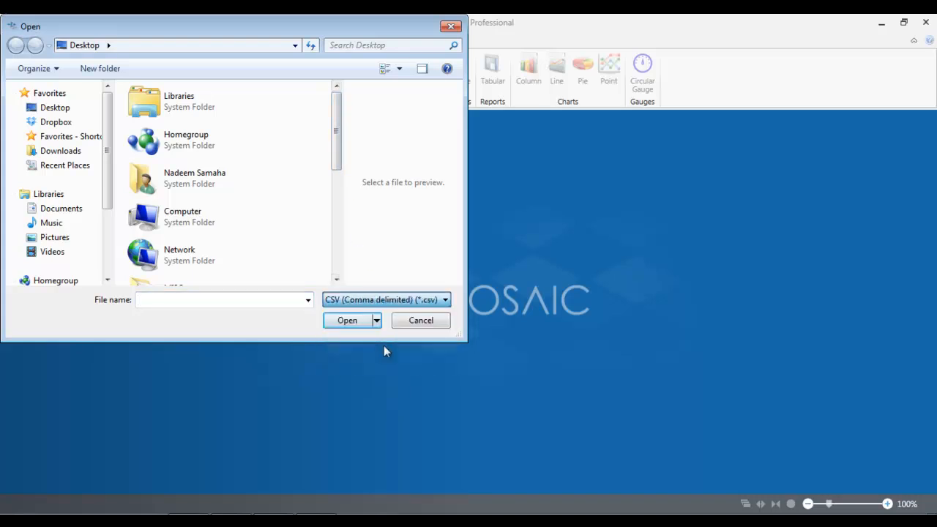
pyautogui.moveTo(336, 130); pyautogui.dragTo(334, 233)
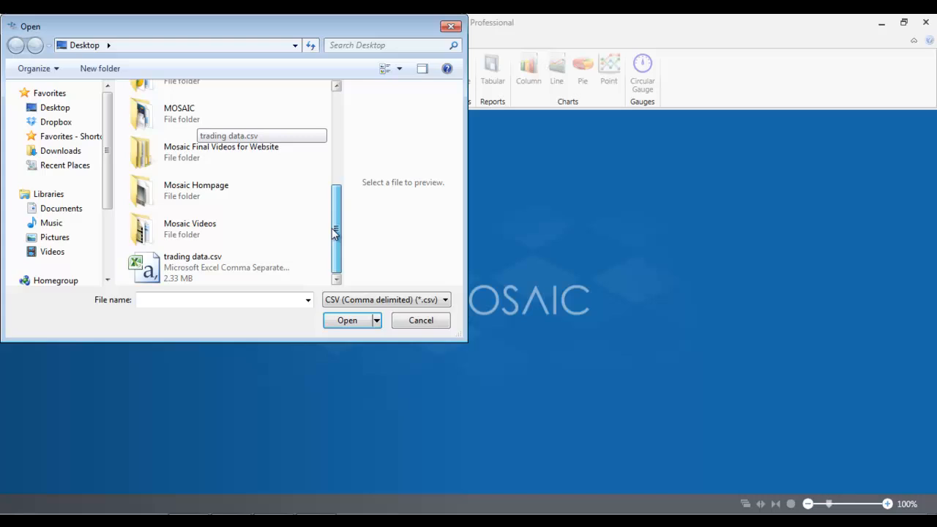
pyautogui.click(179, 269)
pyautogui.click(348, 323)
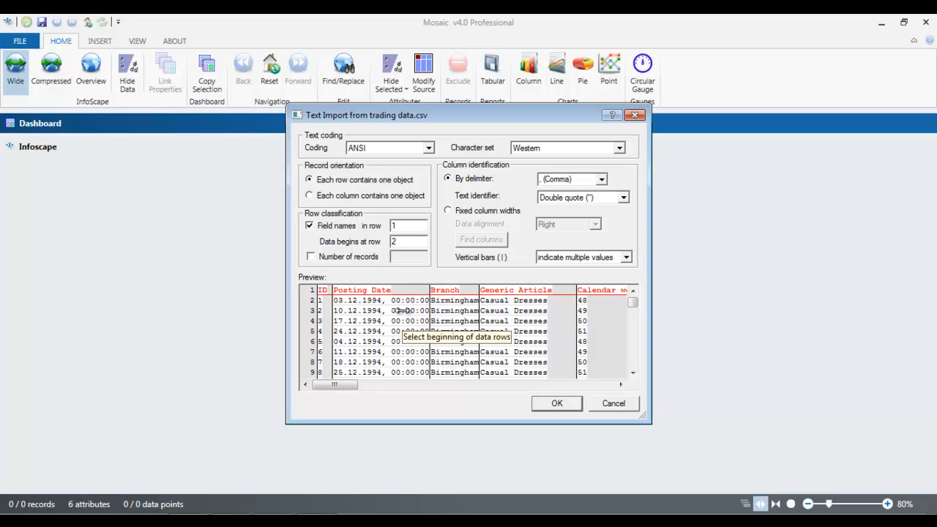
# Step: Keep ANSI coding and Western characters, data from row 2, no 1000-record limit, and import
pyautogui.click(430, 149)
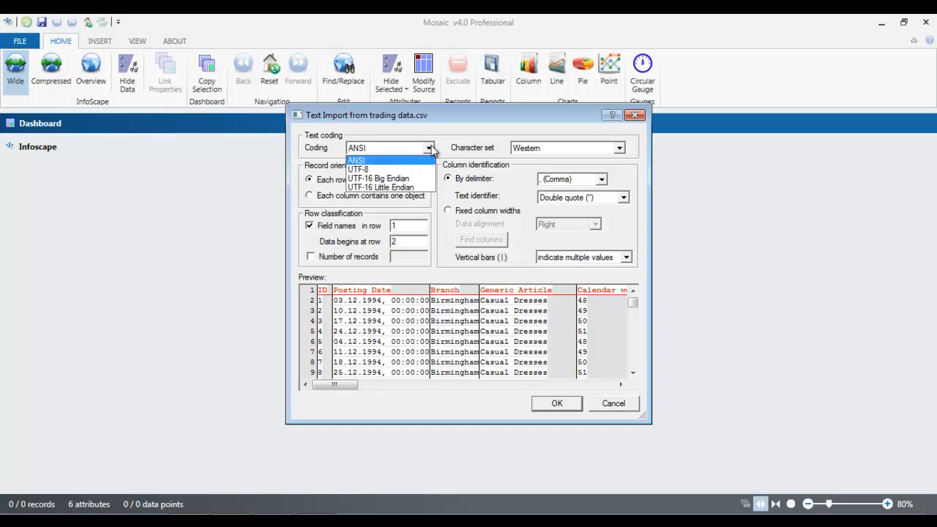
pyautogui.click(431, 149)
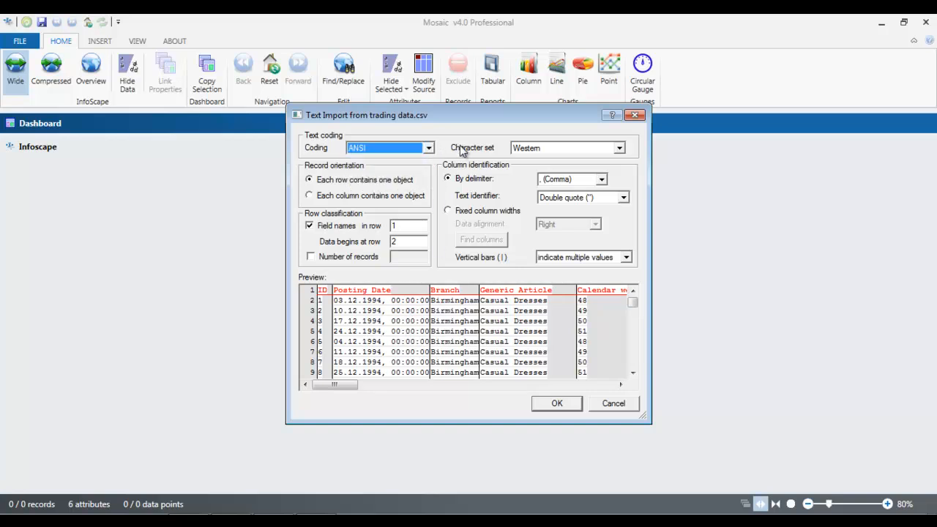
pyautogui.click(621, 149)
pyautogui.click(621, 150)
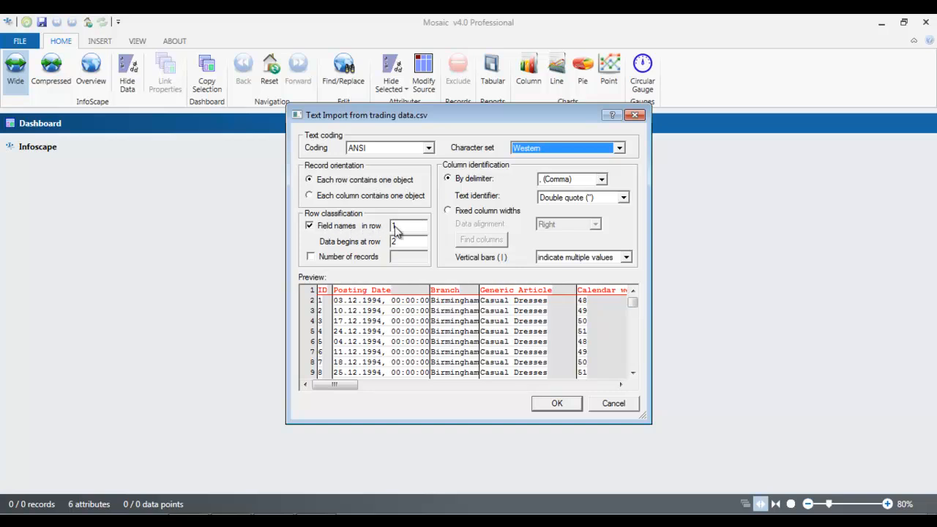
pyautogui.click(410, 242)
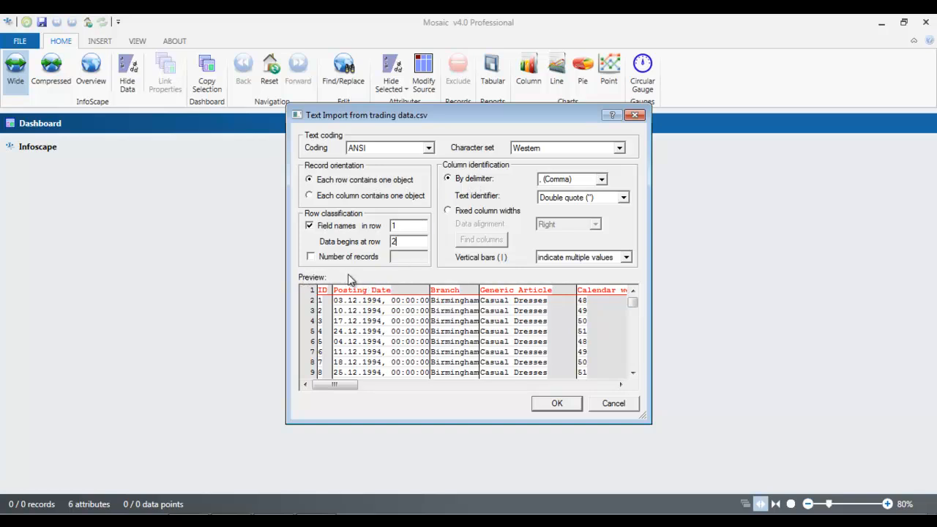
pyautogui.click(310, 257)
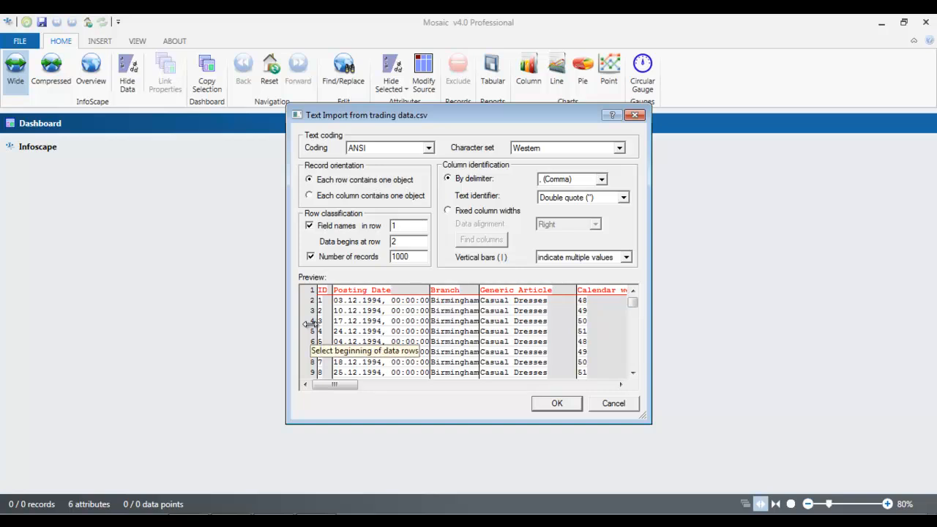
pyautogui.click(310, 257)
pyautogui.moveTo(634, 308)
pyautogui.mouseDown()
pyautogui.moveTo(639, 349)
pyautogui.moveTo(634, 303)
pyautogui.mouseUp()
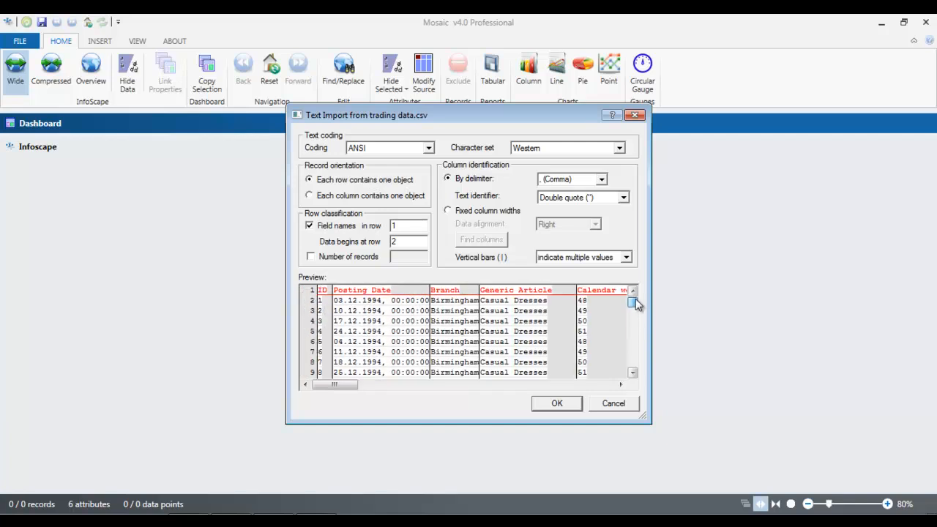
pyautogui.click(558, 405)
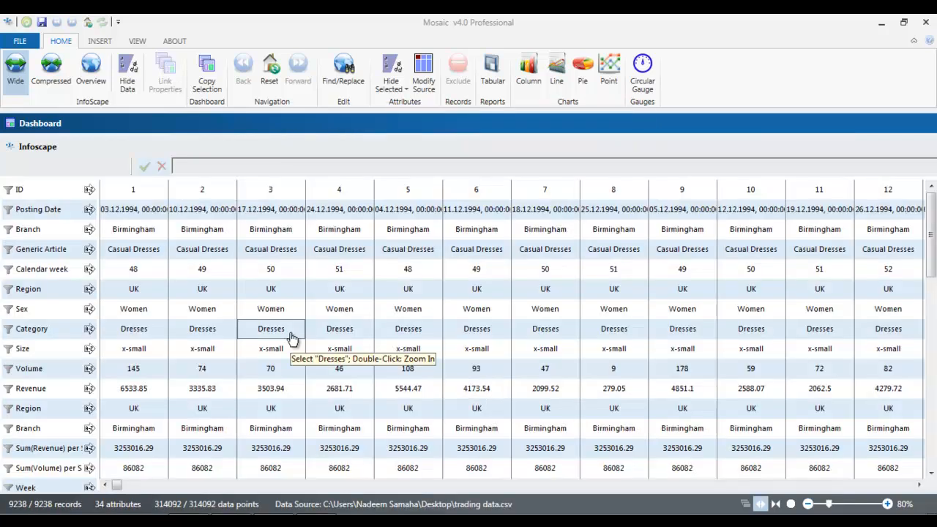
# Step: Switch to the Overview display and save the analysis as tEST on the Desktop
pyautogui.click(91, 71)
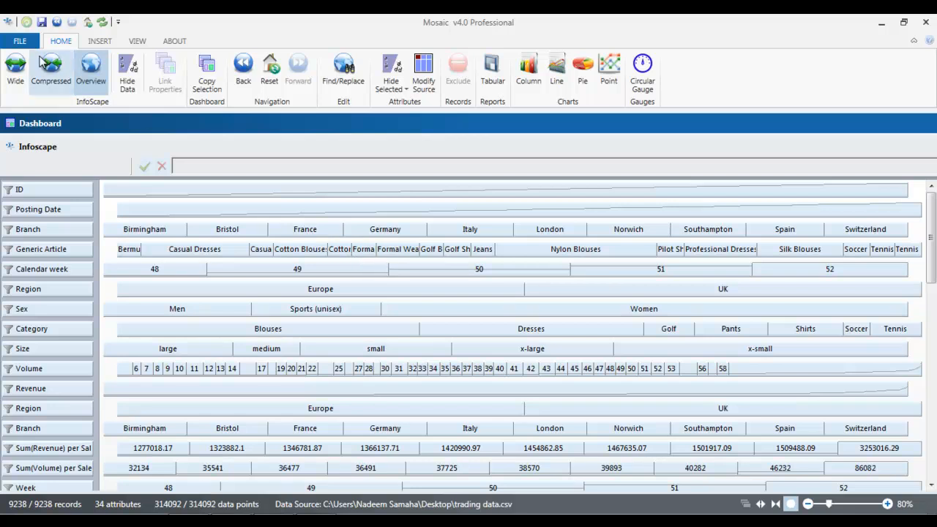
pyautogui.click(19, 42)
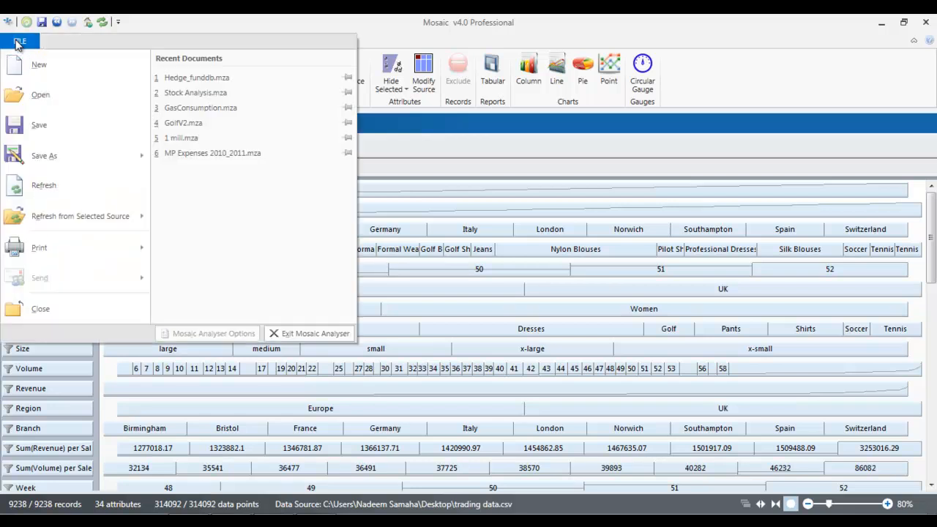
pyautogui.click(83, 163)
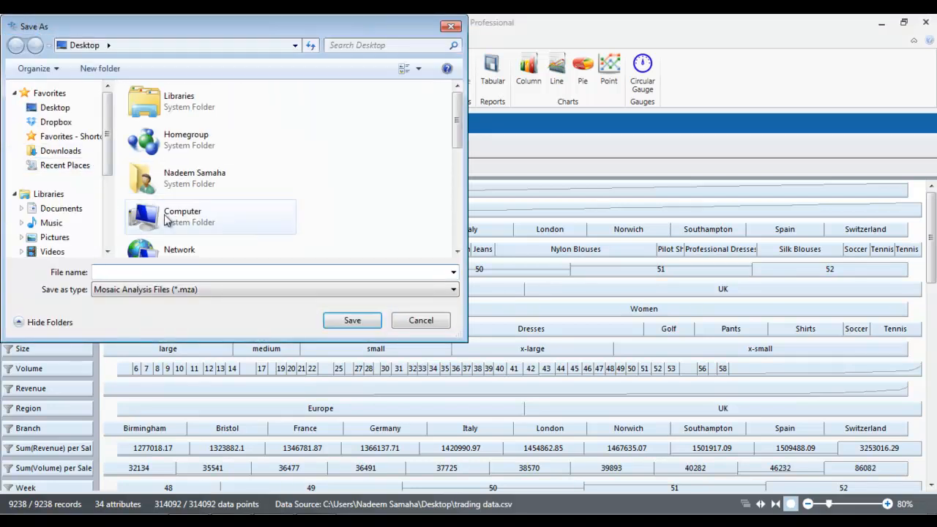
pyautogui.write('tEST')
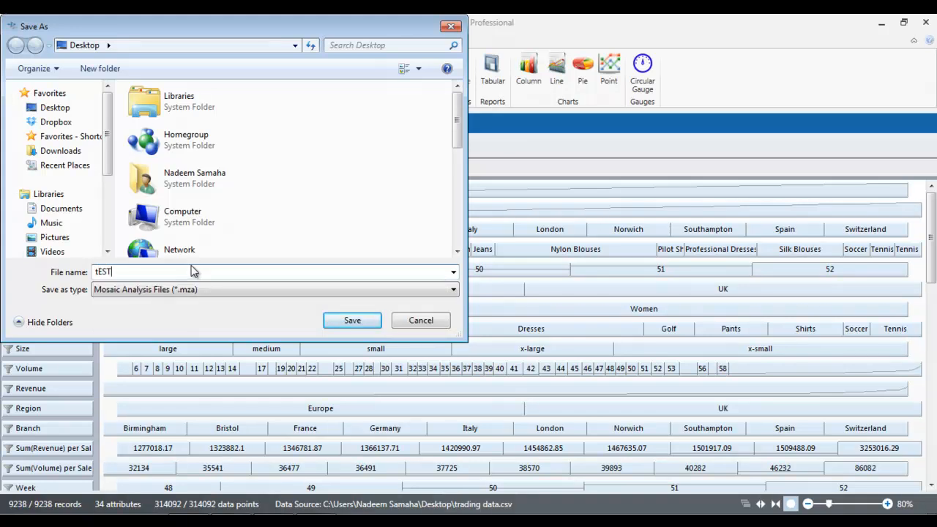
pyautogui.click(73, 109)
pyautogui.click(353, 321)
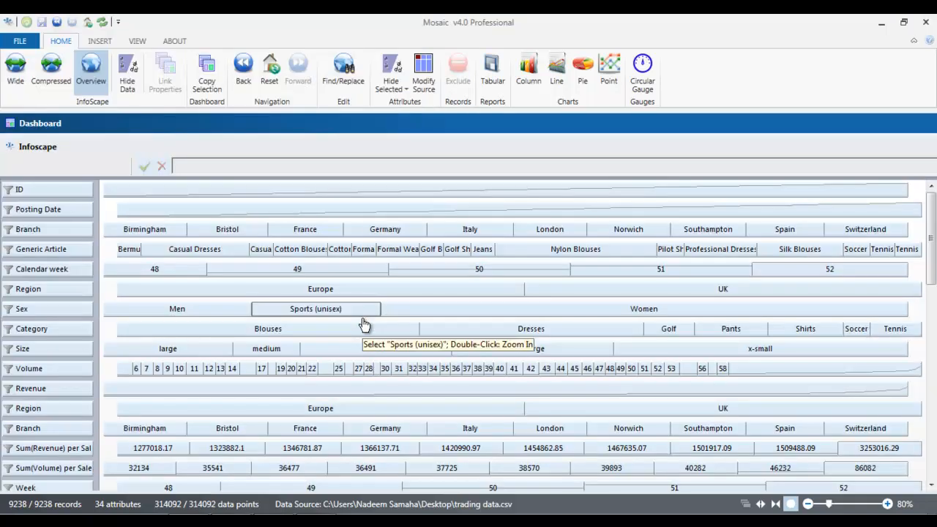
# Step: Close the trading data Dashboard and quit Mosaic Analyser
pyautogui.click(918, 124)
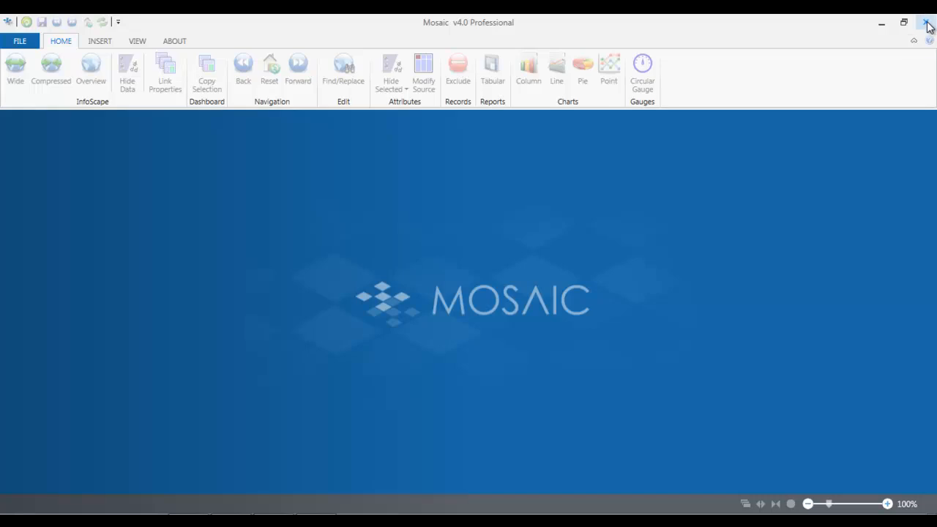
pyautogui.click(926, 22)
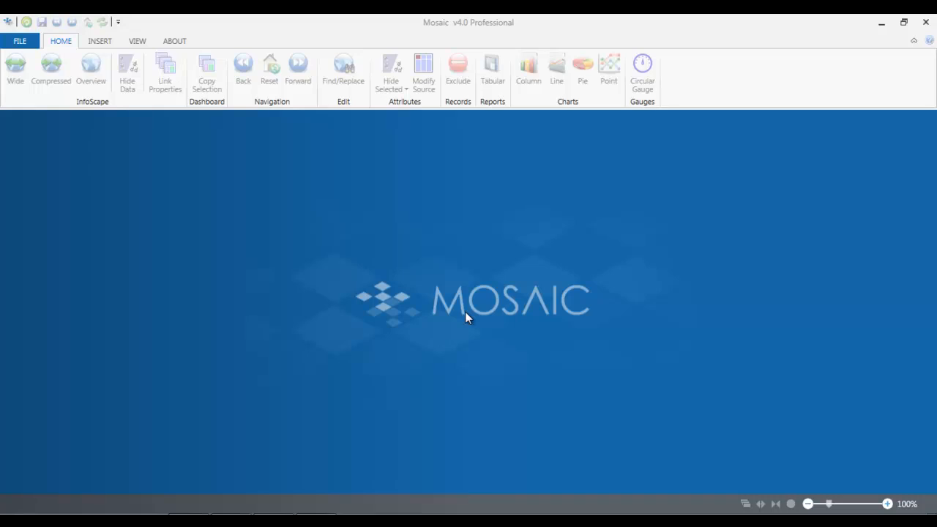
# Step: Open the recent Hedge_funddb.mza analysis from the File menu
pyautogui.click(16, 41)
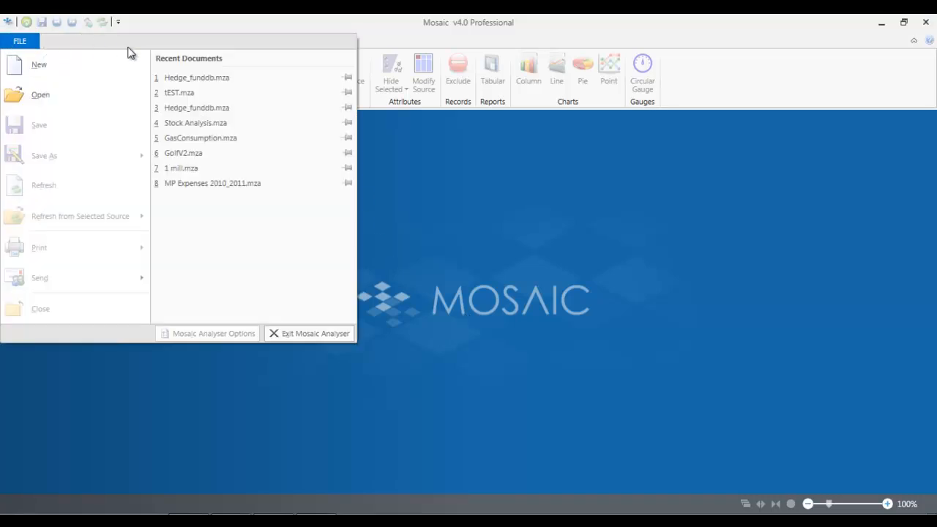
pyautogui.click(179, 77)
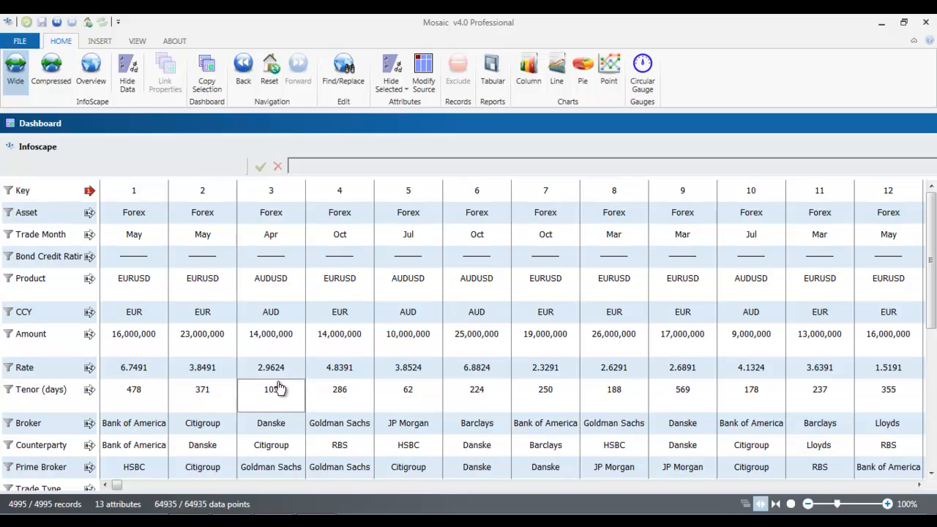
# Step: Switch the Infoscape to Compressed view, merging repeated values into Asset blocks
pyautogui.moveTo(119, 485)
pyautogui.mouseDown()
pyautogui.moveTo(202, 489)
pyautogui.moveTo(117, 489)
pyautogui.mouseUp()
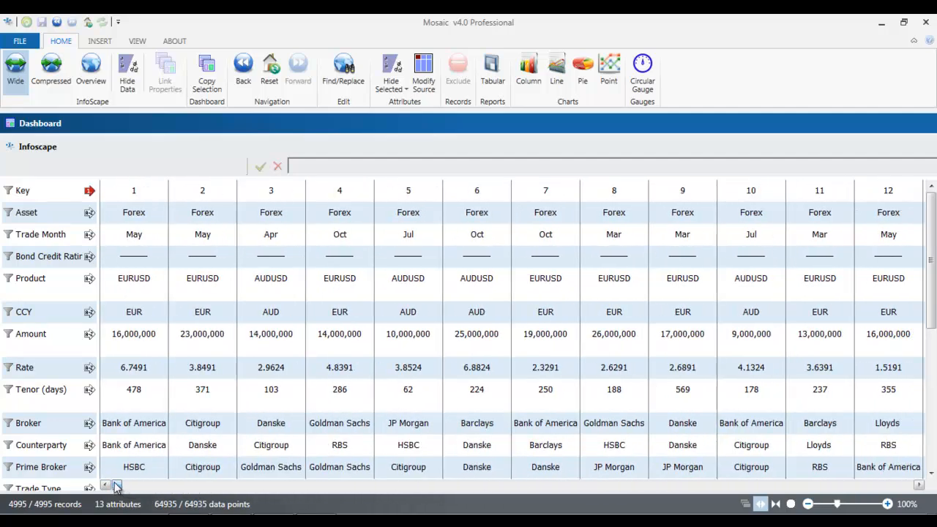
pyautogui.moveTo(934, 229)
pyautogui.mouseDown()
pyautogui.moveTo(934, 277)
pyautogui.moveTo(935, 210)
pyautogui.mouseUp()
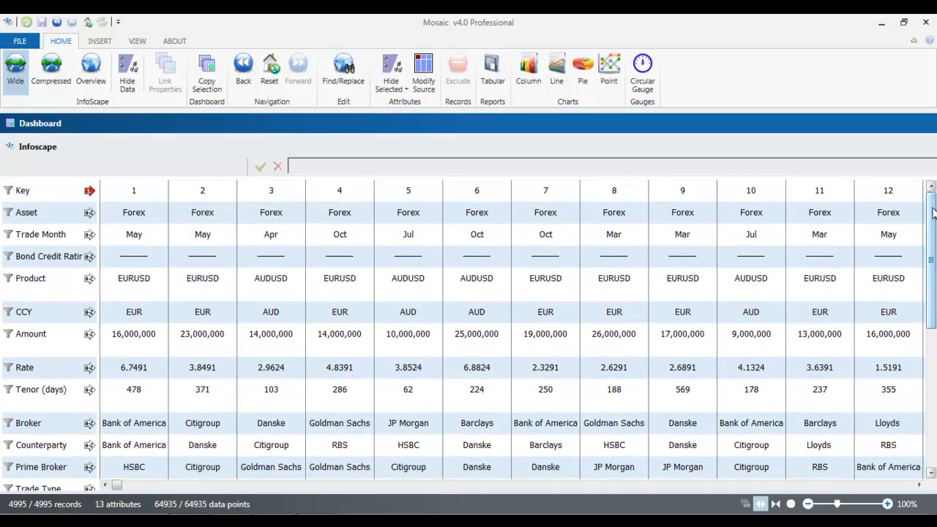
pyautogui.click(63, 82)
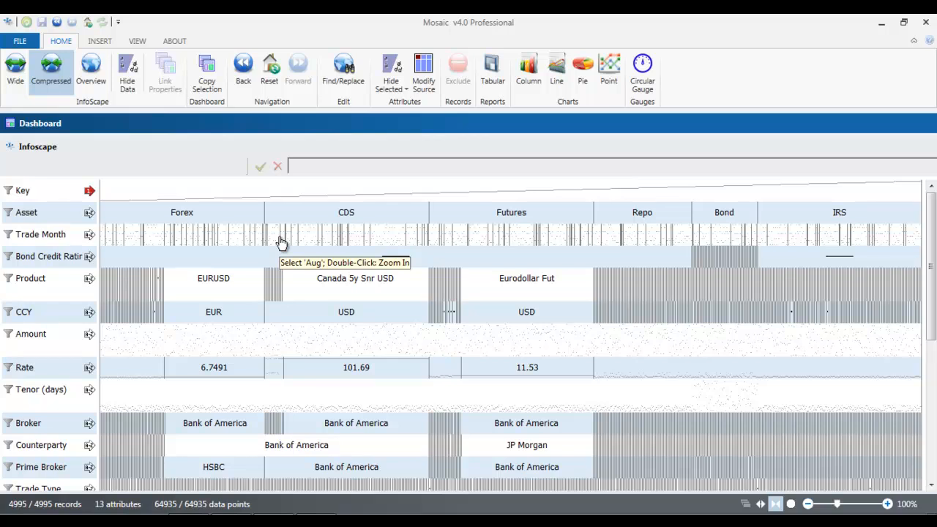
# Step: Switch to the Overview and inspect the Bond, CDS and Forex asset bars
pyautogui.click(98, 80)
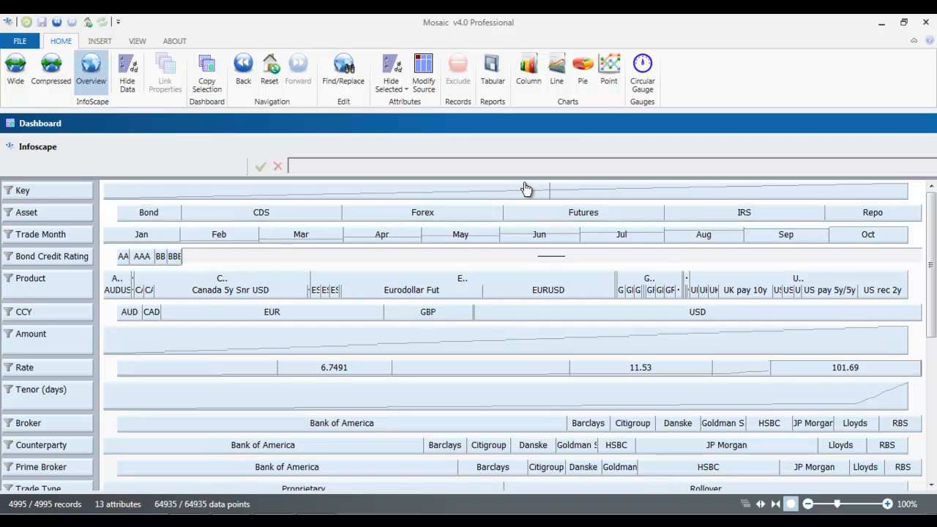
pyautogui.click(349, 258)
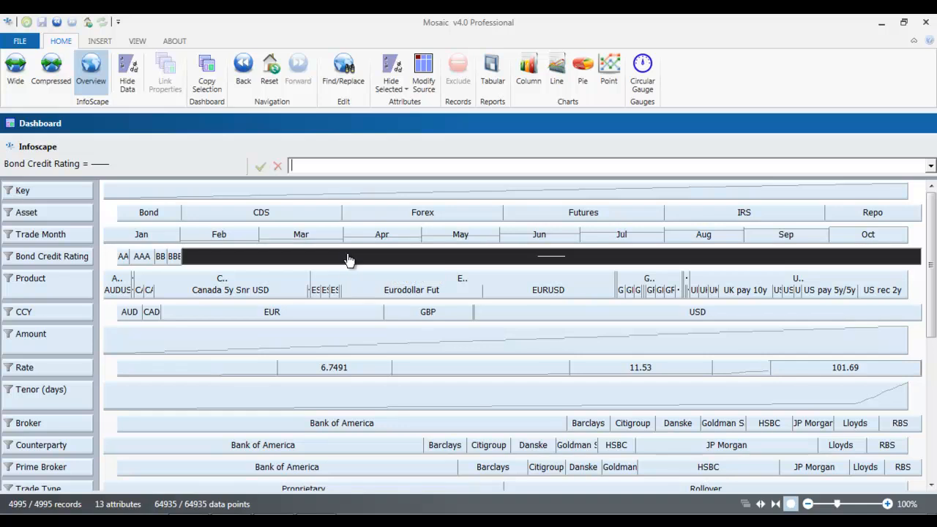
pyautogui.click(175, 211)
pyautogui.click(212, 218)
pyautogui.click(377, 222)
pyautogui.click(313, 214)
pyautogui.click(147, 213)
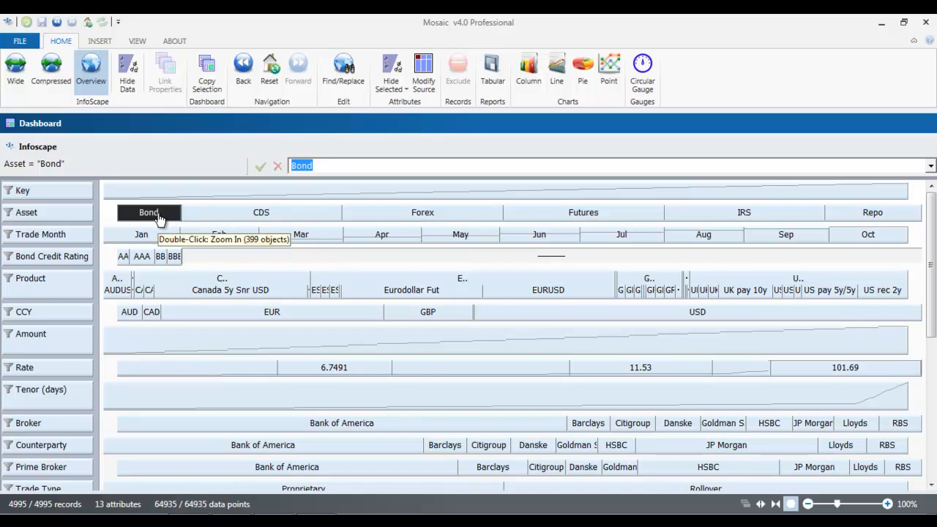
pyautogui.click(219, 216)
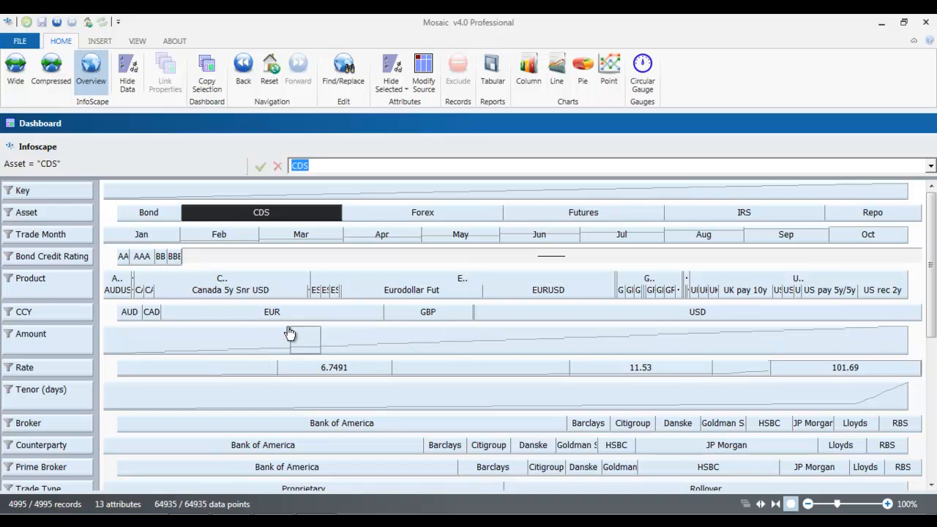
# Step: Inspect Bank of America under Broker and Counterparty, then zoom in to Bond trades only
pyautogui.click(66, 424)
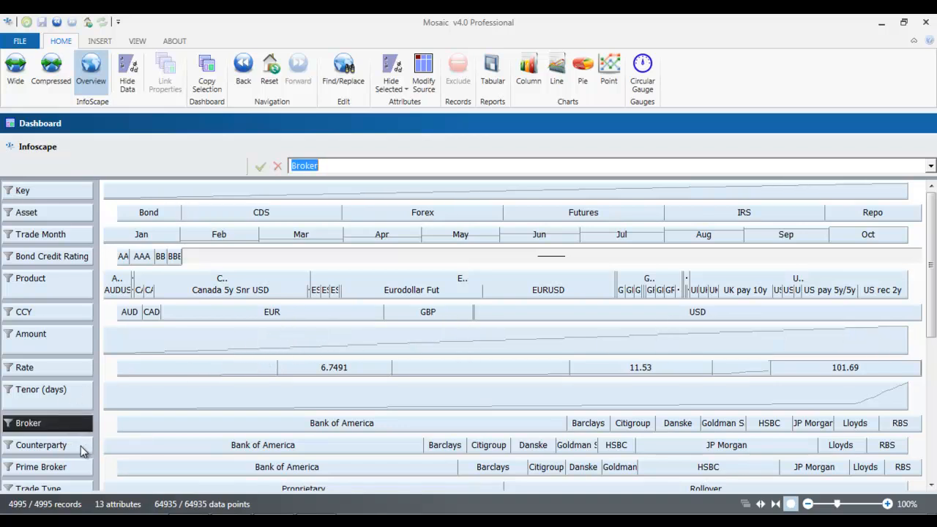
pyautogui.click(83, 448)
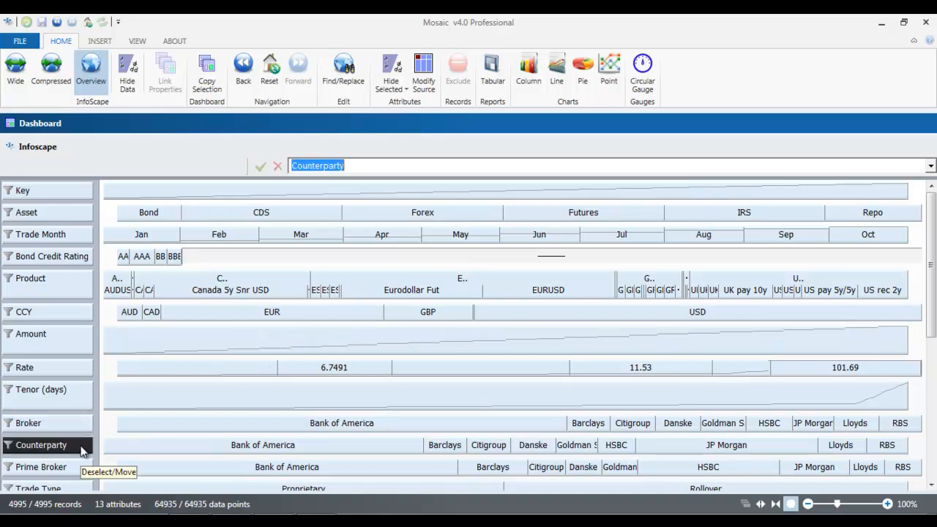
pyautogui.click(185, 452)
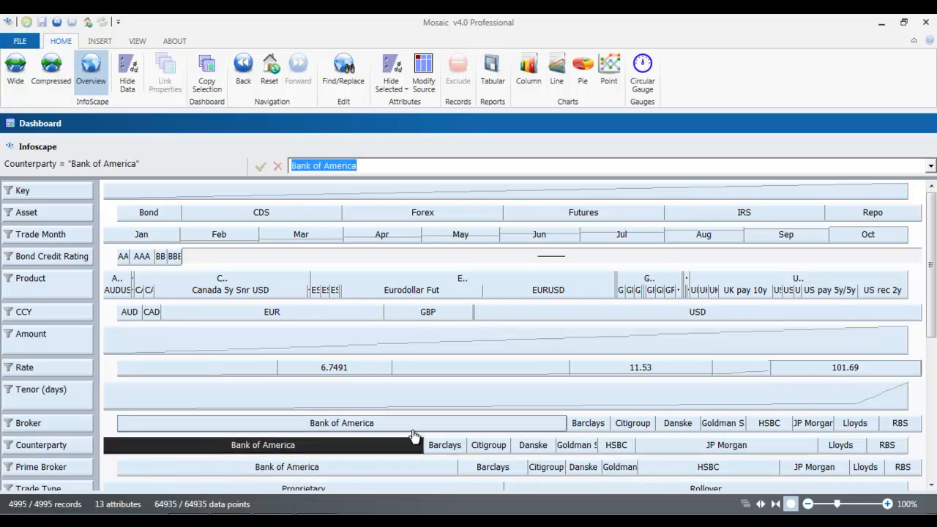
pyautogui.click(418, 424)
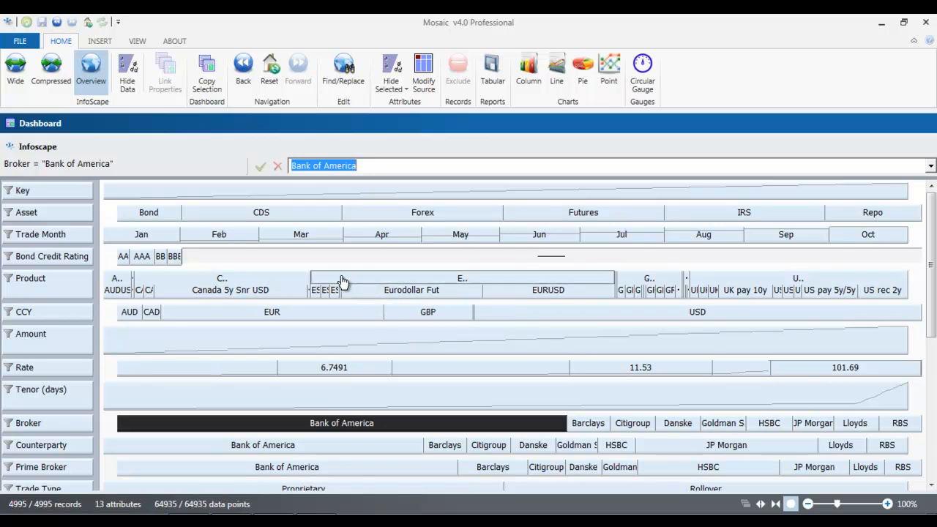
pyautogui.click(156, 214)
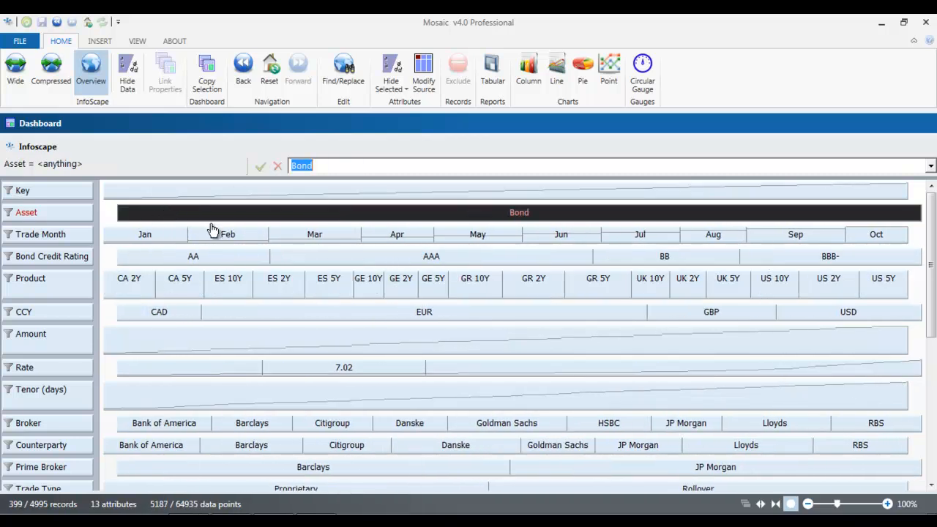
# Step: Zoom to January BB-rated bonds, inspect trade keys 3676–3886, then reset to all records
pyautogui.click(156, 236)
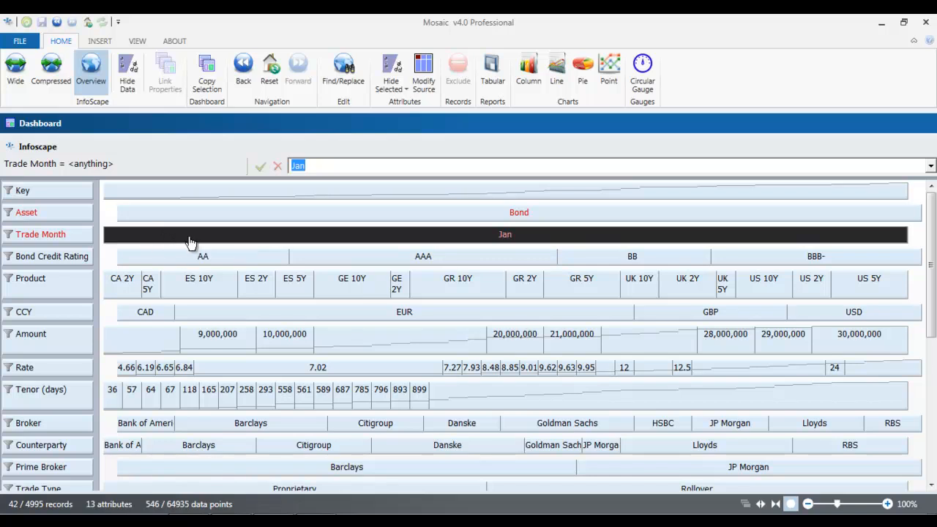
pyautogui.click(668, 260)
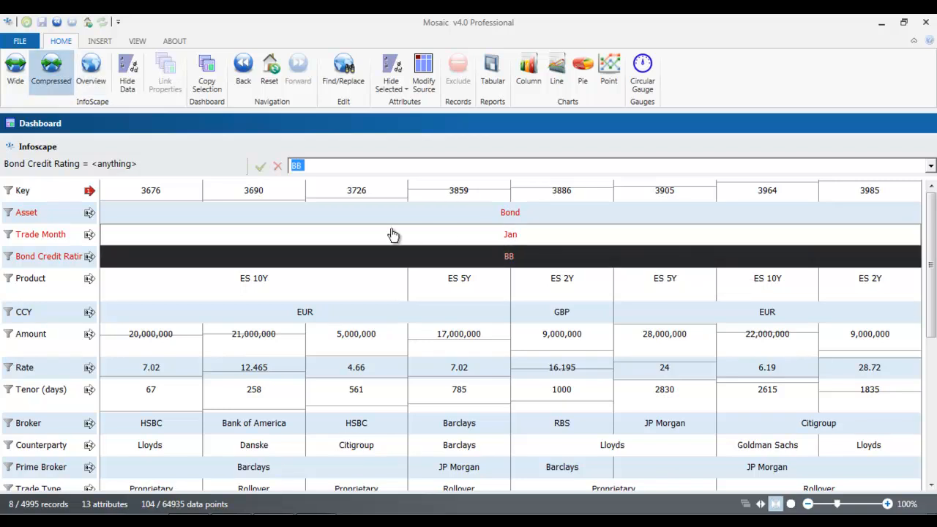
pyautogui.click(174, 196)
pyautogui.click(261, 194)
pyautogui.click(366, 192)
pyautogui.click(483, 192)
pyautogui.click(578, 192)
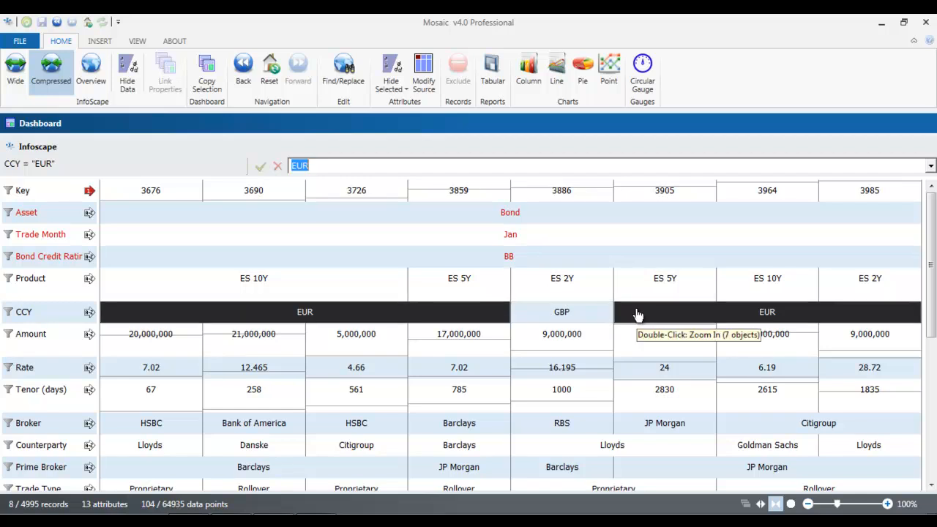
pyautogui.click(271, 82)
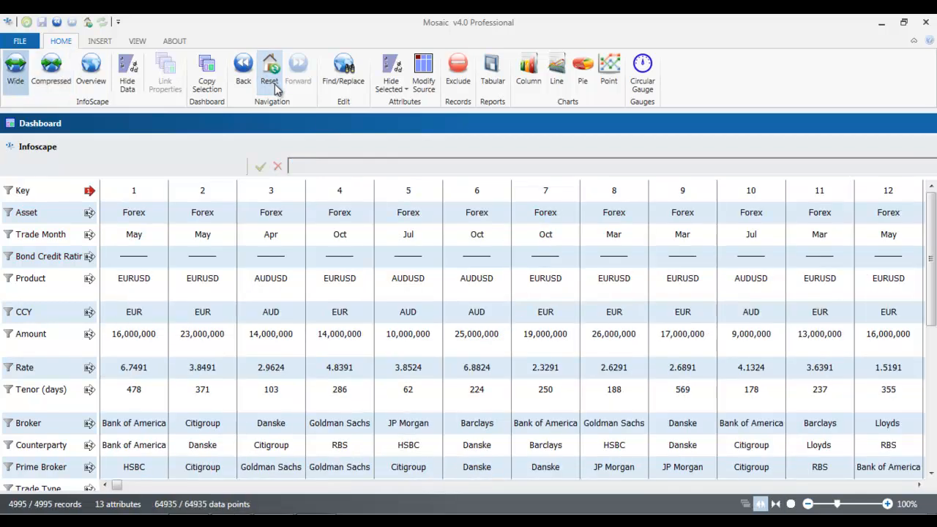
# Step: Return to Overview, move Counterparty just below Key and enlarge the Amount row
pyautogui.click(91, 71)
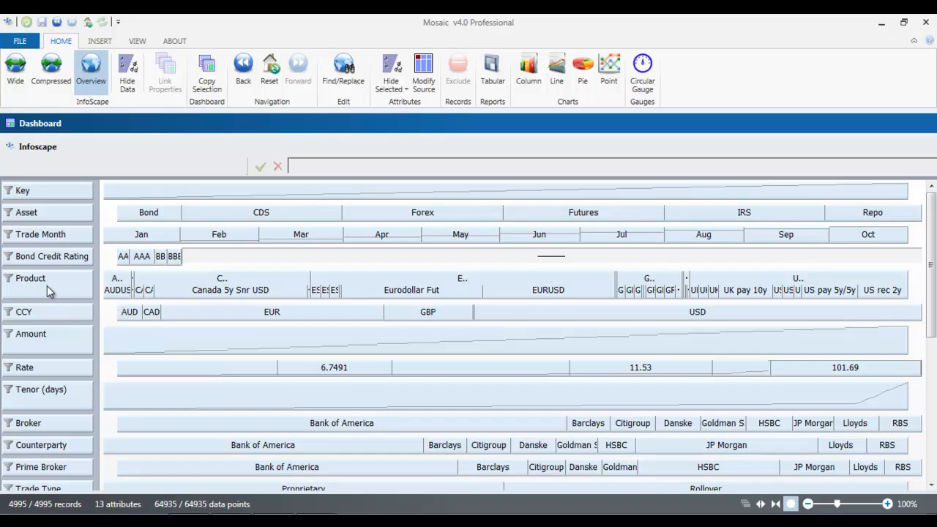
pyautogui.moveTo(54, 445); pyautogui.dragTo(63, 209)
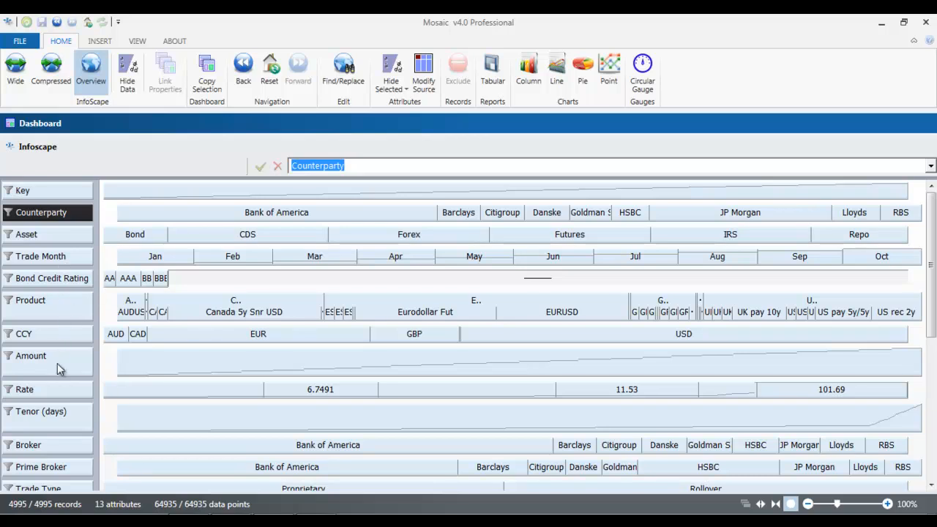
pyautogui.moveTo(61, 376); pyautogui.dragTo(63, 435)
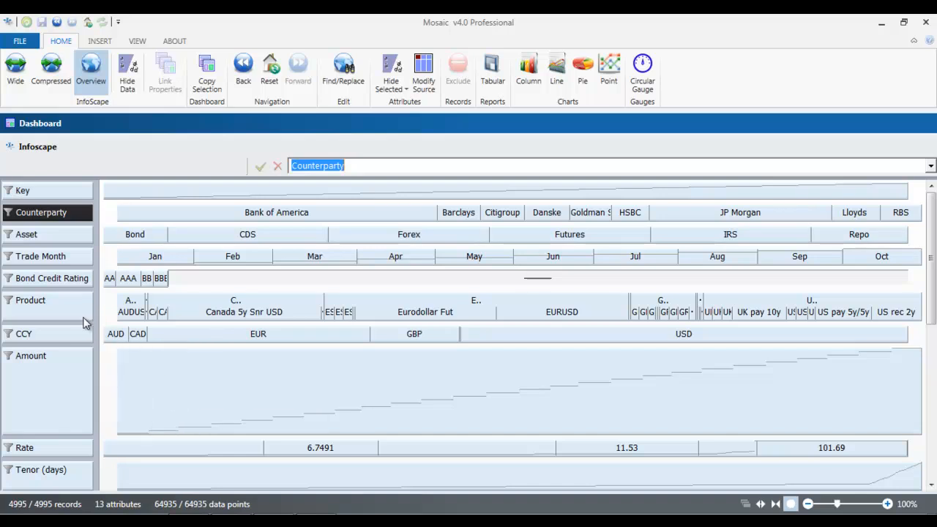
# Step: Insert a new header row at Bond Credit Rating named SECURITY INFO
pyautogui.rightClick(66, 283)
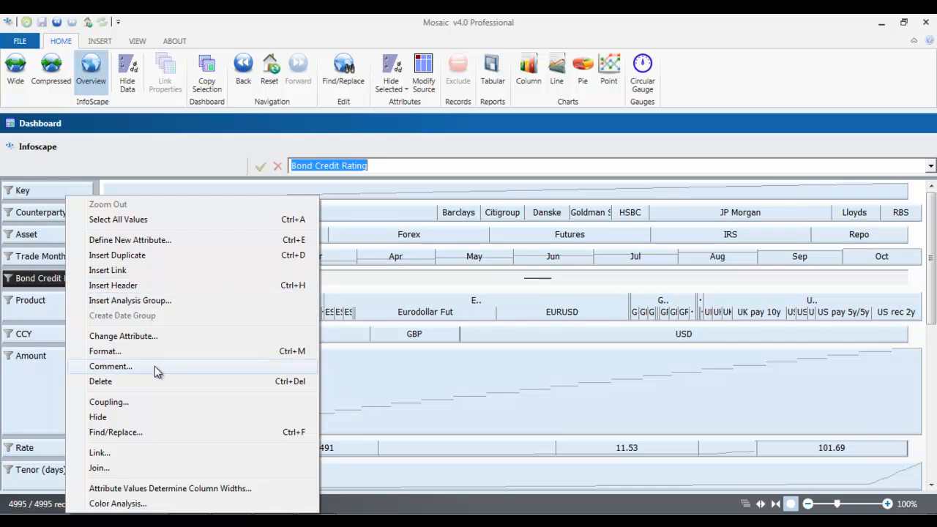
pyautogui.click(129, 285)
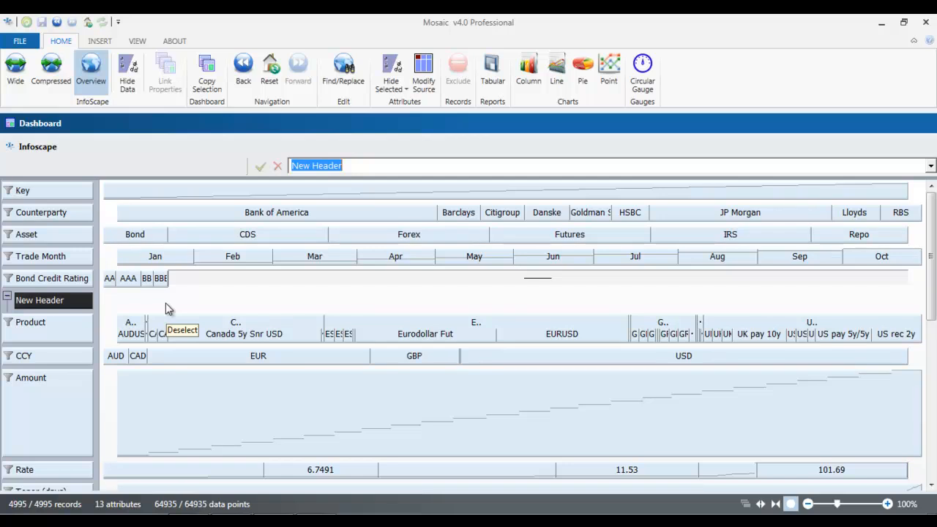
pyautogui.write('sECURITY')
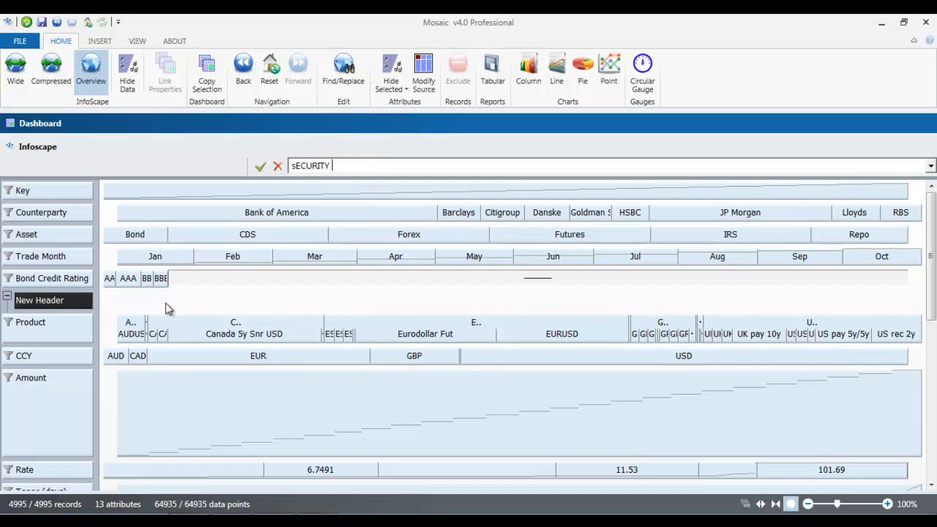
pyautogui.hotkey('ctrl', 'a')
pyautogui.press('BackSpace')
pyautogui.click(73, 357)
# Step: Move CCY, Rate and Tenor (days) under SECURITY INFO, collapse it, and shrink the Amount row
pyautogui.moveTo(56, 322); pyautogui.dragTo(57, 322)
pyautogui.moveTo(66, 471); pyautogui.dragTo(51, 342)
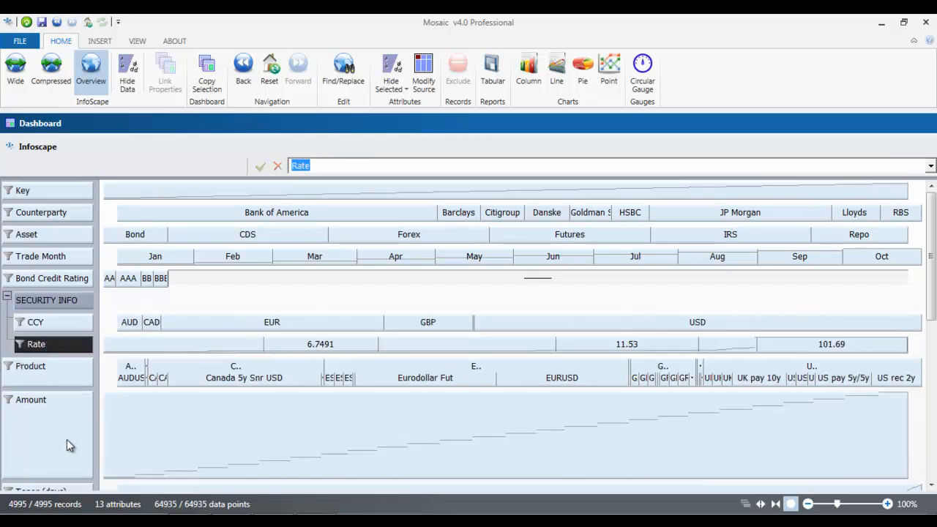
pyautogui.moveTo(65, 486); pyautogui.dragTo(97, 476)
pyautogui.click(7, 286)
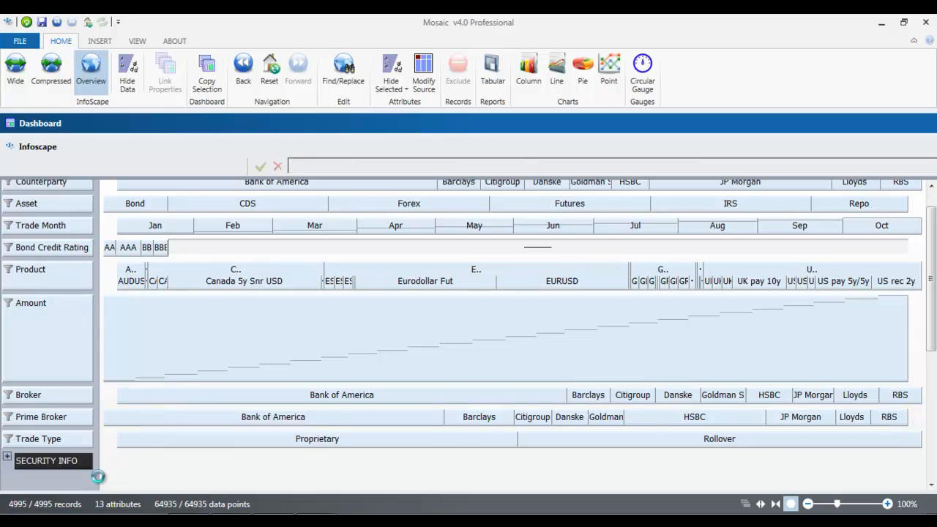
pyautogui.scroll(1, 150, 416)
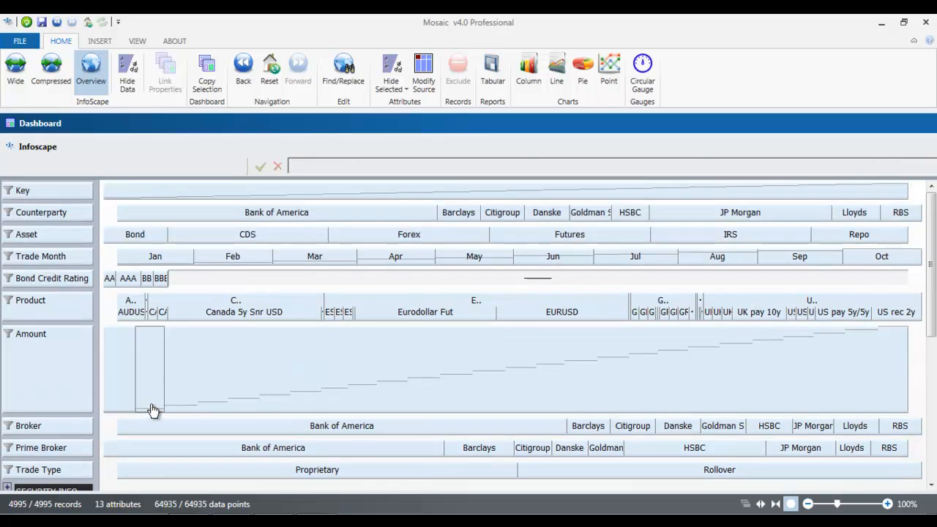
pyautogui.moveTo(75, 415); pyautogui.dragTo(71, 355)
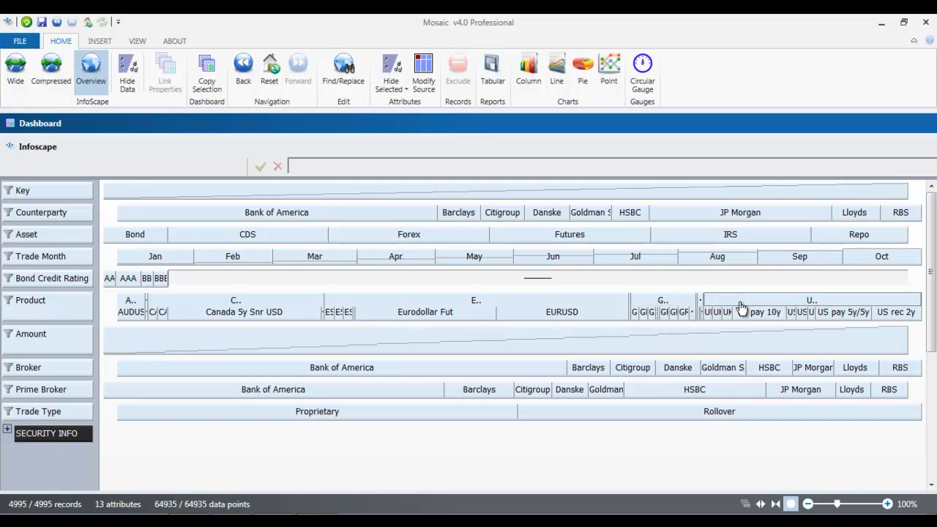
# Step: Open the Product value list, enlarge it and pin it open
pyautogui.click(11, 306)
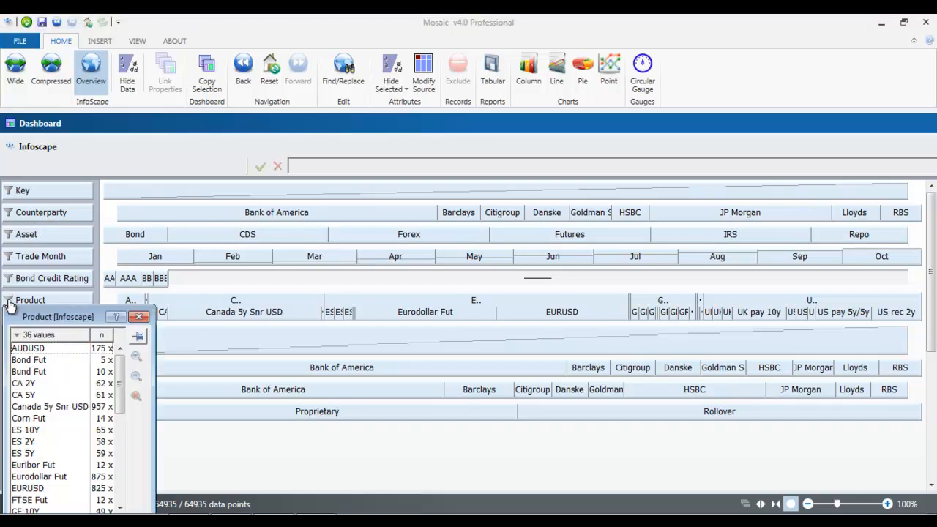
pyautogui.moveTo(38, 291); pyautogui.dragTo(87, 145)
pyautogui.click(136, 161)
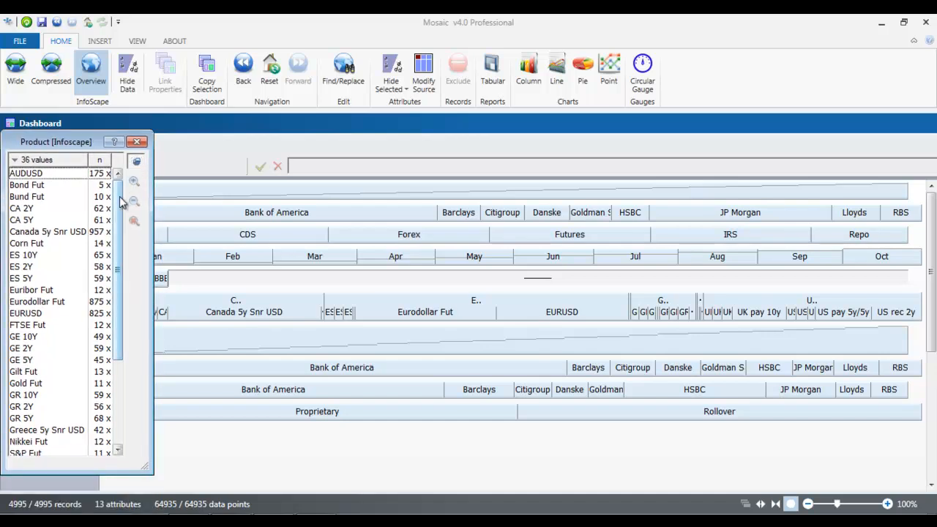
pyautogui.scroll(-1, 119, 257)
pyautogui.scroll(-3, 126, 308)
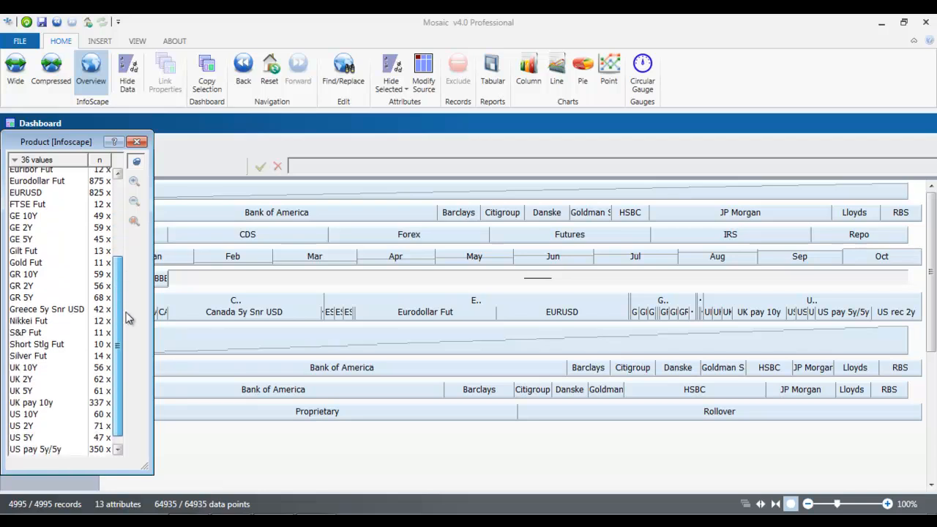
pyautogui.scroll(2, 124, 285)
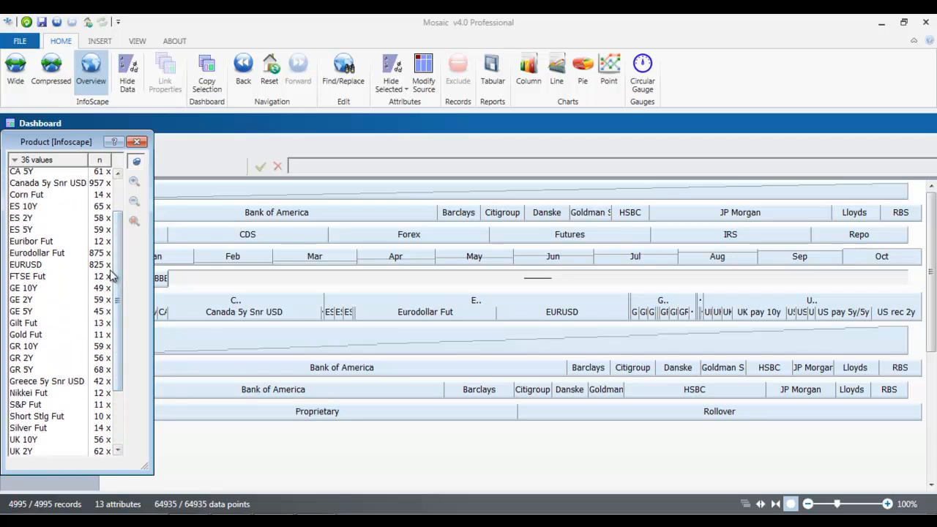
# Step: Filter to Gilt Fut, GR 10Y, GR 5Y, Nikkei Fut and Short Stlg Fut, then restore all products
pyautogui.click(37, 324)
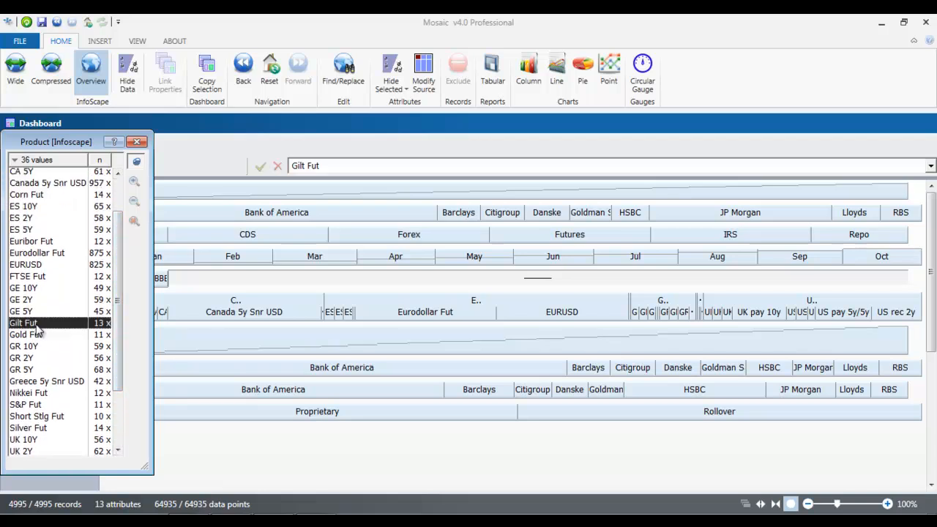
pyautogui.keyDown('ctrl'); pyautogui.click(36, 347); pyautogui.keyUp('ctrl')
pyautogui.keyDown('ctrl'); pyautogui.click(29, 370); pyautogui.keyUp('ctrl')
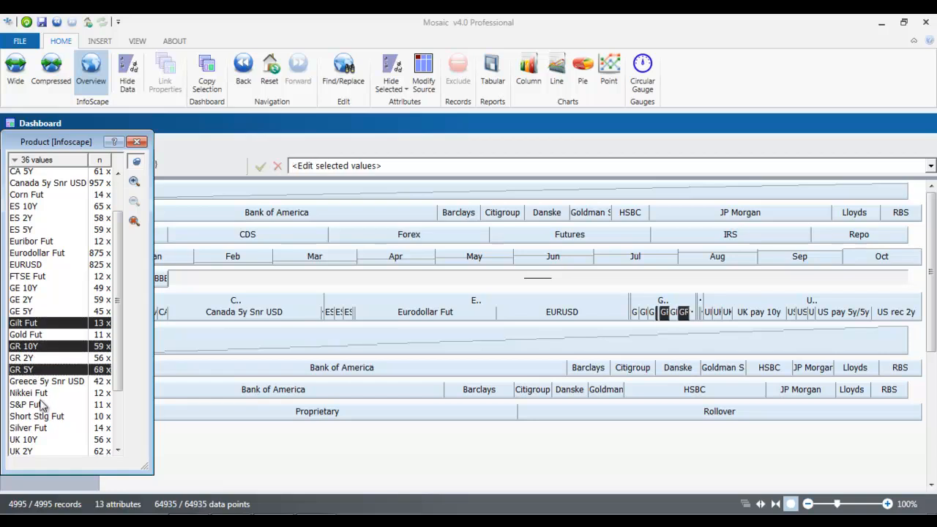
pyautogui.keyDown('ctrl'); pyautogui.click(41, 395); pyautogui.keyUp('ctrl')
pyautogui.keyDown('ctrl'); pyautogui.click(44, 417); pyautogui.keyUp('ctrl')
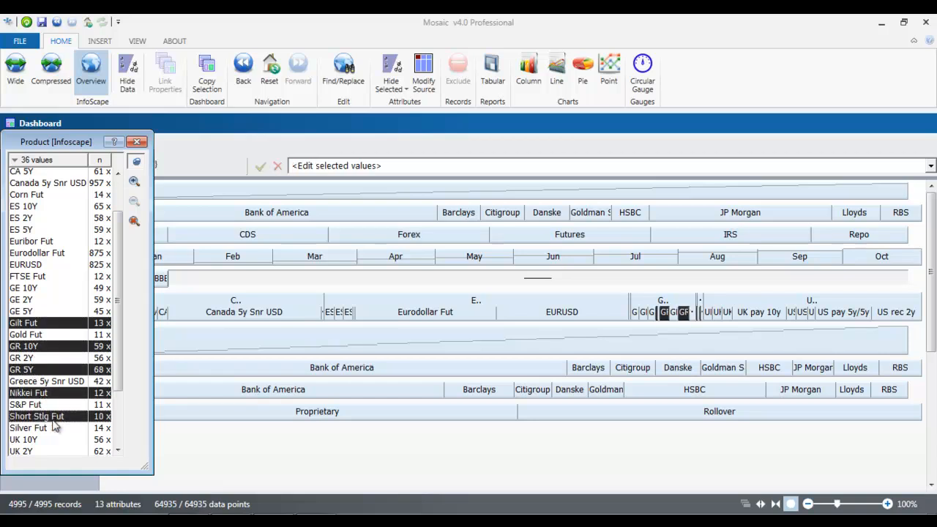
pyautogui.click(134, 181)
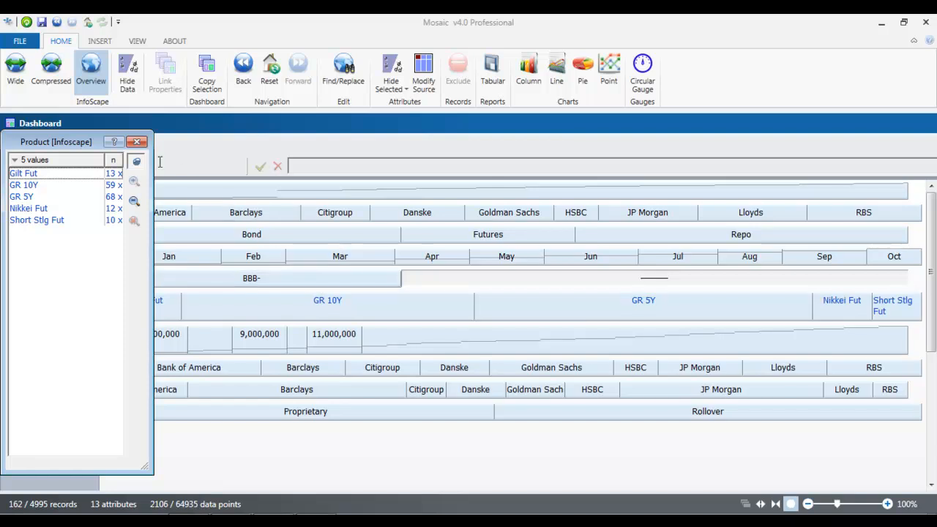
pyautogui.click(134, 203)
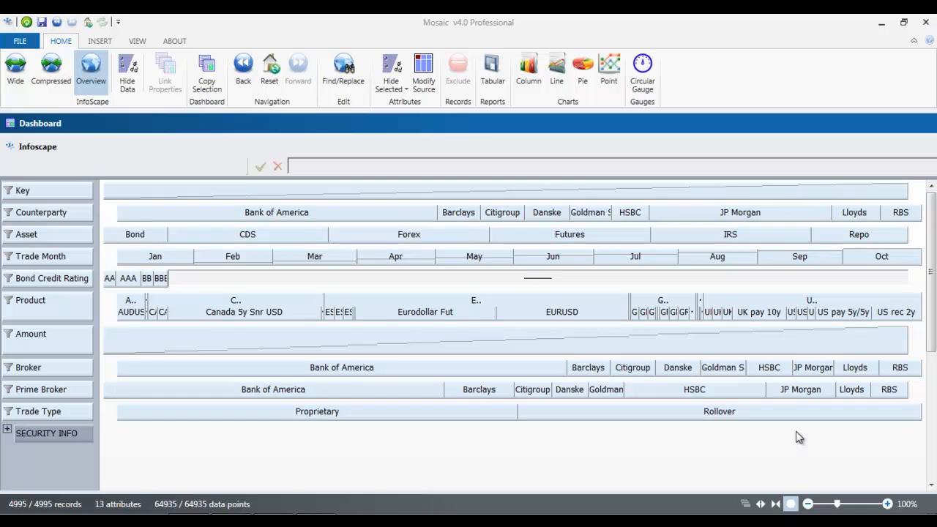
# Step: Start Define New Attribute from the Asset header and browse the attribute type options
pyautogui.rightClick(73, 235)
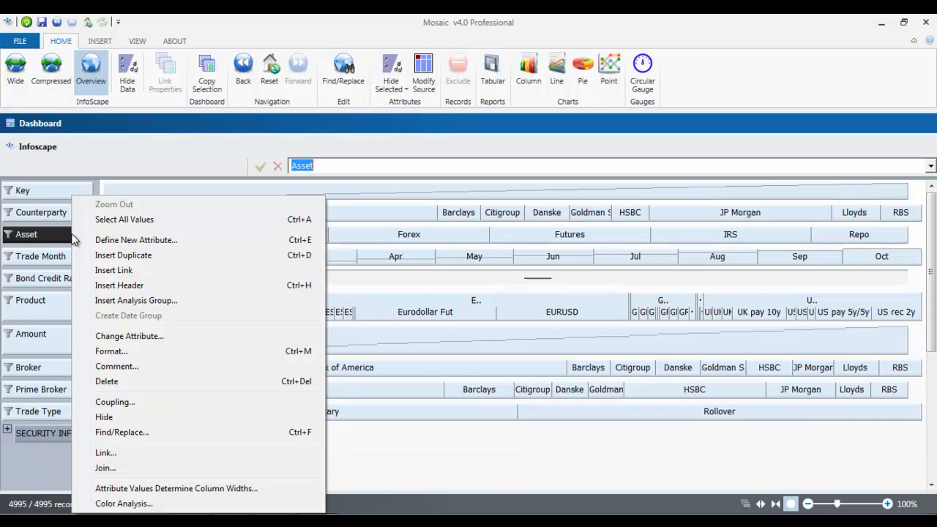
pyautogui.click(99, 240)
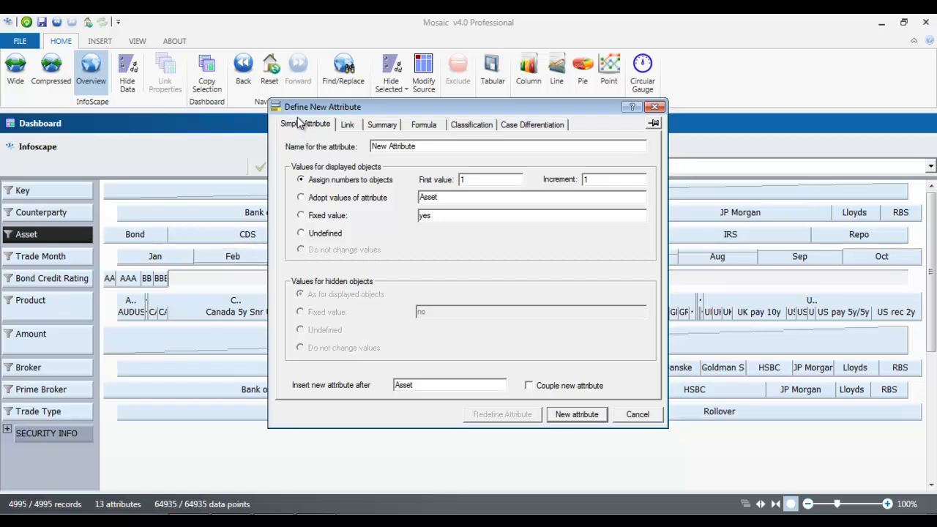
pyautogui.click(386, 126)
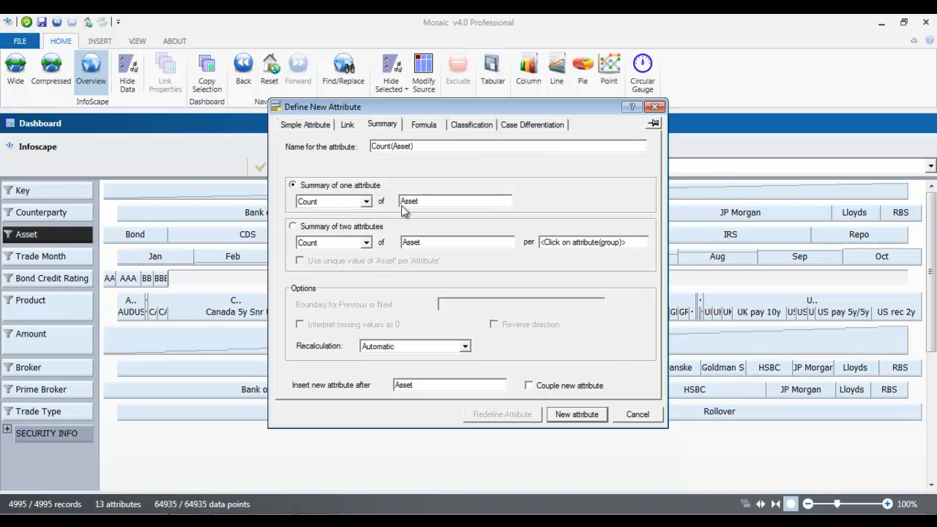
pyautogui.click(426, 126)
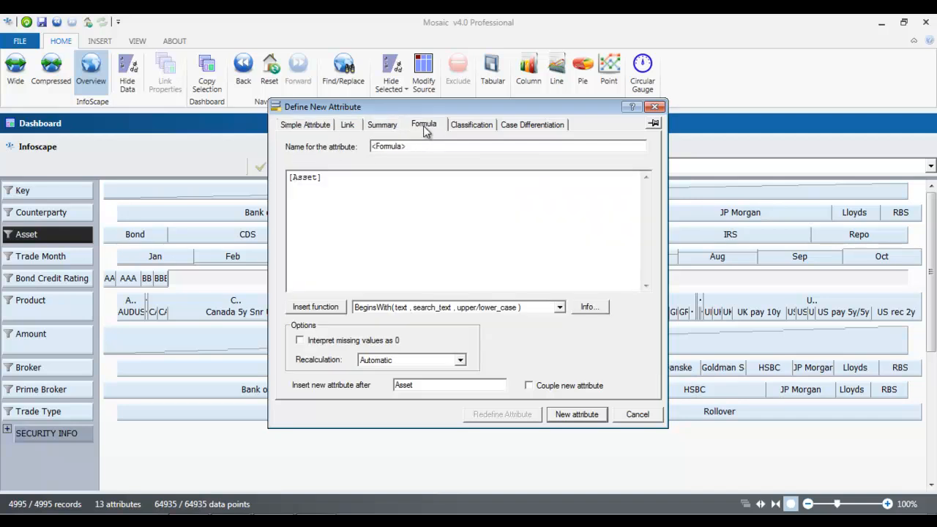
pyautogui.click(475, 125)
pyautogui.click(522, 126)
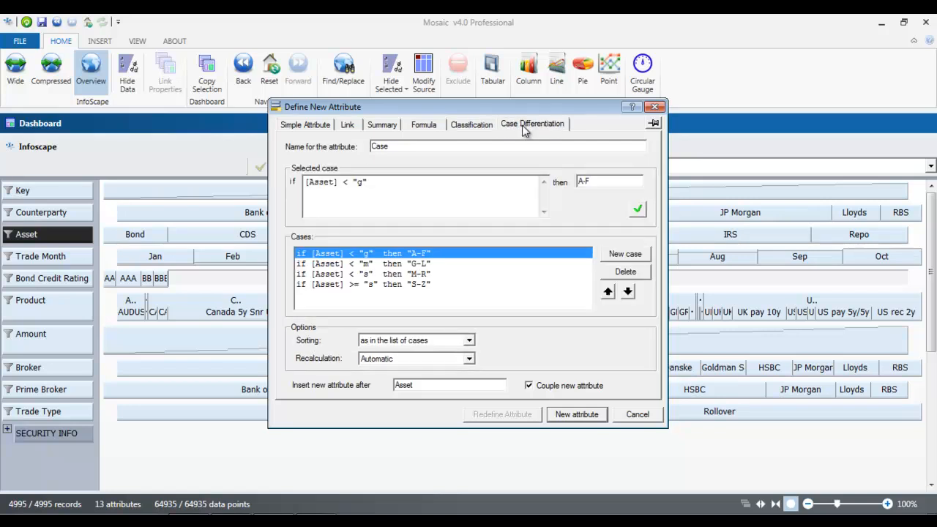
pyautogui.click(473, 125)
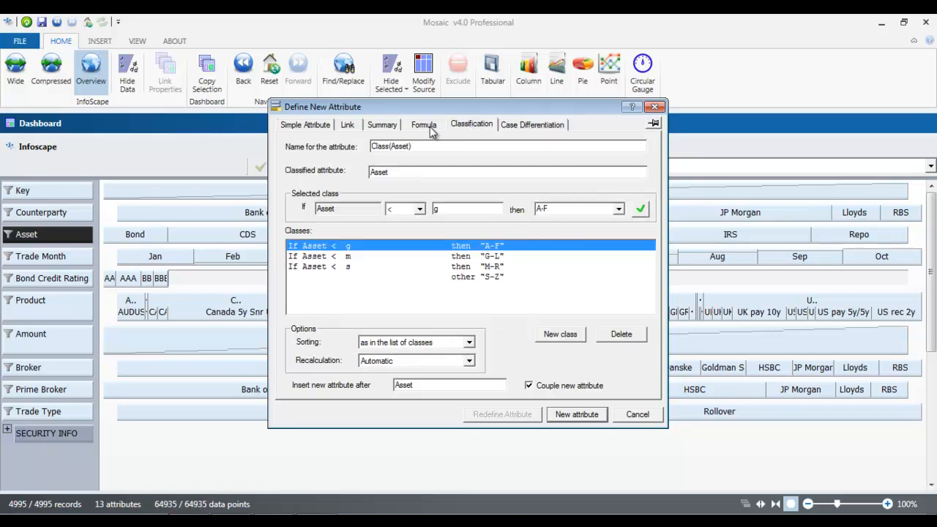
pyautogui.click(431, 127)
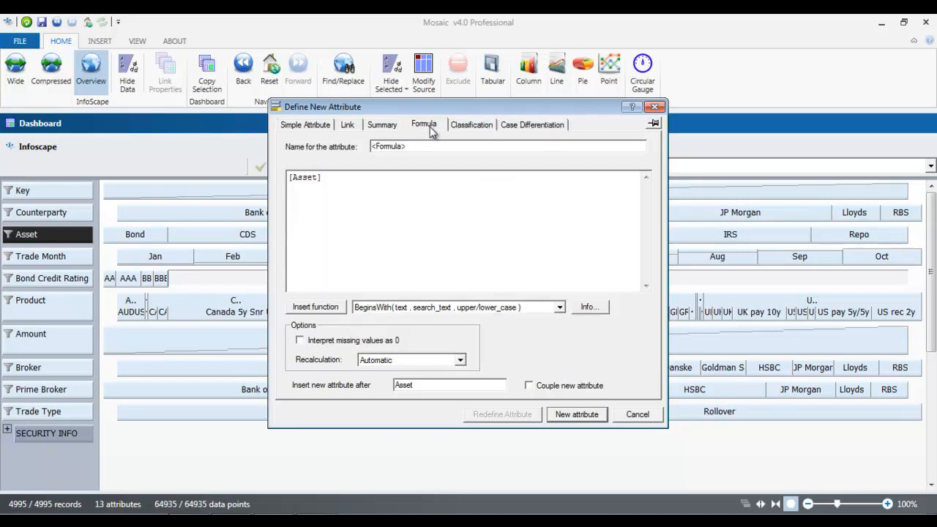
pyautogui.click(307, 126)
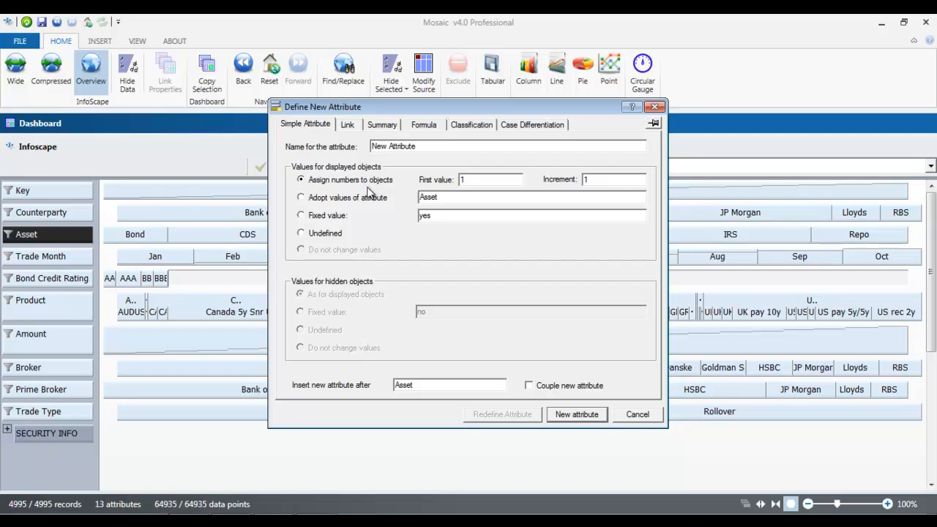
# Step: Create a Simple Attribute with Undefined values and select its values
pyautogui.click(307, 202)
pyautogui.click(300, 232)
pyautogui.click(576, 414)
pyautogui.click(486, 259)
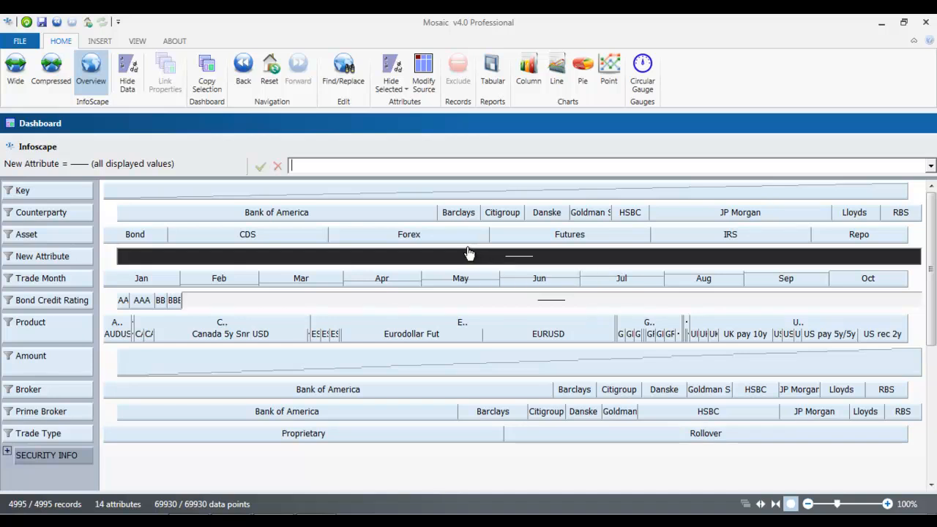
# Step: Enter QUARTER CLASSIFICATION as the new attribute's name and drag the names column wider
pyautogui.click(62, 258)
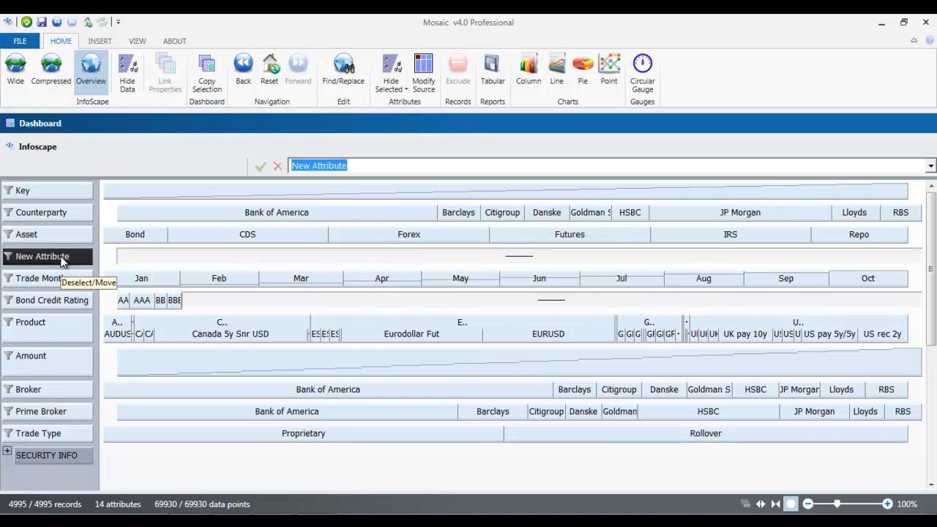
pyautogui.write('q')
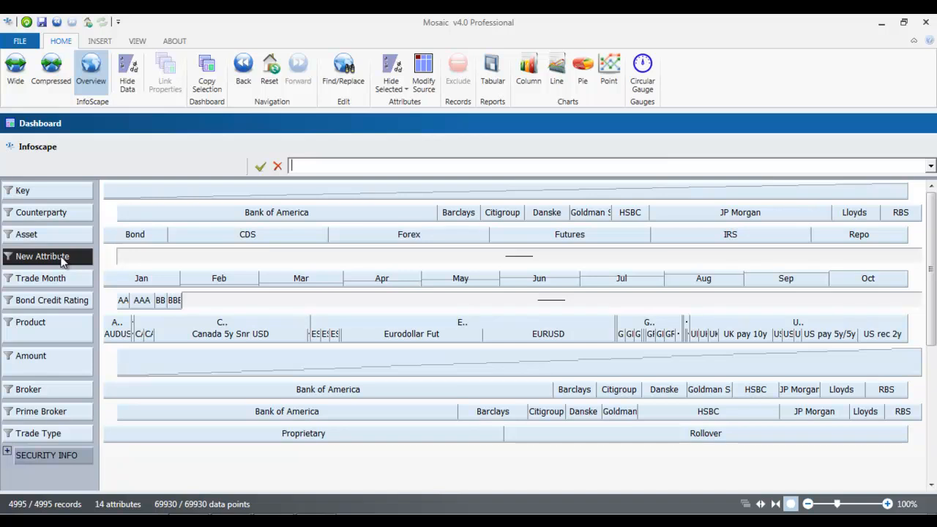
pyautogui.press('Num_Lock')
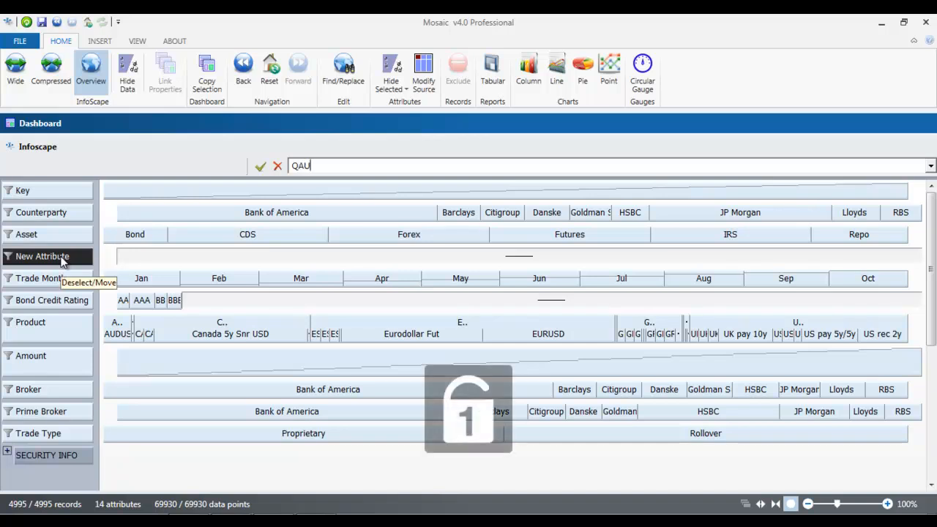
pyautogui.press('BackSpace')
pyautogui.press('BackSpace')
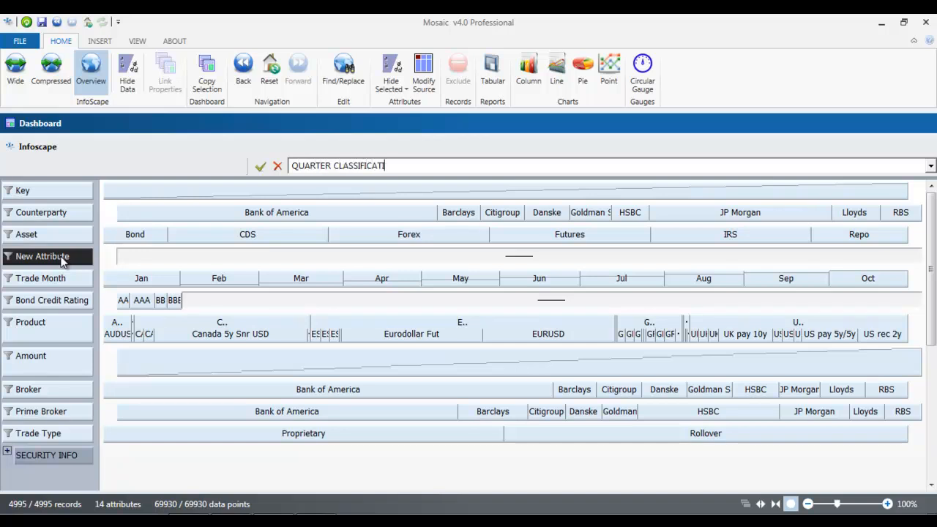
pyautogui.press('Return')
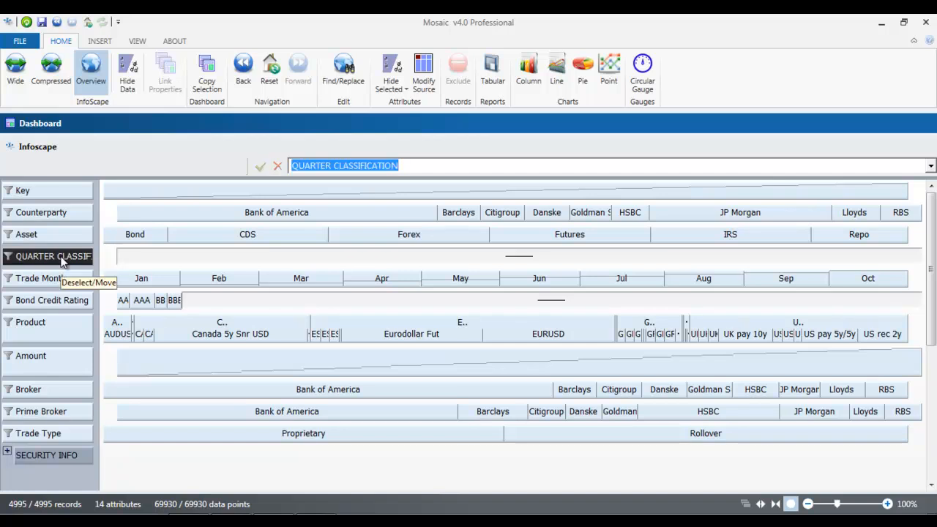
pyautogui.moveTo(101, 265); pyautogui.dragTo(122, 268)
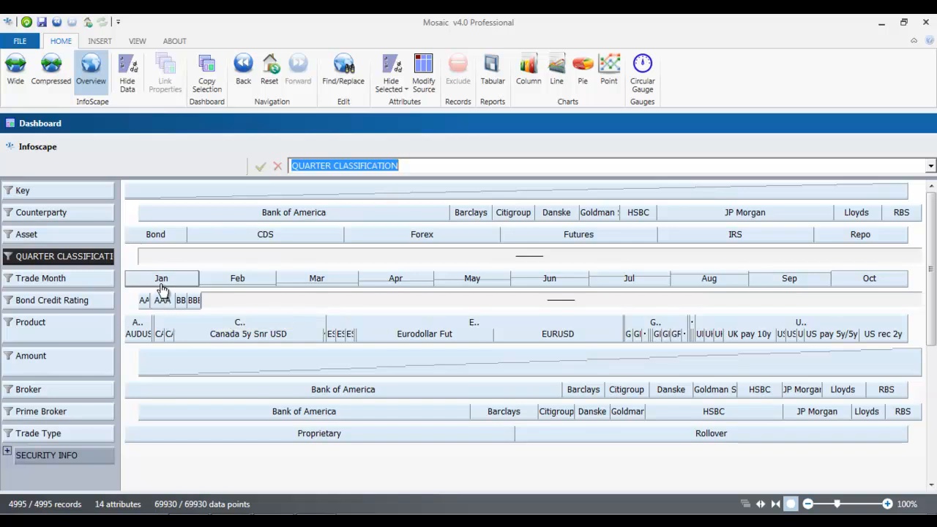
# Step: Assign Q1 to the January–March trades in QUARTER CLASSIFICATION
pyautogui.click(163, 284)
pyautogui.moveTo(183, 284); pyautogui.dragTo(289, 286)
pyautogui.doubleClick(299, 285)
pyautogui.click(427, 259)
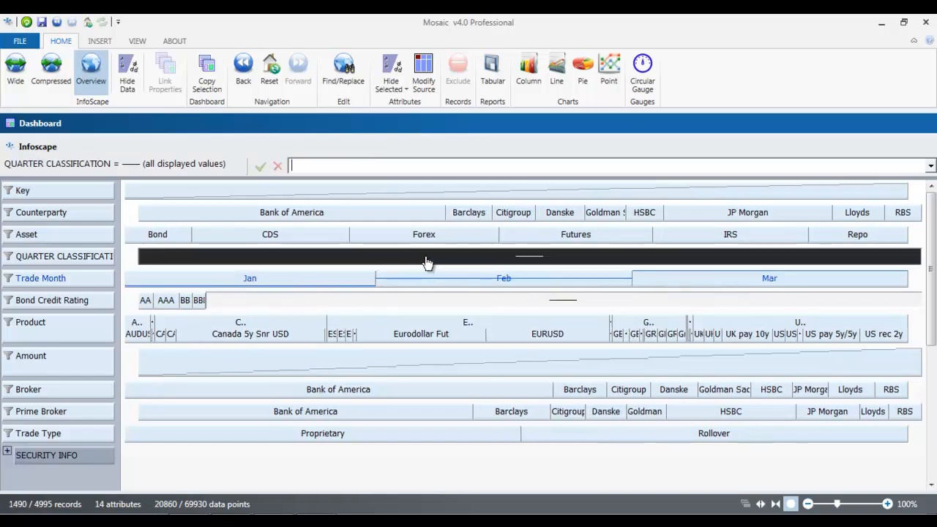
pyautogui.write('1')
pyautogui.press('Return')
# Step: Assign Q2 to April–June trades and Q3 to July–September trades
pyautogui.click(243, 69)
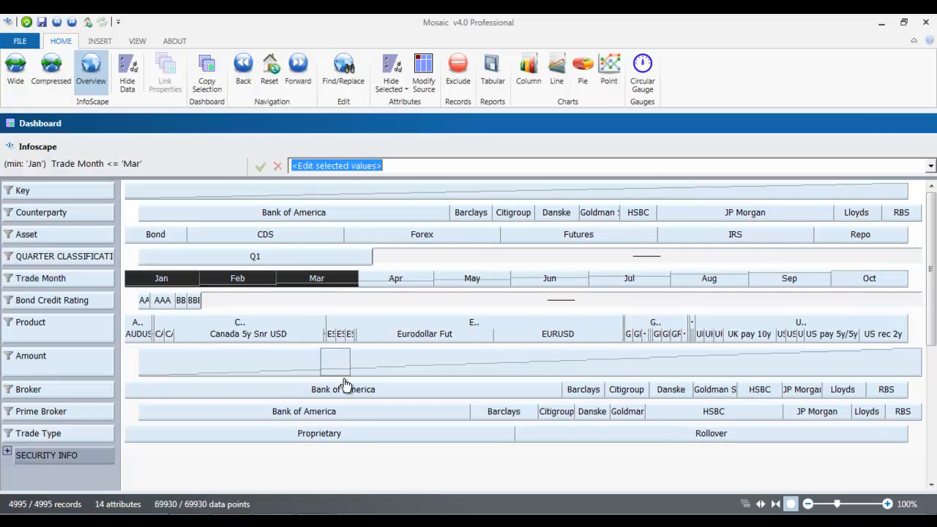
pyautogui.moveTo(398, 287); pyautogui.dragTo(517, 282)
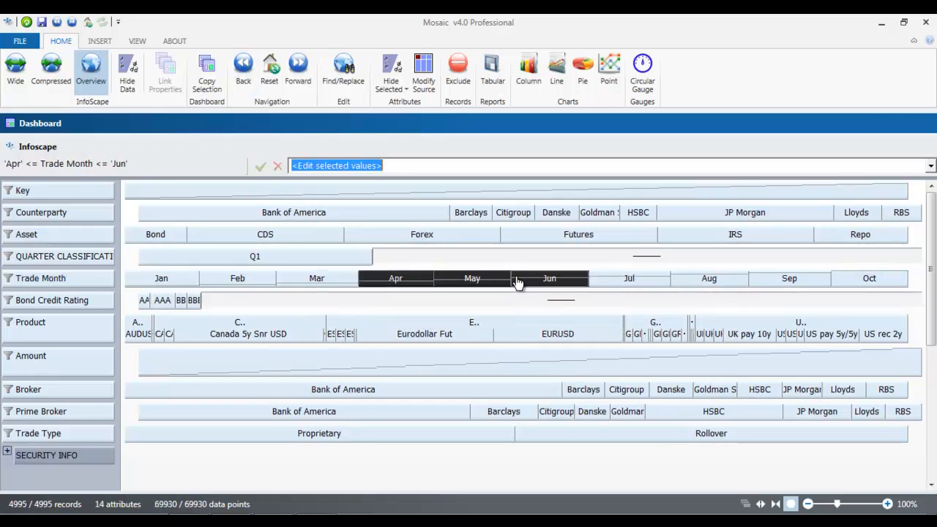
pyautogui.doubleClick(517, 283)
pyautogui.click(509, 258)
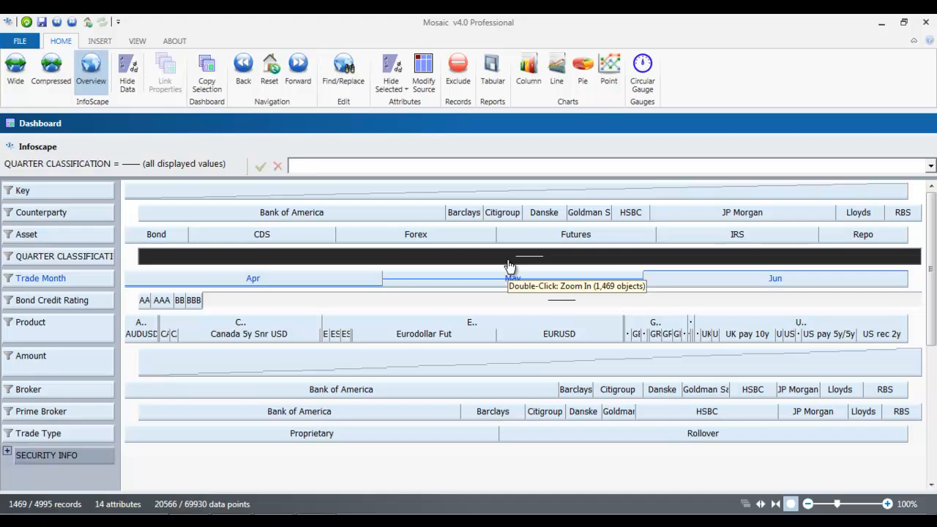
pyautogui.write('Q2')
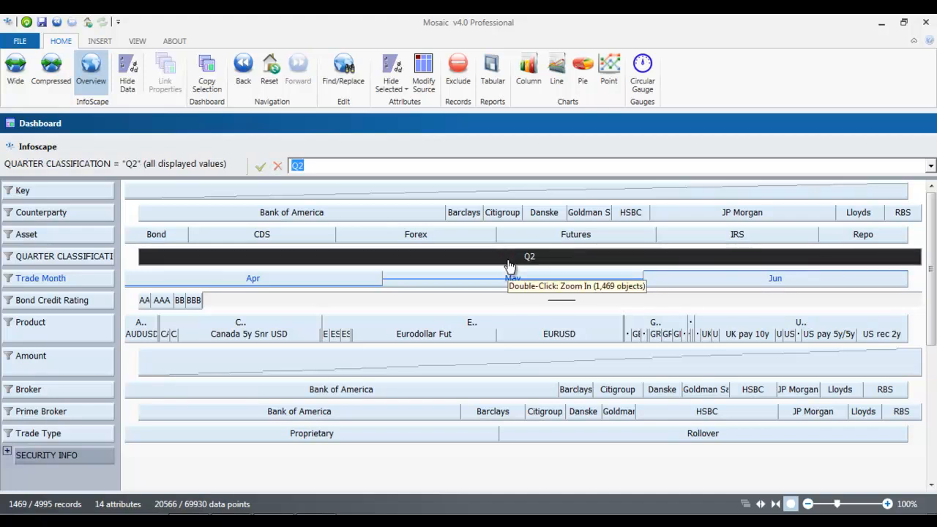
pyautogui.click(244, 77)
pyautogui.moveTo(647, 283); pyautogui.dragTo(768, 277)
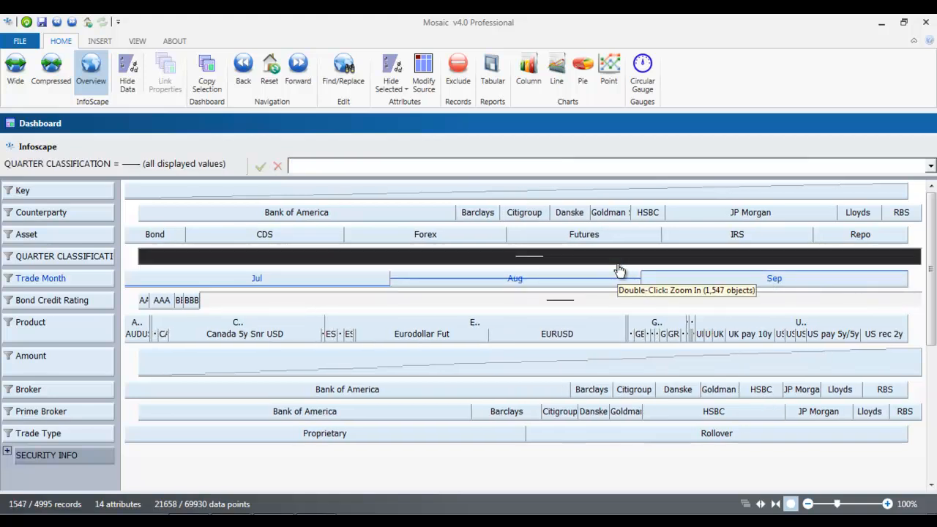
pyautogui.press('Return')
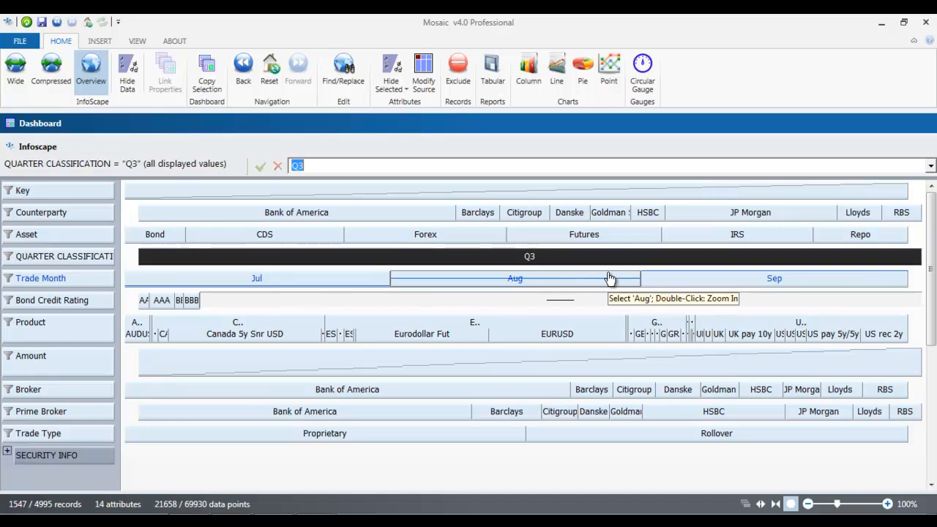
# Step: Assign Q4 to the October trades, then zoom in on the Q1 trades
pyautogui.click(245, 68)
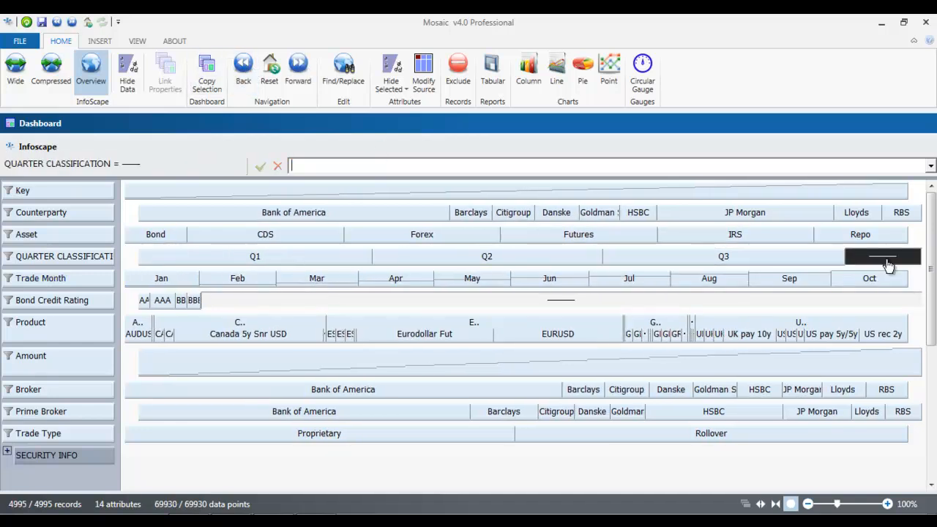
pyautogui.write('Q4')
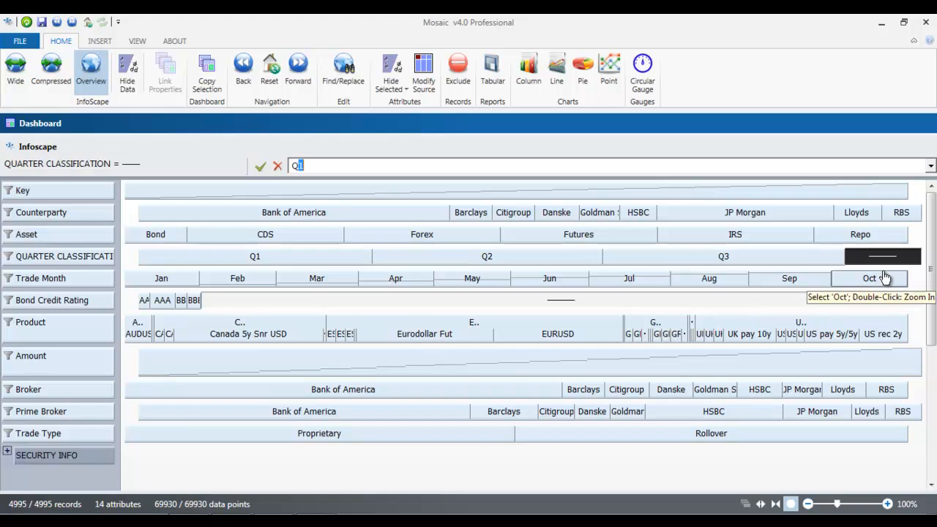
pyautogui.press('Return')
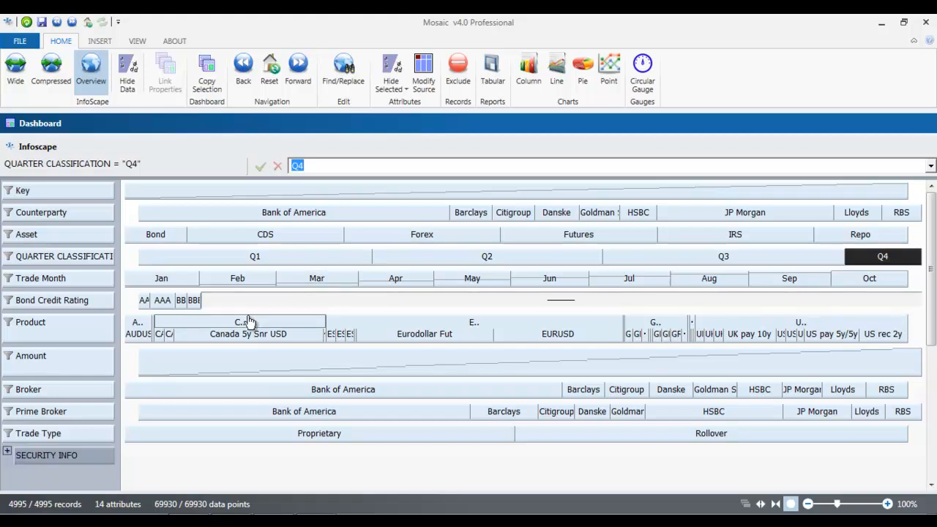
pyautogui.click(235, 262)
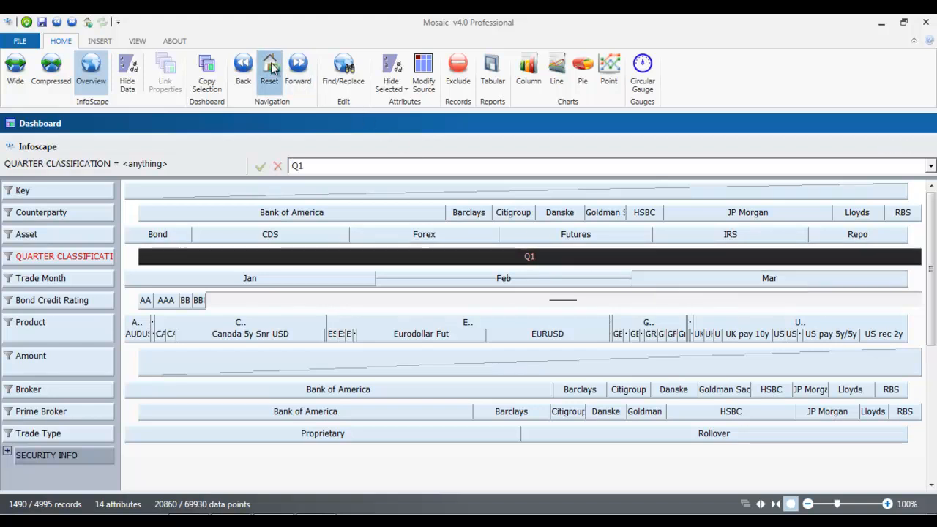
# Step: Reset the view to all 4995 records and widen the name column so QUARTER CLASSIFICATION shows fully
pyautogui.click(270, 70)
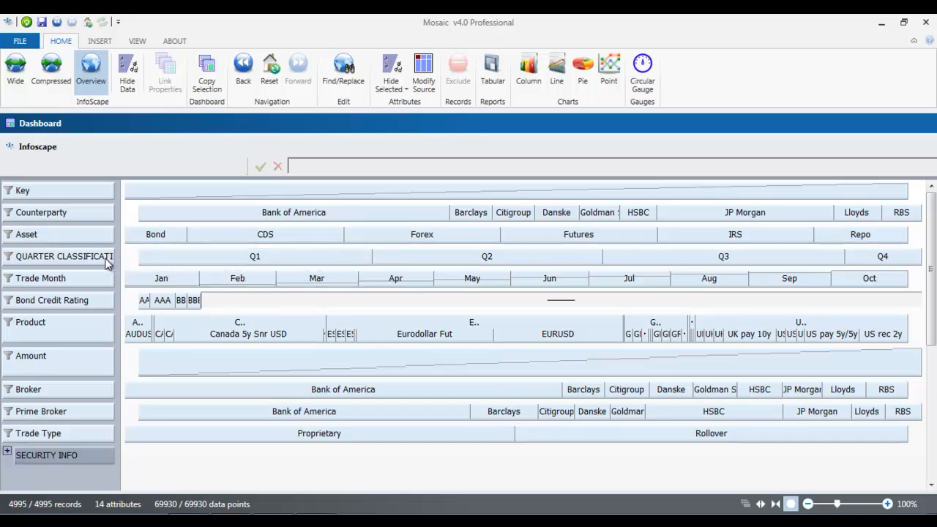
pyautogui.moveTo(119, 264); pyautogui.dragTo(127, 264)
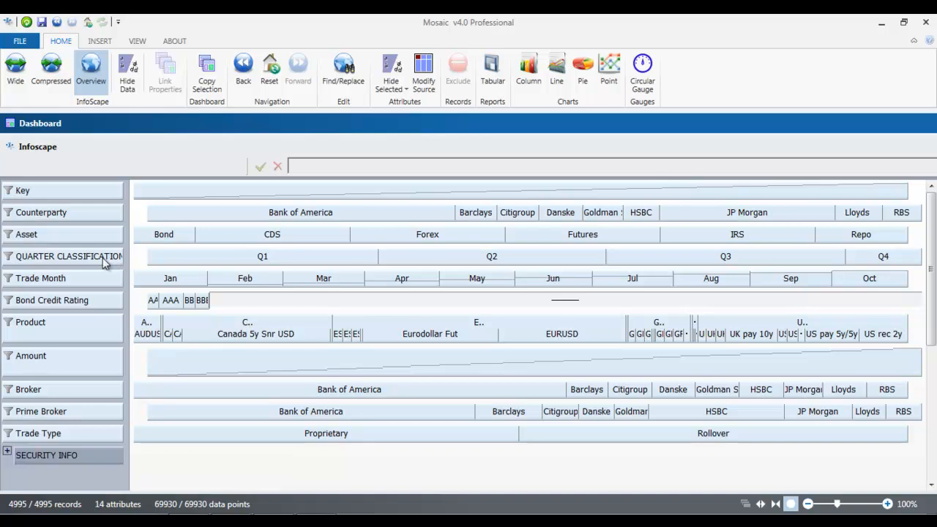
# Step: Define a new summary attribute giving the Sum of Amount per Asset
pyautogui.rightClick(104, 262)
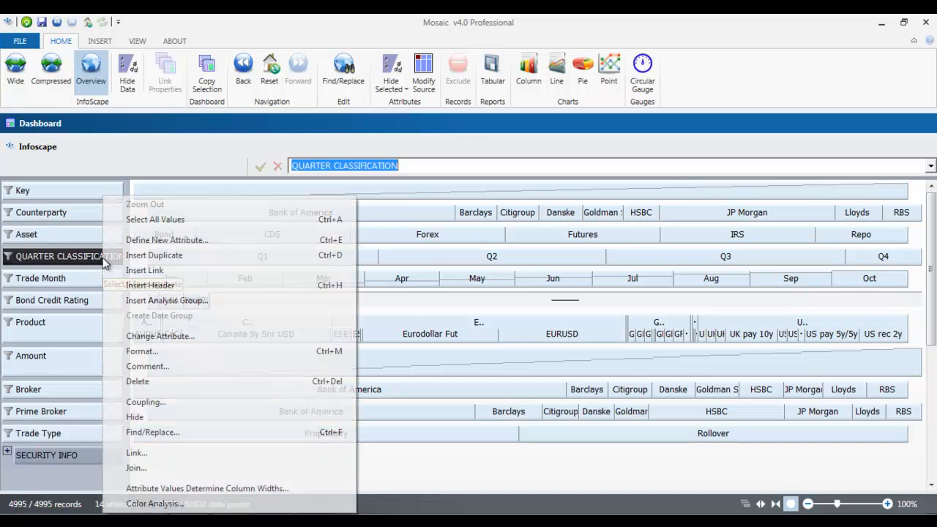
pyautogui.click(170, 243)
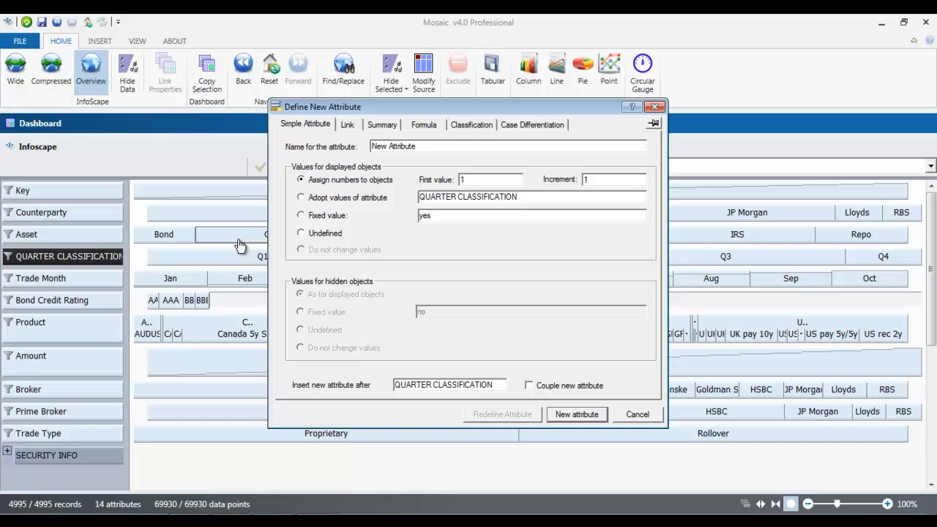
pyautogui.click(391, 128)
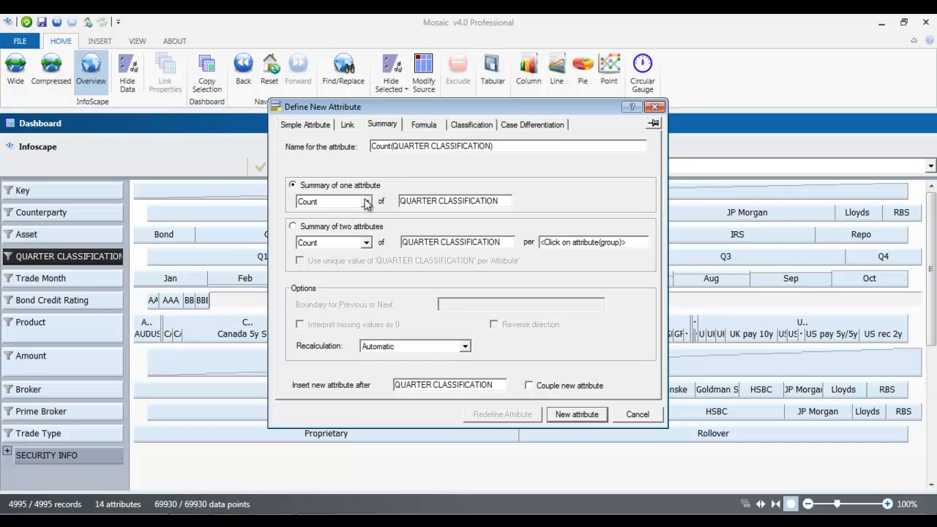
pyautogui.click(331, 228)
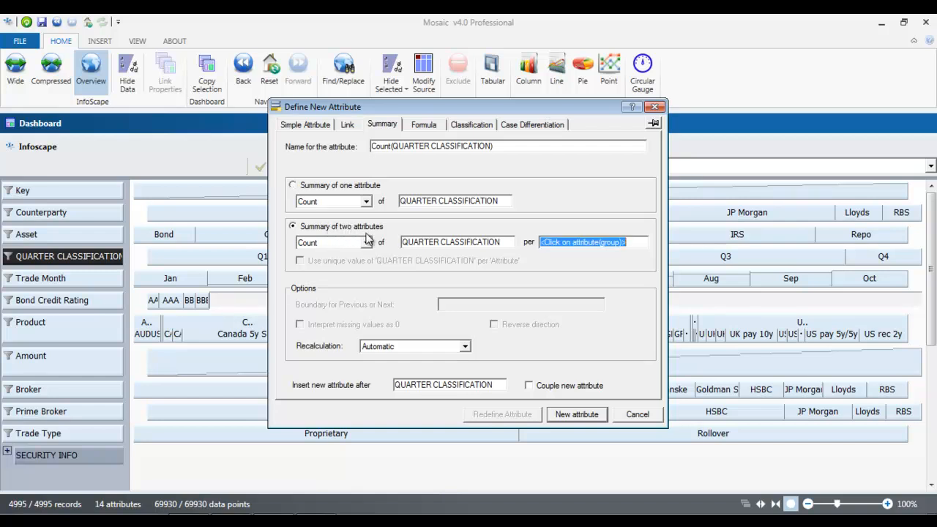
pyautogui.click(366, 242)
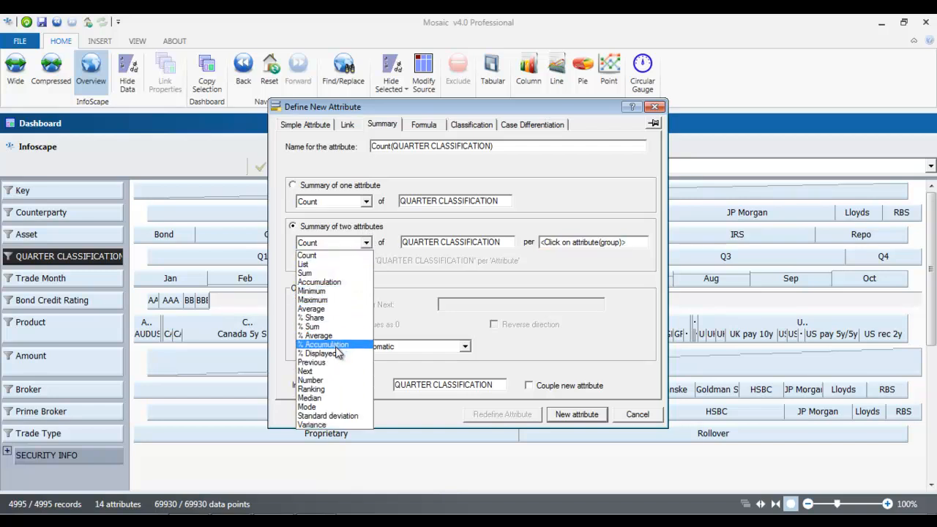
pyautogui.click(335, 274)
pyautogui.click(410, 239)
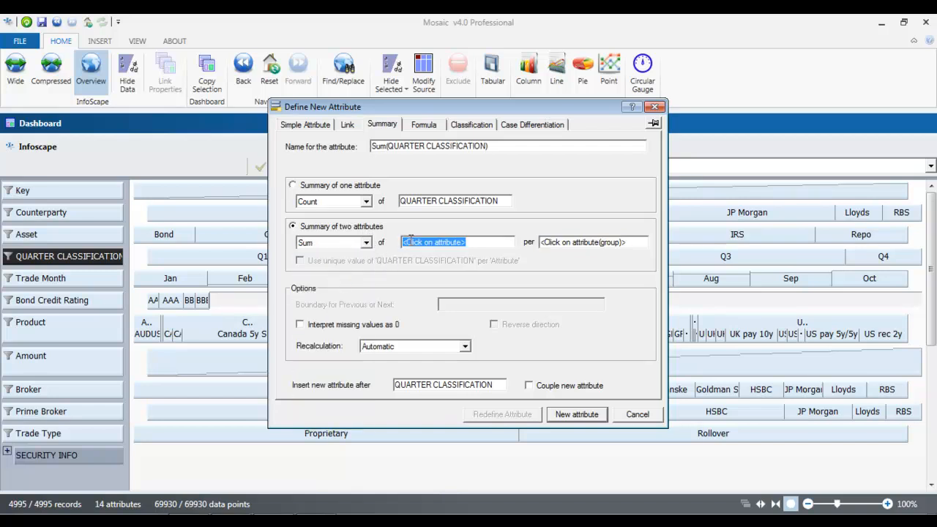
pyautogui.click(96, 362)
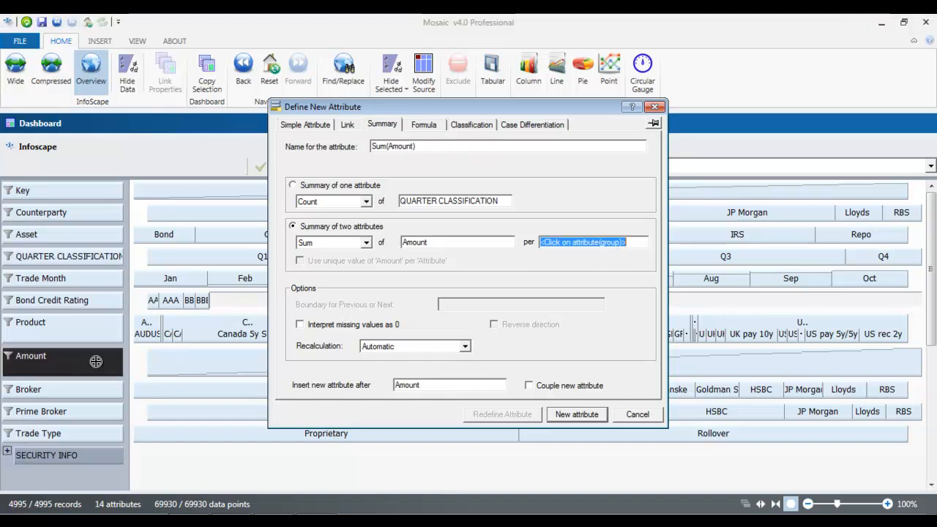
pyautogui.click(96, 239)
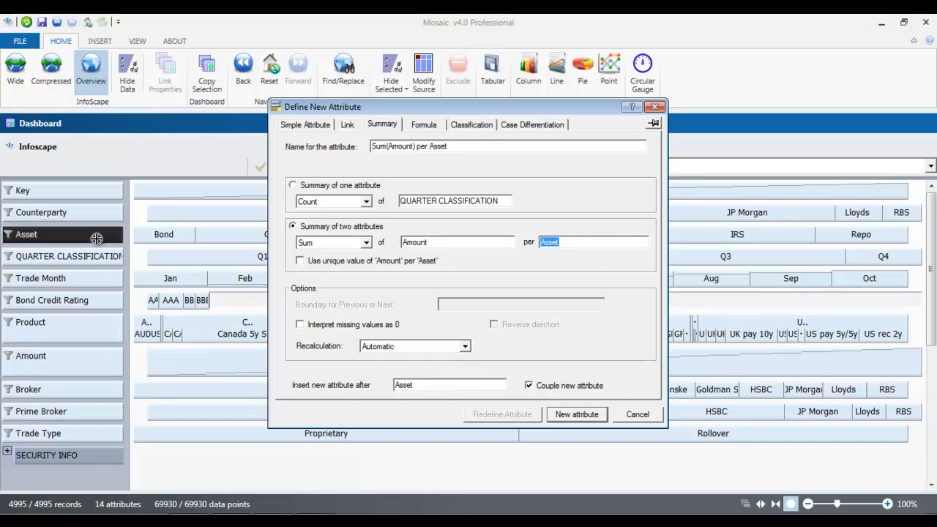
# Step: Treat missing values as 0, keep Automatic recalculation, and create the Sum(Amount) per Asset attribute
pyautogui.click(300, 325)
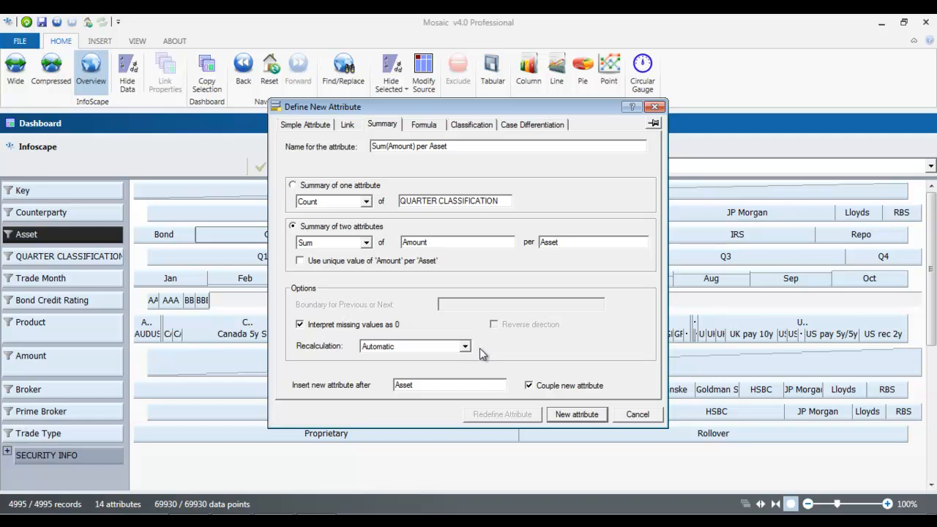
pyautogui.click(465, 348)
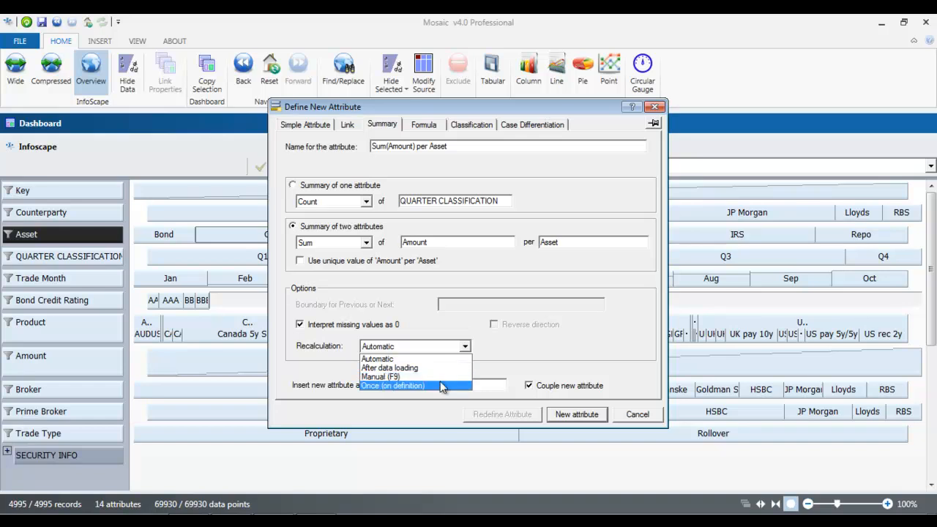
pyautogui.click(430, 359)
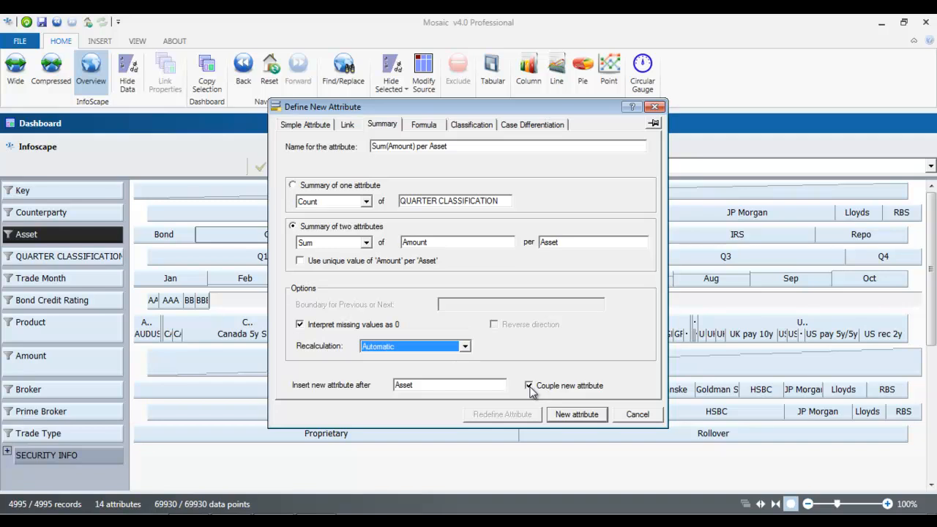
pyautogui.click(577, 415)
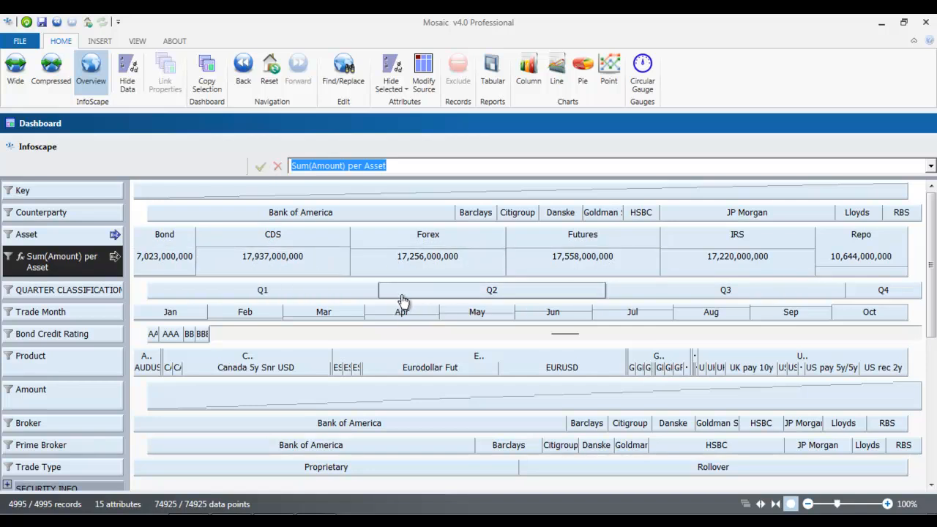
pyautogui.doubleClick(300, 295)
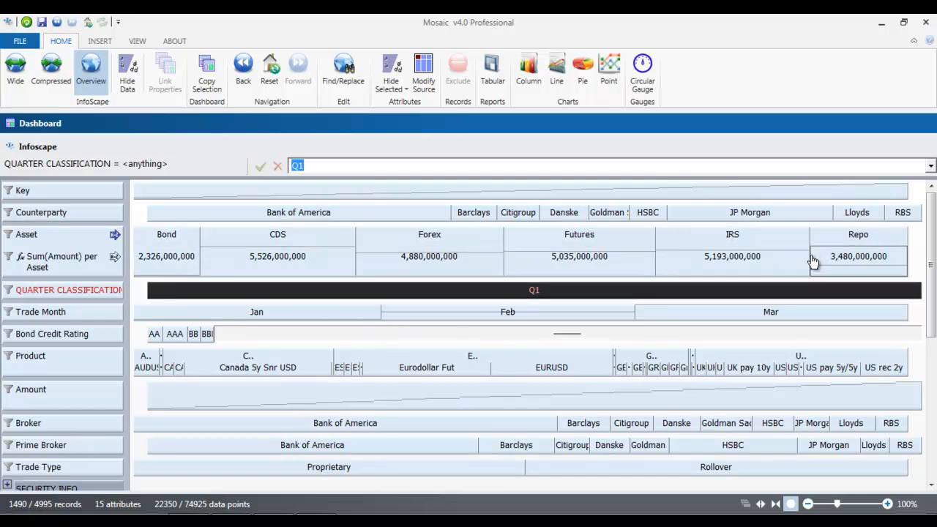
pyautogui.click(488, 291)
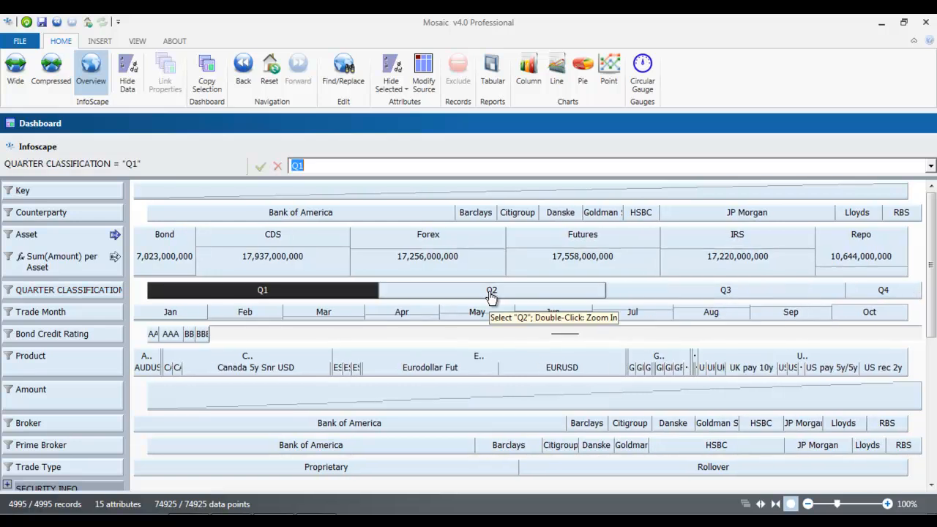
# Step: Add a Count(Key) summary attribute totalling 4995 trades, then briefly check the Bond trades
pyautogui.rightClick(73, 214)
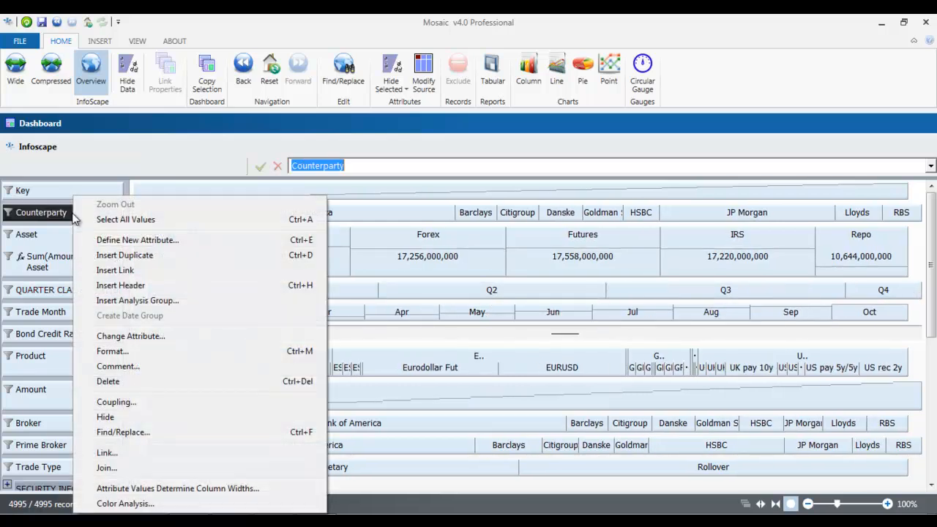
pyautogui.click(125, 241)
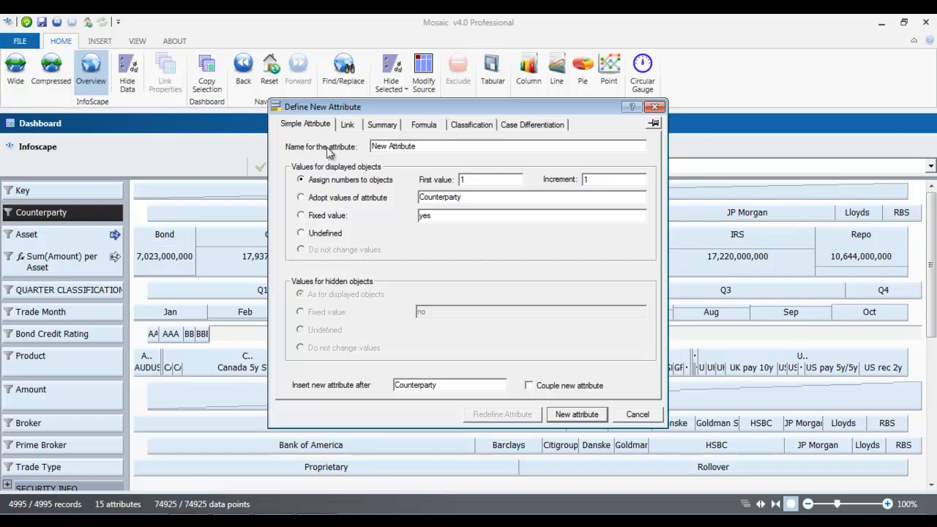
pyautogui.click(382, 125)
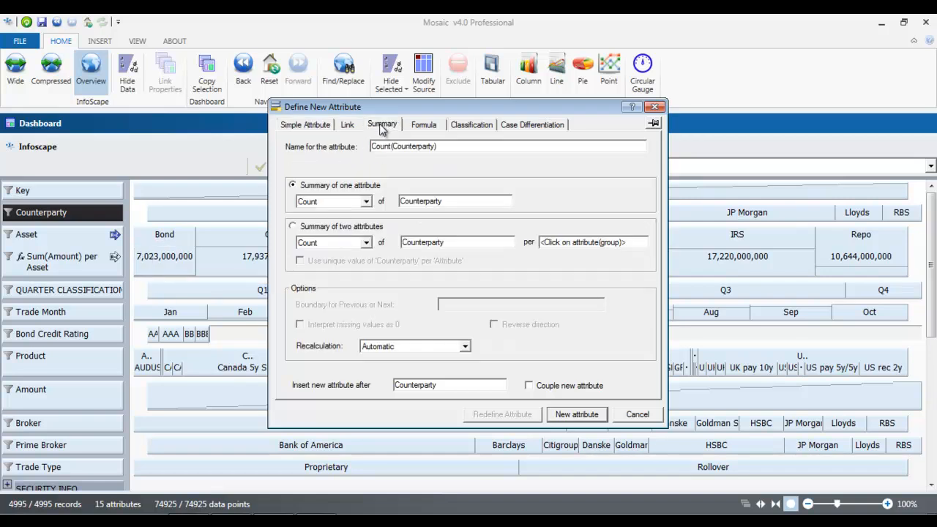
pyautogui.click(368, 202)
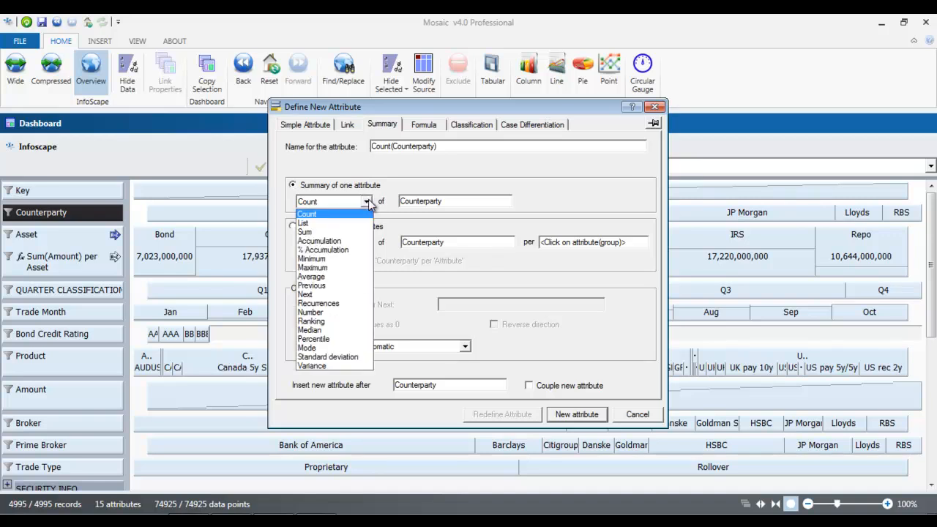
pyautogui.click(330, 215)
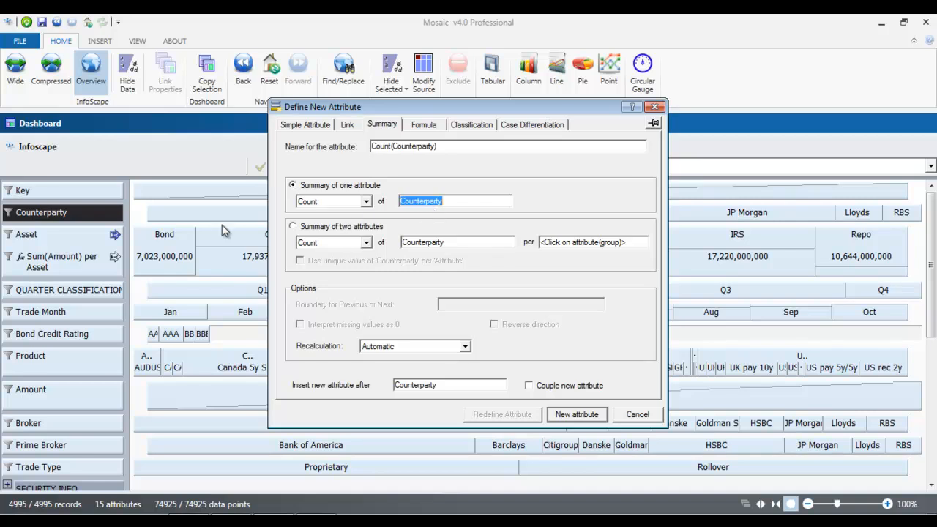
pyautogui.click(93, 189)
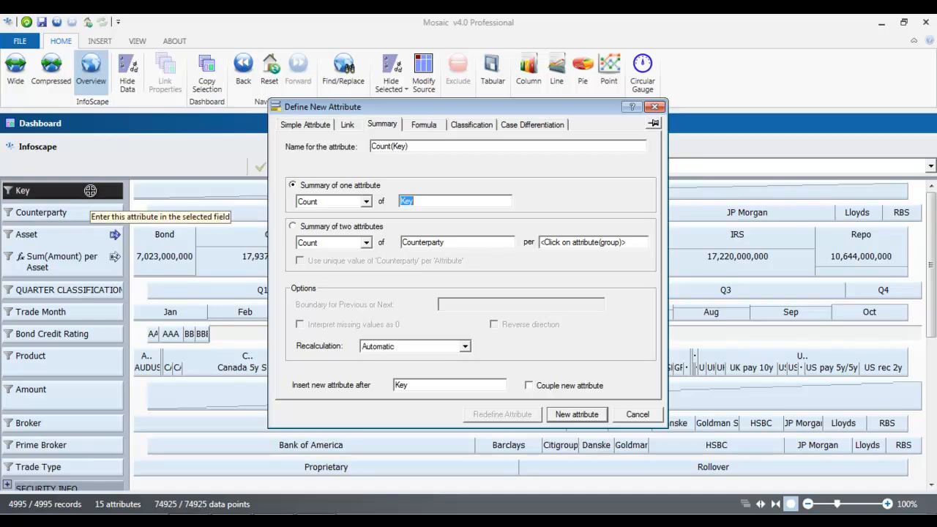
pyautogui.click(570, 415)
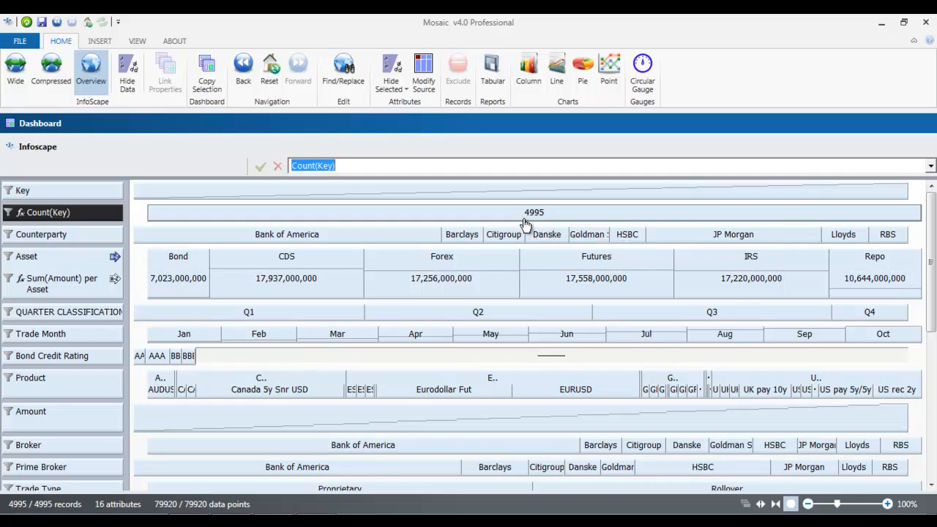
pyautogui.click(167, 261)
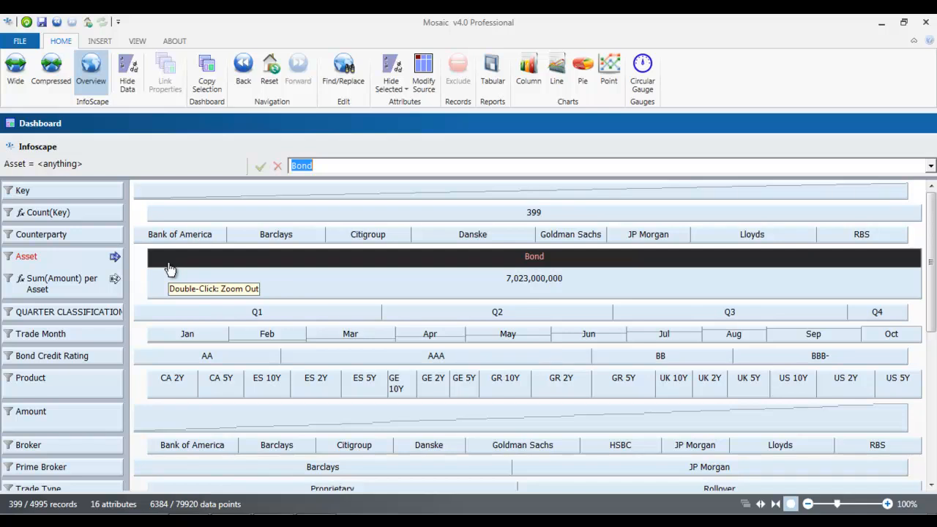
pyautogui.doubleClick(169, 270)
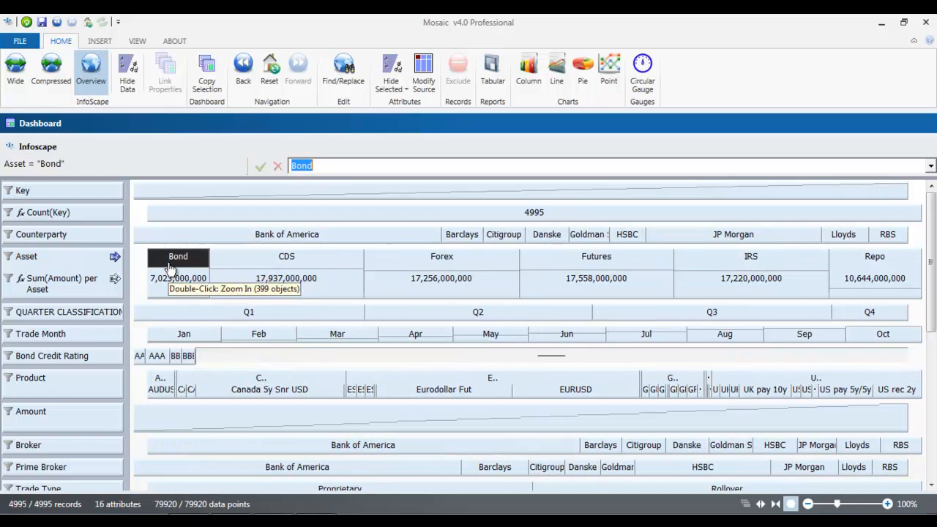
# Step: Redefine Sum(Amount) per Asset as Count(Key) per Asset, giving Bond 399, Forex 1000, Repo 599
pyautogui.click(23, 282)
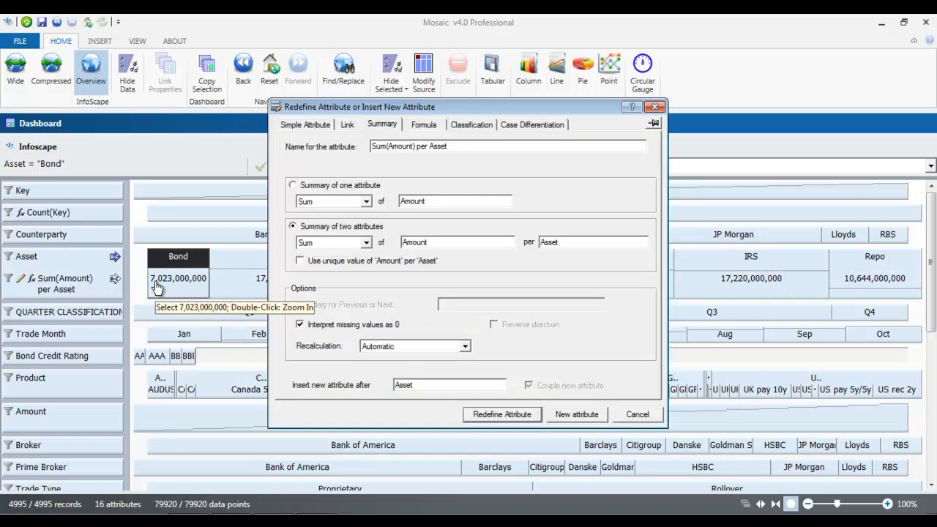
pyautogui.click(358, 245)
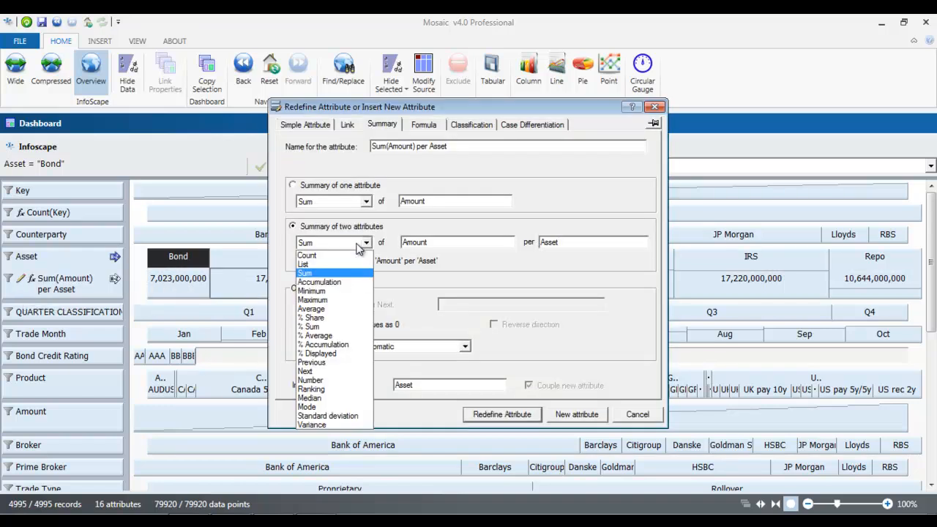
pyautogui.click(354, 255)
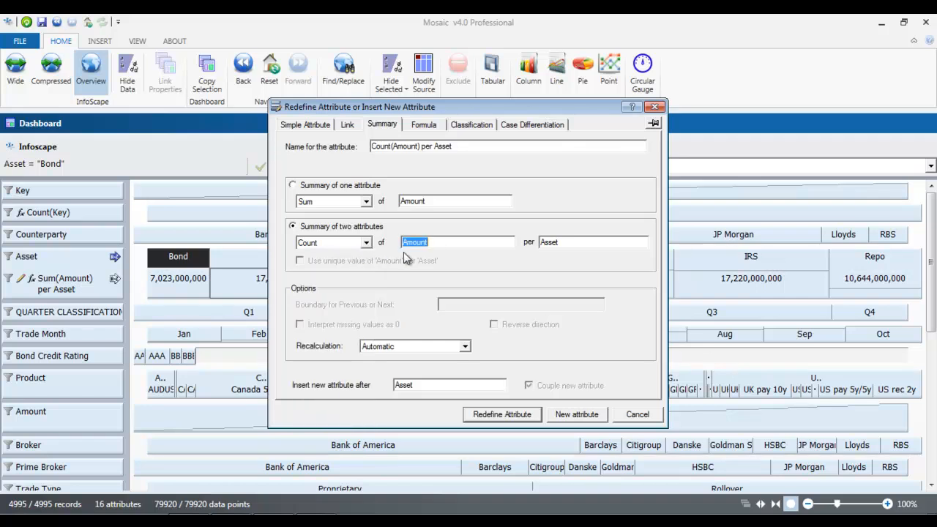
pyautogui.click(97, 187)
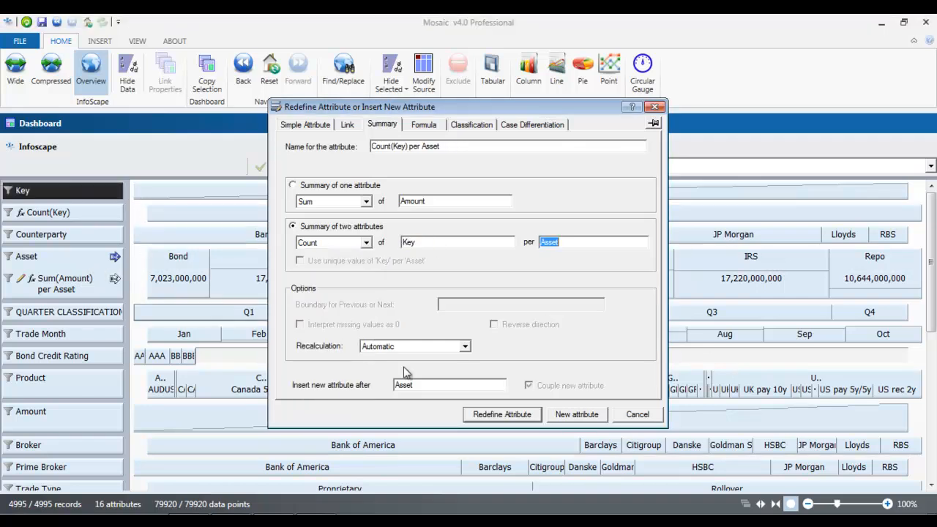
pyautogui.click(502, 414)
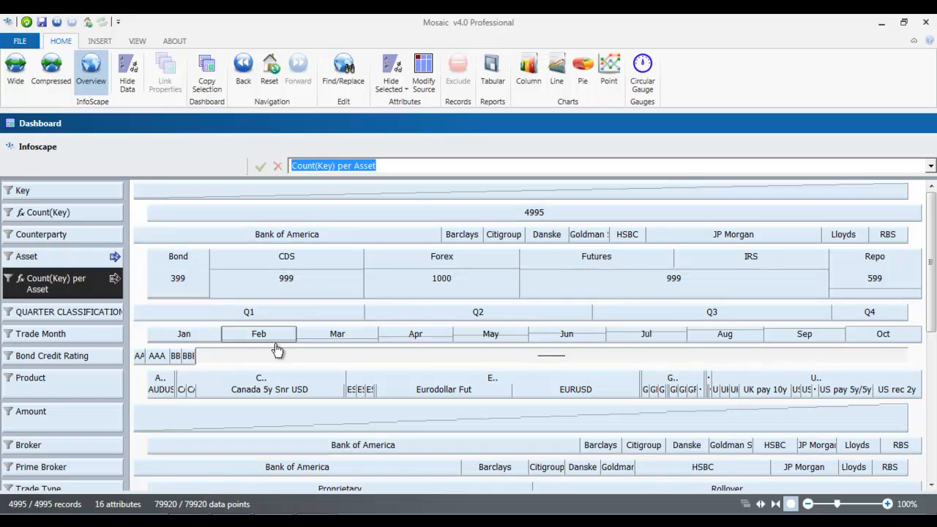
pyautogui.rightClick(60, 291)
# Step: Define a new summary attribute giving % Sum of Amount per Asset
pyautogui.click(147, 244)
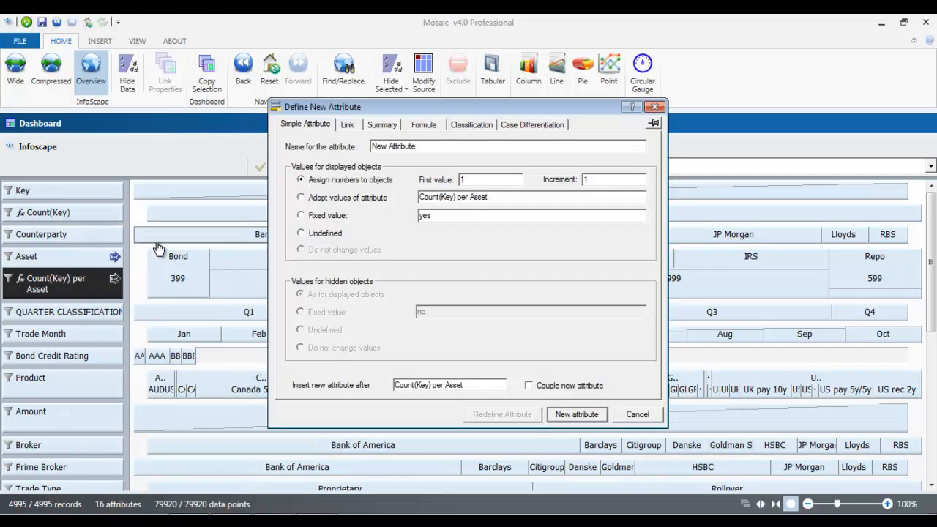
pyautogui.click(384, 123)
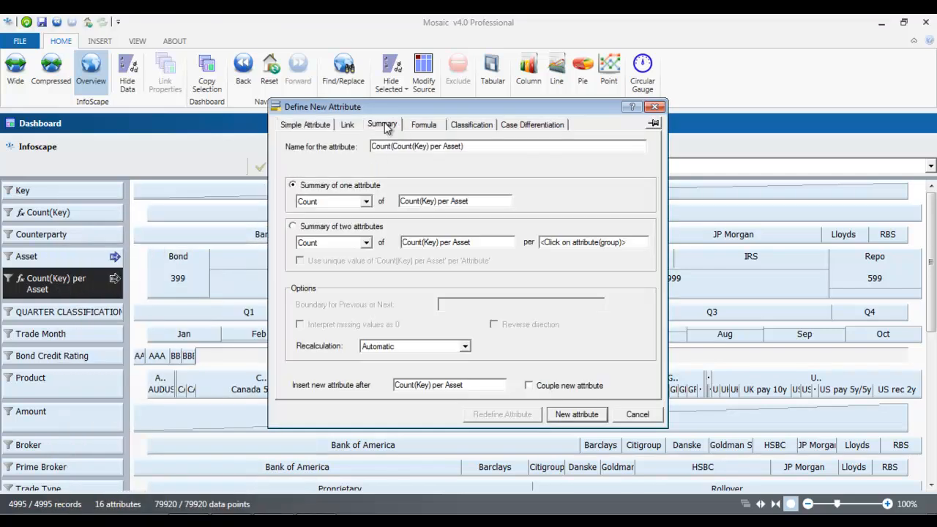
pyautogui.click(368, 226)
pyautogui.click(367, 241)
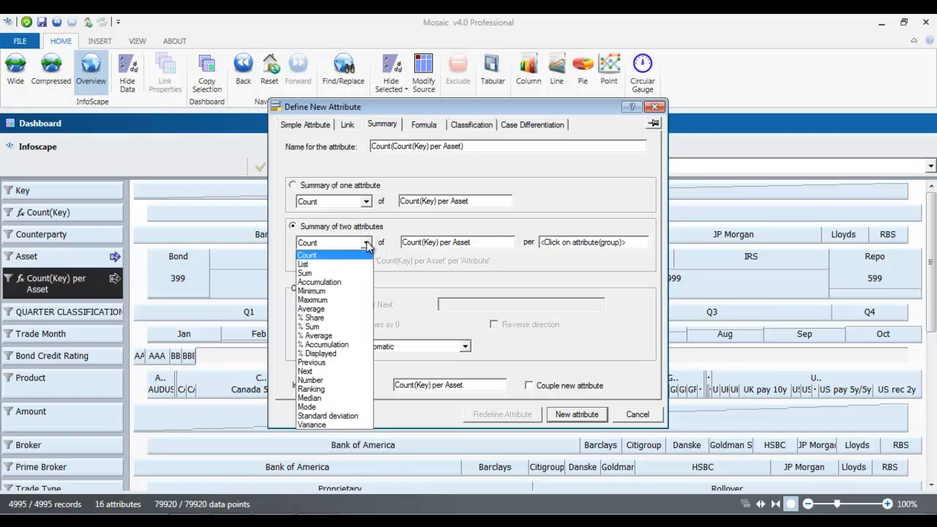
pyautogui.click(336, 332)
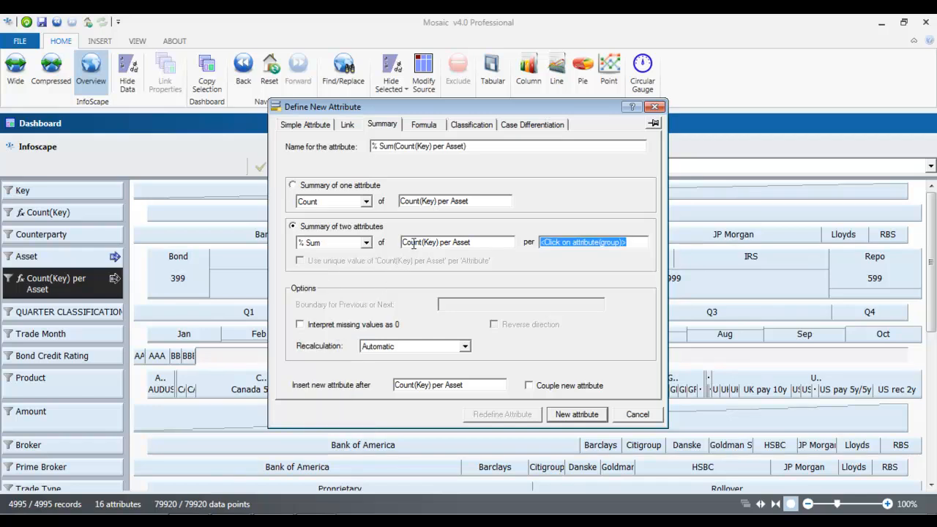
pyautogui.click(414, 243)
pyautogui.click(85, 423)
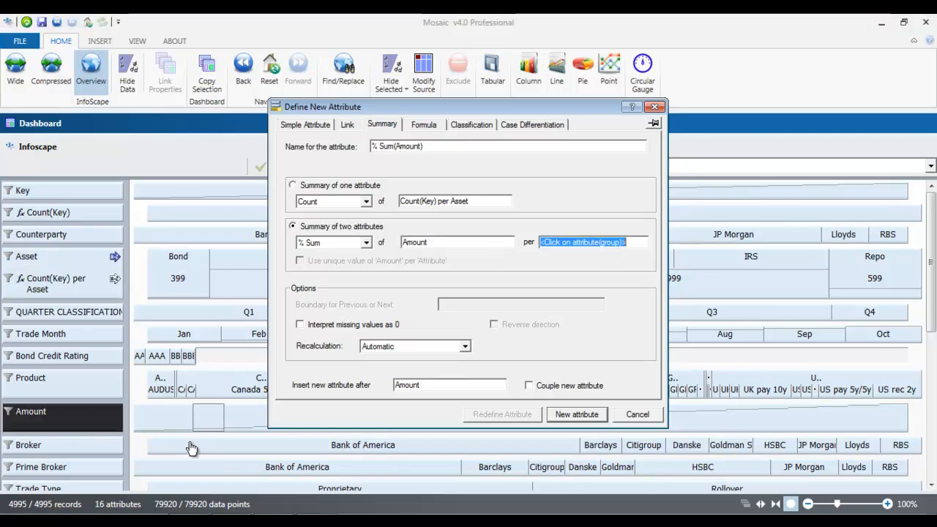
pyautogui.click(69, 258)
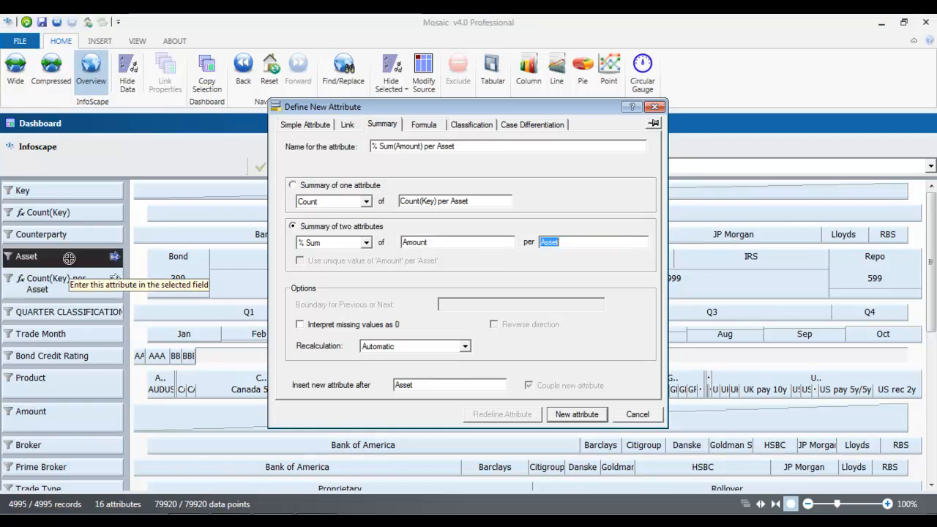
# Step: Treat missing values as zero, place it coupled after Count(Key) per Asset, and create it
pyautogui.click(301, 326)
pyautogui.click(416, 385)
pyautogui.click(73, 284)
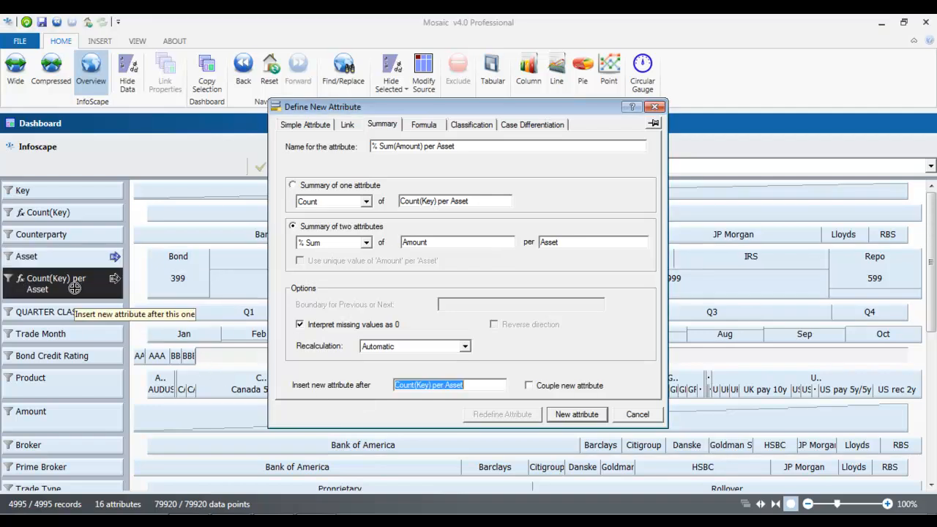
pyautogui.click(534, 390)
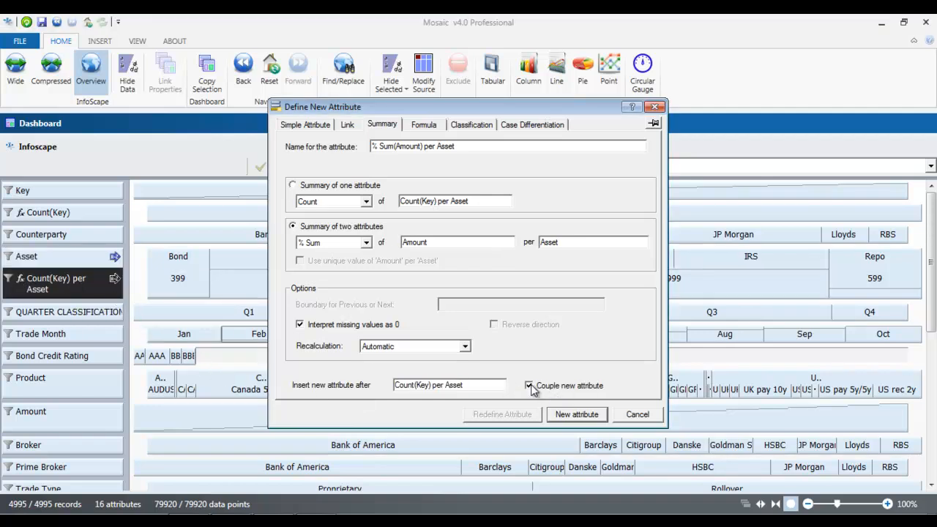
pyautogui.click(583, 414)
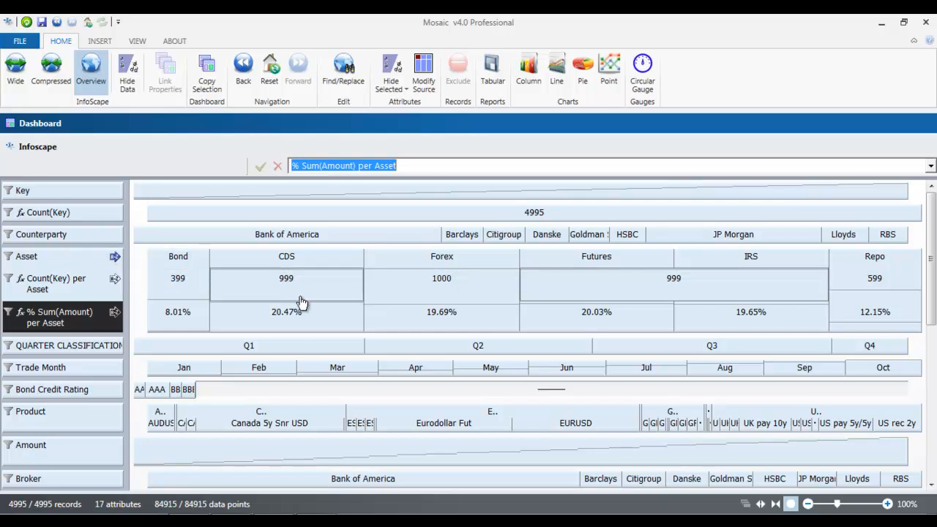
# Step: Inspect the Q1 CDS share and Bank of America's trades, then reset to all 4995 records
pyautogui.click(307, 351)
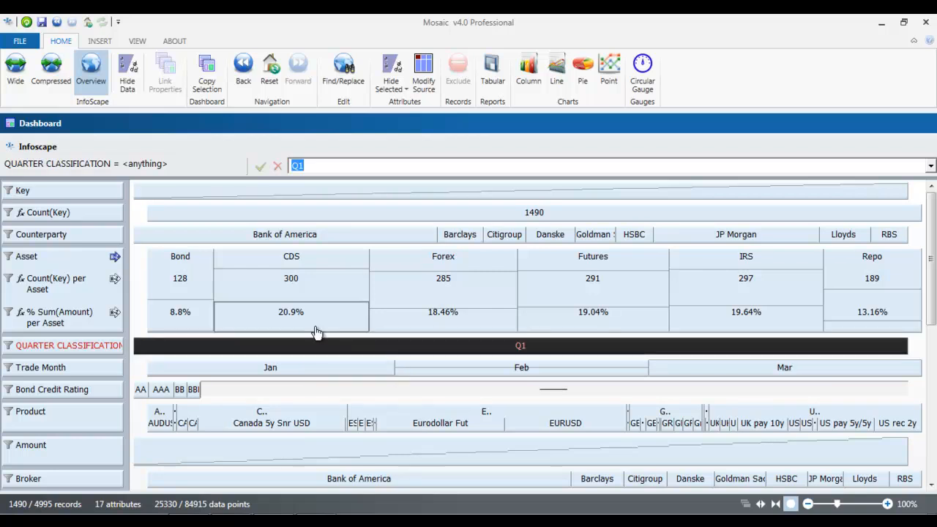
pyautogui.click(299, 324)
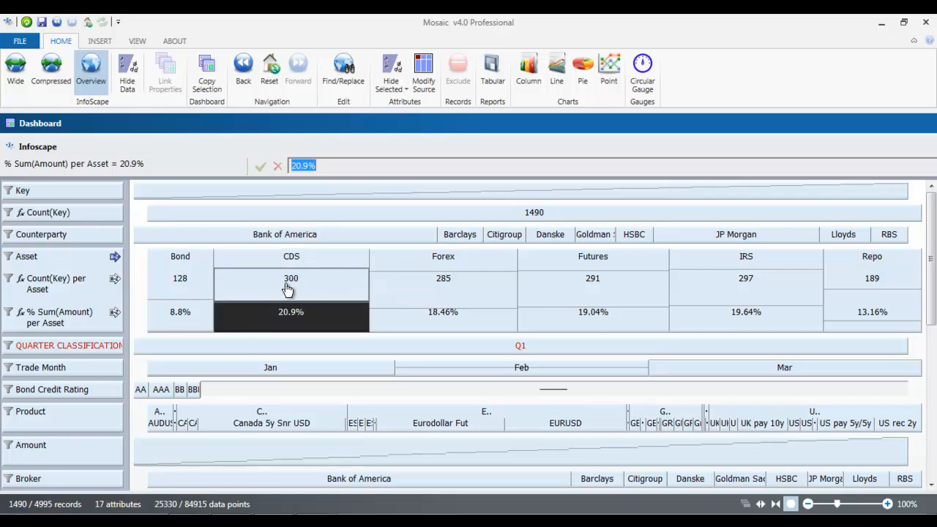
pyautogui.doubleClick(283, 243)
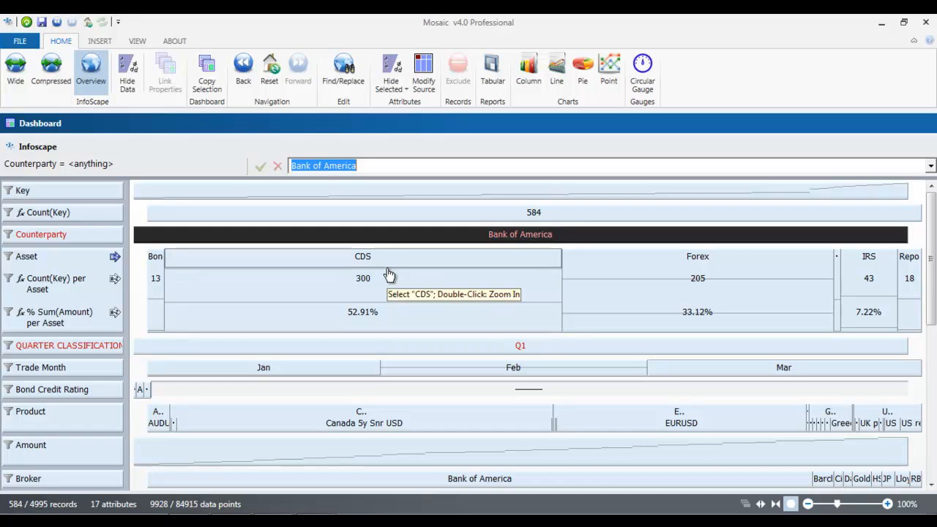
pyautogui.click(269, 78)
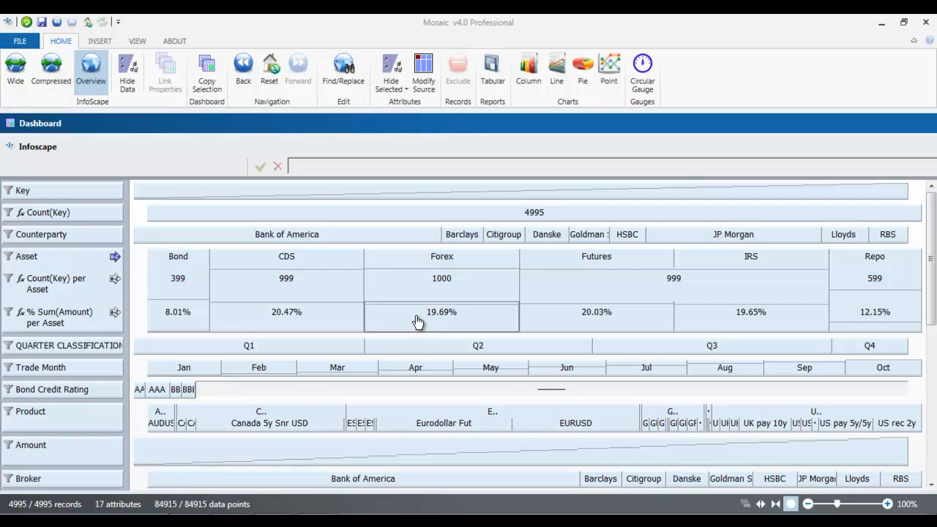
pyautogui.rightClick(81, 349)
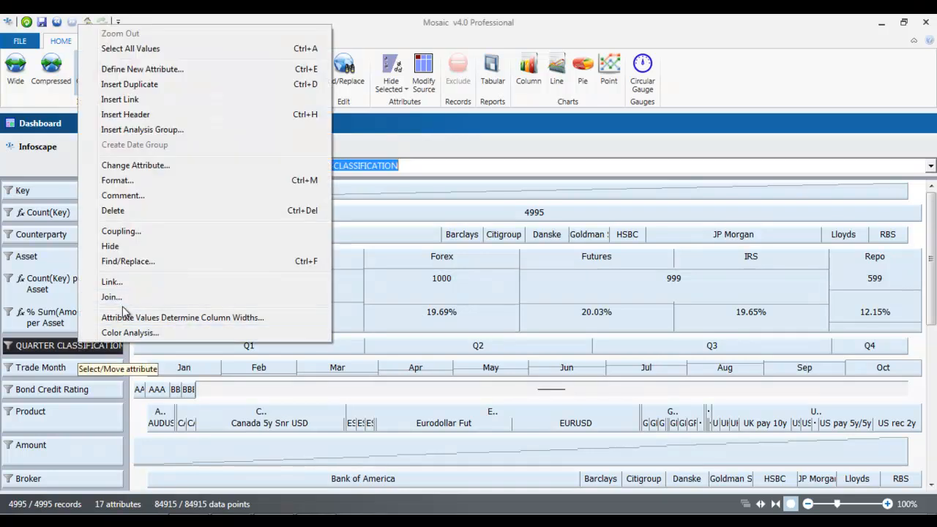
# Step: Insert a new analysis group named QUARTERLY INVEST ANALYSIS
pyautogui.click(181, 138)
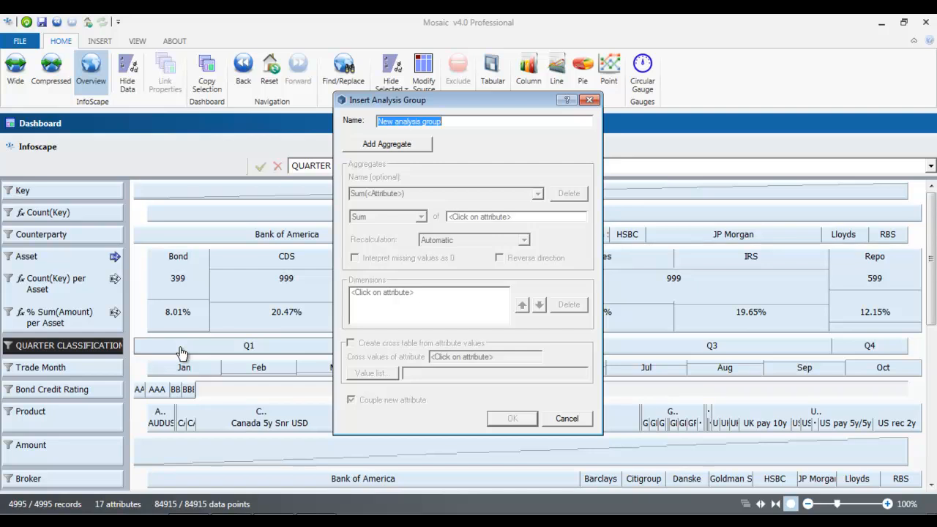
pyautogui.write('QUARTERLY INVEST ANALYSI')
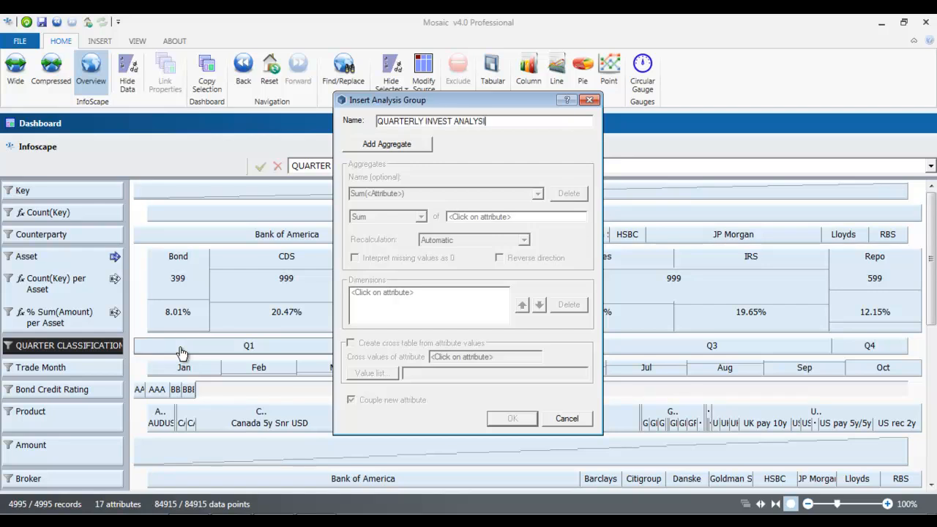
# Step: Add a % Sum aggregate of Amount to the QUARTERLY INVEST ANALYSIS group
pyautogui.click(393, 146)
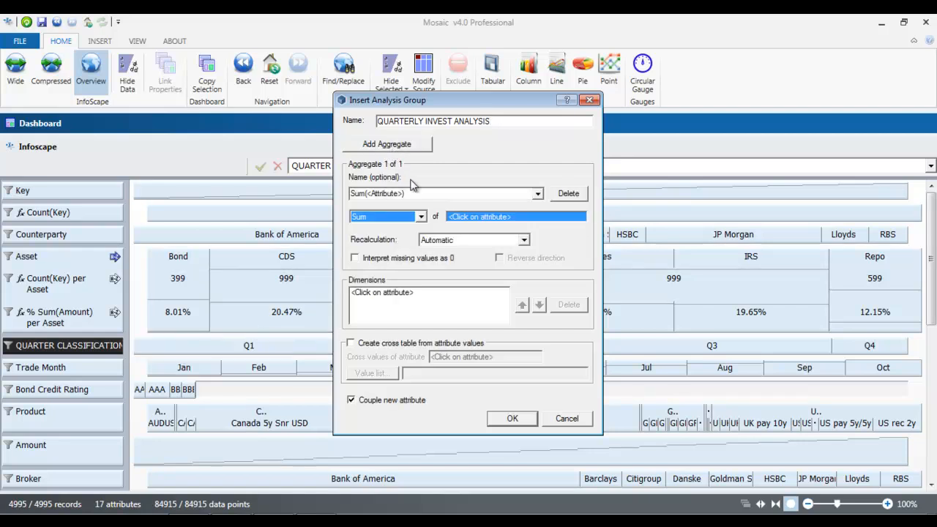
pyautogui.click(538, 194)
pyautogui.click(538, 193)
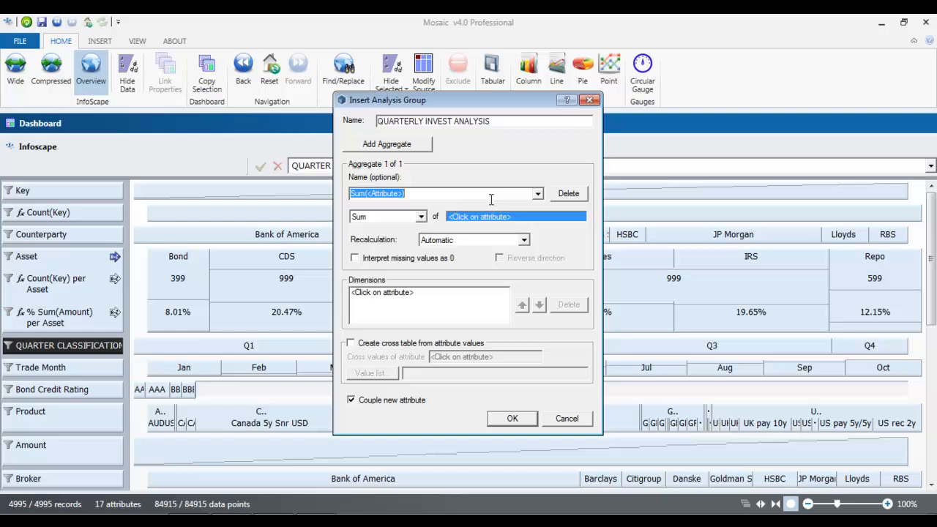
pyautogui.click(421, 217)
pyautogui.click(384, 301)
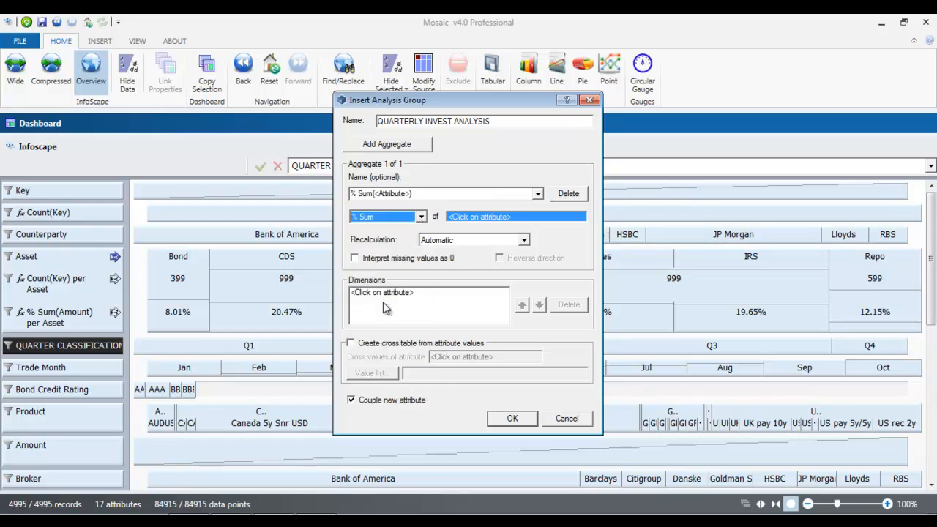
pyautogui.click(102, 449)
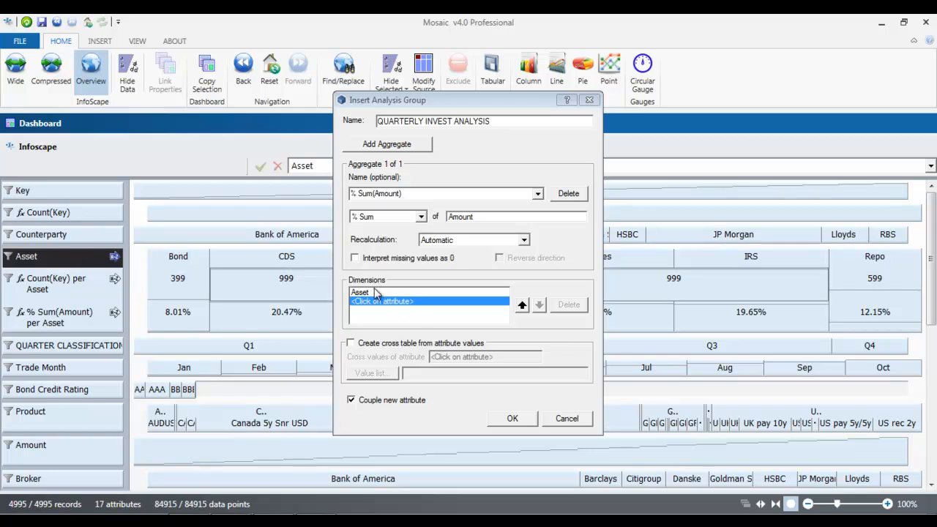
# Step: Cross the group by QUARTER CLASSIFICATION, excluding Q4 so only Q1–Q3 remain
pyautogui.click(352, 344)
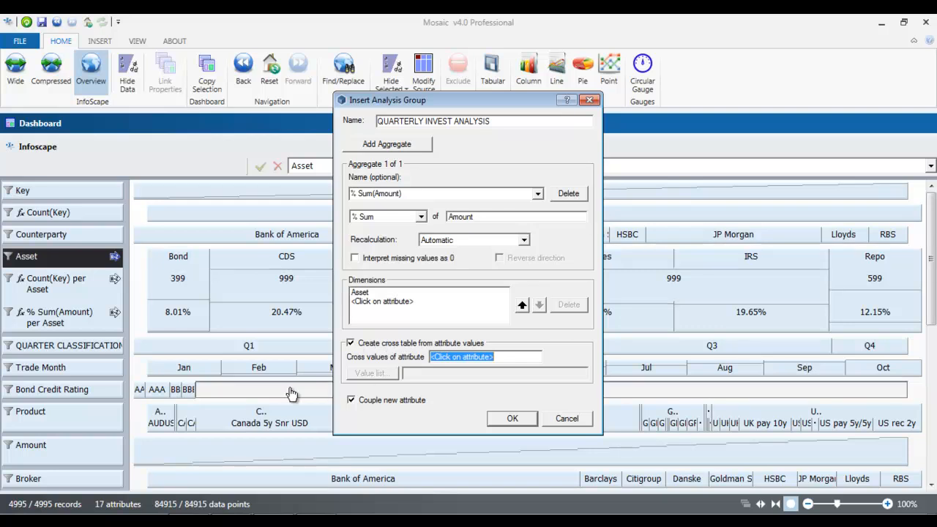
pyautogui.click(64, 346)
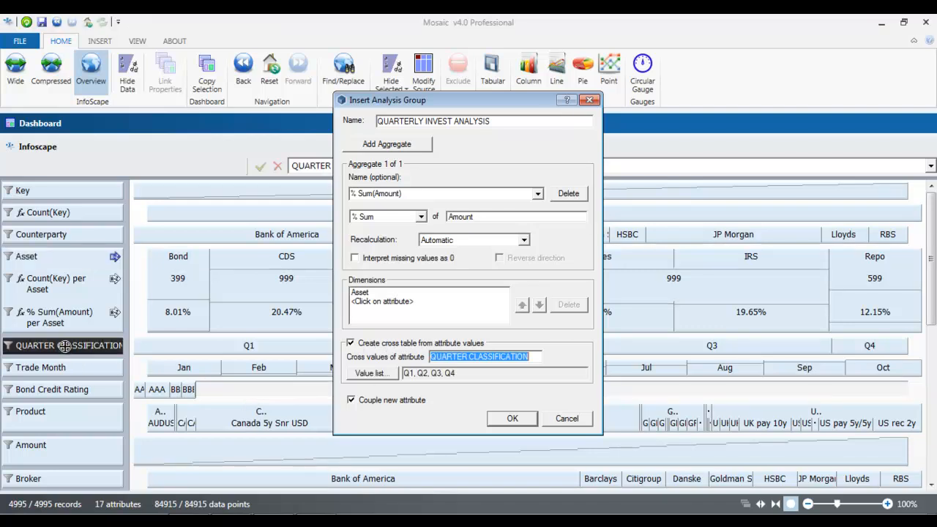
pyautogui.click(370, 374)
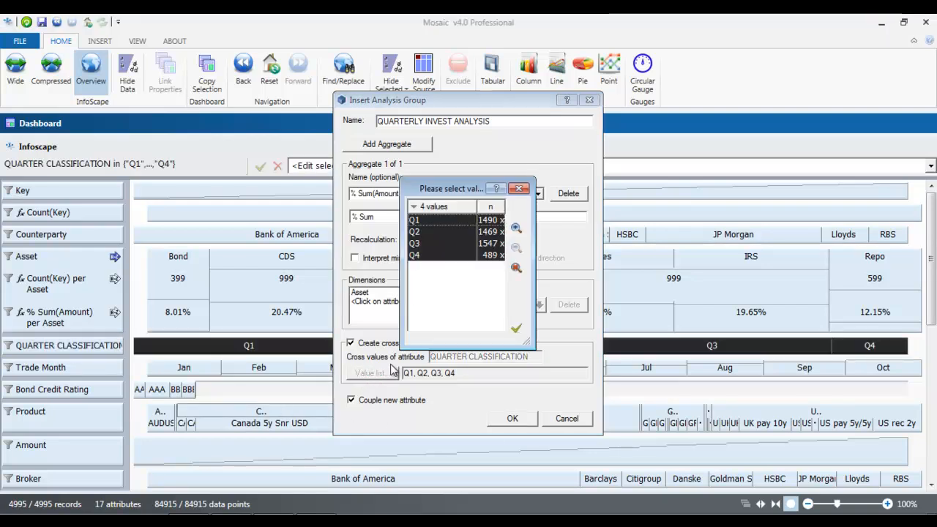
pyautogui.click(463, 264)
pyautogui.click(430, 255)
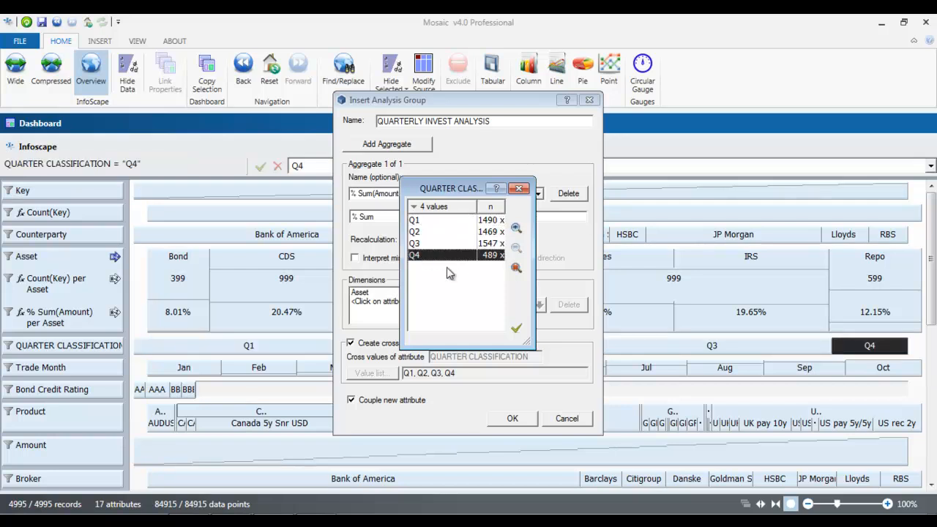
pyautogui.click(516, 270)
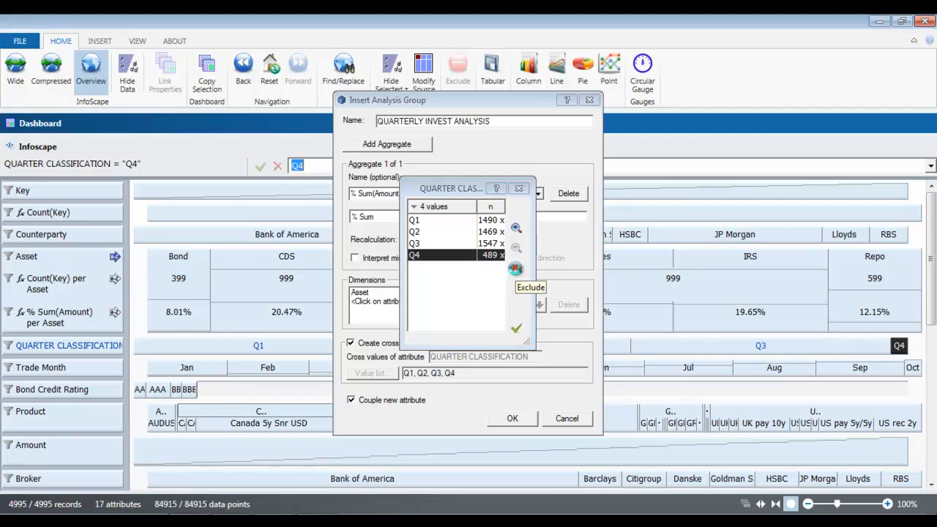
pyautogui.click(518, 331)
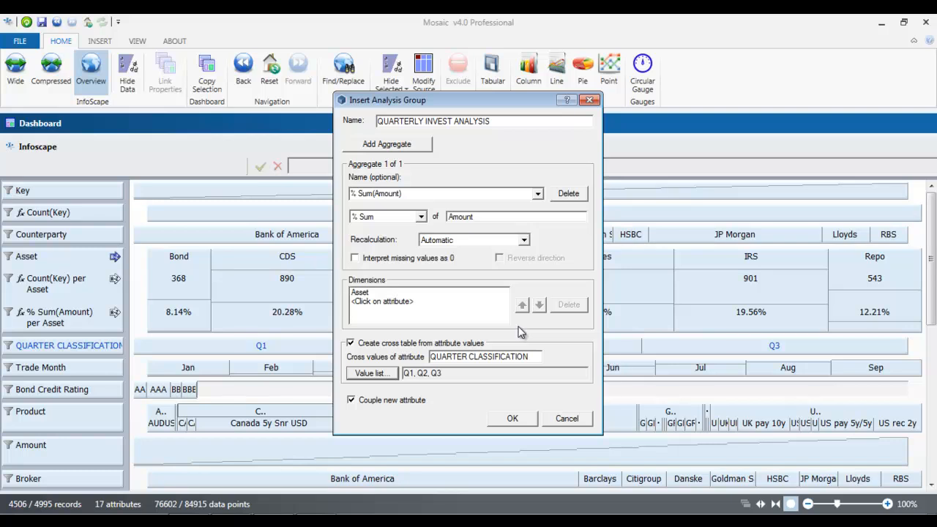
# Step: Create the QUARTERLY INVEST ANALYSIS group and toggle its rows collapsed and expanded
pyautogui.click(525, 421)
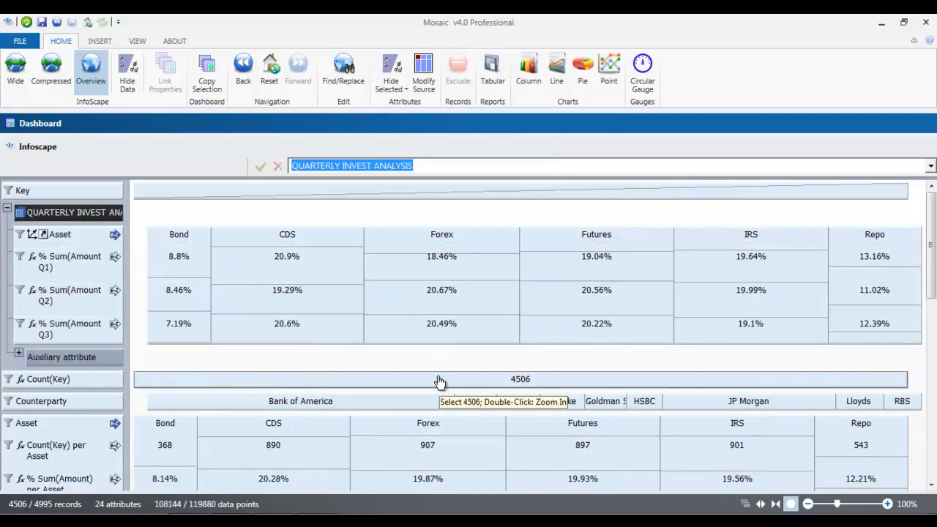
pyautogui.click(7, 211)
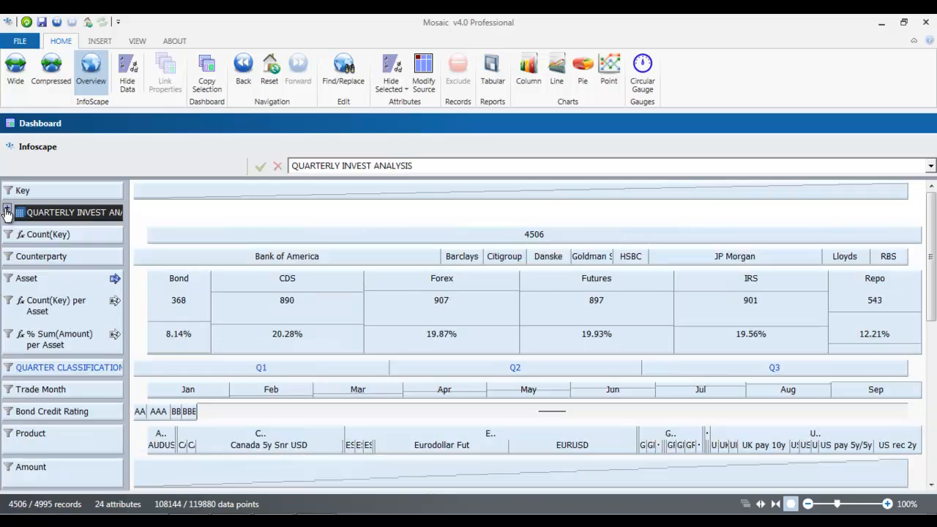
pyautogui.click(6, 212)
pyautogui.click(7, 212)
pyautogui.moveTo(61, 254); pyautogui.dragTo(48, 218)
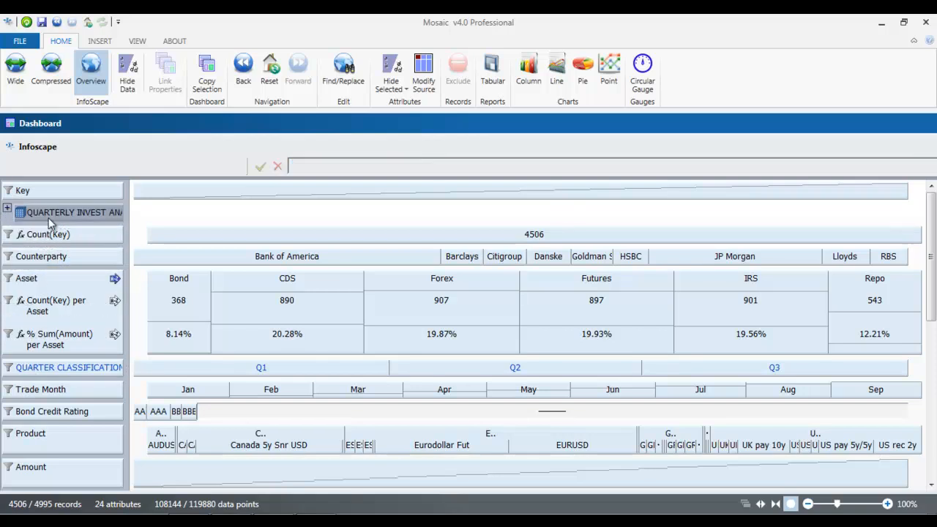
pyautogui.click(7, 212)
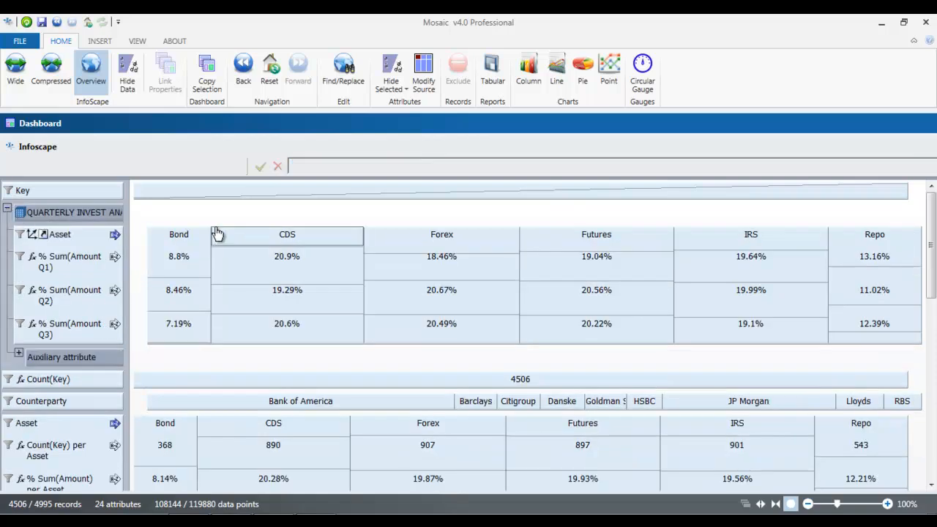
# Step: Review the Q1–Q3 % Sum(Amount) rows, e.g. Bond at 8.8%, 8.46% and 7.19%
pyautogui.click(77, 237)
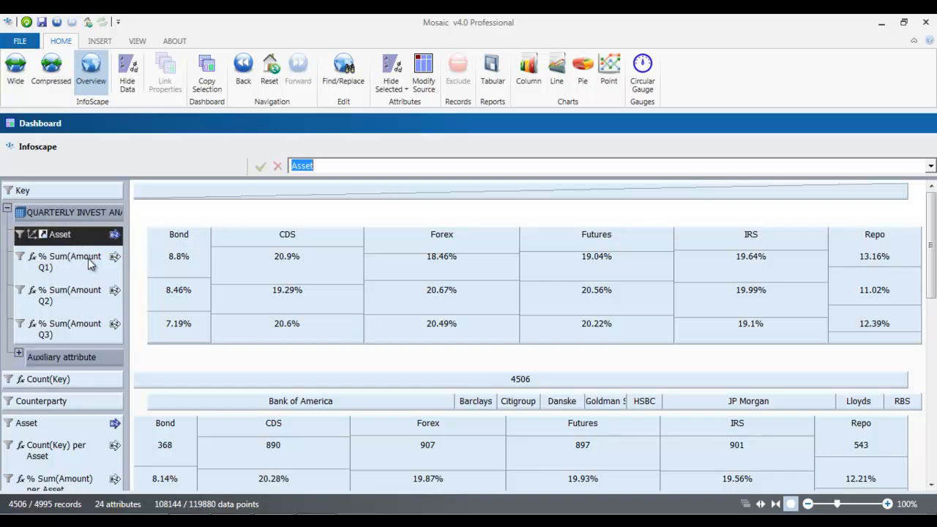
pyautogui.click(62, 265)
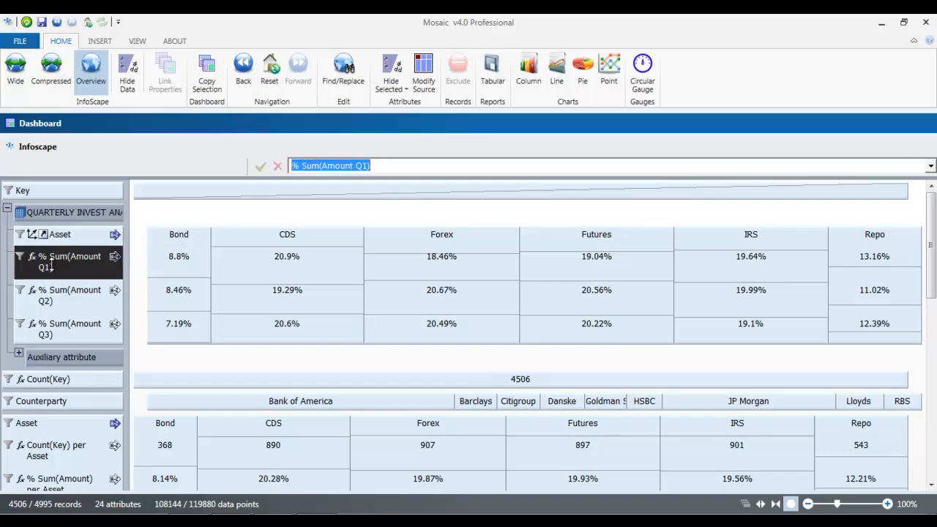
pyautogui.click(73, 300)
pyautogui.click(73, 330)
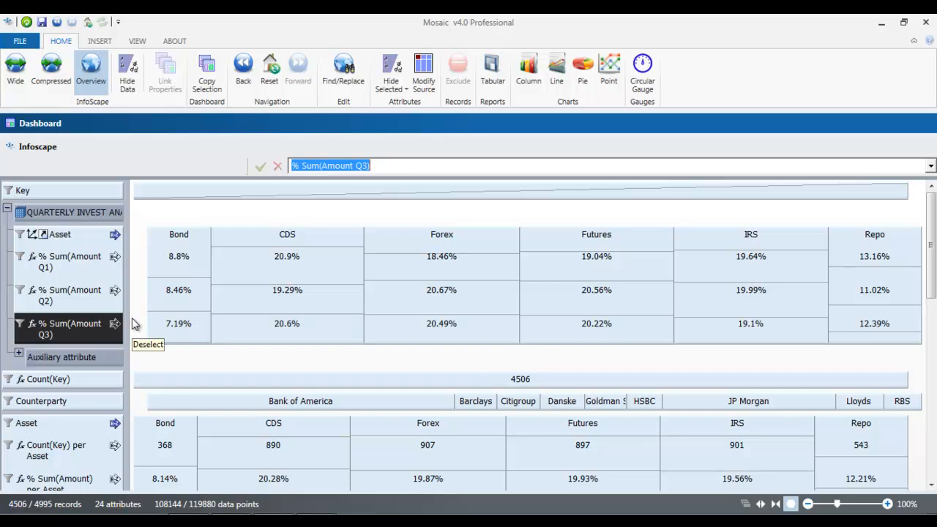
pyautogui.click(189, 273)
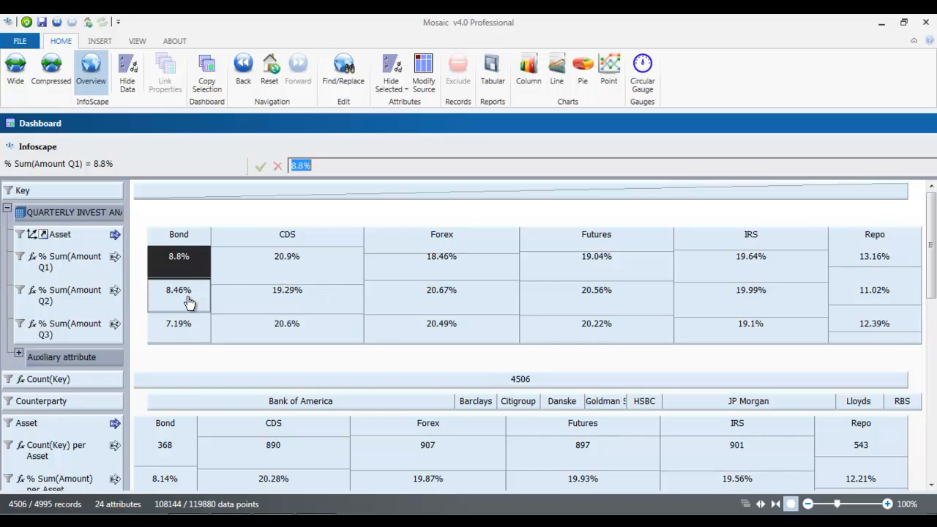
pyautogui.click(188, 302)
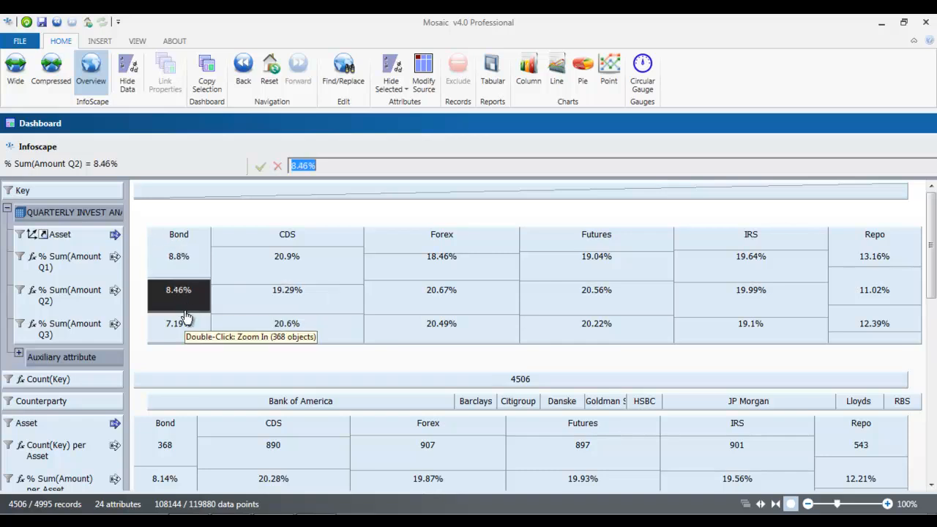
pyautogui.click(194, 337)
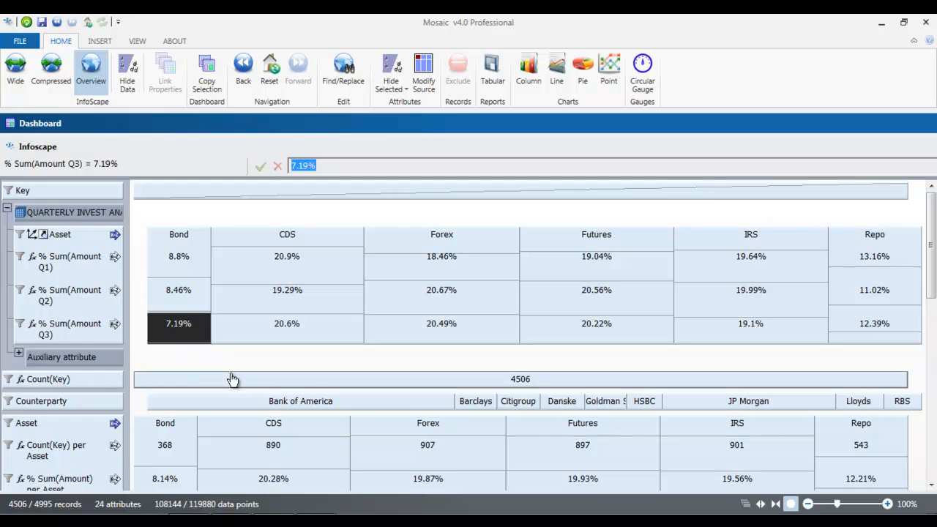
# Step: Move Counterparty to the top under Key, check Barclays, and collapse the analysis group
pyautogui.click(104, 406)
pyautogui.moveTo(104, 407); pyautogui.dragTo(119, 215)
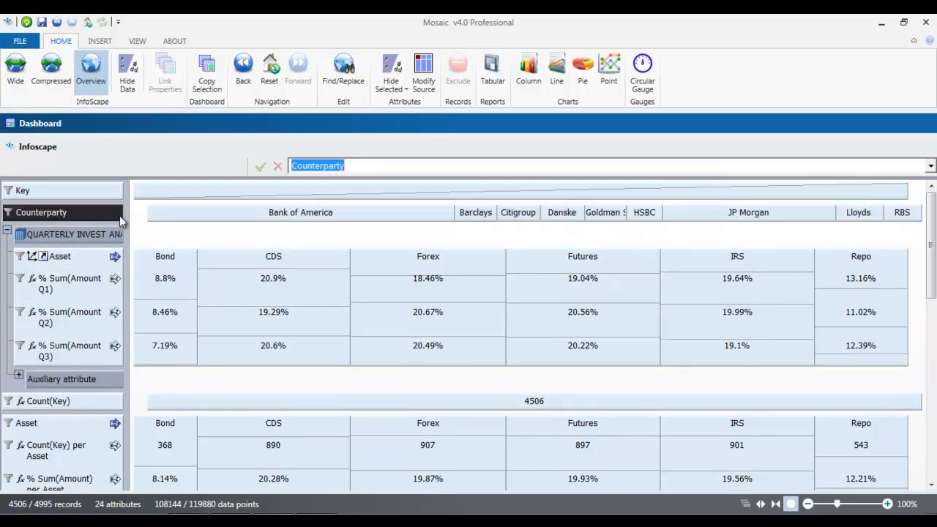
pyautogui.doubleClick(480, 217)
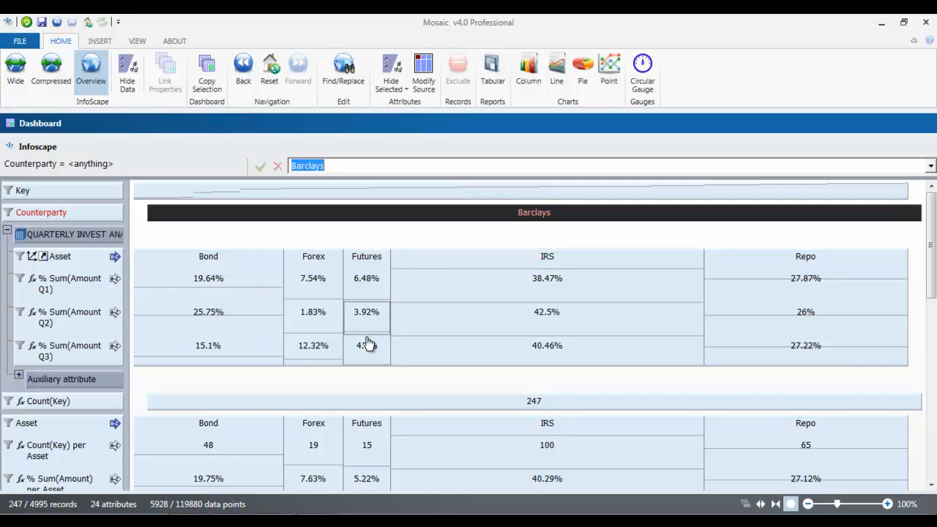
pyautogui.doubleClick(341, 216)
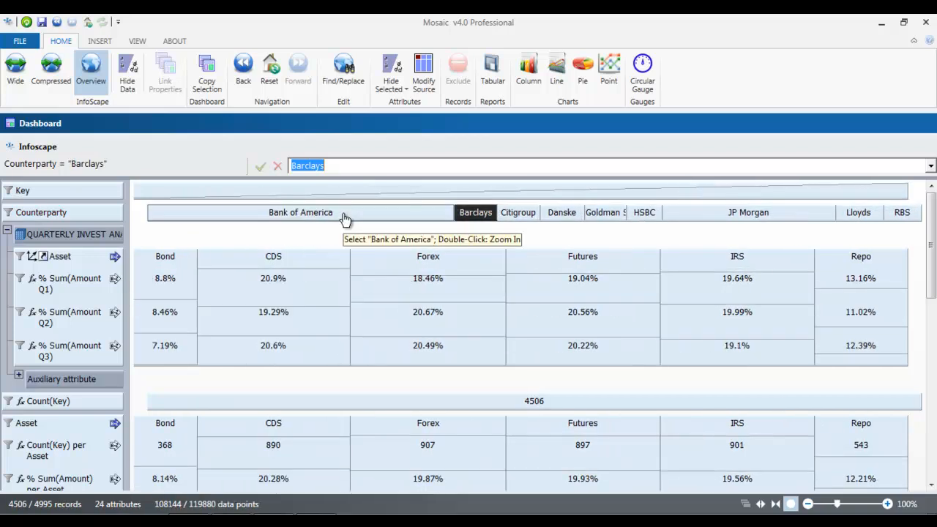
pyautogui.click(7, 231)
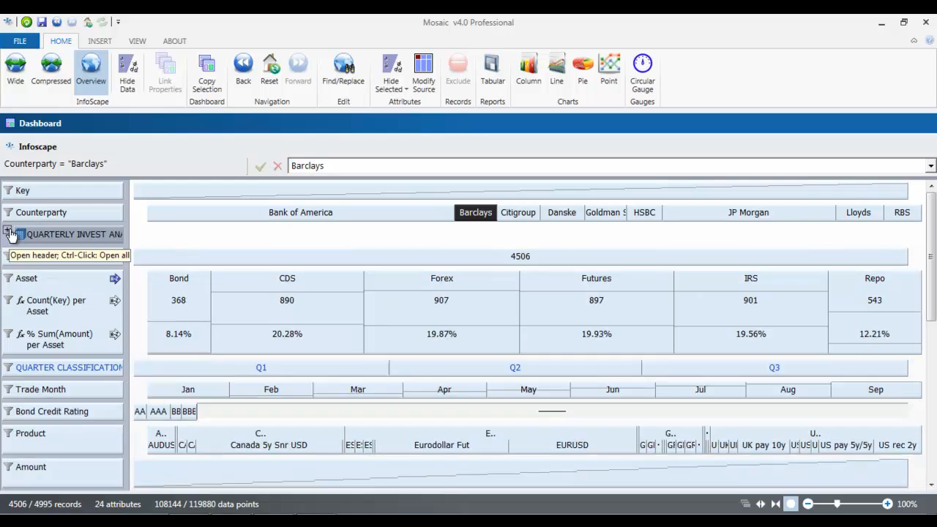
# Step: Start a new formula attribute after Count(Key) and insert the If function
pyautogui.rightClick(88, 261)
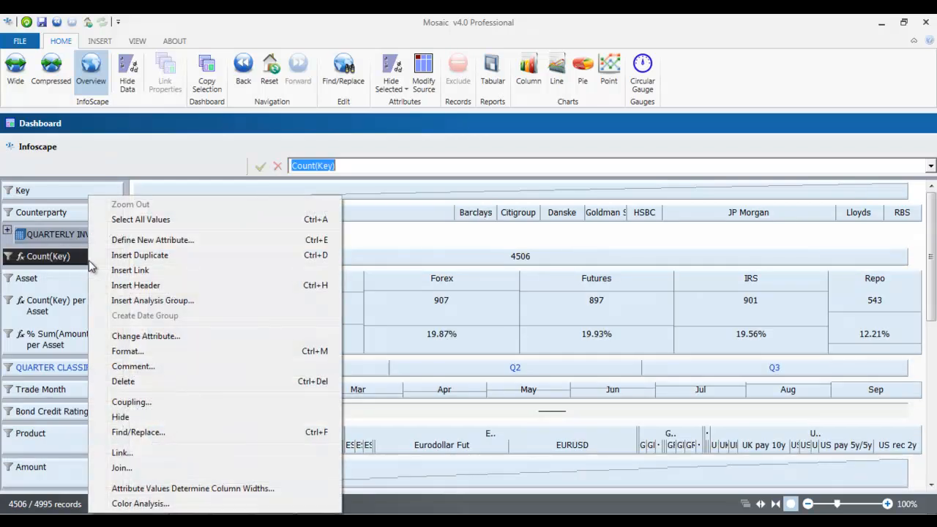
pyautogui.click(139, 241)
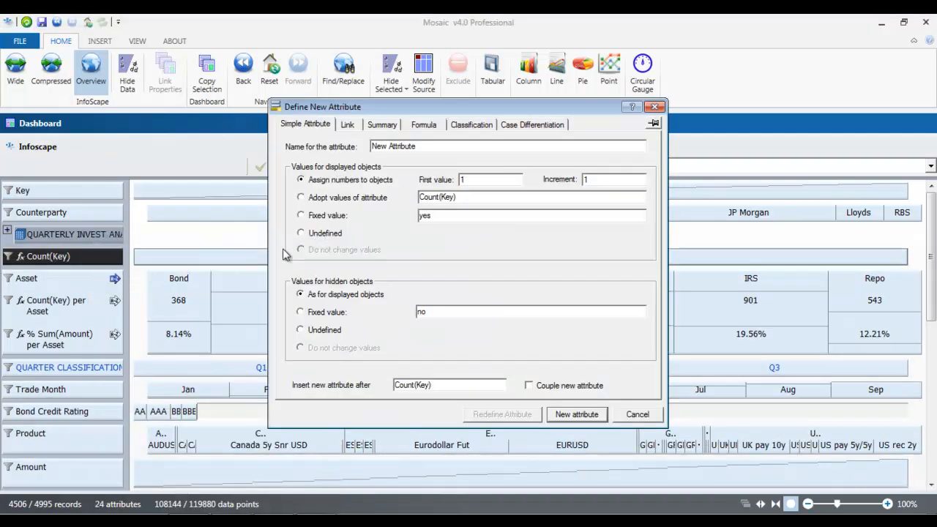
pyautogui.click(422, 129)
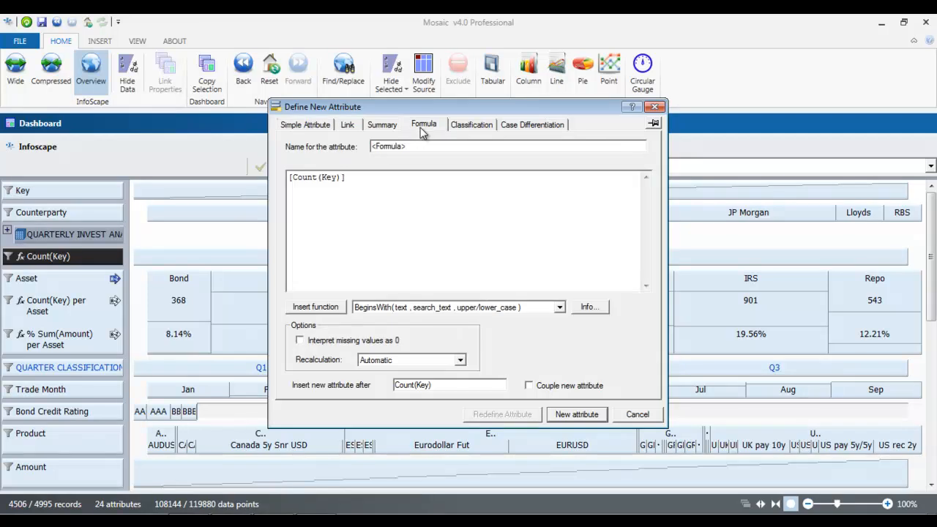
pyautogui.click(559, 308)
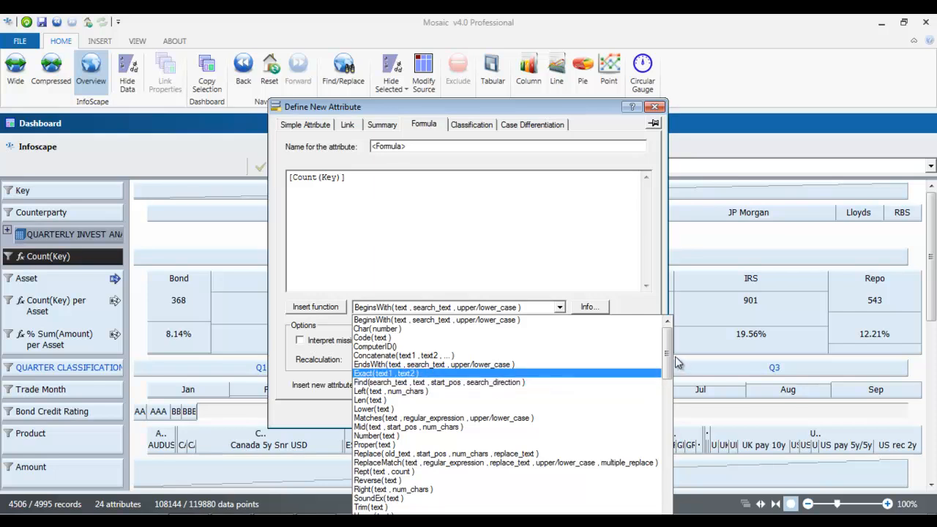
pyautogui.moveTo(667, 366); pyautogui.dragTo(666, 431)
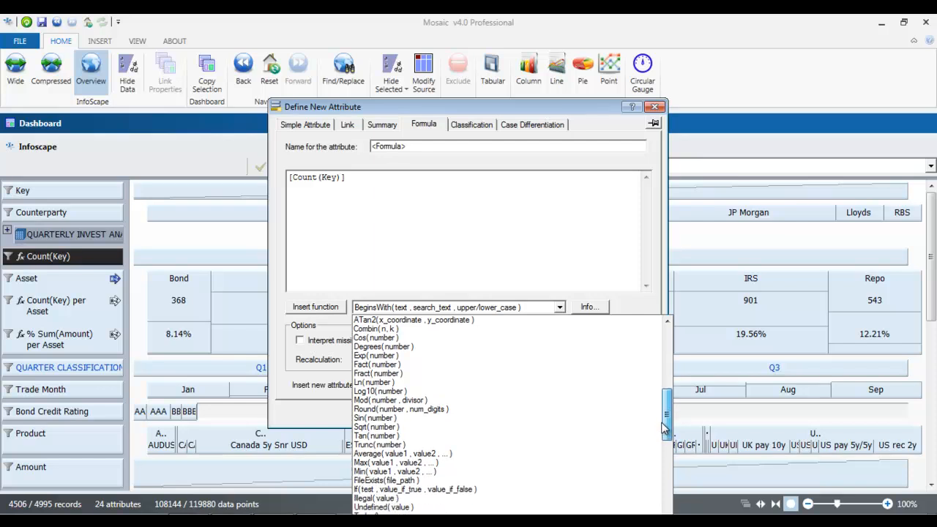
pyautogui.click(528, 491)
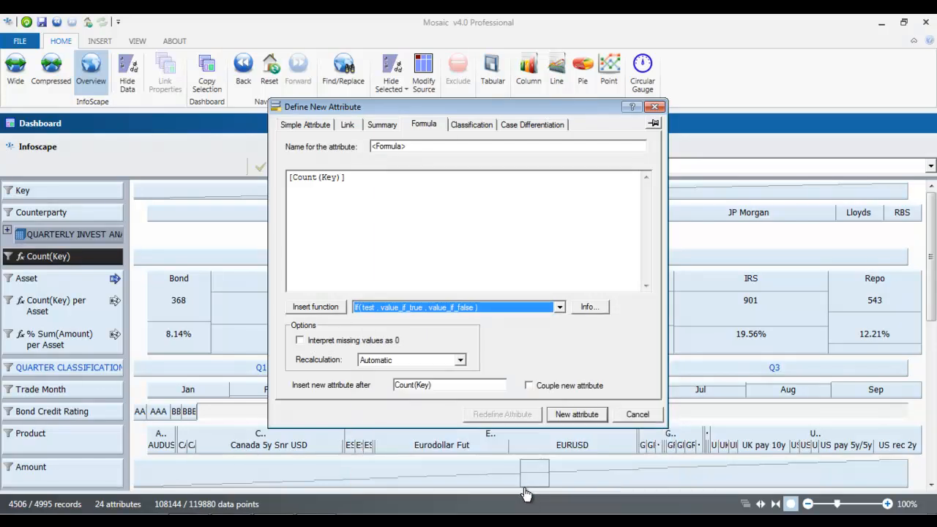
pyautogui.click(326, 309)
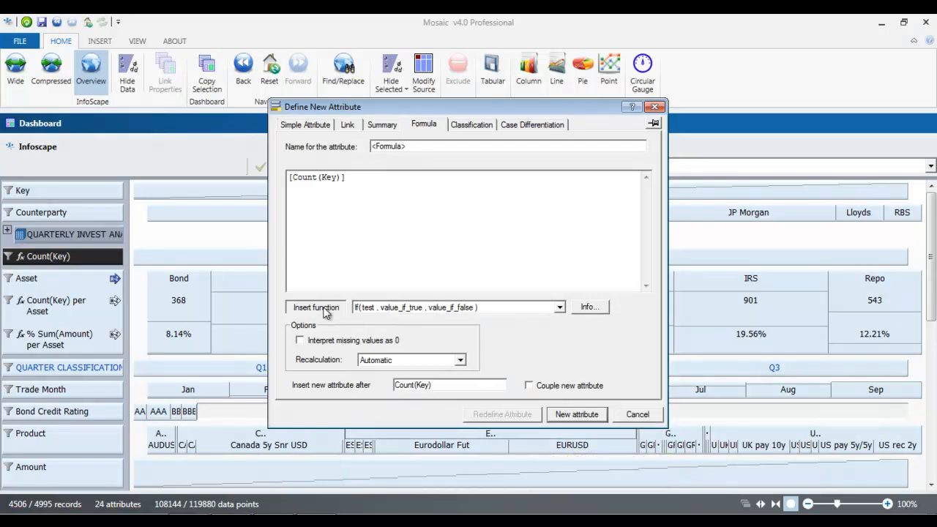
# Step: Complete the formula as If([Amount]>=10000000, "hnw", "lnw")
pyautogui.moveTo(344, 178); pyautogui.dragTo(264, 189)
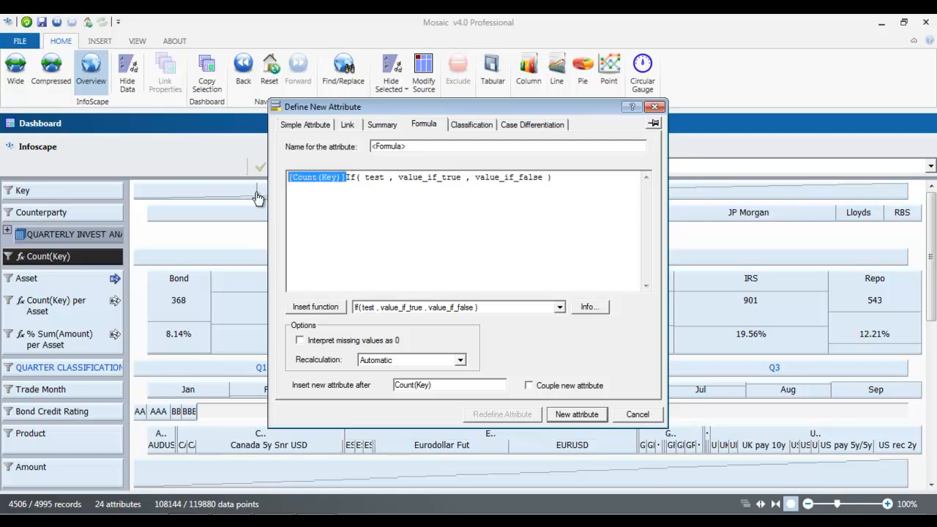
pyautogui.press('Delete')
pyautogui.moveTo(328, 184); pyautogui.dragTo(306, 171)
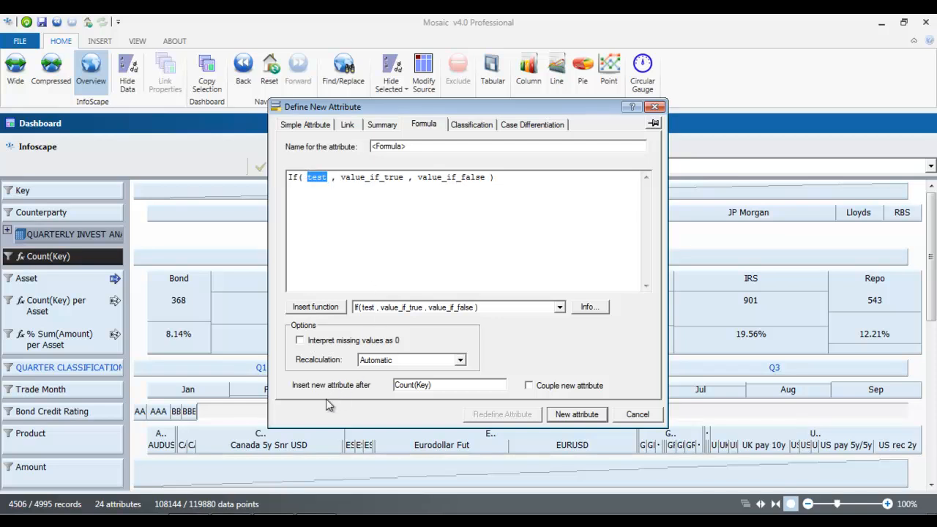
pyautogui.click(82, 468)
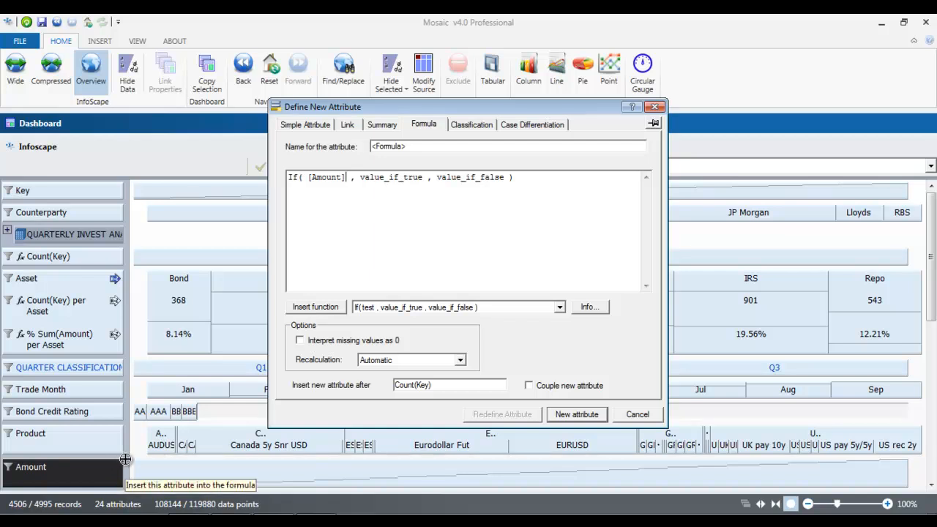
pyautogui.write('>')
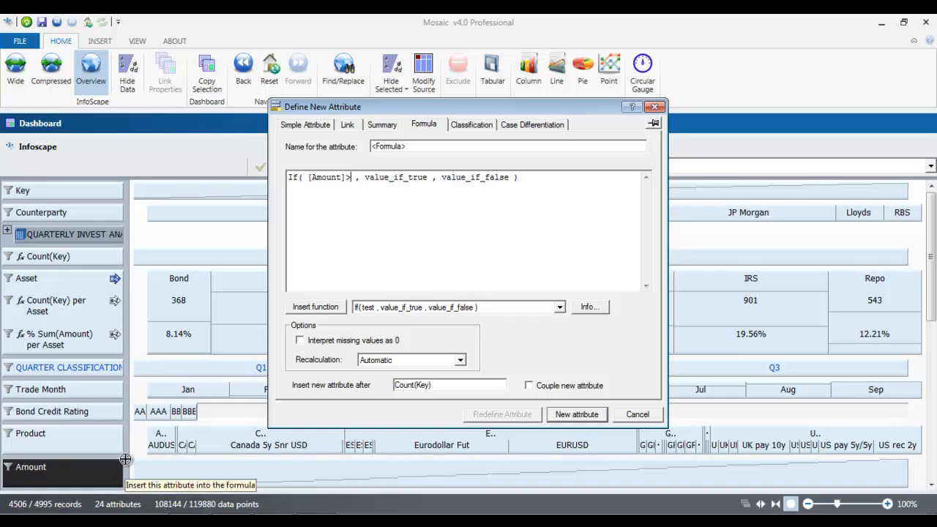
pyautogui.write('=')
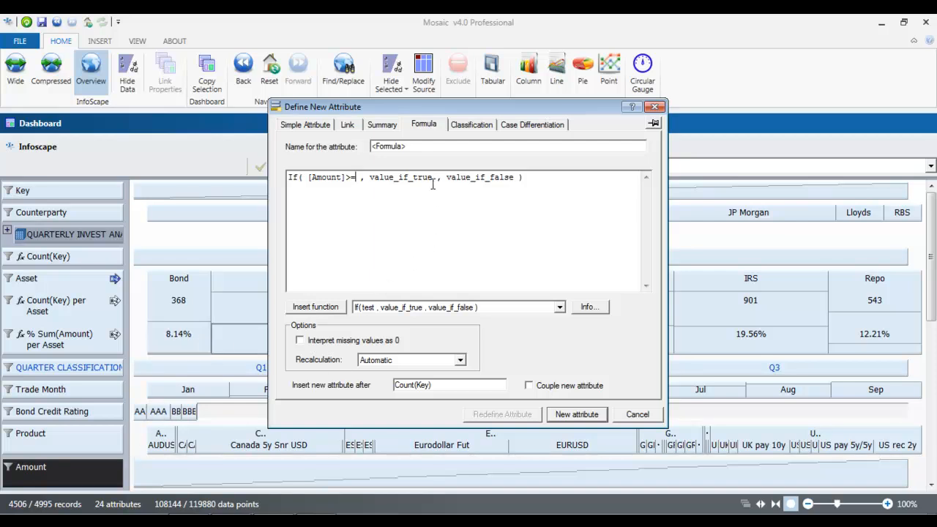
pyautogui.write('10000000')
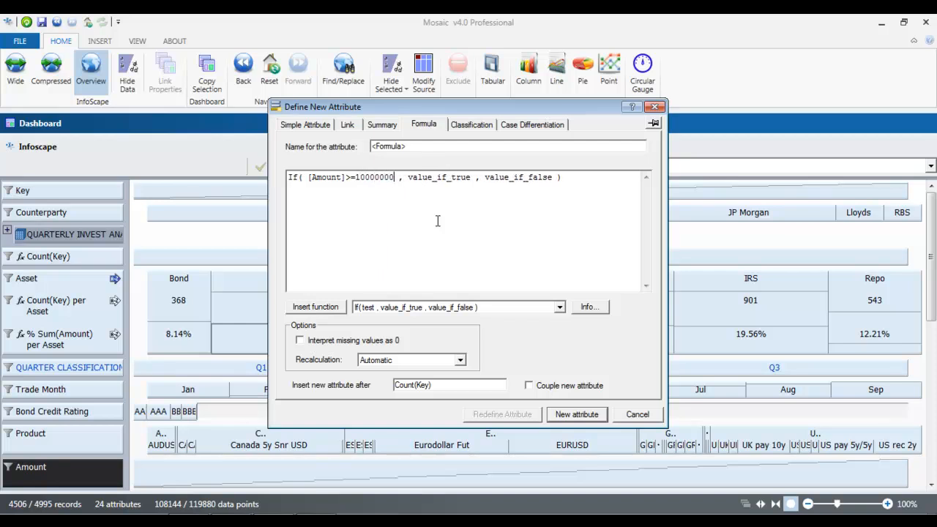
pyautogui.moveTo(470, 177); pyautogui.dragTo(412, 175)
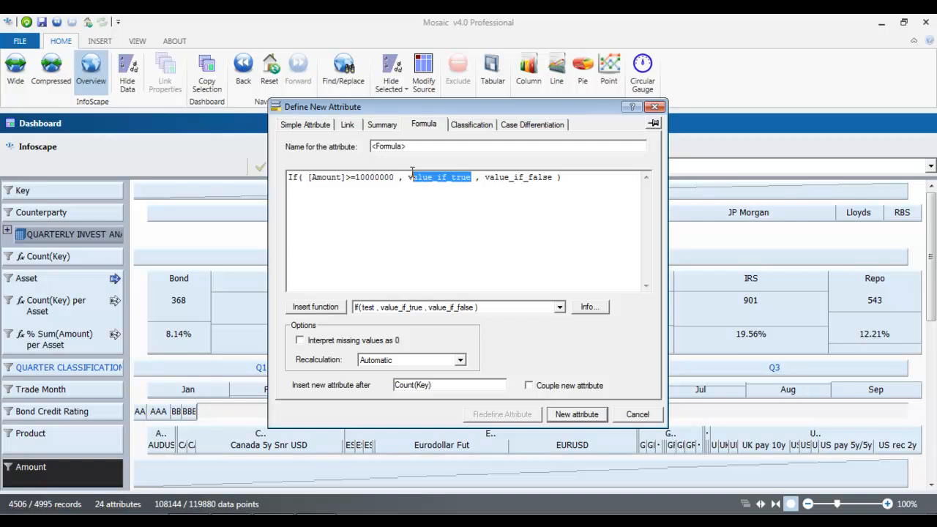
pyautogui.write('1')
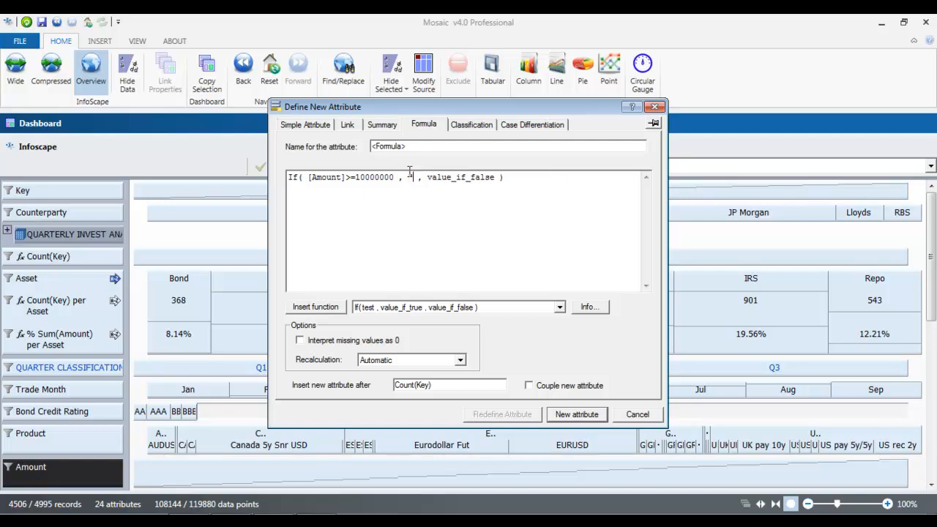
pyautogui.write('hnw"')
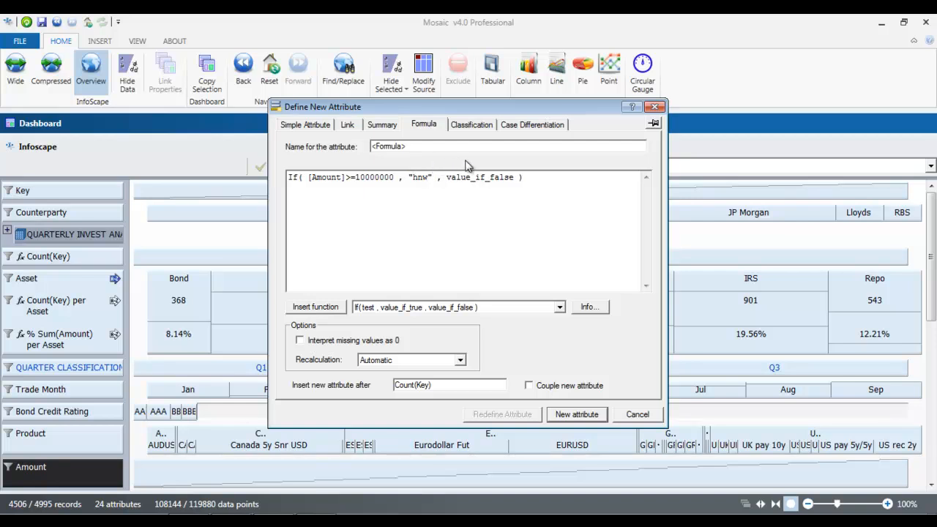
pyautogui.moveTo(515, 178); pyautogui.dragTo(456, 178)
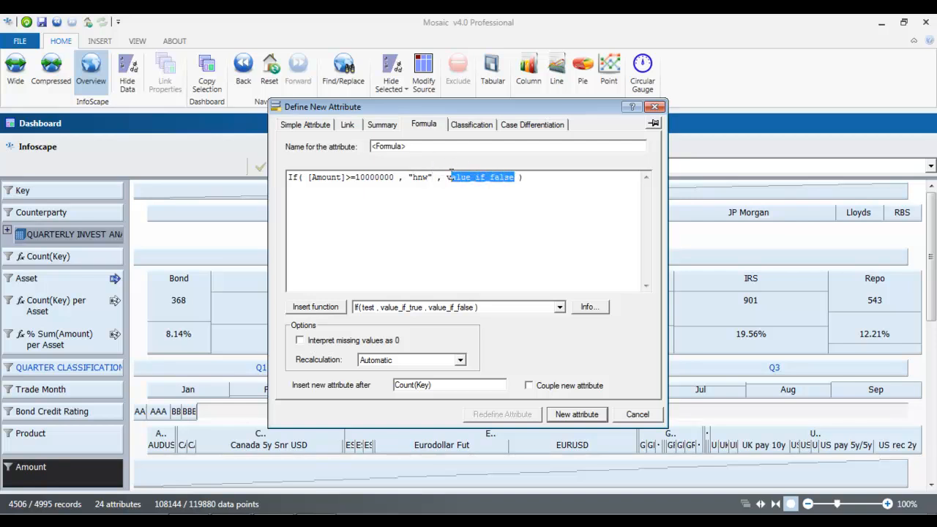
pyautogui.write('0')
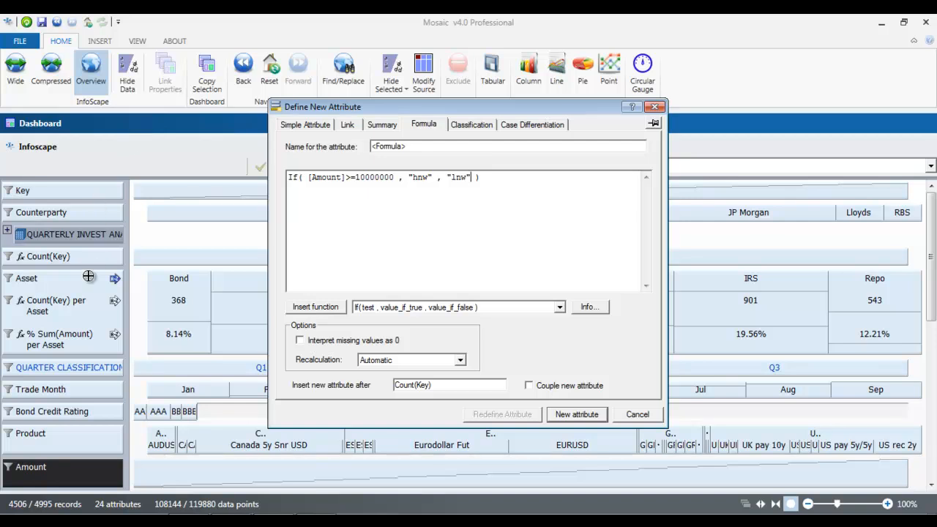
# Step: Create the hnw/lnw attribute, place it directly under Key, and inspect both classes
pyautogui.click(577, 415)
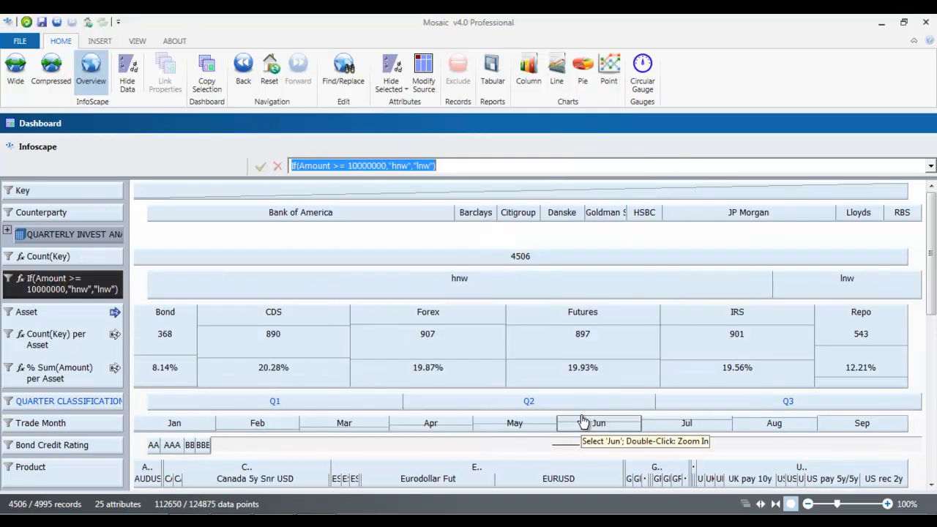
pyautogui.moveTo(100, 291); pyautogui.dragTo(98, 214)
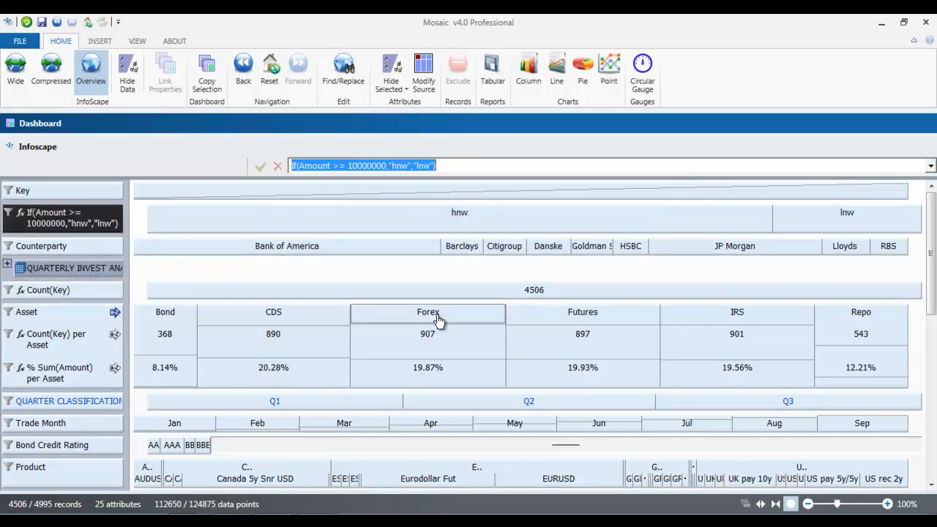
pyautogui.click(519, 230)
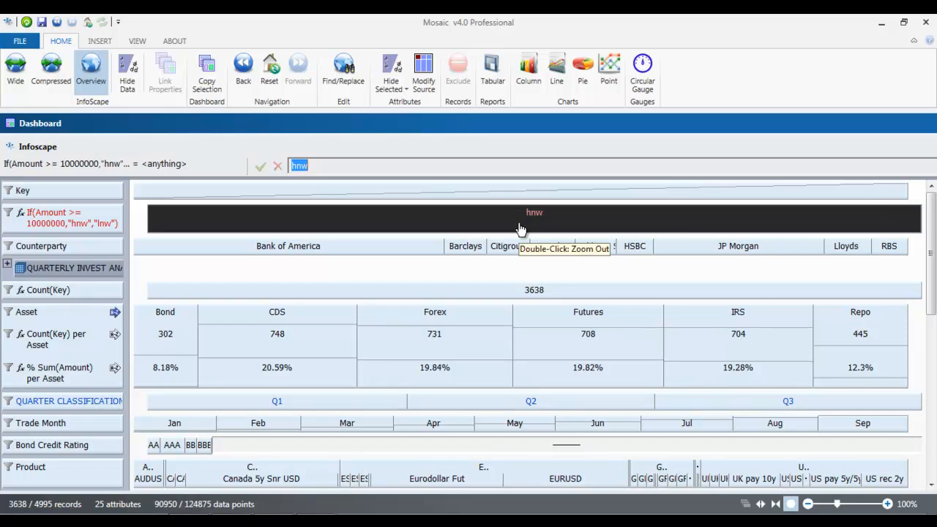
pyautogui.doubleClick(520, 229)
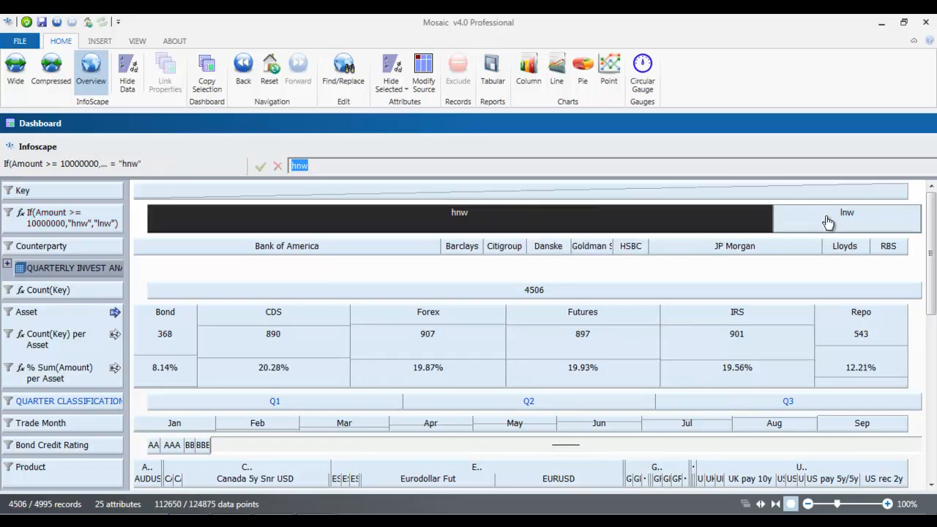
pyautogui.click(825, 216)
pyautogui.doubleClick(828, 222)
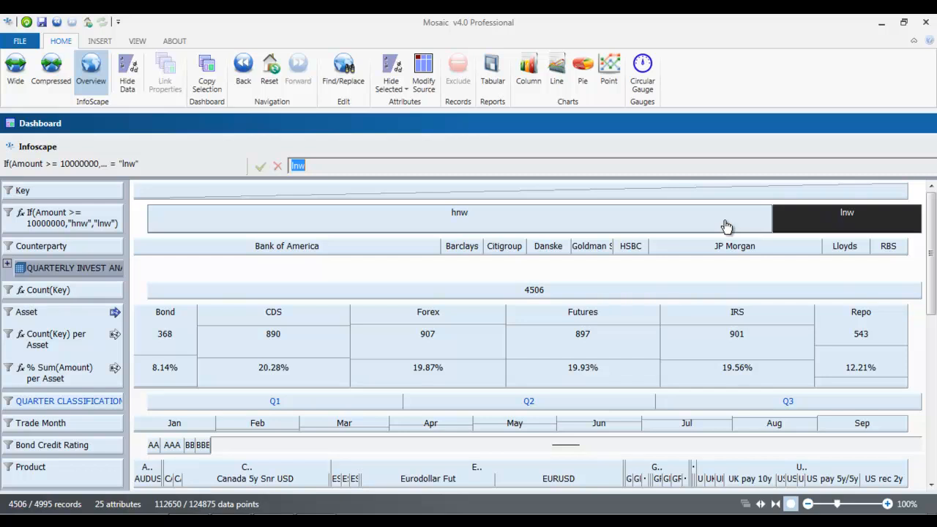
pyautogui.click(97, 219)
# Step: Add a Count(Key) per hnw/lnw summary attribute, giving 3638 hnw and 868 lnw
pyautogui.rightClick(98, 219)
pyautogui.click(160, 240)
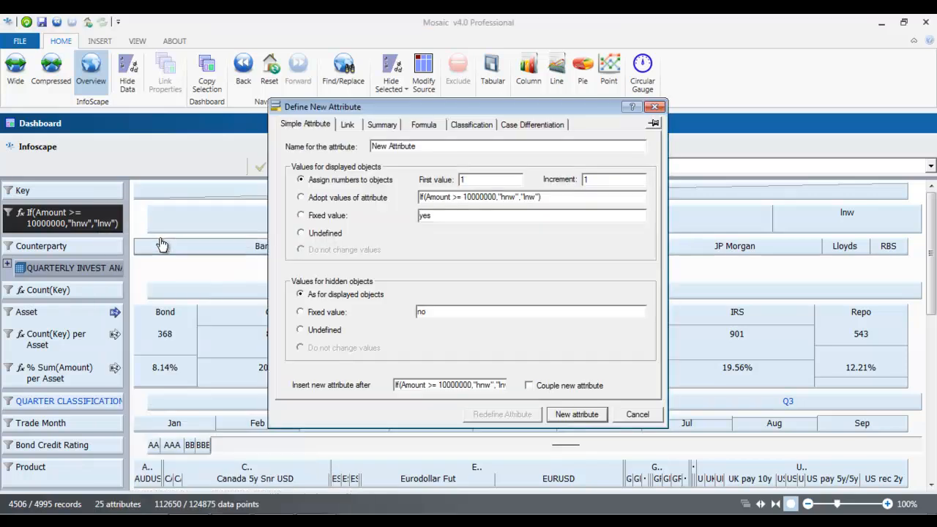
pyautogui.click(393, 123)
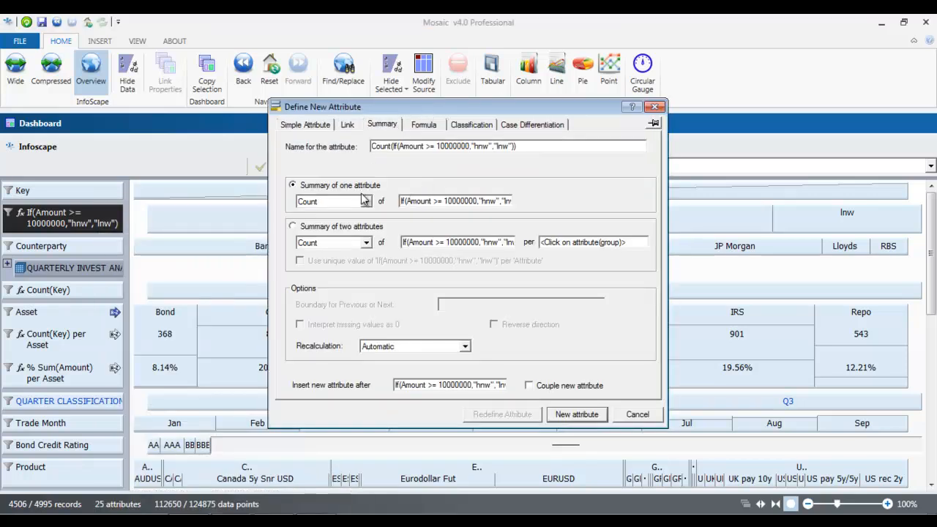
pyautogui.moveTo(421, 202); pyautogui.dragTo(134, 200)
pyautogui.click(294, 228)
pyautogui.click(293, 228)
pyautogui.click(74, 189)
pyautogui.click(86, 223)
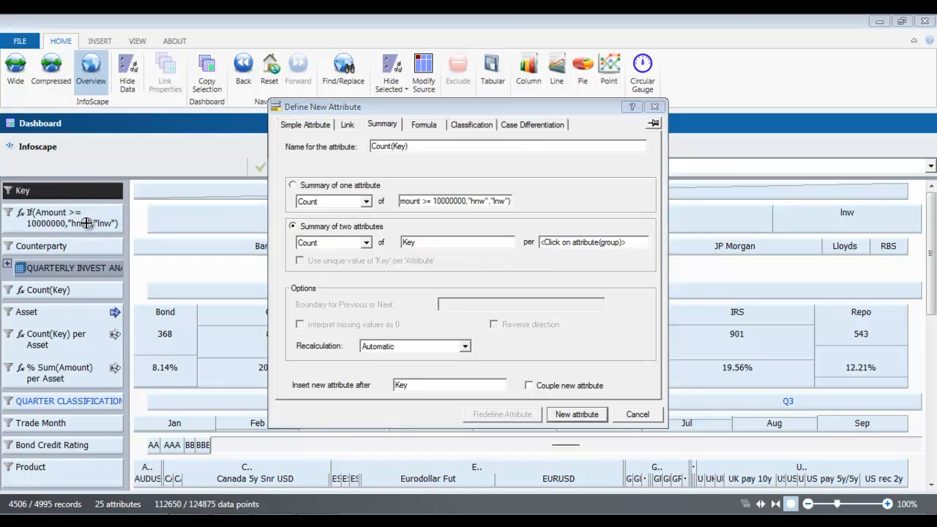
pyautogui.click(575, 415)
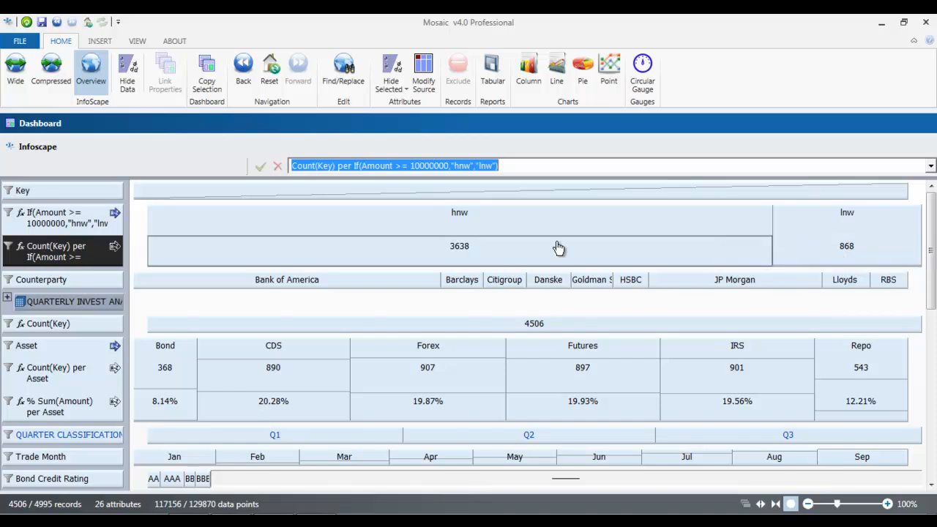
# Step: Rename the If(Amount >= 10000000) attribute to CUSTOMER CLASSIFICATION
pyautogui.click(63, 221)
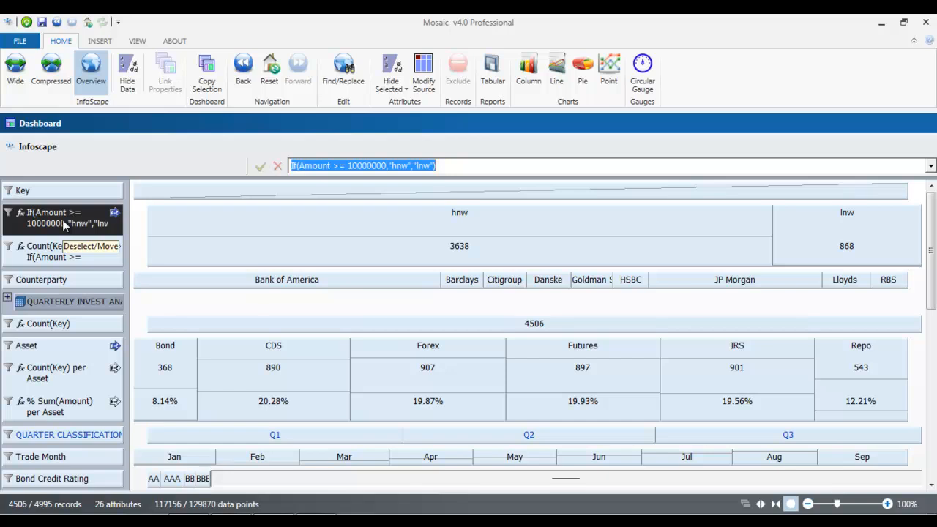
pyautogui.write('cou')
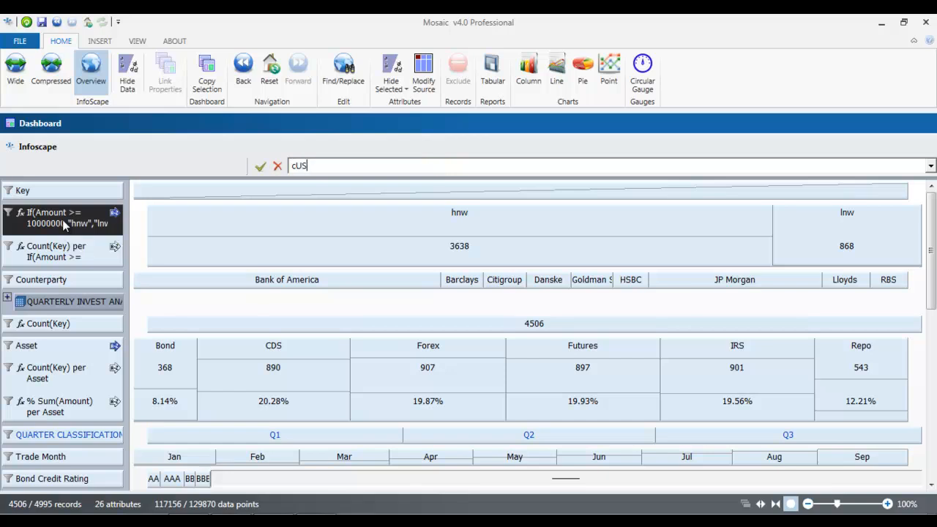
pyautogui.press('BackSpace')
pyautogui.write('CUSTOMER CLASSIFICATION')
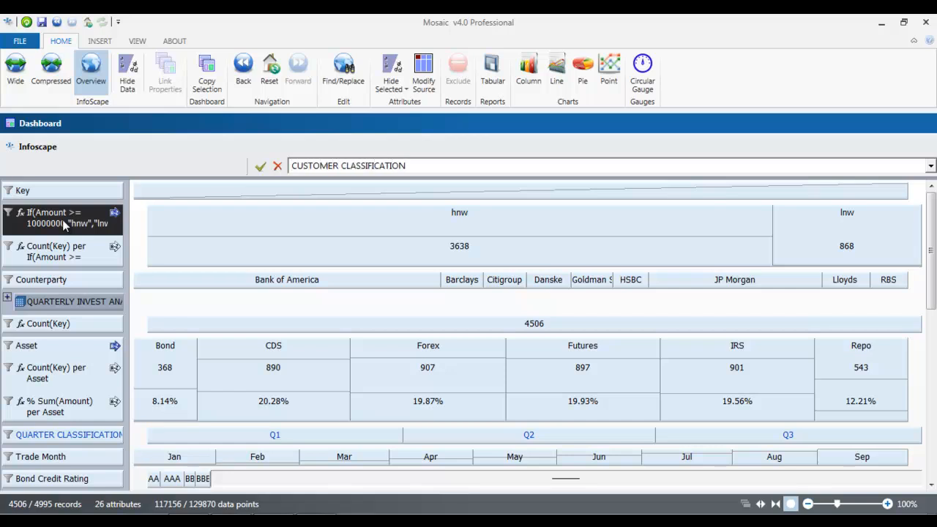
pyautogui.press('Return')
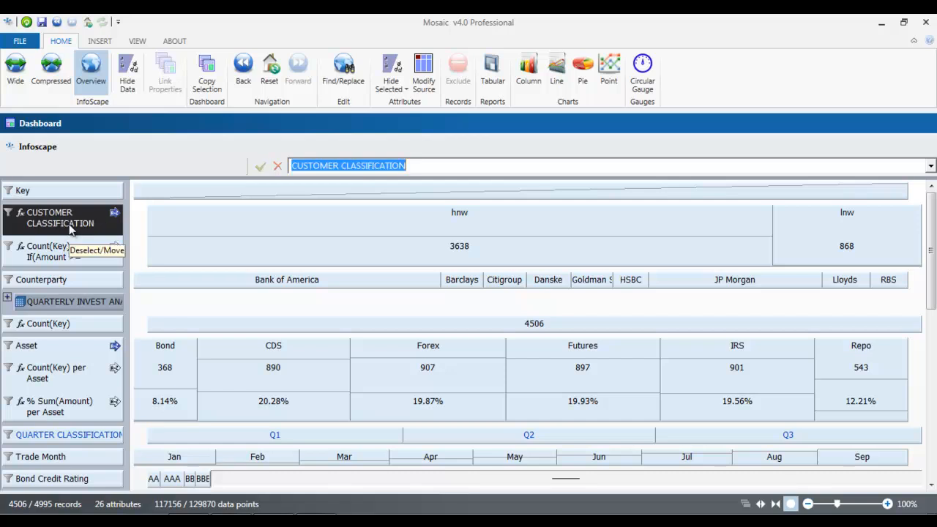
pyautogui.click(149, 300)
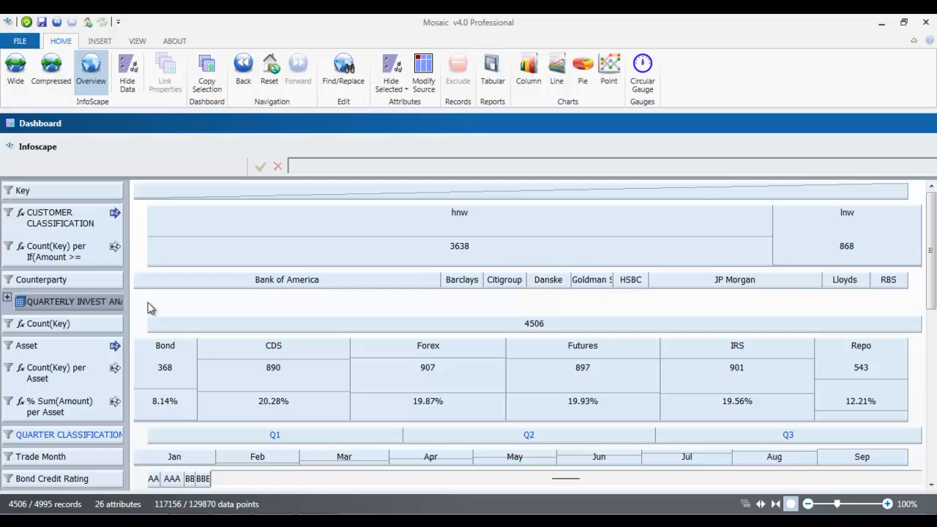
pyautogui.rightClick(92, 328)
# Step: Classify % Sum(Amount) per Asset with the first class below 15% labelled LOW
pyautogui.click(166, 243)
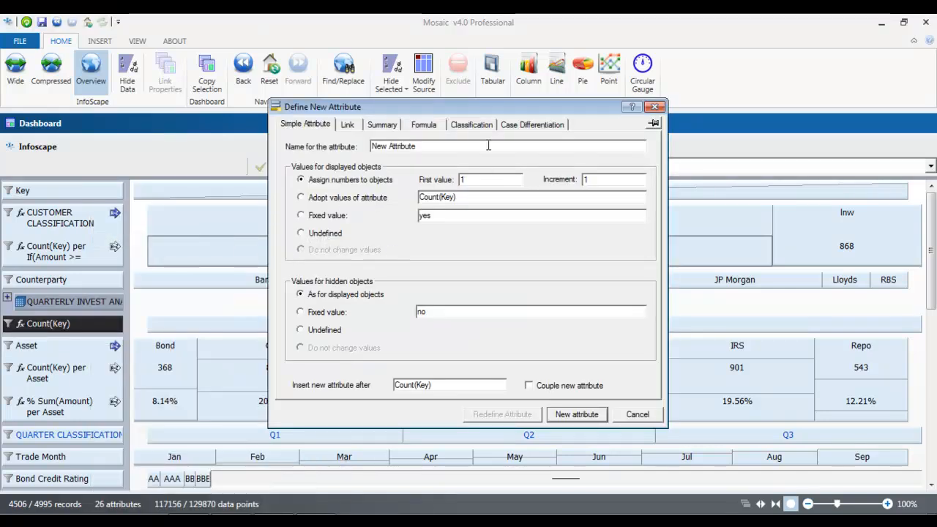
pyautogui.click(471, 124)
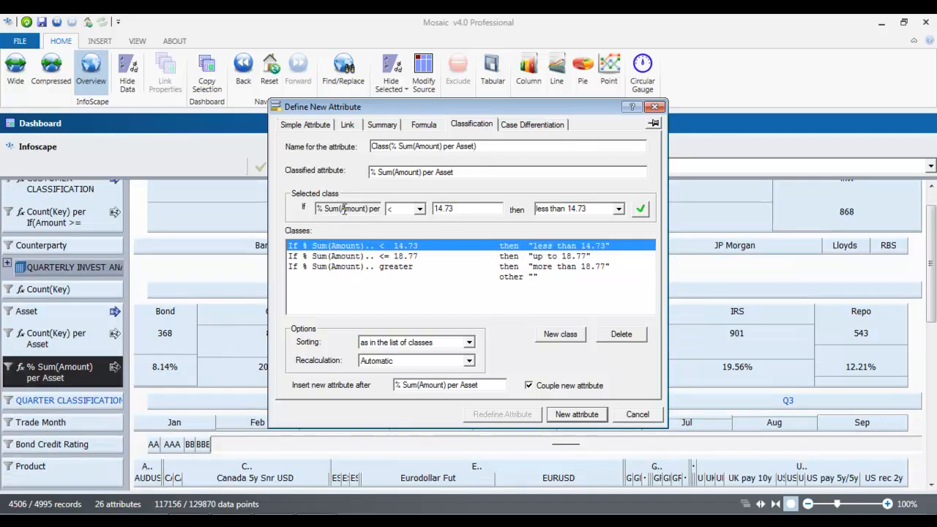
pyautogui.moveTo(316, 208); pyautogui.dragTo(379, 209)
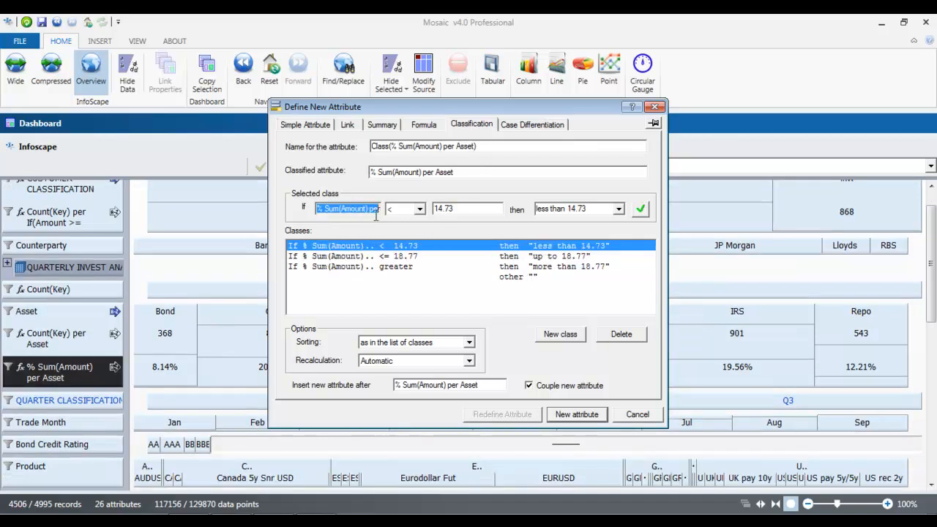
pyautogui.click(63, 375)
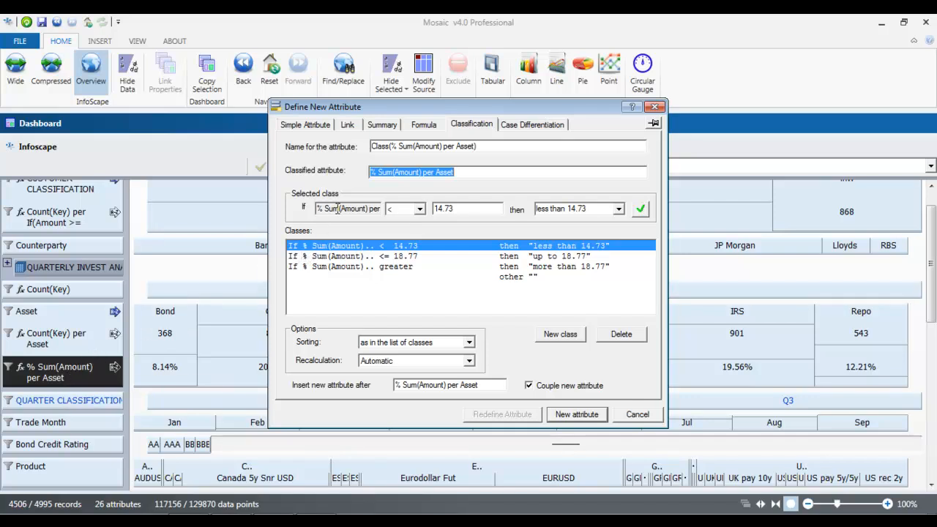
pyautogui.moveTo(460, 210); pyautogui.dragTo(436, 210)
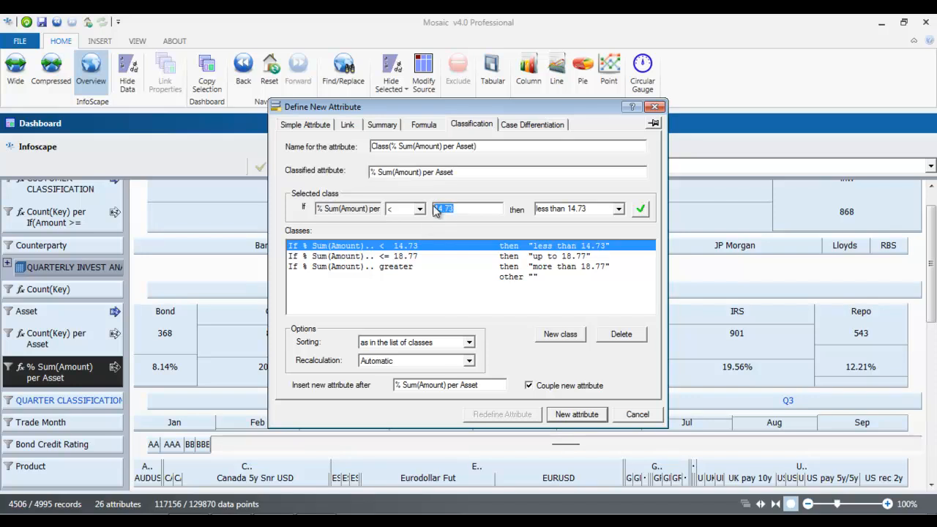
pyautogui.write('15')
pyautogui.moveTo(602, 210); pyautogui.dragTo(540, 210)
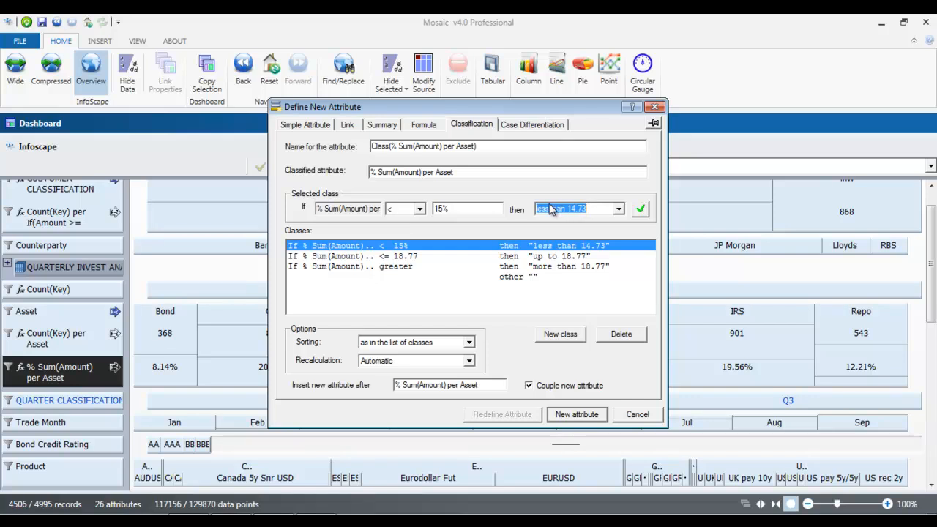
pyautogui.write('l')
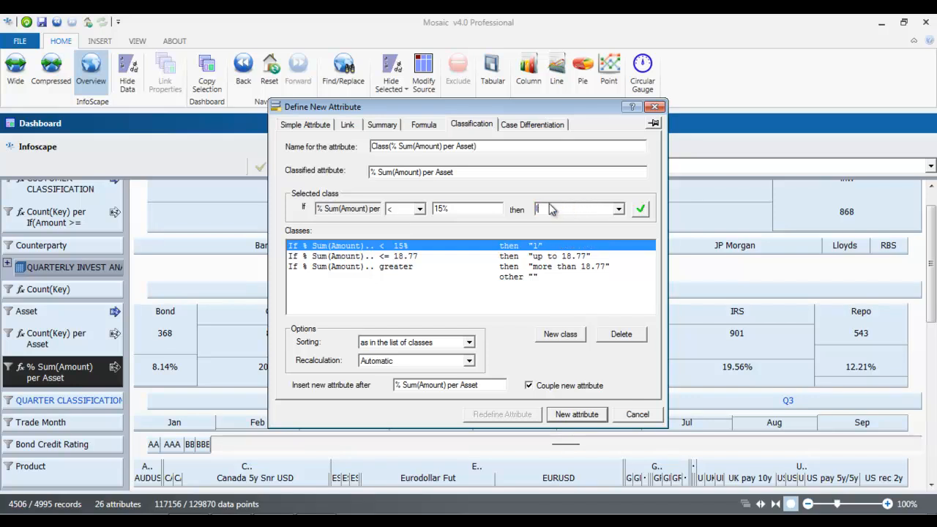
pyautogui.write('oOW')
# Step: Label all greater values HIGH, remove the third class, and create the classification
pyautogui.click(414, 259)
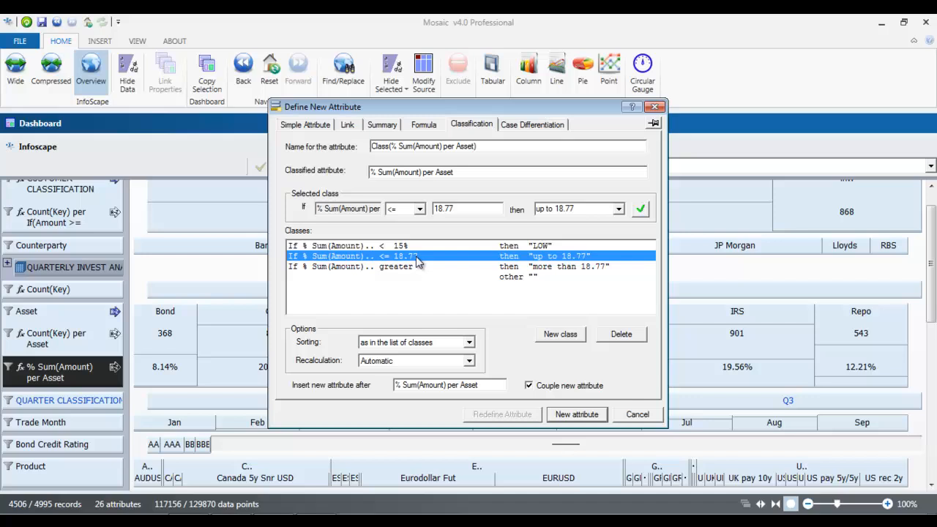
pyautogui.click(420, 210)
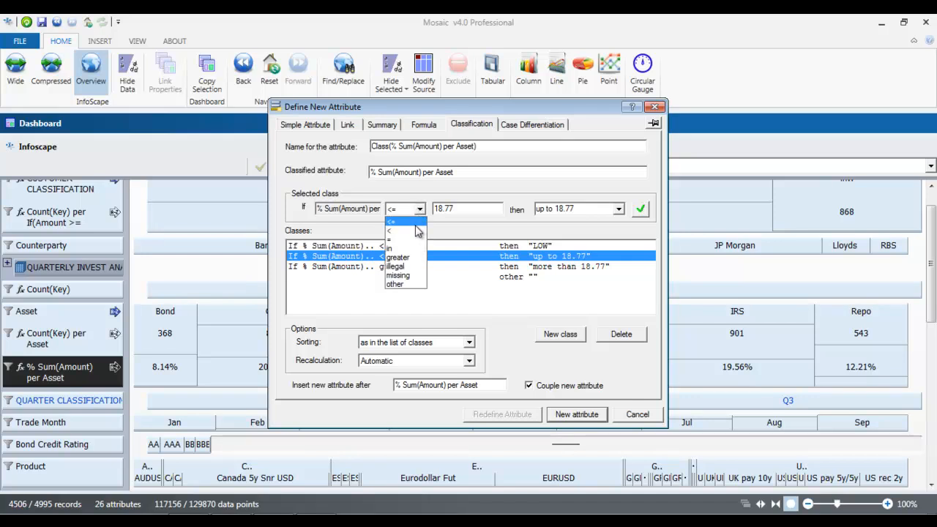
pyautogui.click(406, 257)
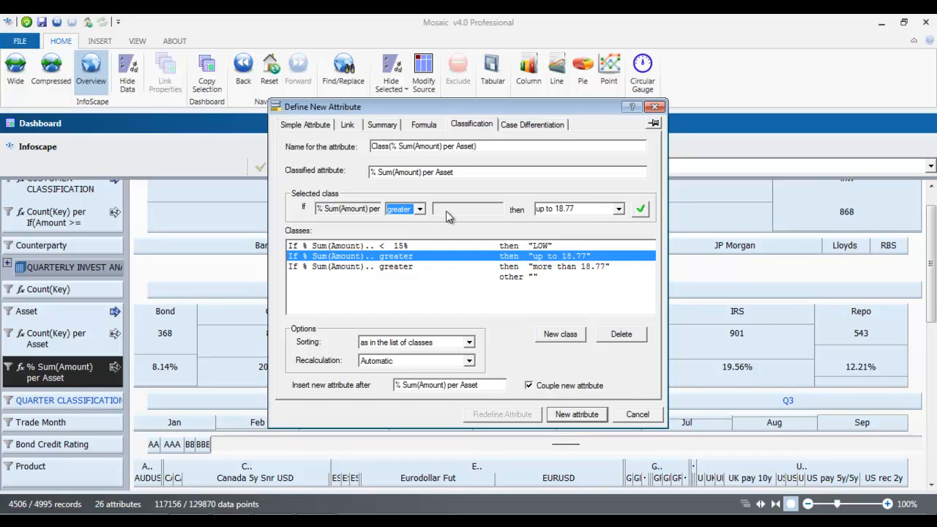
pyautogui.click(584, 208)
pyautogui.write('HIGH')
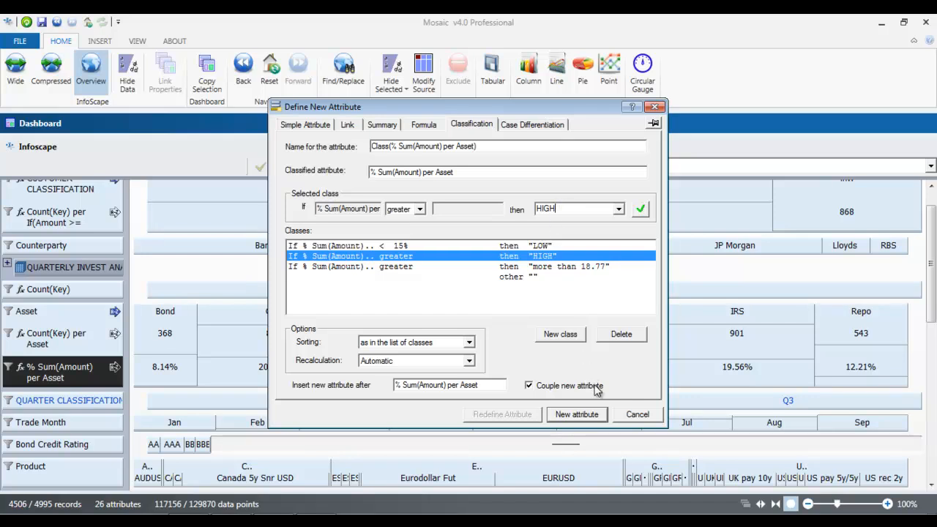
pyautogui.click(403, 268)
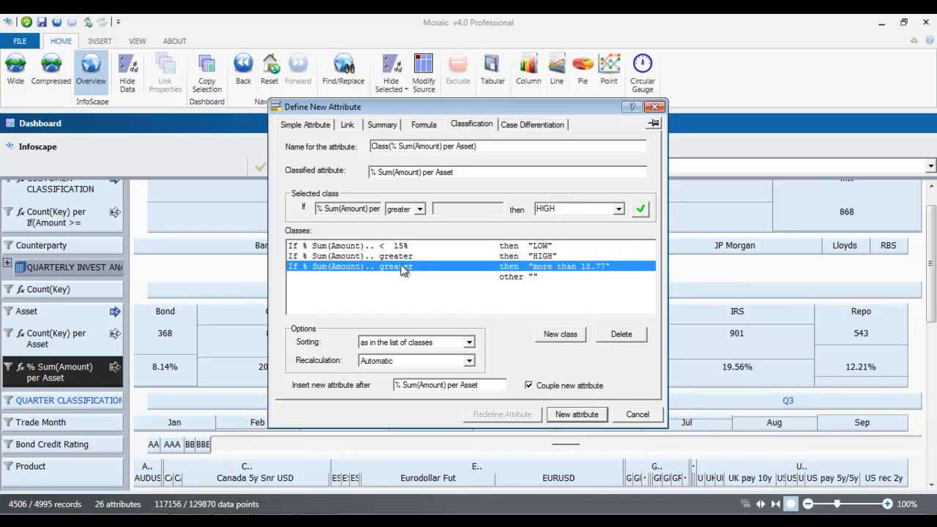
pyautogui.click(622, 337)
pyautogui.click(413, 247)
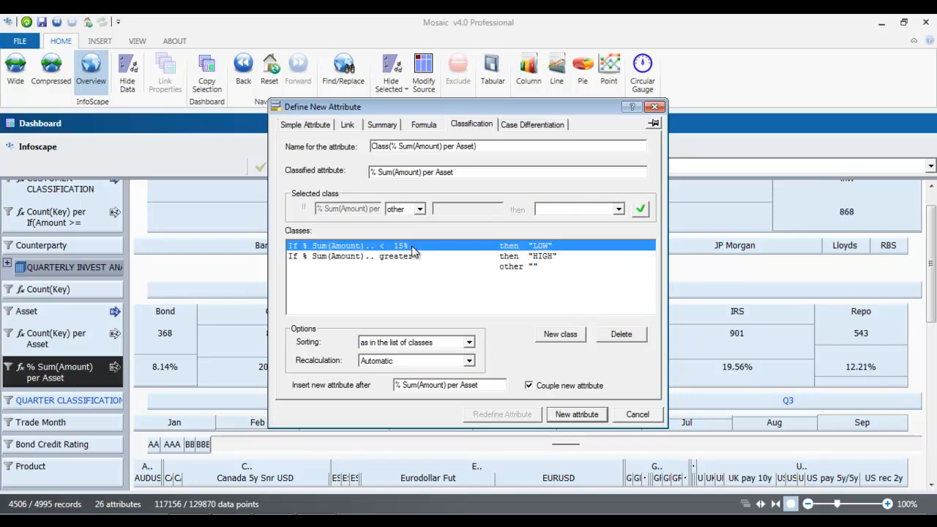
pyautogui.click(414, 256)
pyautogui.click(412, 246)
pyautogui.click(422, 257)
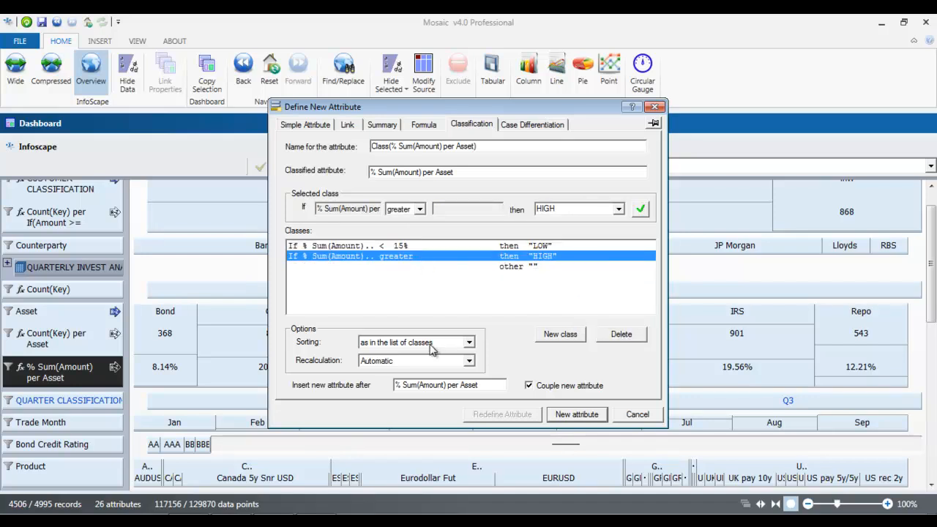
pyautogui.click(566, 415)
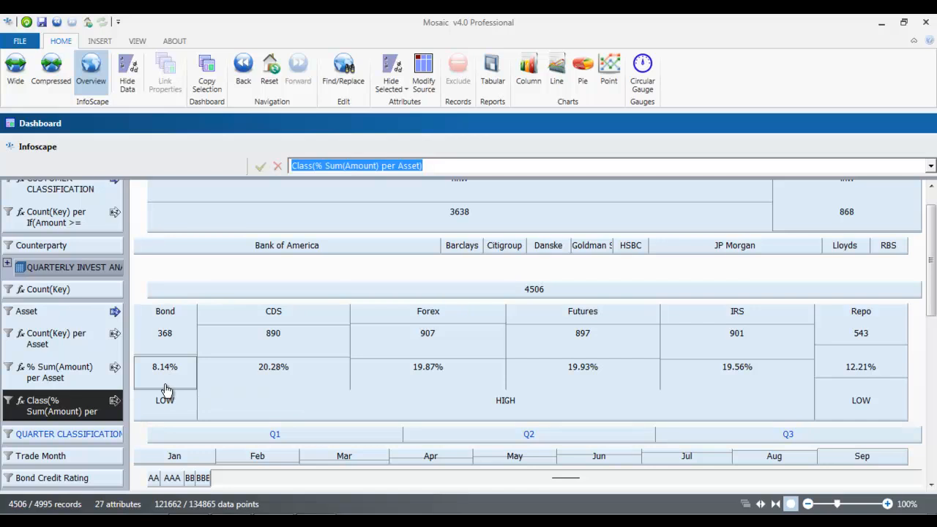
# Step: Check the LOW and HIGH asset groups, then begin a new attribute after Count(Key)
pyautogui.click(167, 408)
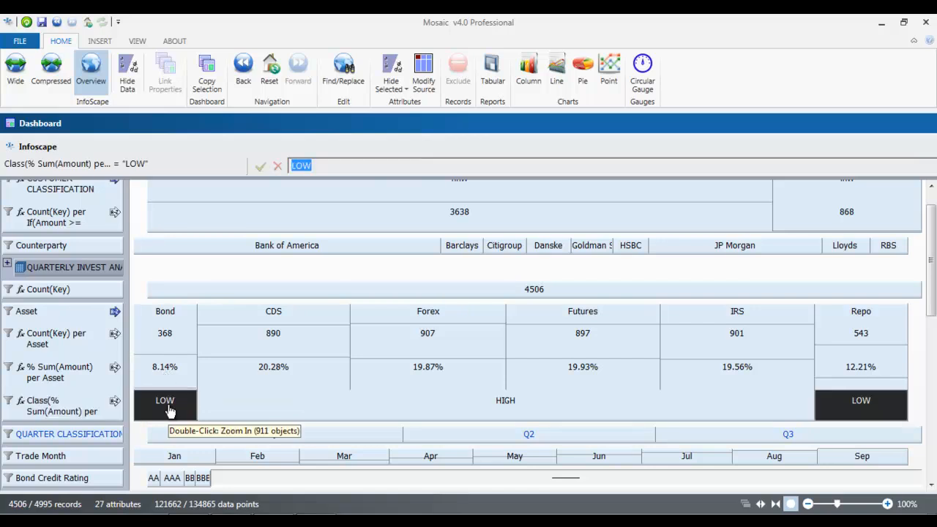
pyautogui.click(219, 408)
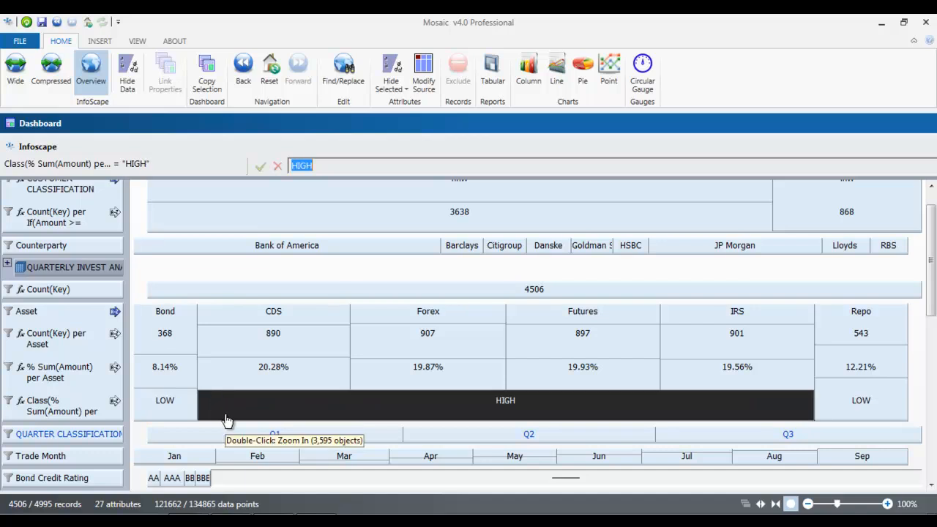
pyautogui.rightClick(78, 295)
pyautogui.click(132, 240)
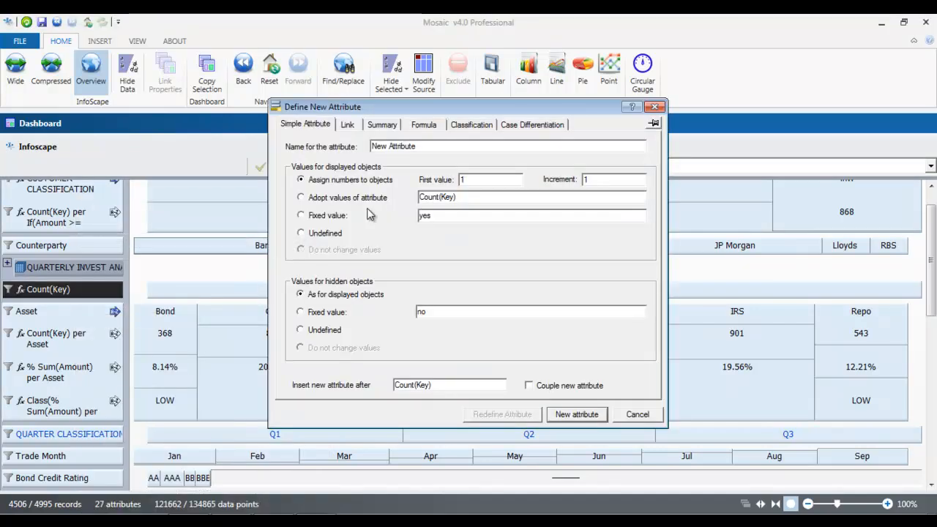
# Step: Look at the Case Differentiation option, then cancel without adding an attribute
pyautogui.click(523, 126)
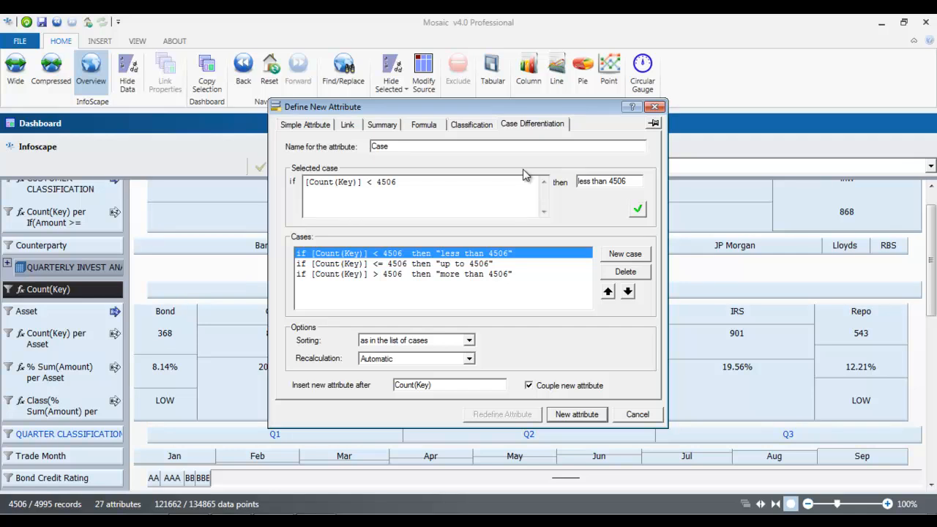
pyautogui.click(465, 204)
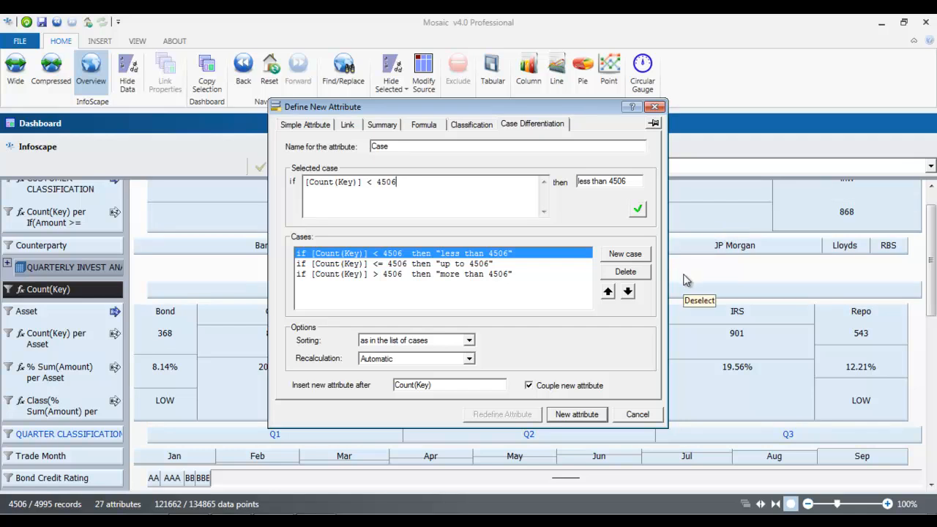
pyautogui.click(637, 414)
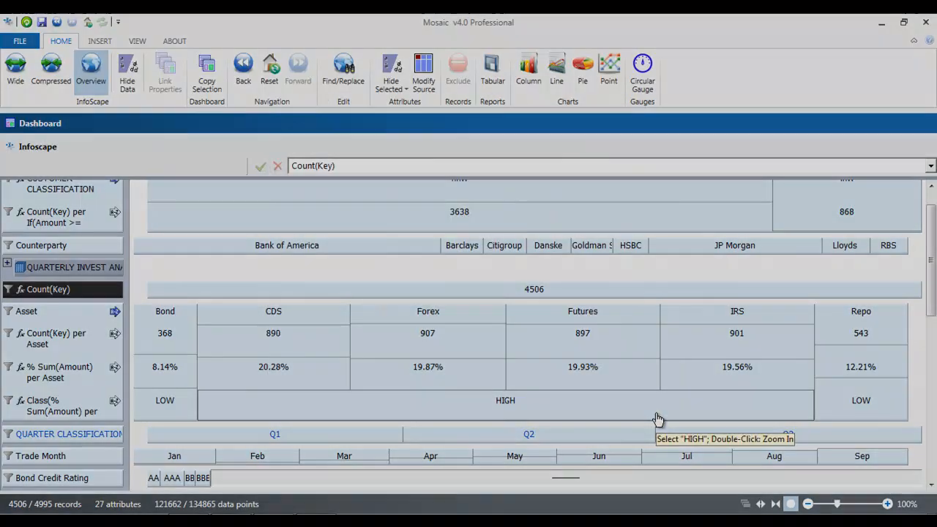
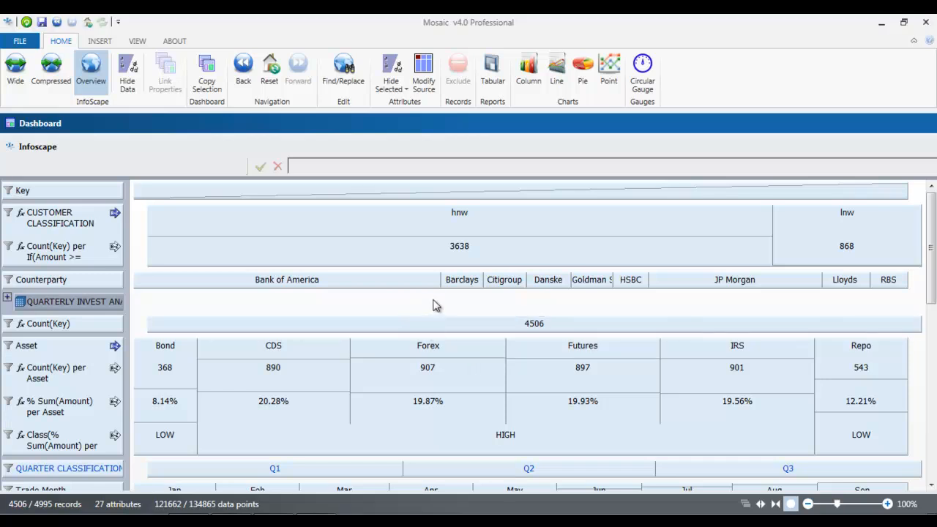
# Step: Create a widened pie chart with Asset on the X axis and % Sum(Amount) per Asset as values
pyautogui.click(583, 73)
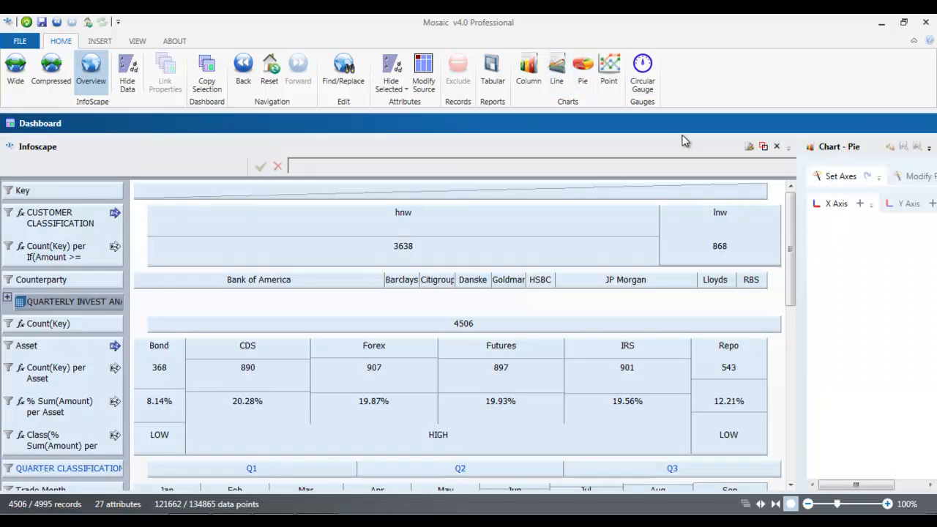
pyautogui.moveTo(800, 220); pyautogui.dragTo(521, 251)
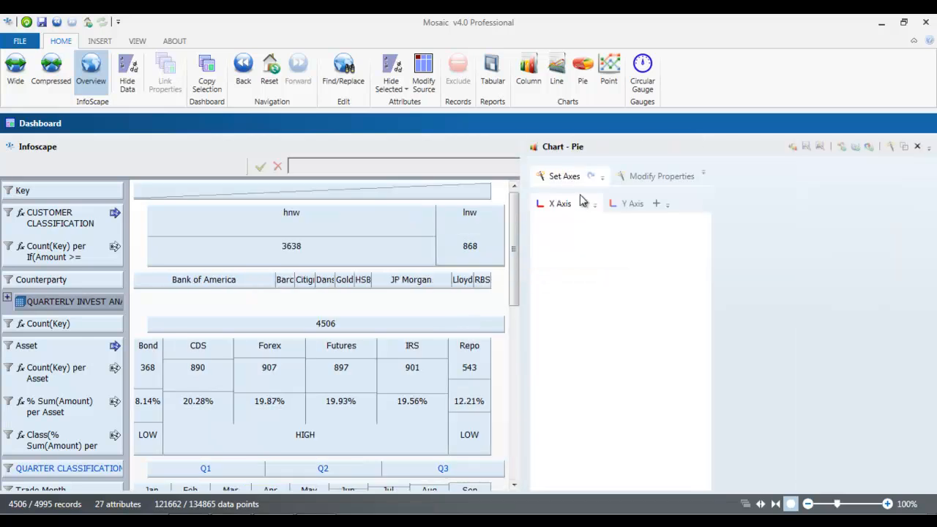
pyautogui.click(547, 203)
pyautogui.click(48, 345)
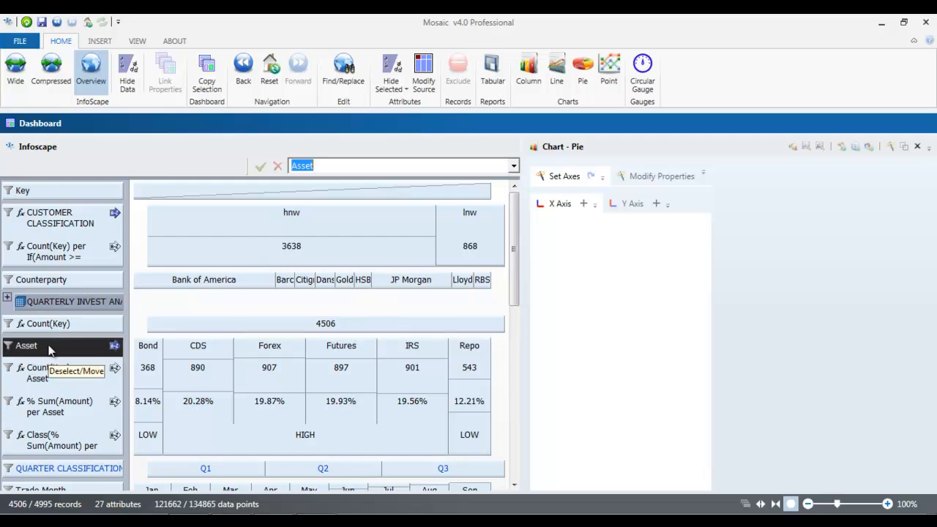
pyautogui.click(583, 204)
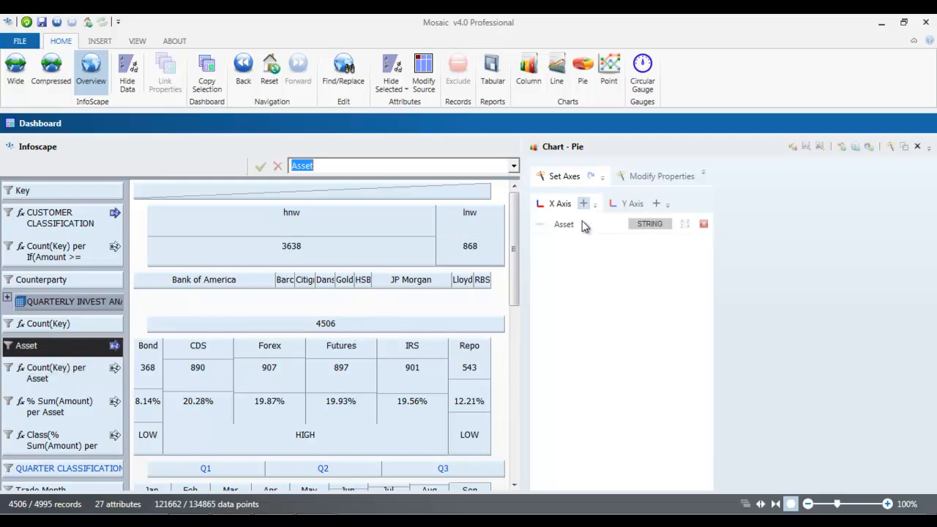
pyautogui.click(634, 205)
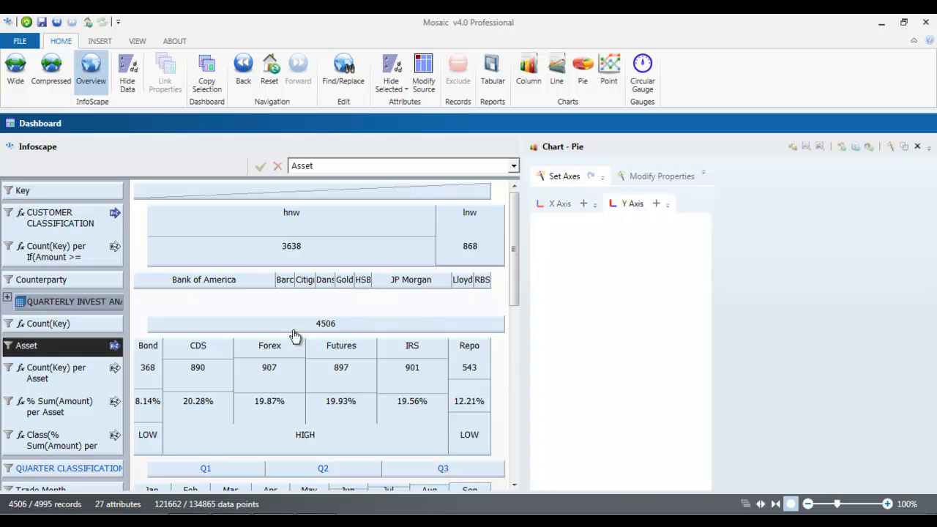
pyautogui.click(67, 407)
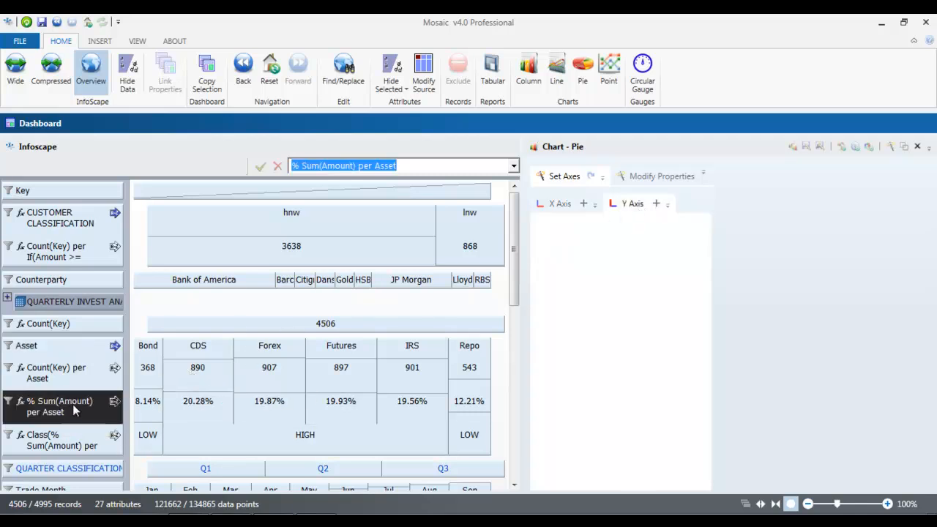
pyautogui.click(657, 205)
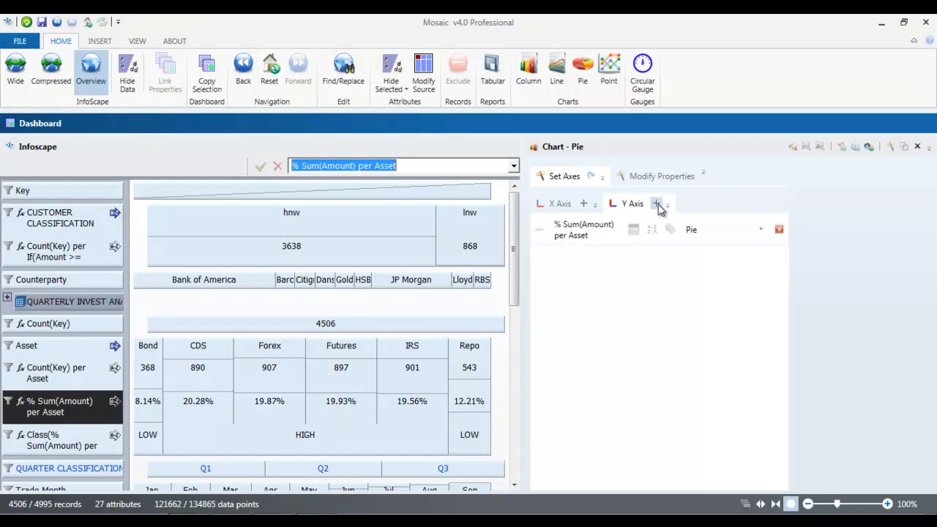
pyautogui.click(869, 147)
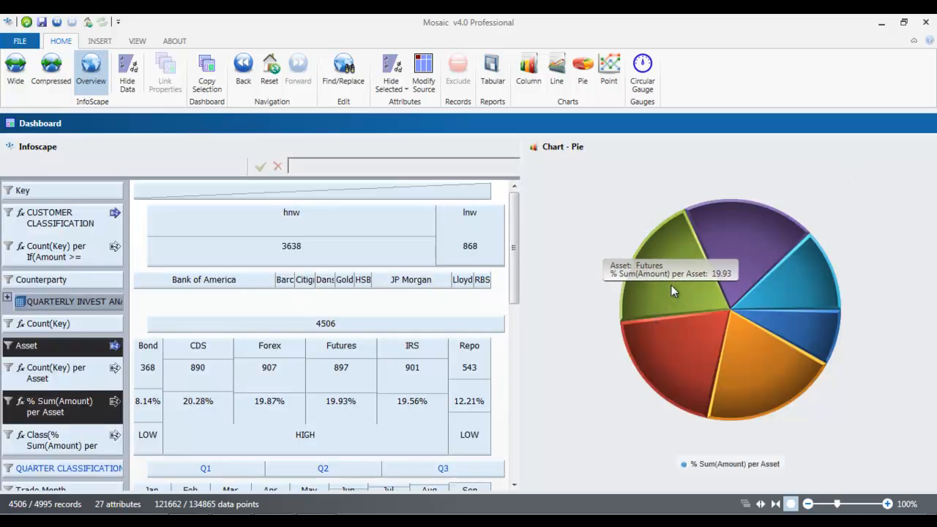
# Step: Explode the Futures and Forex slices, enable slice value labels, and show the full property list
pyautogui.click(671, 285)
pyautogui.click(690, 350)
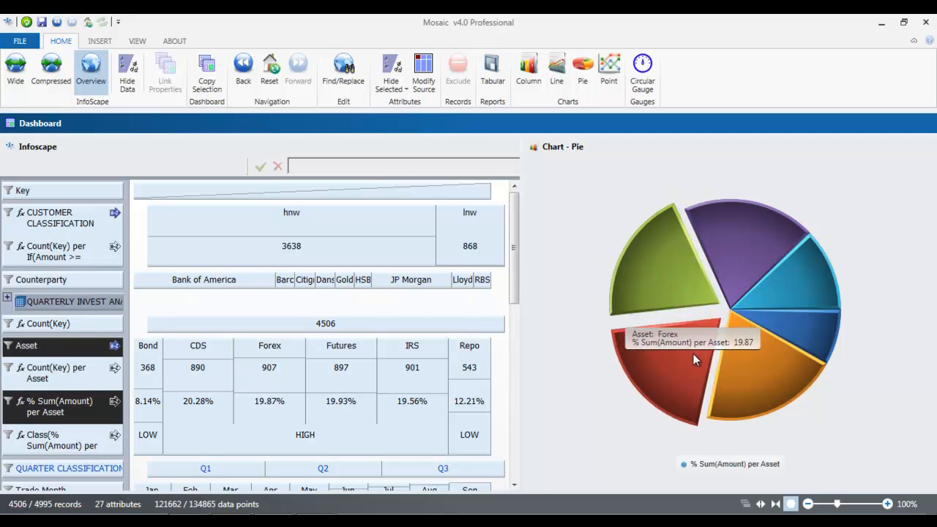
pyautogui.moveTo(891, 149)
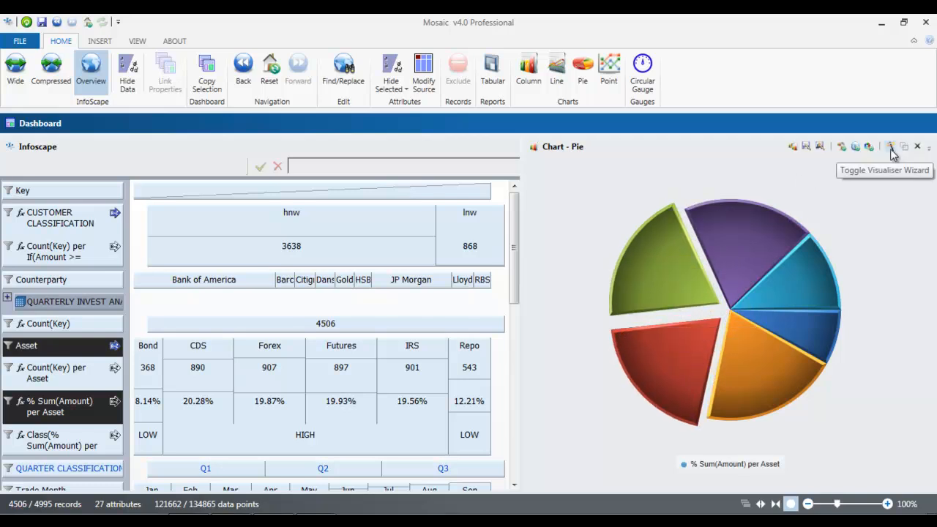
pyautogui.click(890, 148)
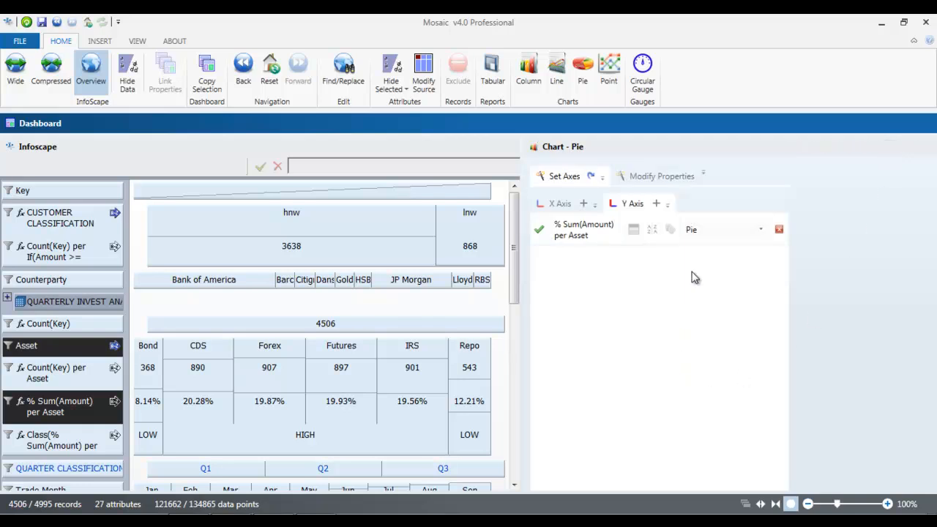
pyautogui.click(669, 231)
pyautogui.click(650, 181)
pyautogui.click(648, 178)
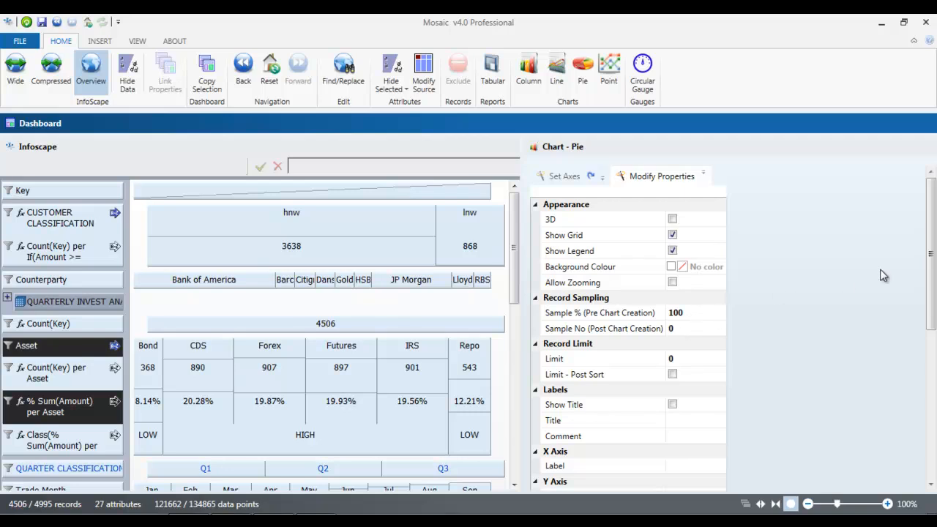
# Step: Turn on the chart title 'AMOUNT INVEST IN ASSET' and add the comment 'Q1/Q2/Q3'
pyautogui.scroll(-3, 932, 252)
pyautogui.click(672, 323)
pyautogui.click(672, 406)
pyautogui.click(675, 420)
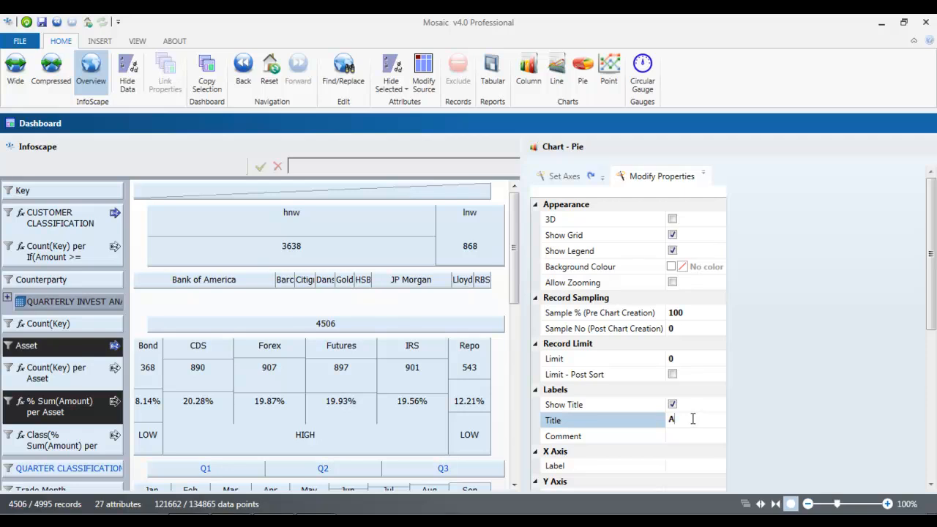
pyautogui.write('AMOUNT INVEST I')
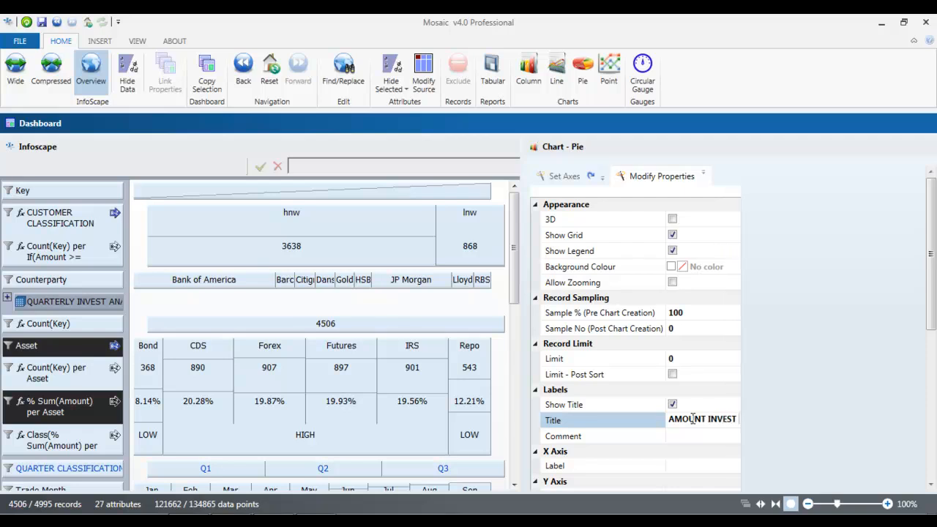
pyautogui.write('N ASSET')
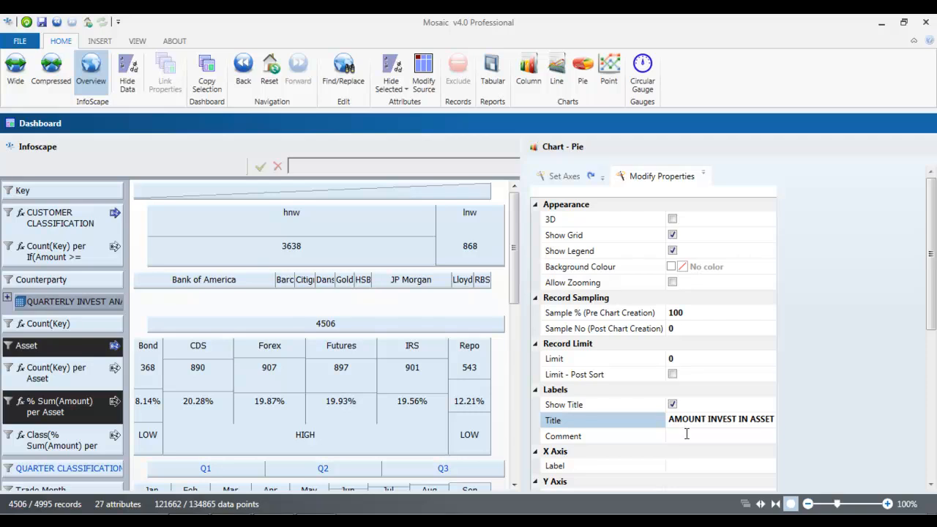
pyautogui.click(687, 436)
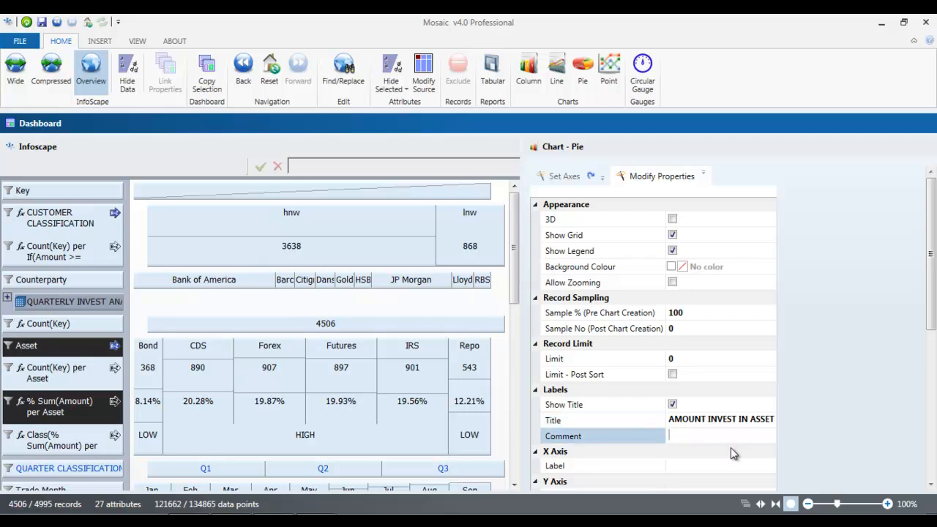
pyautogui.write('Q1/Q2/Q3')
# Step: Set the pie chart's X axis label to ASSET
pyautogui.moveTo(929, 306); pyautogui.dragTo(932, 344)
pyautogui.click(680, 391)
pyautogui.click(724, 463)
pyautogui.write('ASSET')
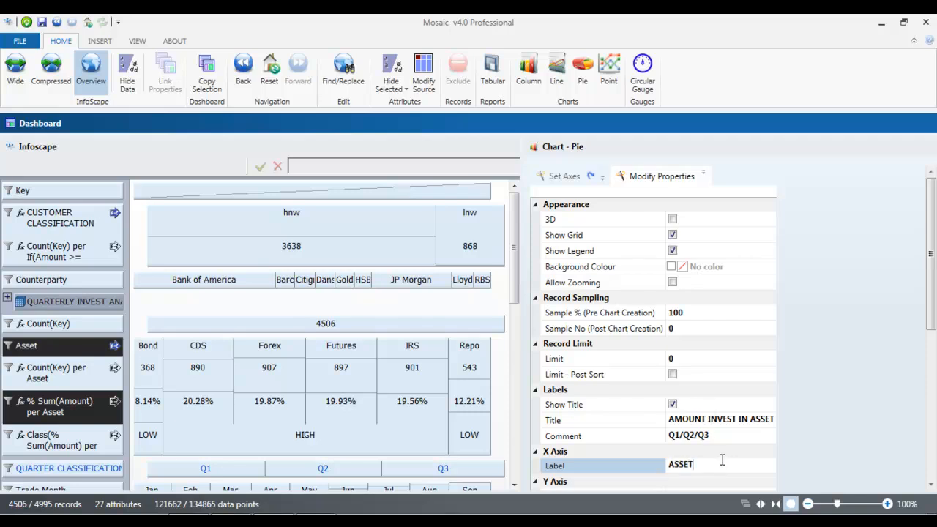
pyautogui.scroll(-3, 924, 318)
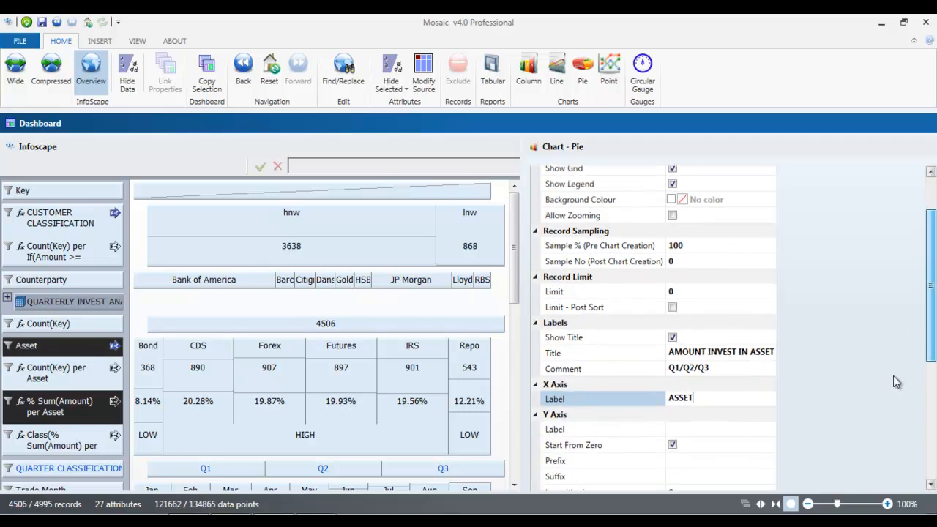
pyautogui.click(702, 430)
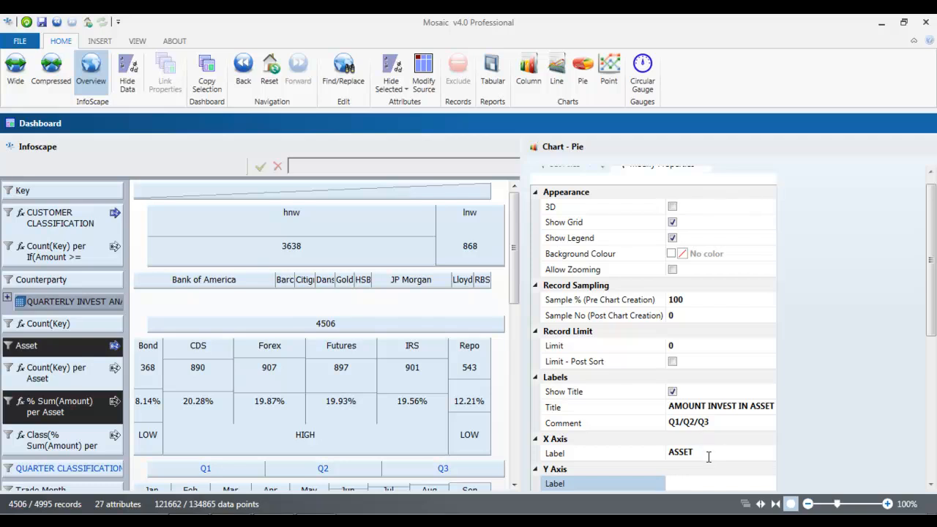
pyautogui.moveTo(931, 277); pyautogui.dragTo(934, 416)
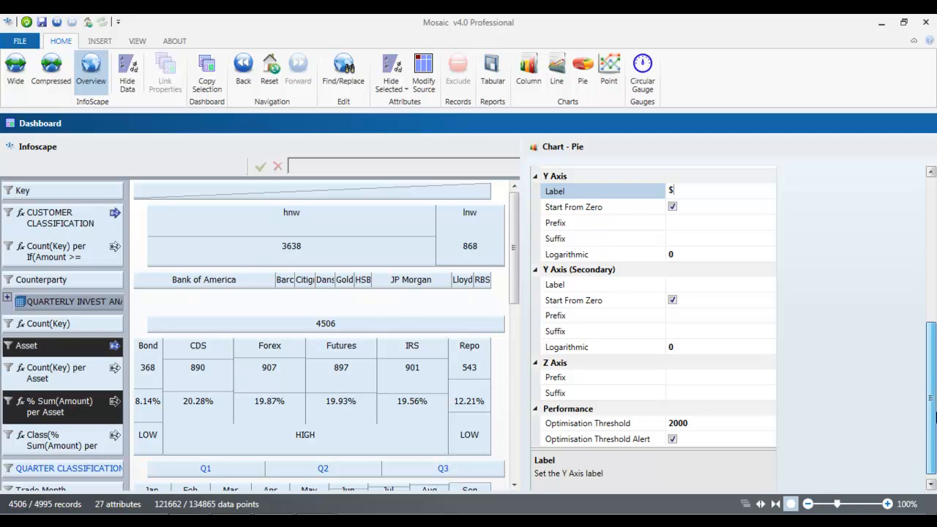
pyautogui.moveTo(934, 416); pyautogui.dragTo(932, 281)
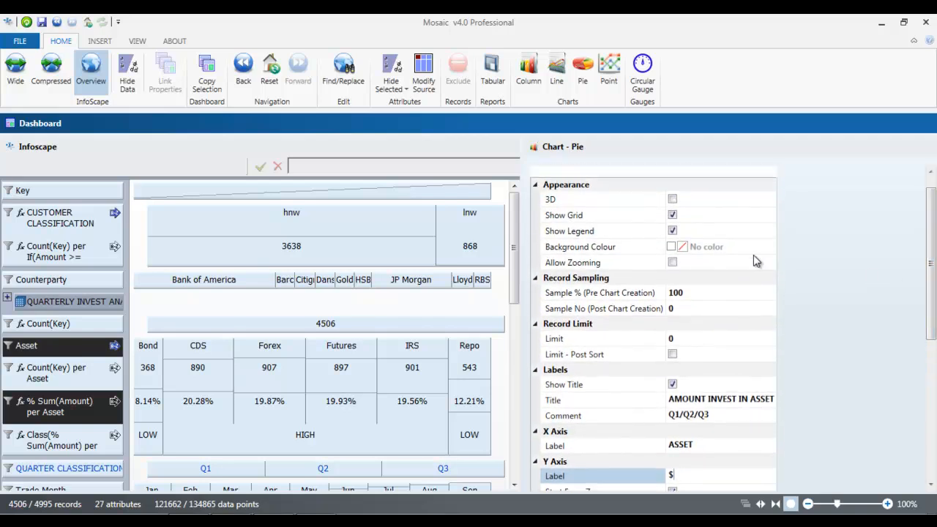
# Step: Give the chart a blue-purple background colour and redraw it
pyautogui.click(677, 247)
pyautogui.click(771, 267)
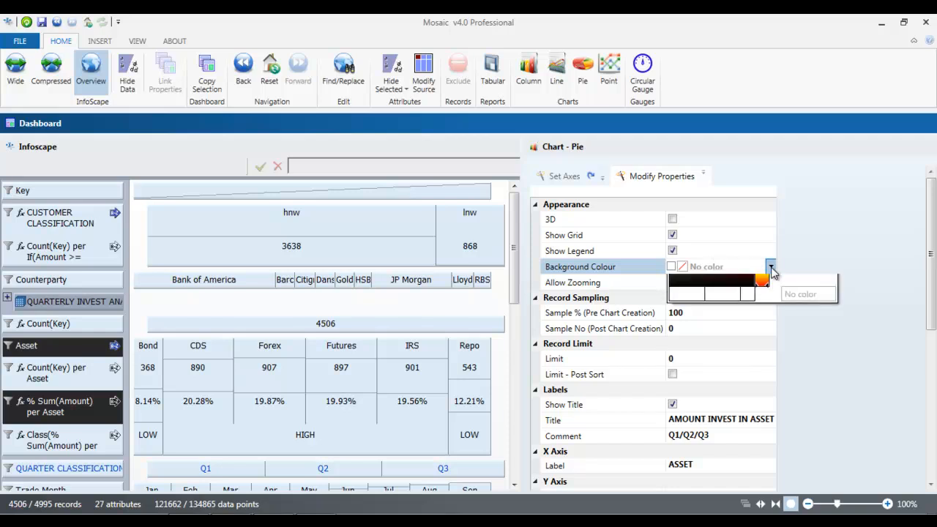
pyautogui.click(763, 315)
pyautogui.moveTo(675, 293); pyautogui.dragTo(740, 293)
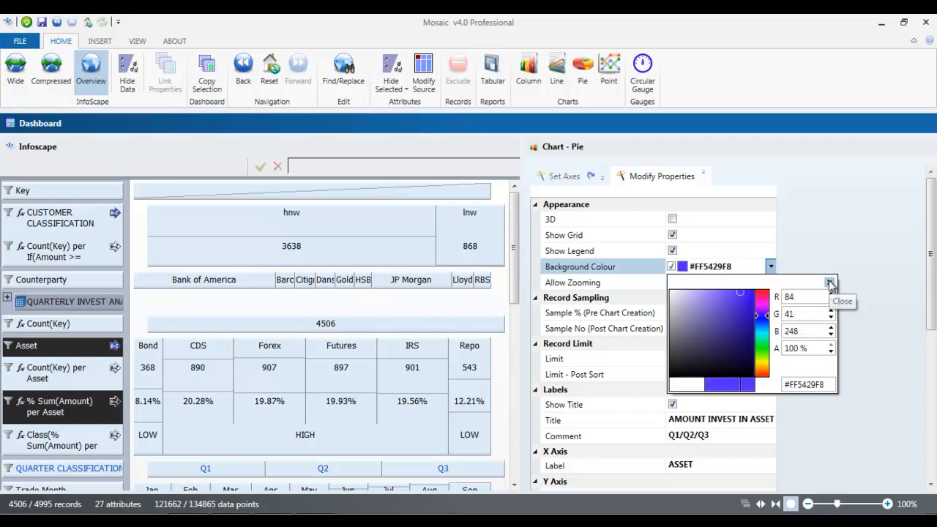
pyautogui.click(830, 283)
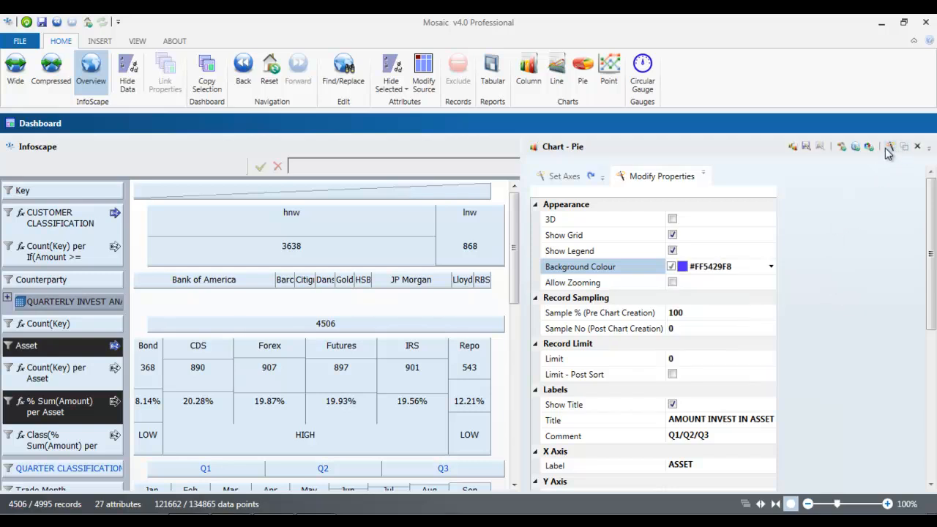
pyautogui.click(842, 147)
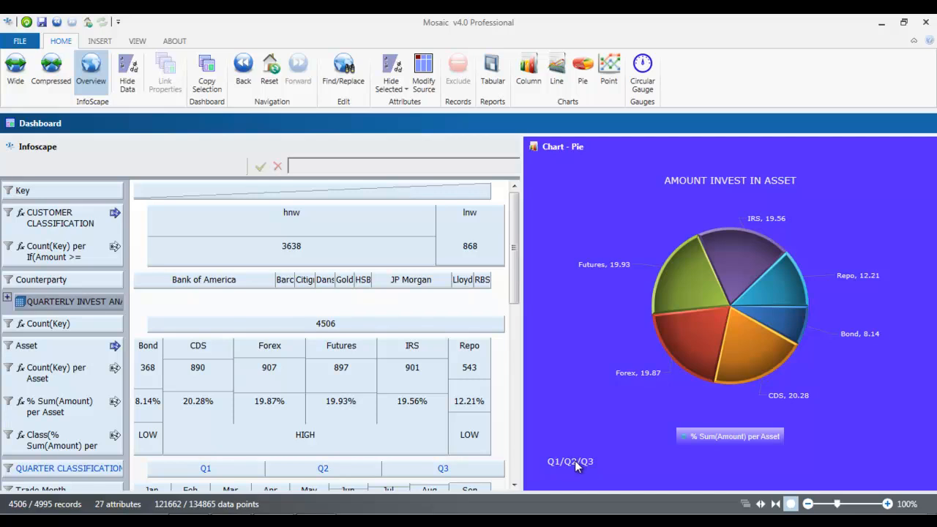
pyautogui.moveTo(857, 148)
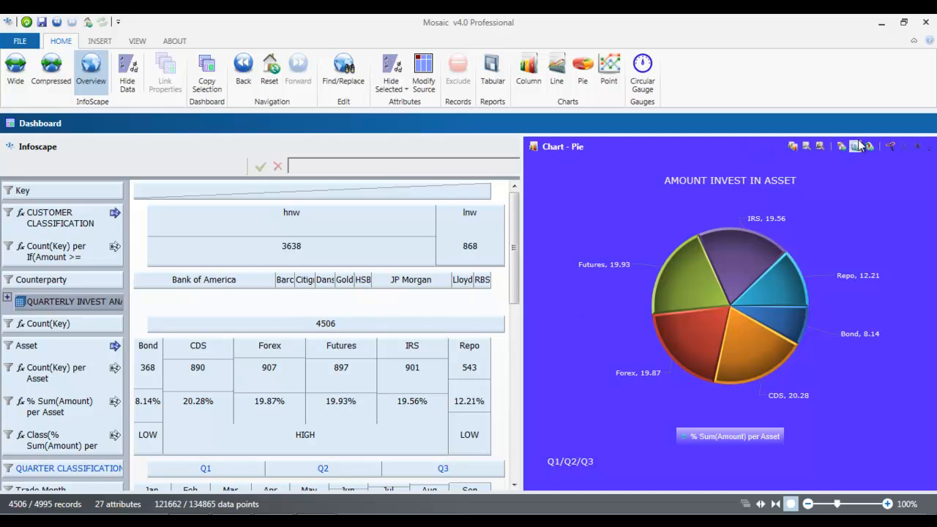
pyautogui.click(905, 149)
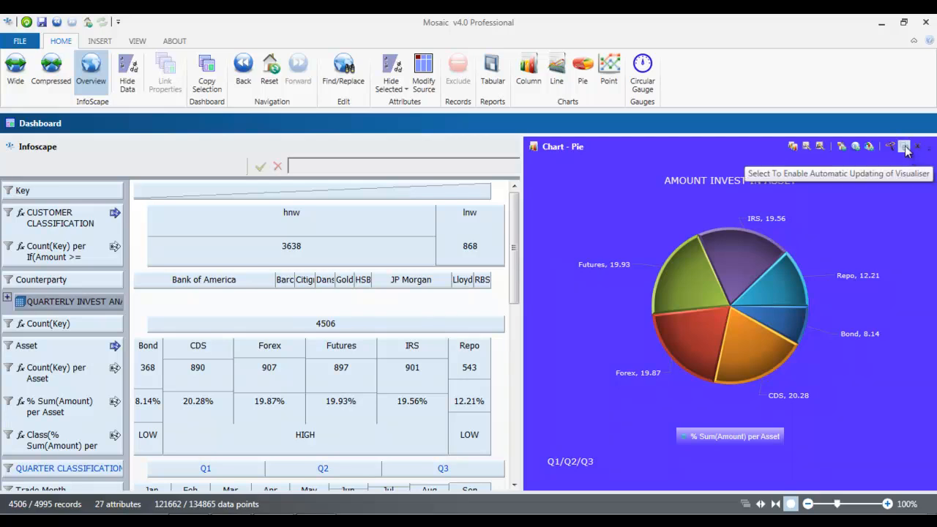
pyautogui.doubleClick(268, 350)
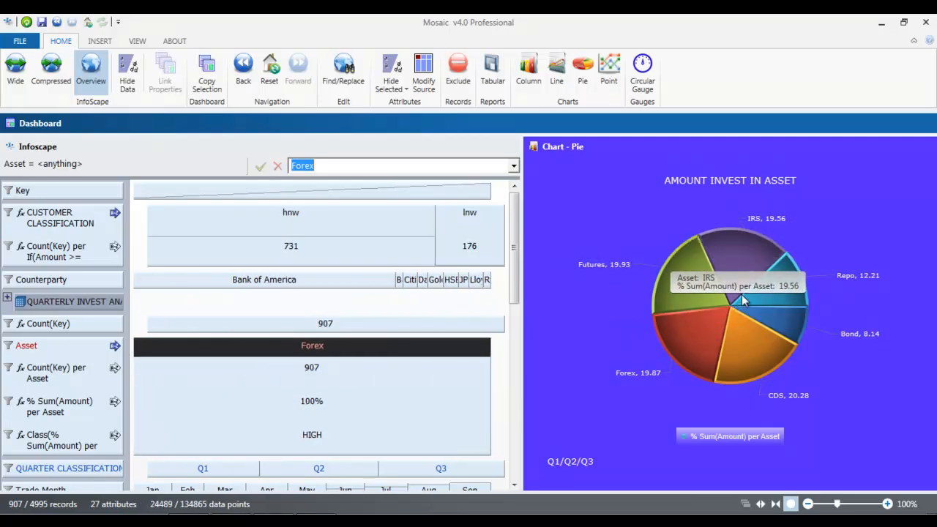
pyautogui.click(855, 148)
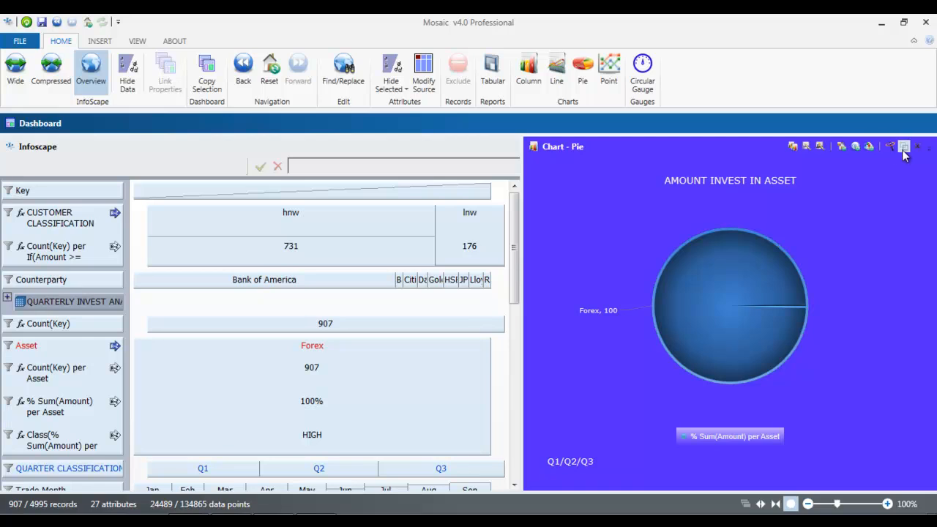
pyautogui.click(905, 150)
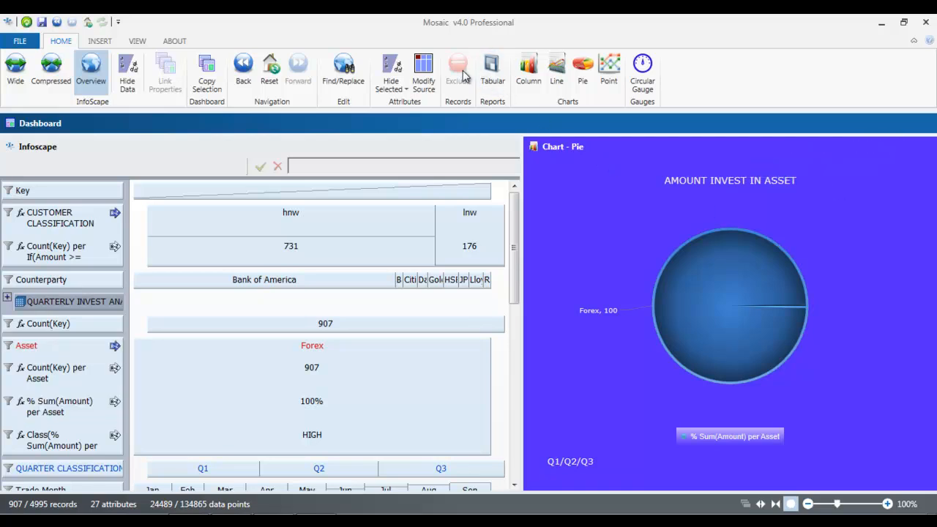
pyautogui.click(273, 67)
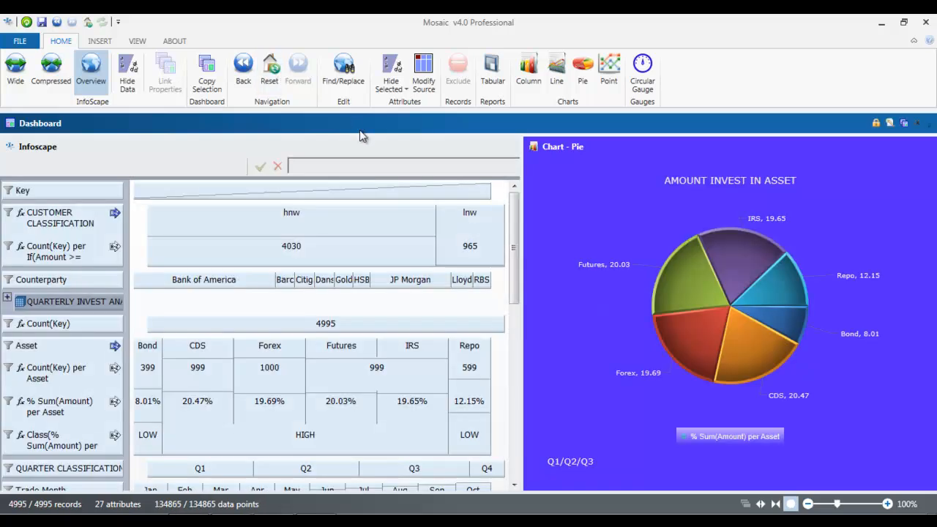
pyautogui.doubleClick(469, 216)
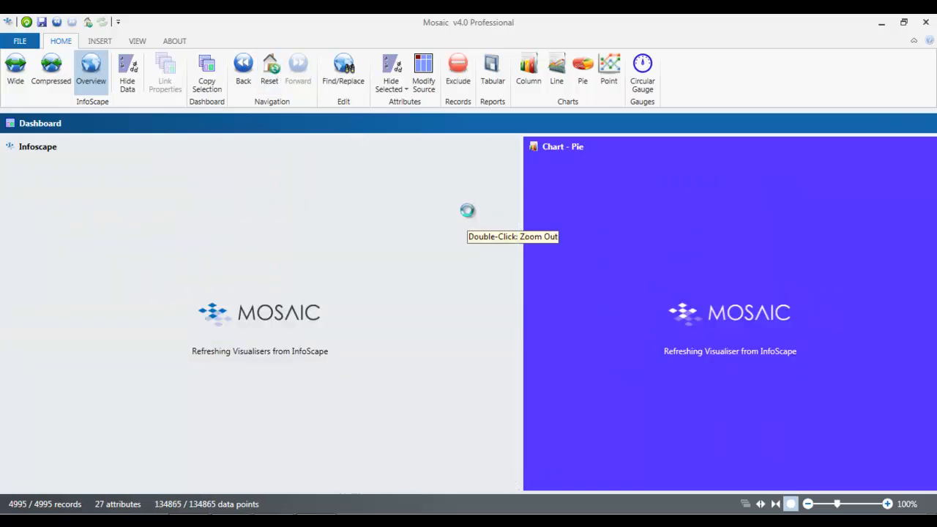
pyautogui.doubleClick(459, 281)
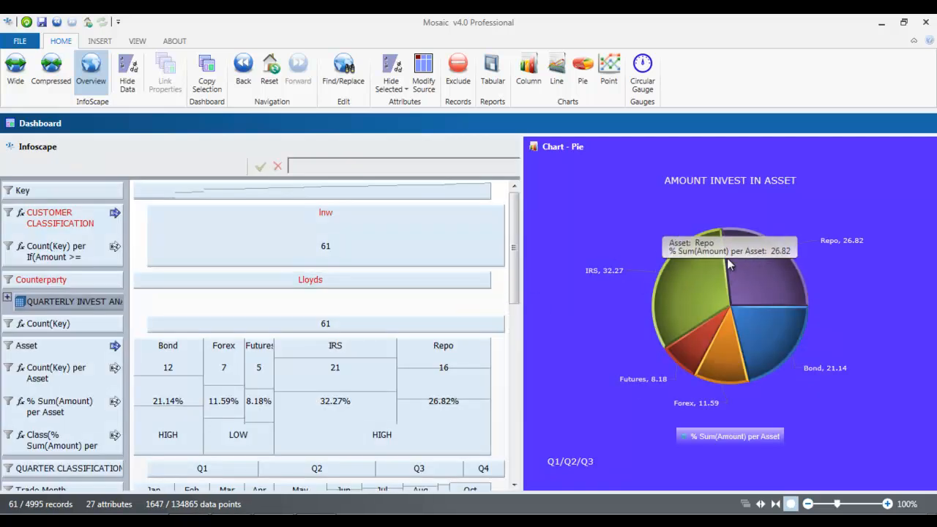
pyautogui.moveTo(707, 247)
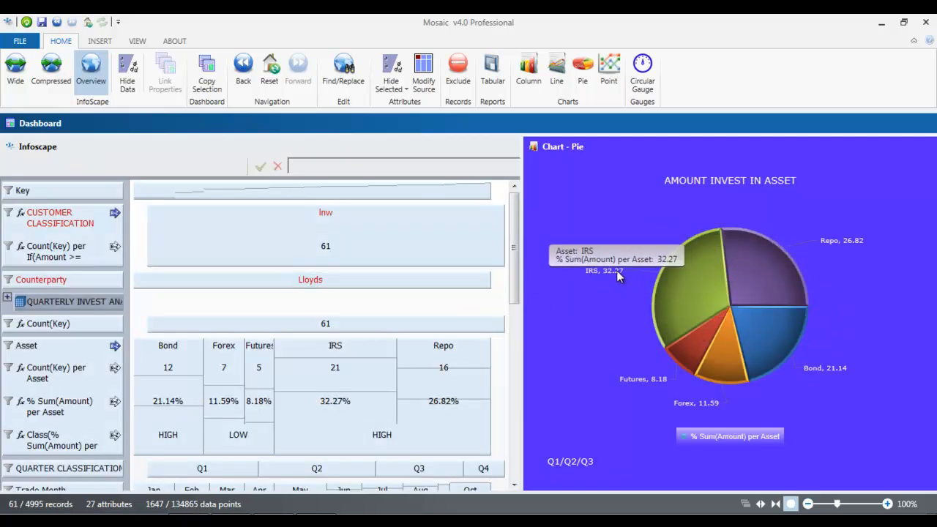
pyautogui.click(269, 67)
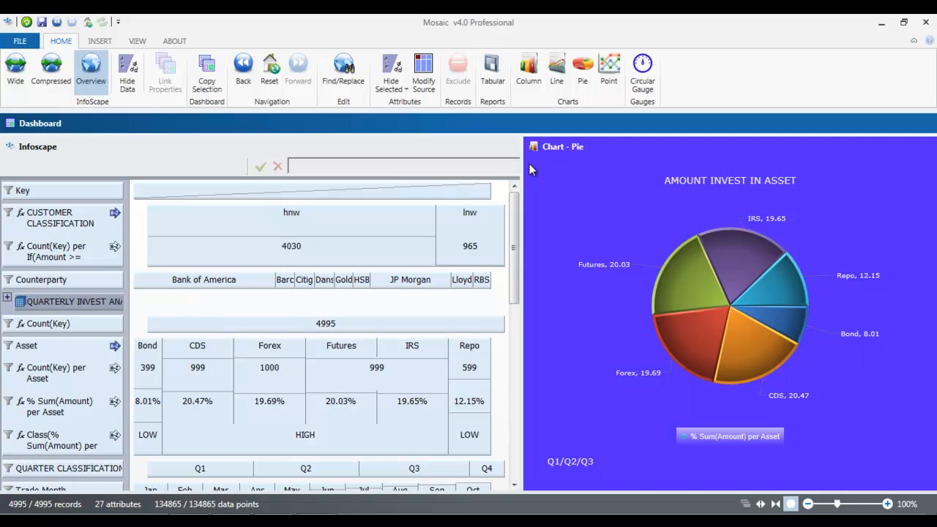
pyautogui.moveTo(606, 143); pyautogui.dragTo(261, 311)
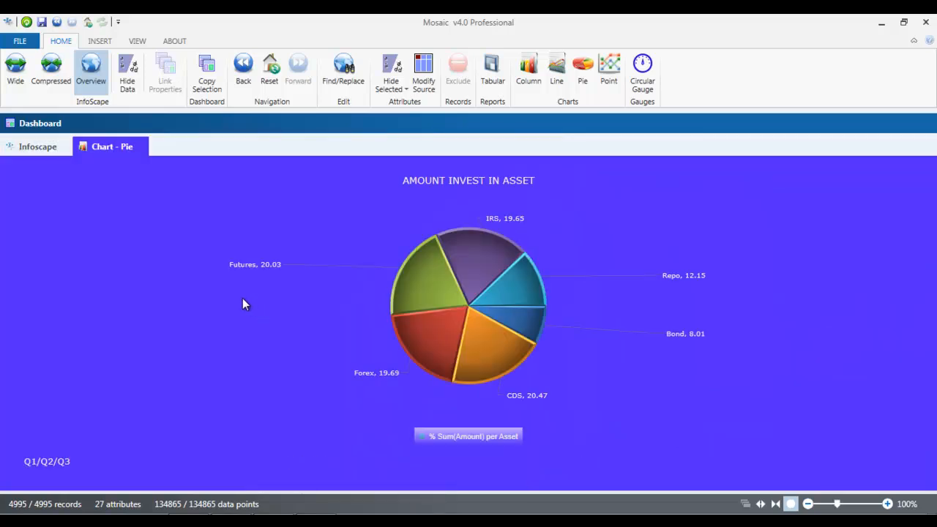
# Step: Rename the pie chart tab to AMOUNT PER ASSET
pyautogui.doubleClick(113, 144)
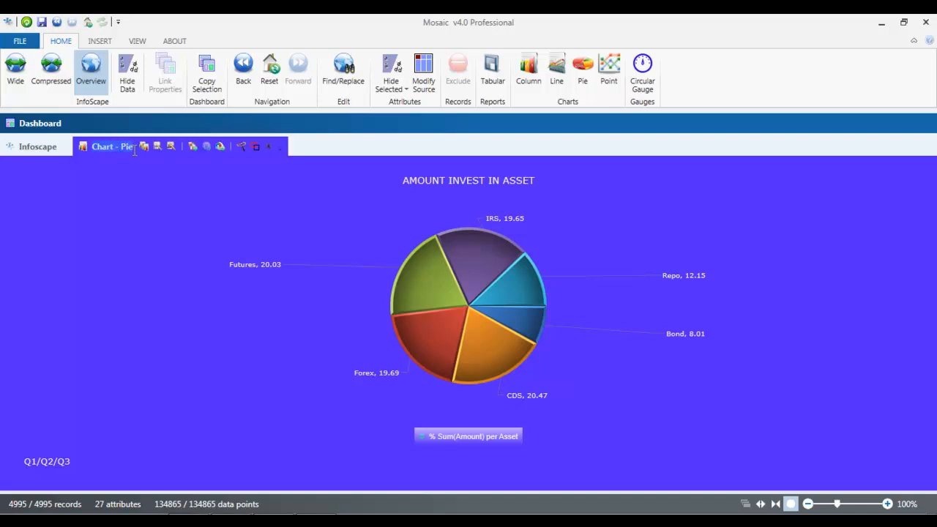
pyautogui.press('BackSpace')
pyautogui.write('AMOUNT PER ASSET')
pyautogui.press('Return')
# Step: Return to the Infoscape table, reset it to the full dataset, and start a column chart
pyautogui.click(22, 147)
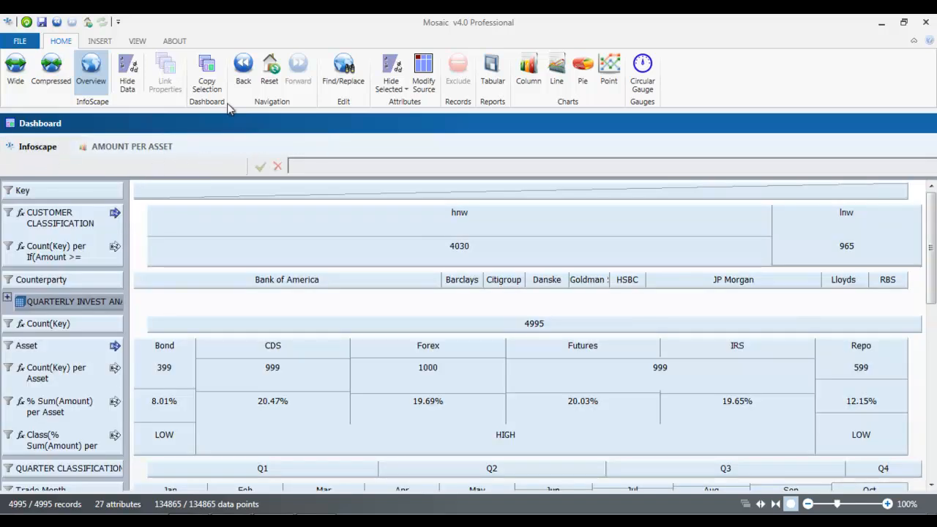
pyautogui.click(270, 69)
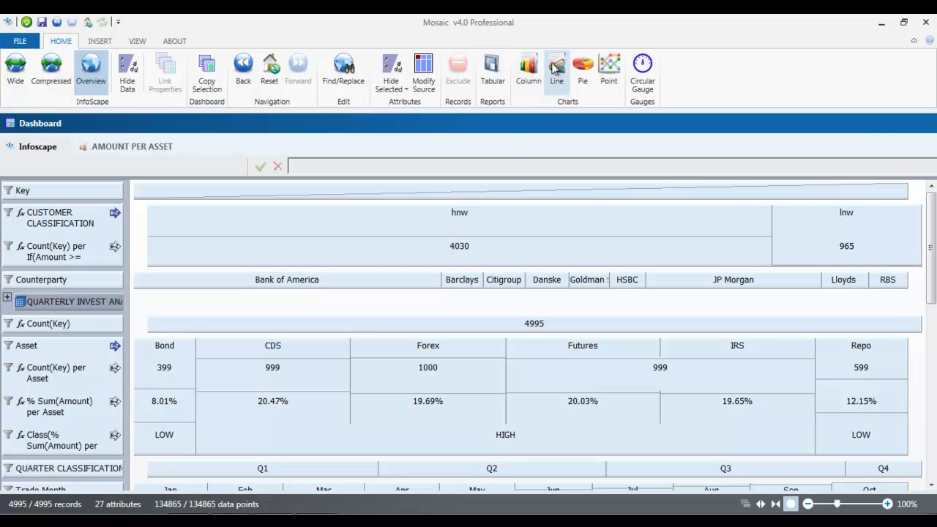
pyautogui.click(529, 67)
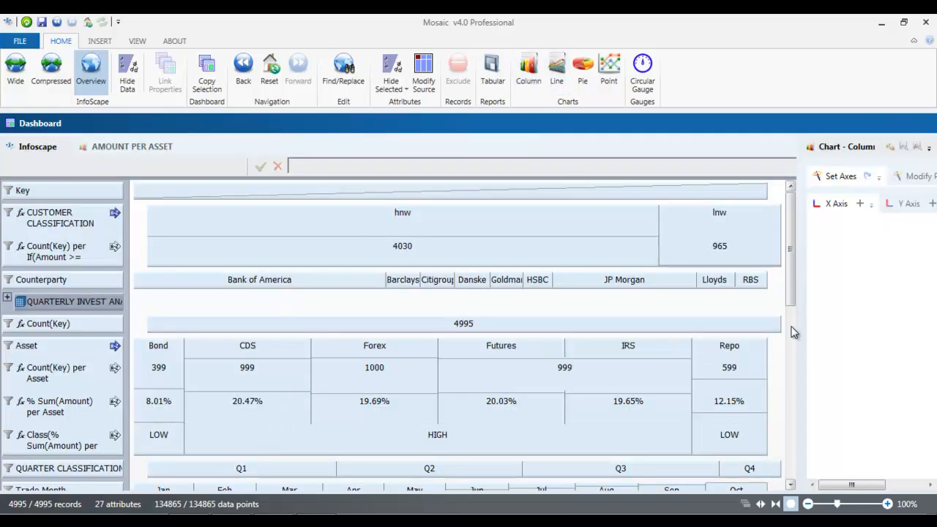
# Step: Plot Asset on the X axis with Count(Key) per Asset and % Sum(Amount) per Asset as columns
pyautogui.moveTo(797, 326); pyautogui.dragTo(450, 338)
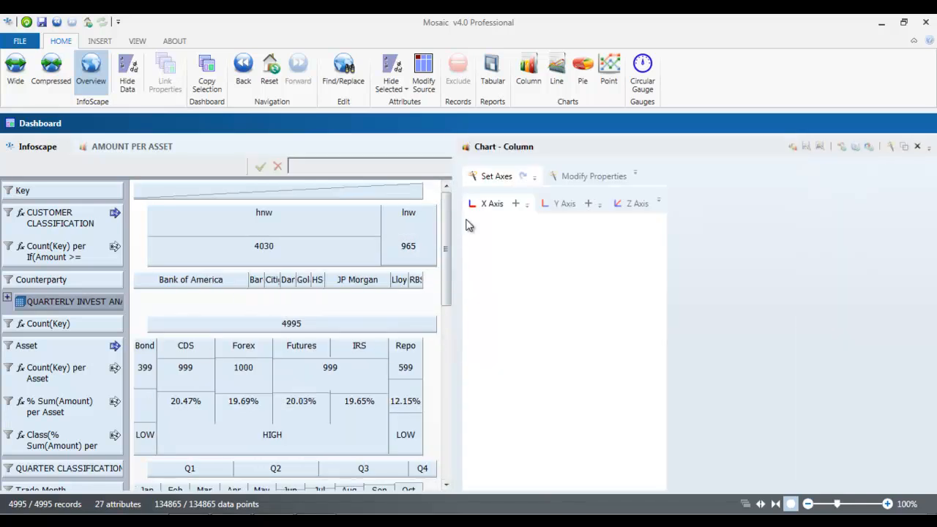
pyautogui.click(47, 349)
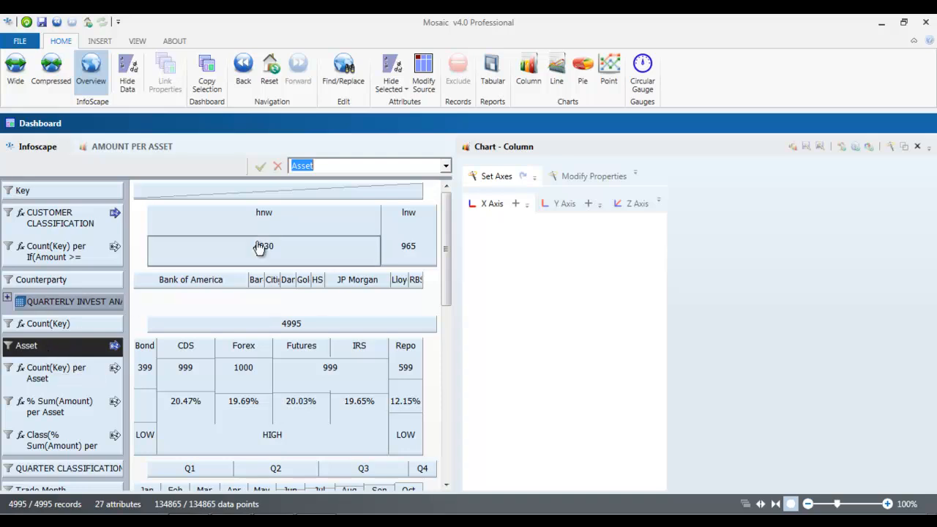
pyautogui.click(517, 204)
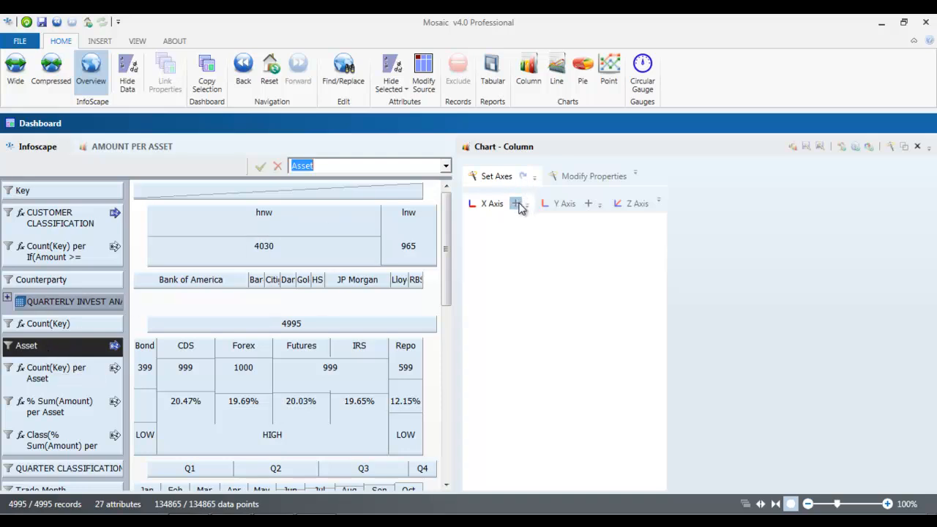
pyautogui.click(565, 205)
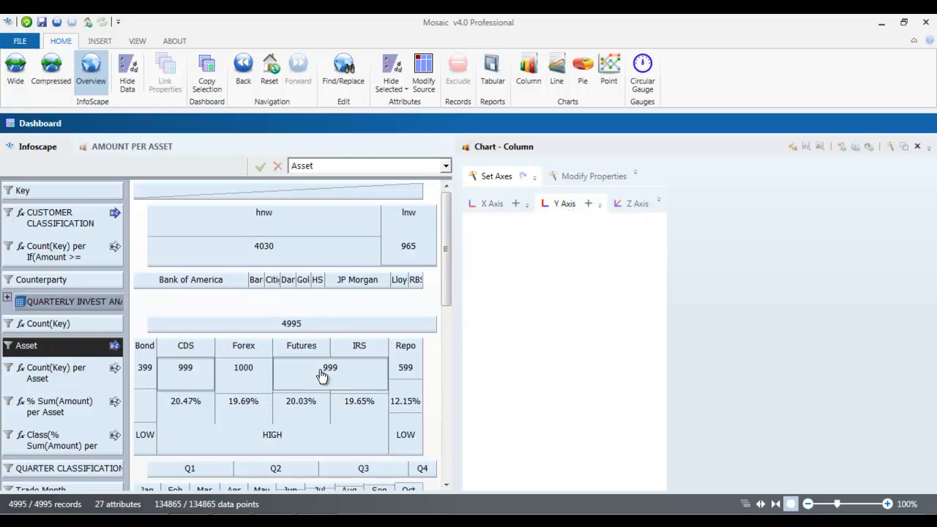
pyautogui.click(61, 380)
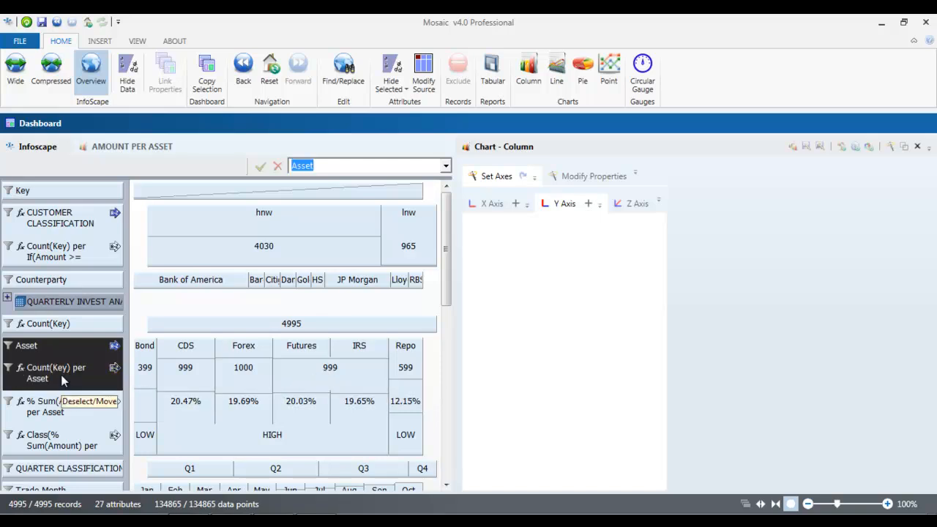
pyautogui.click(61, 381)
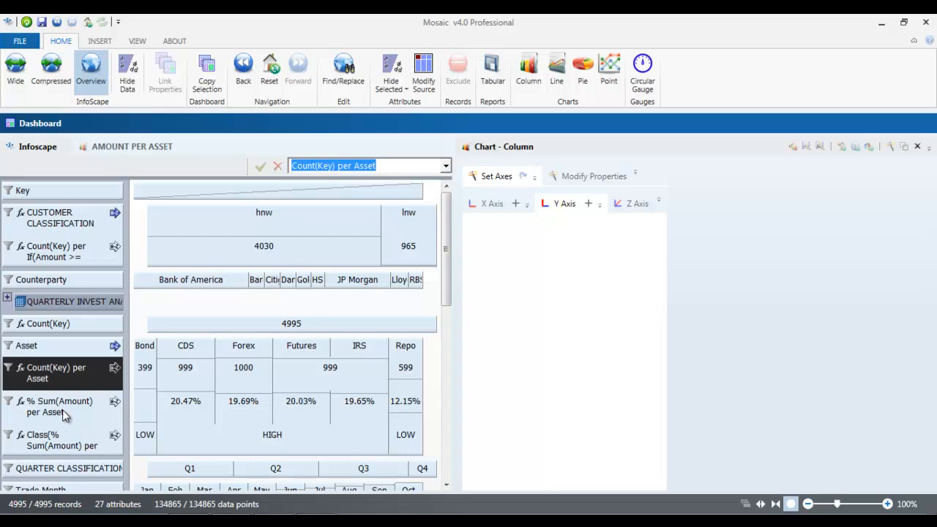
pyautogui.keyDown('ctrl'); pyautogui.click(63, 415); pyautogui.keyUp('ctrl')
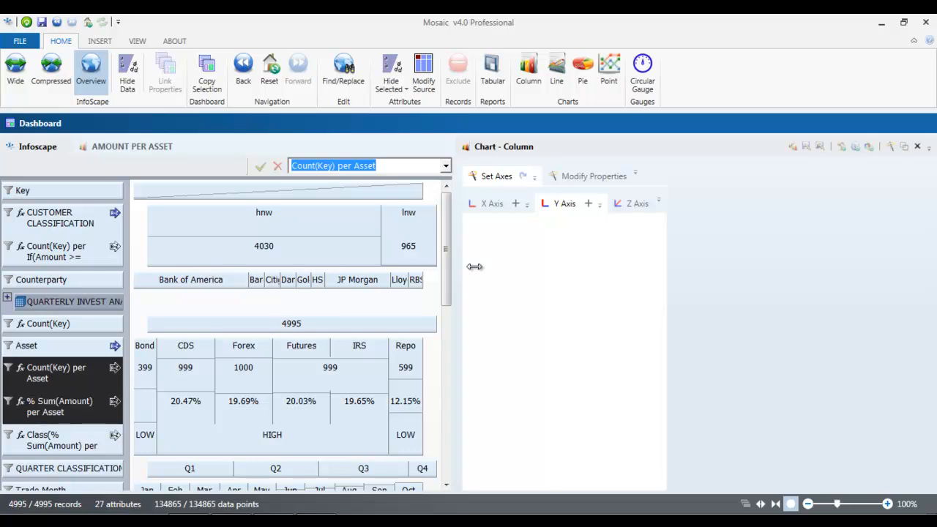
pyautogui.click(589, 207)
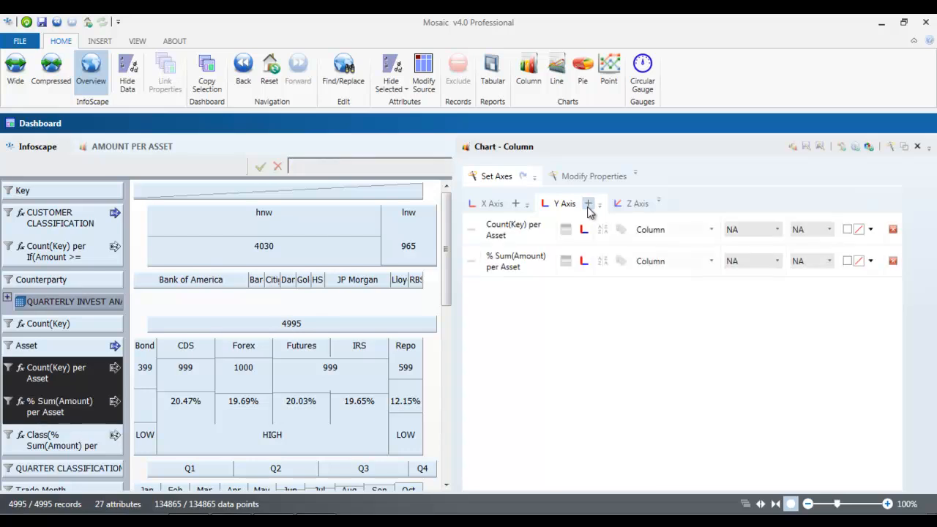
pyautogui.click(637, 205)
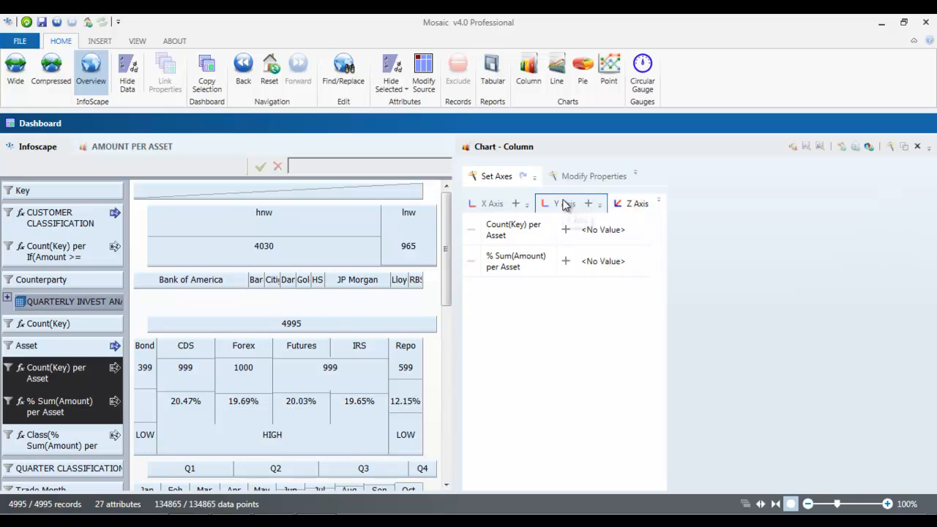
pyautogui.click(565, 205)
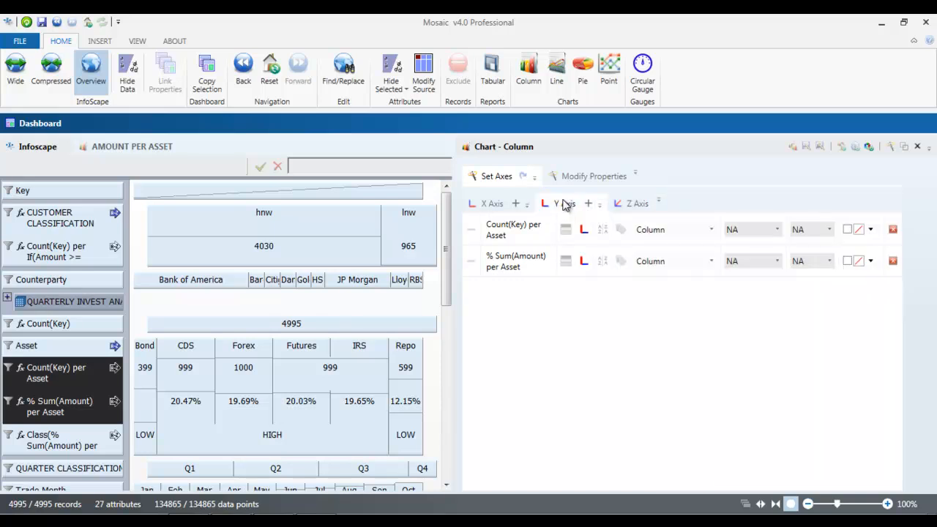
pyautogui.click(869, 146)
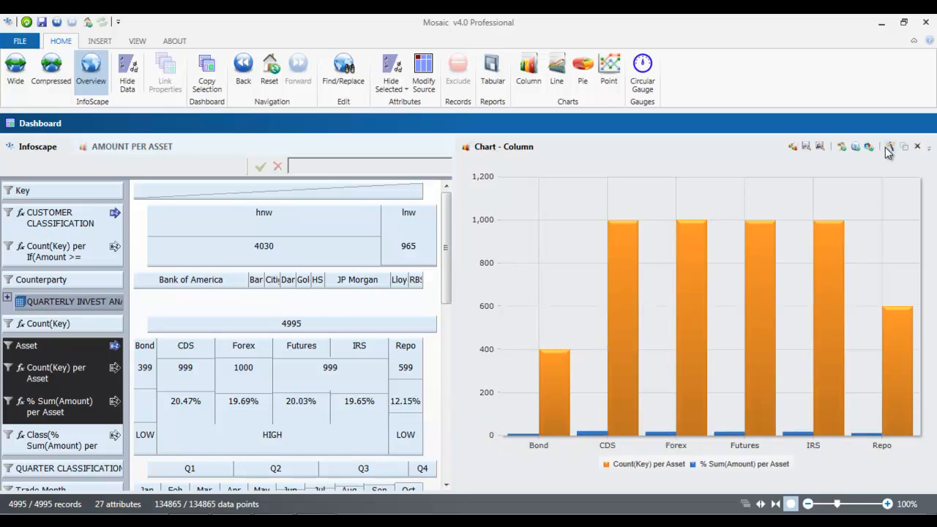
# Step: Draw % Sum(Amount) per Asset as a line instead of columns
pyautogui.click(891, 149)
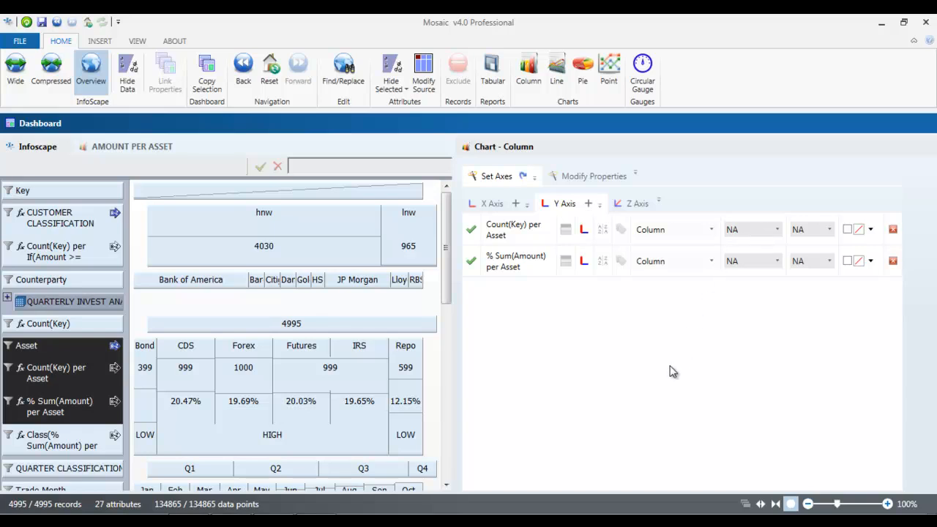
pyautogui.click(584, 263)
pyautogui.click(584, 265)
pyautogui.click(712, 264)
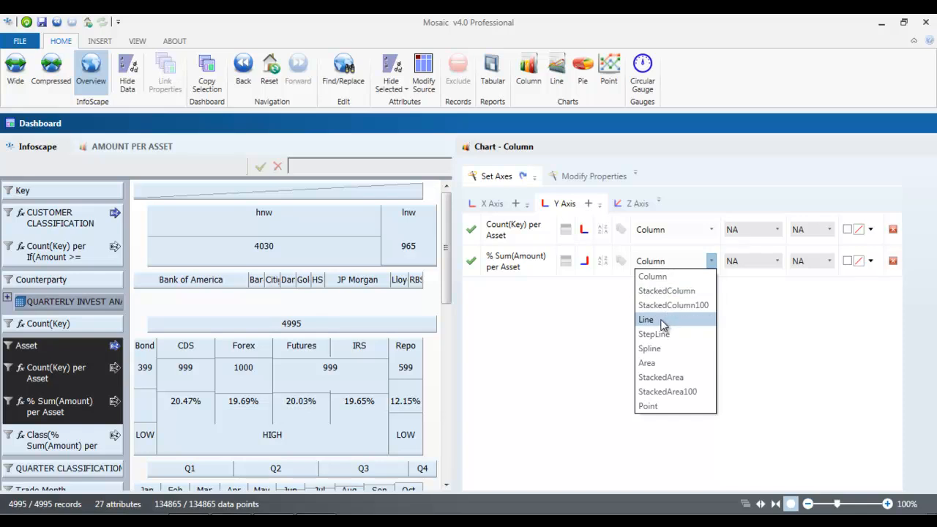
pyautogui.click(663, 325)
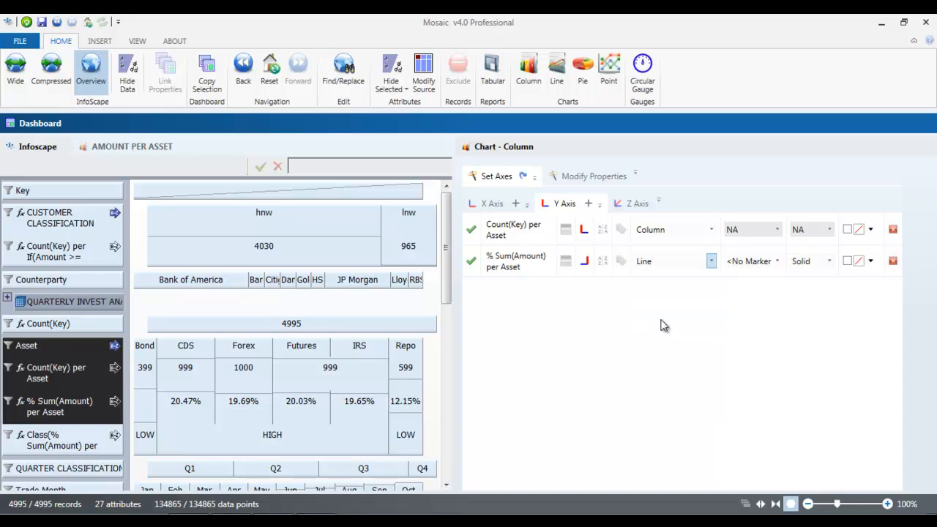
# Step: Style the line with diamond markers, a dashed pattern and bright green colour
pyautogui.click(779, 264)
pyautogui.click(755, 320)
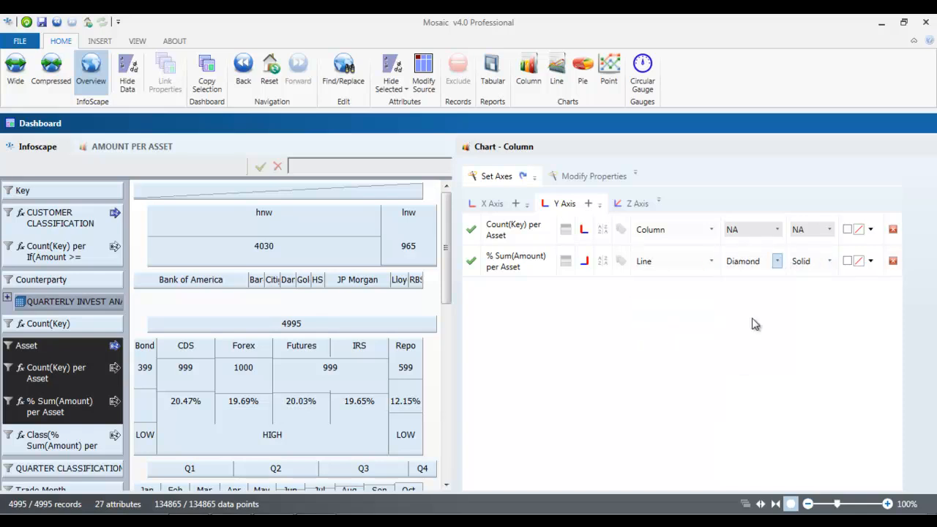
pyautogui.click(829, 262)
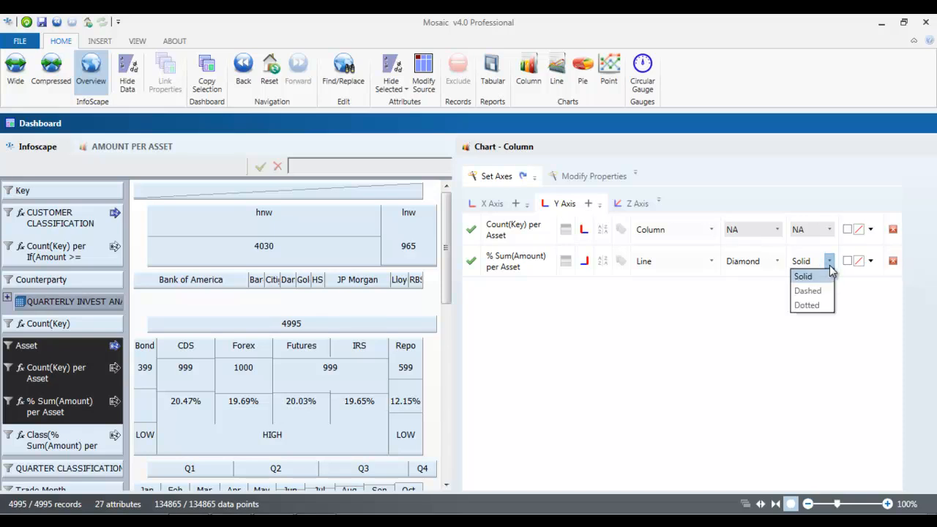
pyautogui.click(816, 291)
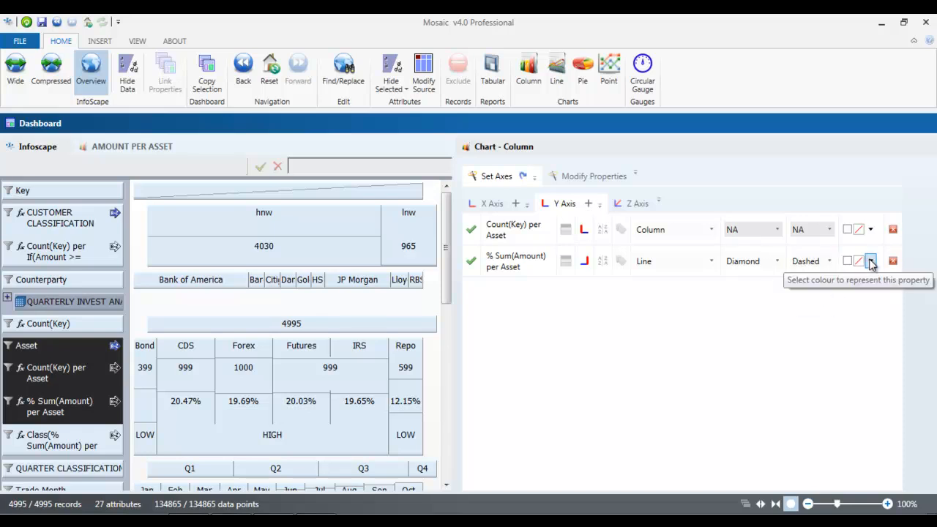
pyautogui.click(870, 262)
pyautogui.click(863, 343)
pyautogui.moveTo(775, 286); pyautogui.dragTo(844, 290)
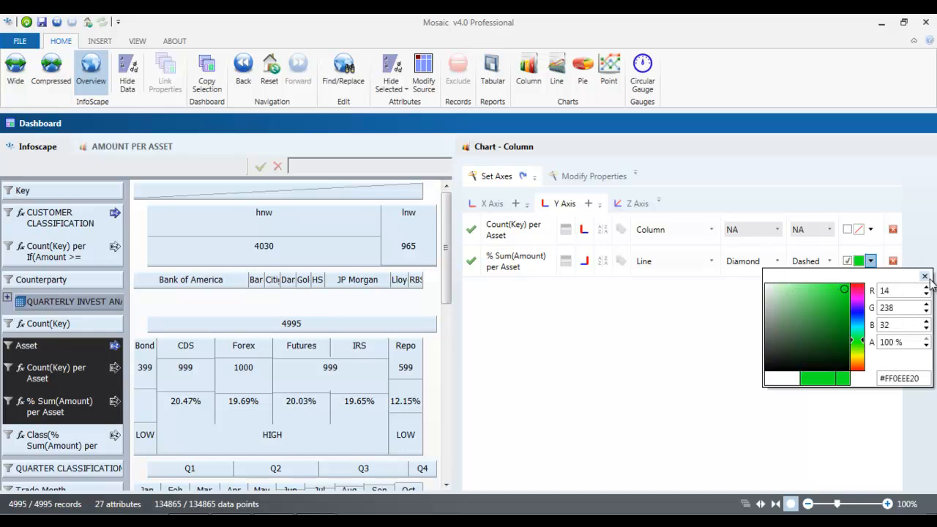
pyautogui.click(925, 277)
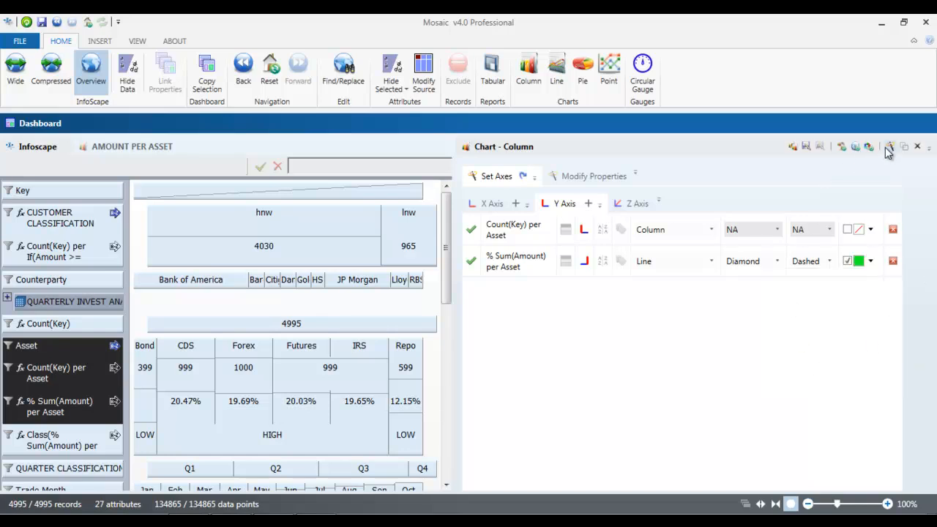
pyautogui.click(843, 148)
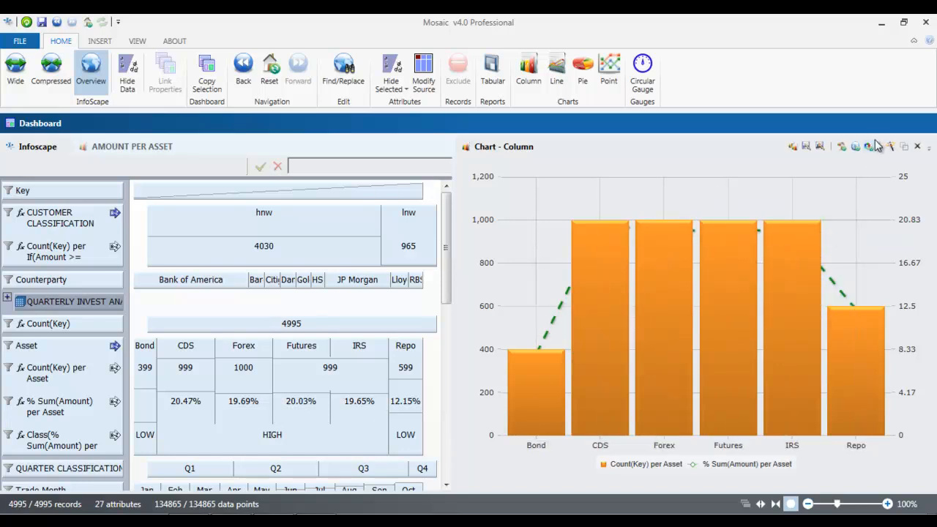
# Step: Place % Sum(Amount) per Asset above Count(Key), redraw, and reopen the axis series settings
pyautogui.click(892, 147)
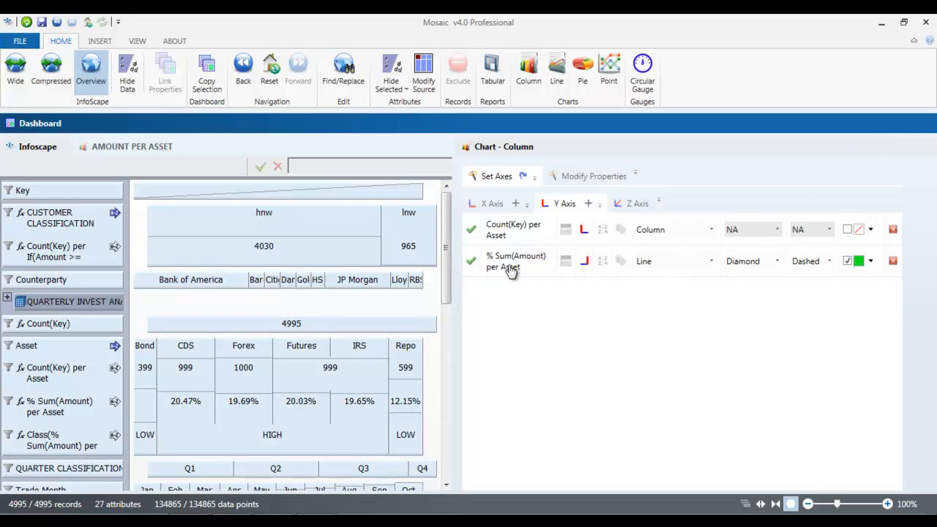
pyautogui.moveTo(516, 262); pyautogui.dragTo(511, 234)
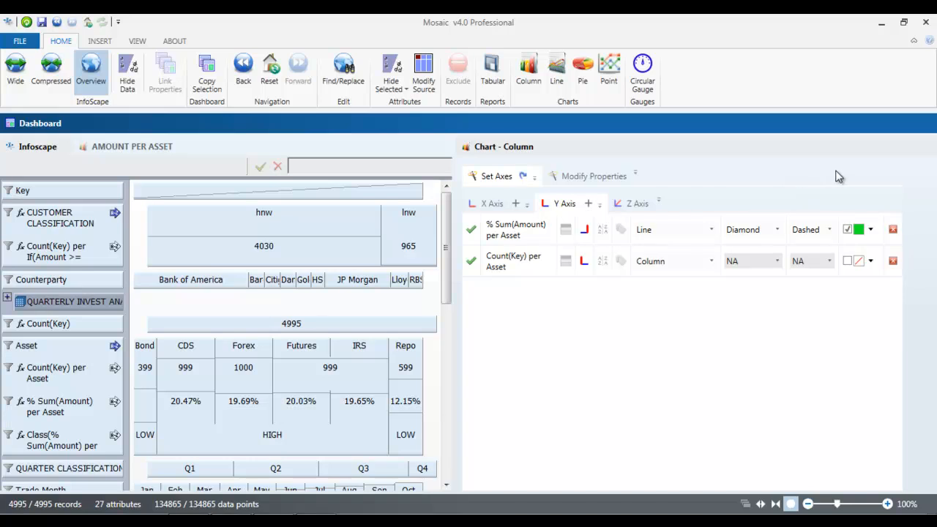
pyautogui.click(843, 148)
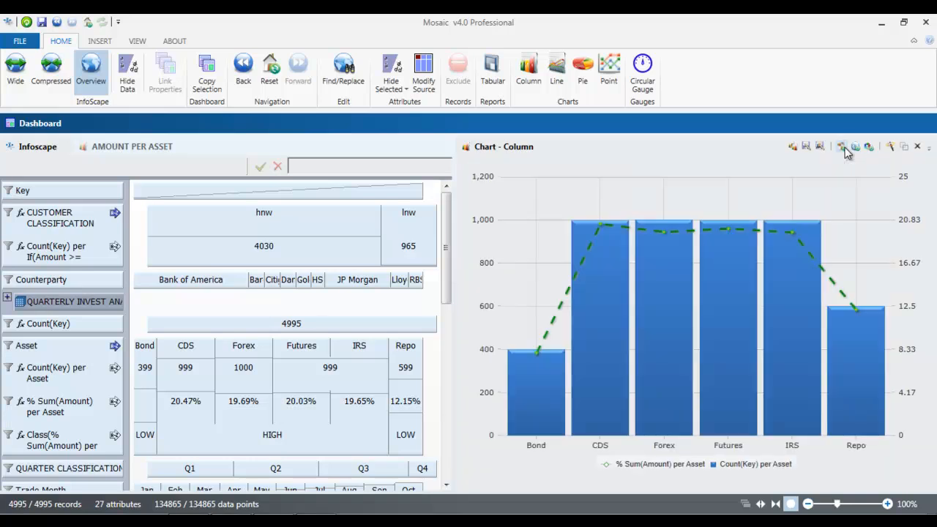
pyautogui.moveTo(551, 343)
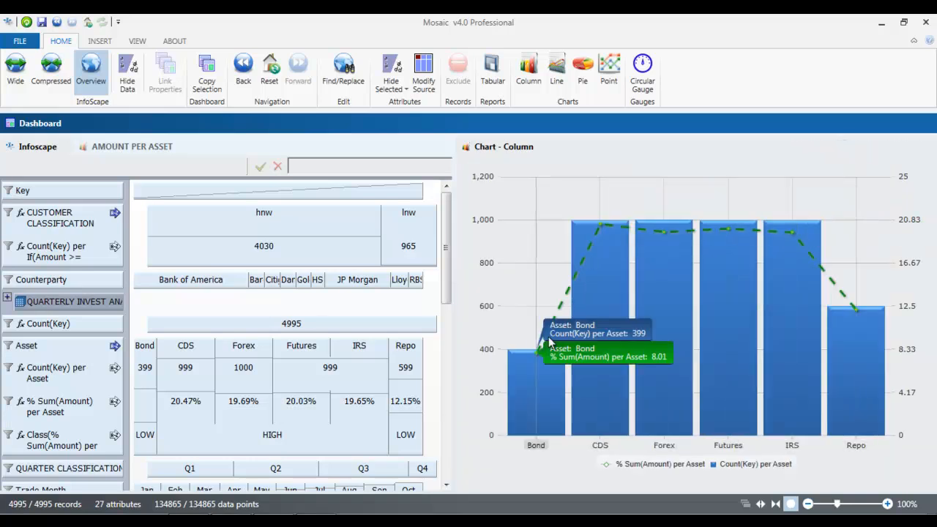
pyautogui.moveTo(842, 297)
pyautogui.click(890, 148)
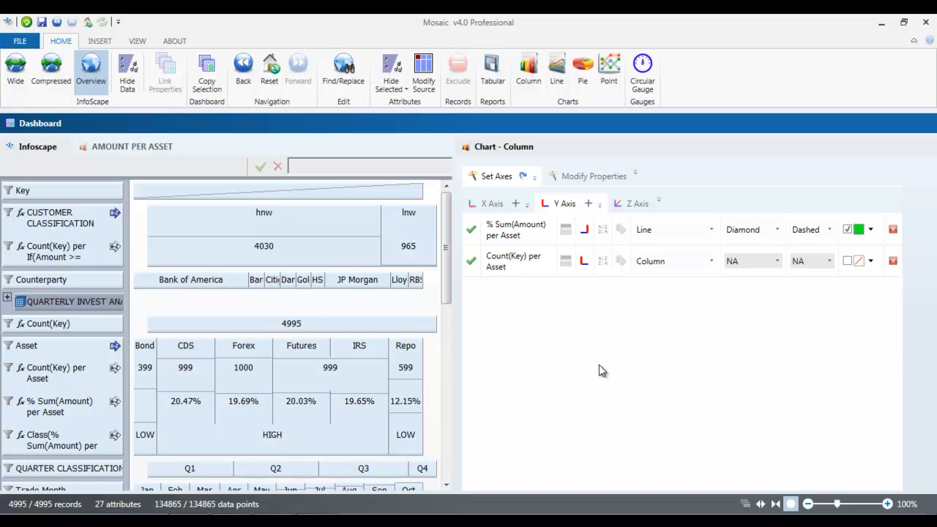
# Step: Colour Count(Key) per Asset with 3 colours based on the average of shown values, bold
pyautogui.click(566, 264)
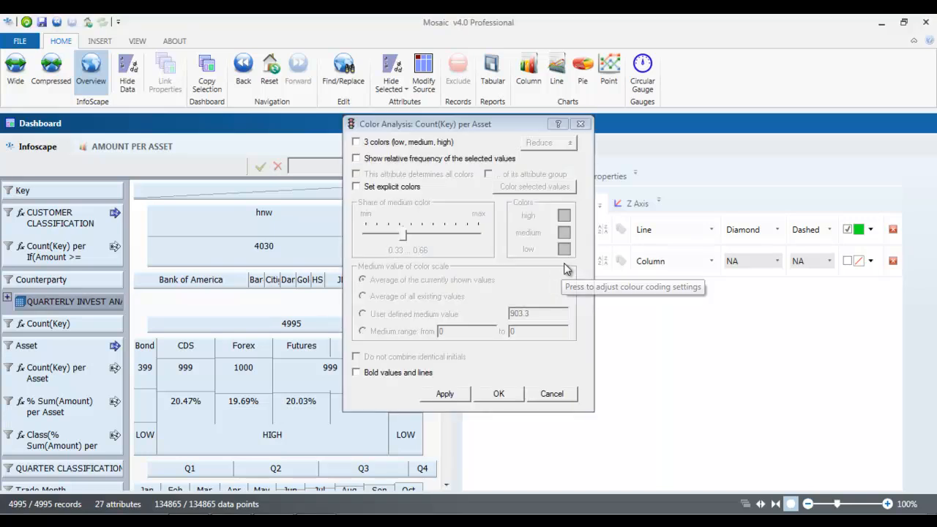
pyautogui.click(359, 143)
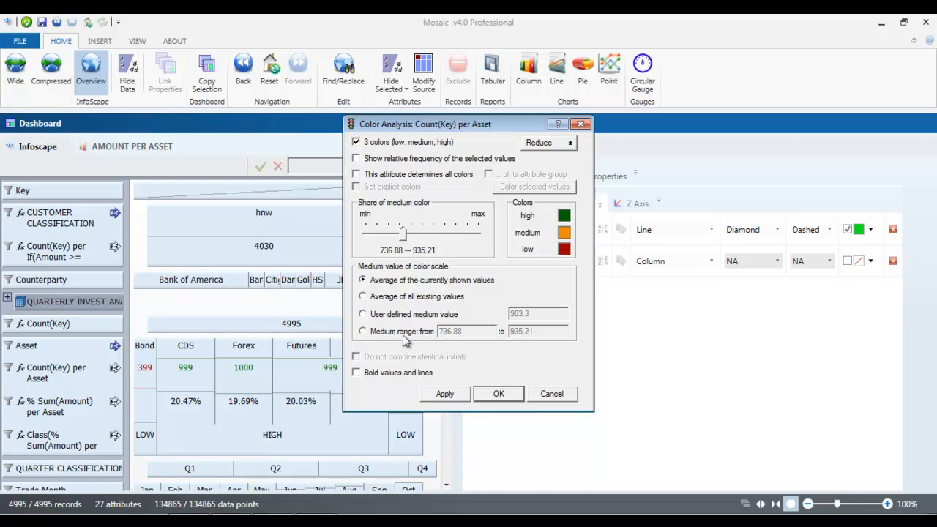
pyautogui.click(363, 332)
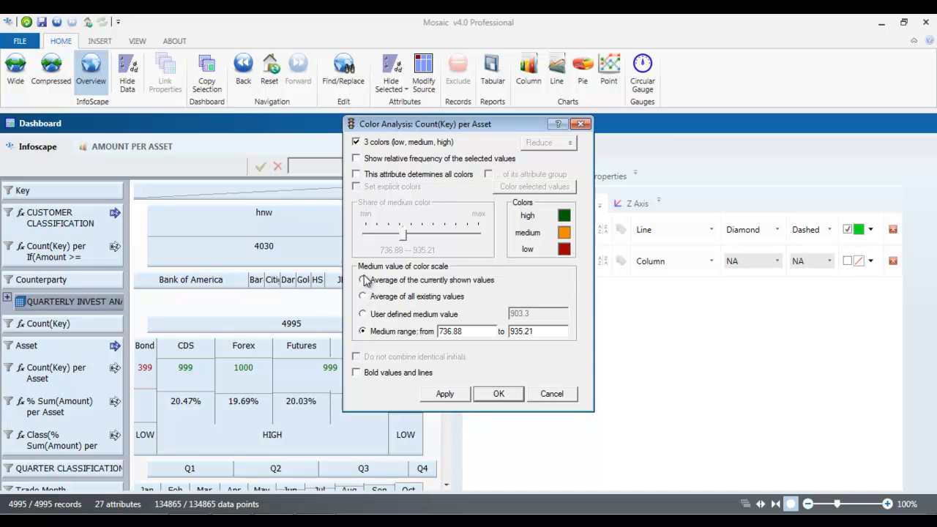
pyautogui.click(363, 279)
pyautogui.click(357, 372)
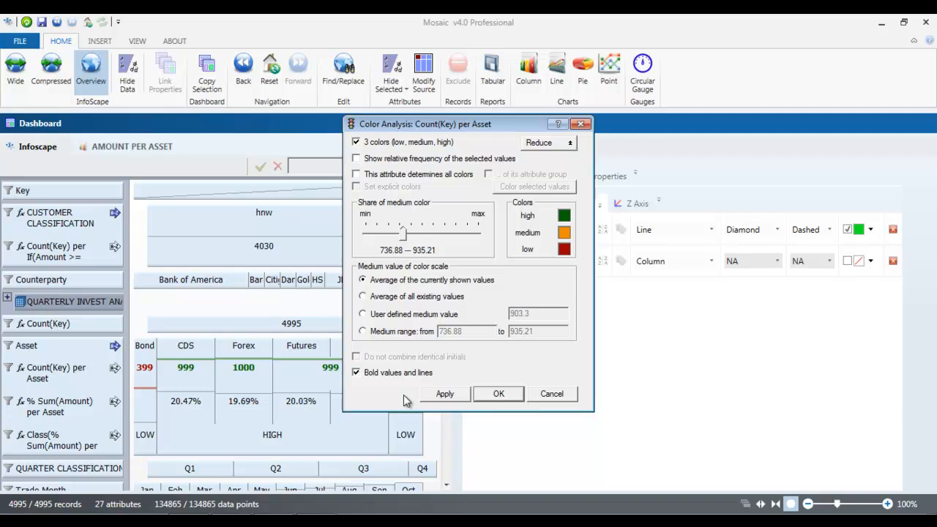
pyautogui.click(515, 395)
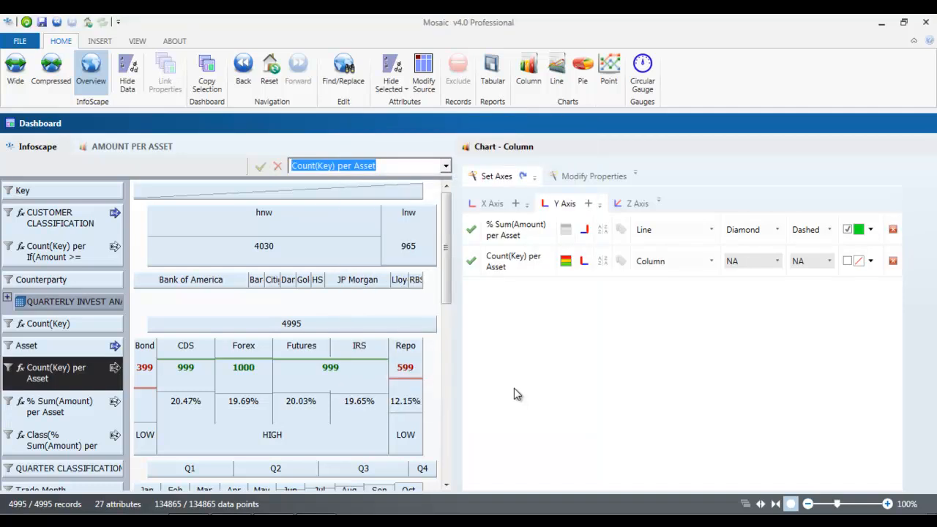
# Step: Add value labels to both series, redraw, and drag the column chart toward the tab strip
pyautogui.click(621, 263)
pyautogui.click(622, 232)
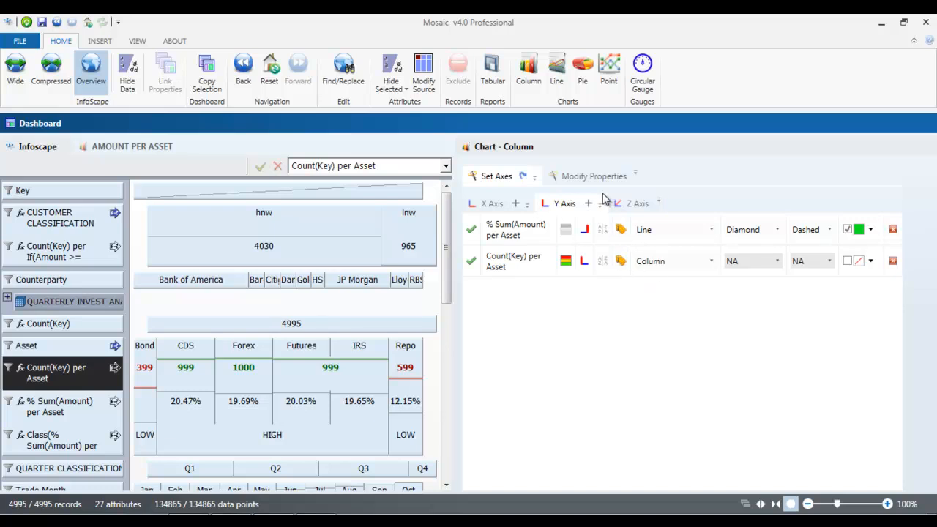
pyautogui.moveTo(886, 148)
pyautogui.click(853, 146)
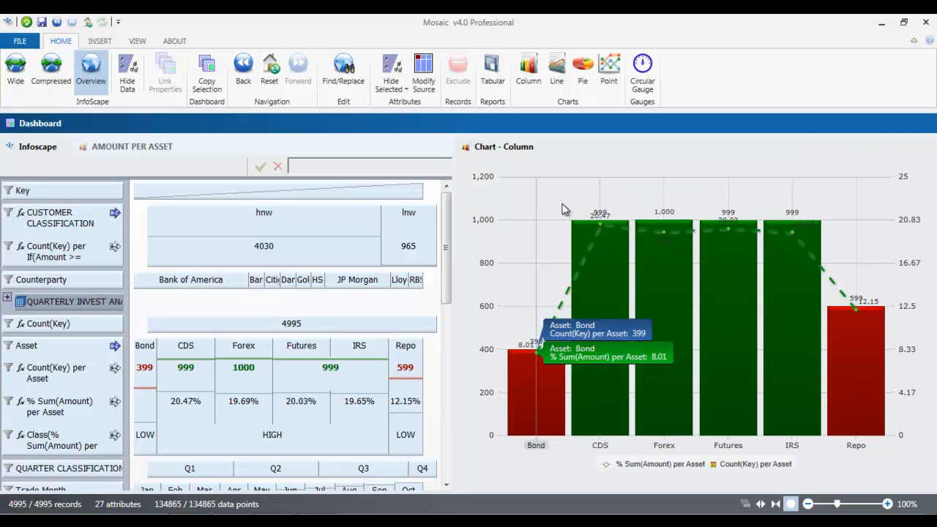
pyautogui.moveTo(587, 228)
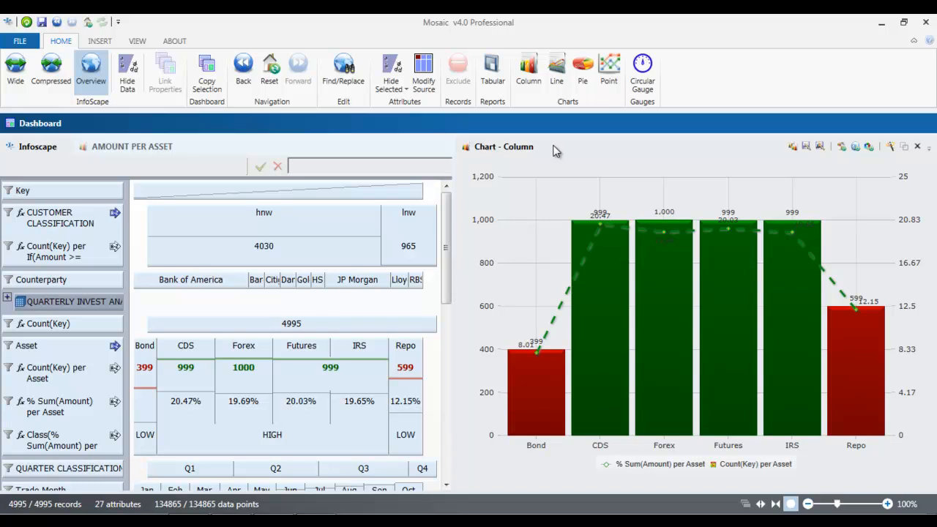
pyautogui.moveTo(555, 150); pyautogui.dragTo(235, 321)
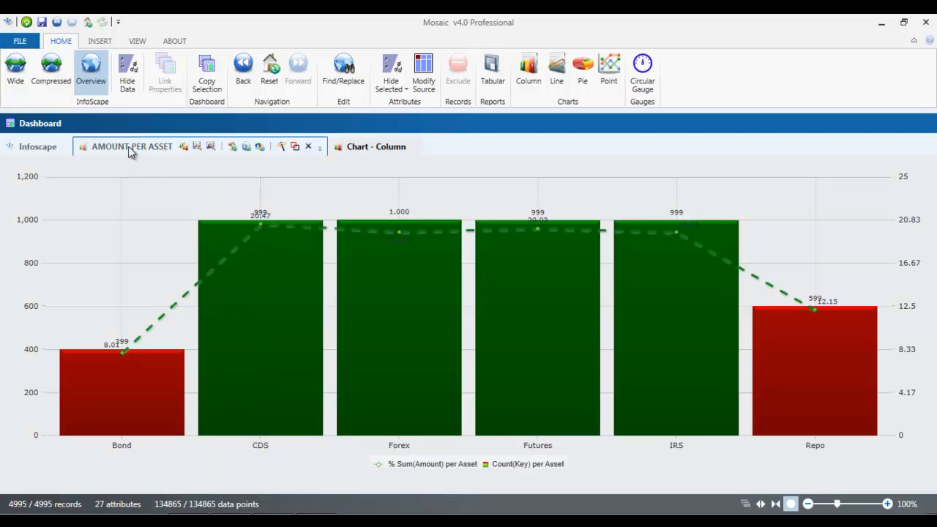
# Step: Check the AMOUNT PER ASSET and docked column chart tabs, then go back to the Infoscape grid
pyautogui.click(129, 148)
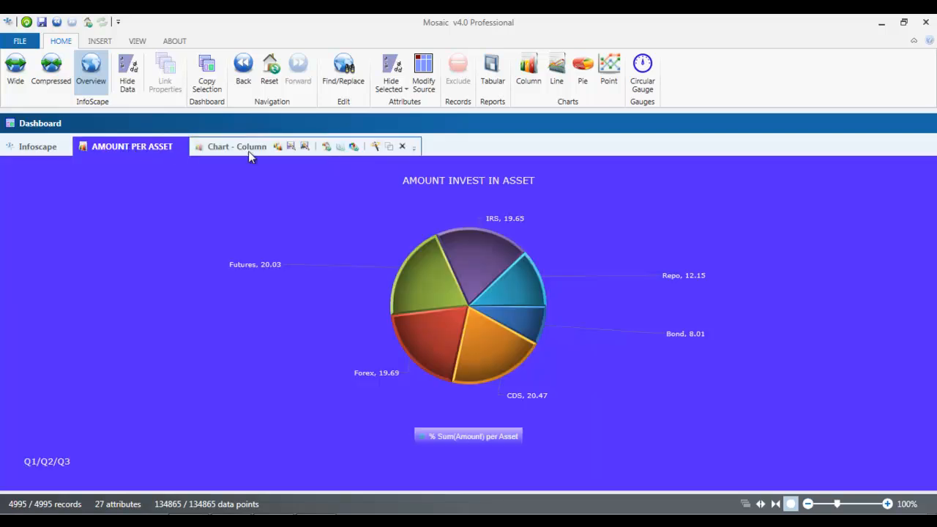
pyautogui.click(248, 151)
pyautogui.click(42, 147)
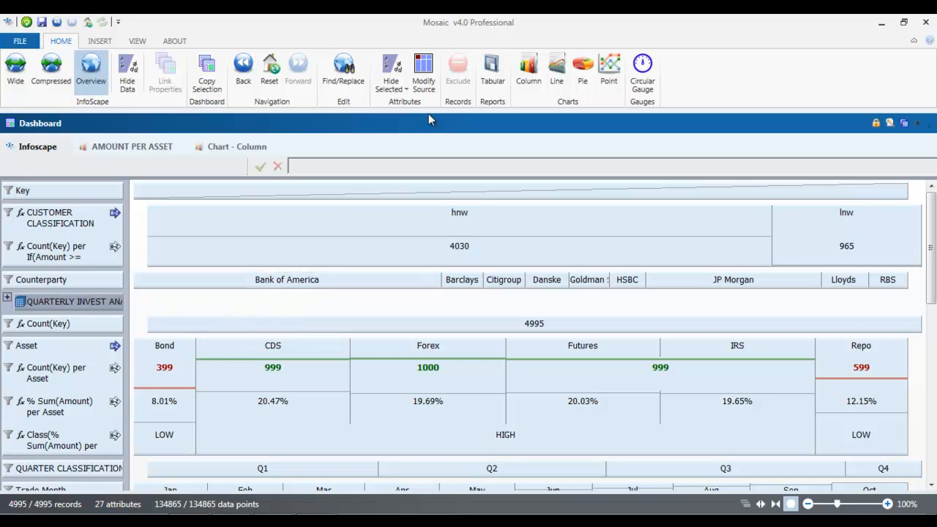
# Step: Create a tabular report with Counterparty, Amount and Product added as columns
pyautogui.click(492, 80)
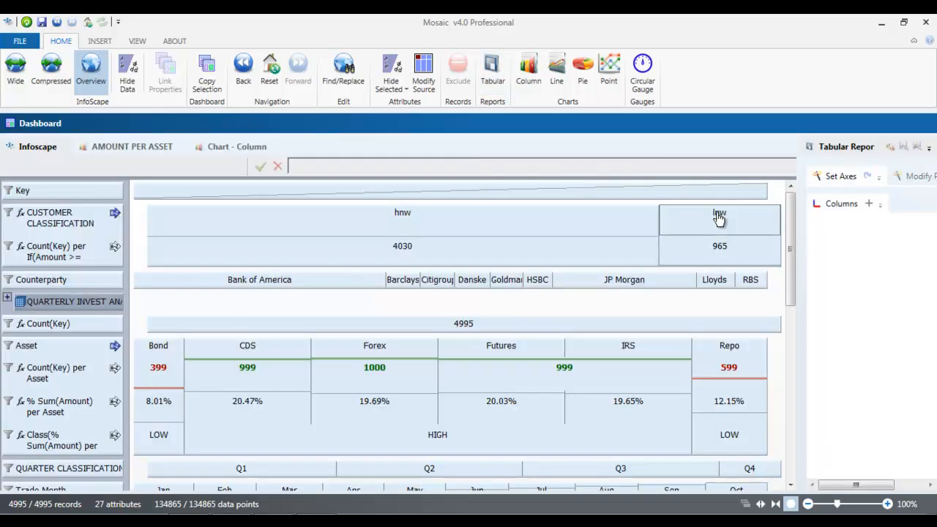
pyautogui.moveTo(787, 251); pyautogui.dragTo(542, 255)
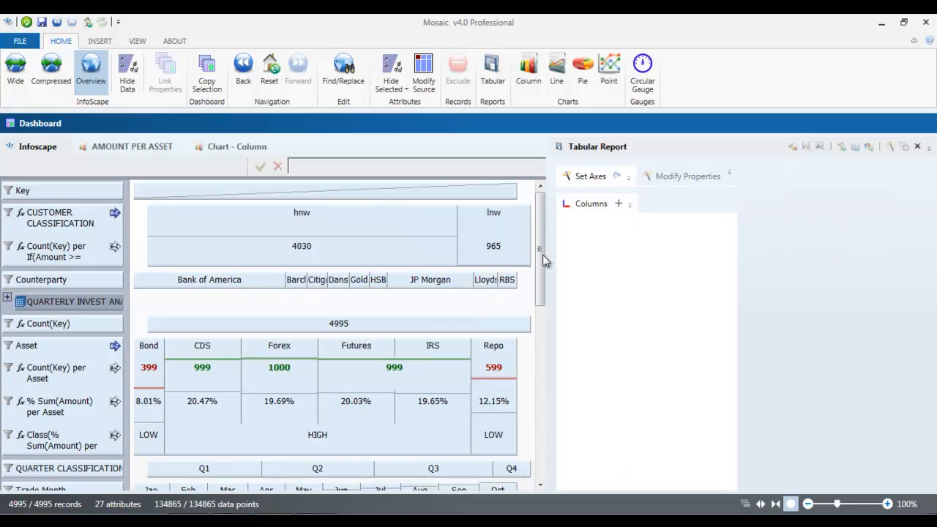
pyautogui.click(76, 280)
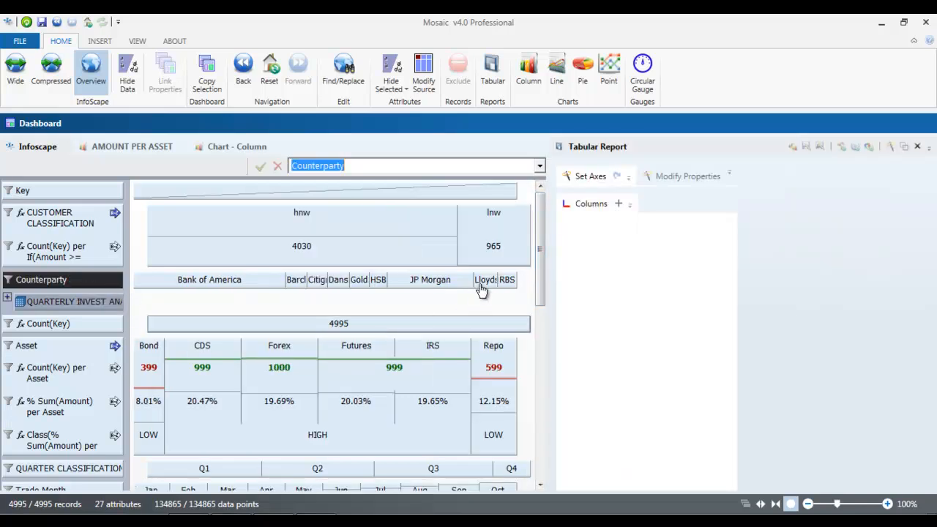
pyautogui.moveTo(540, 268); pyautogui.dragTo(539, 312)
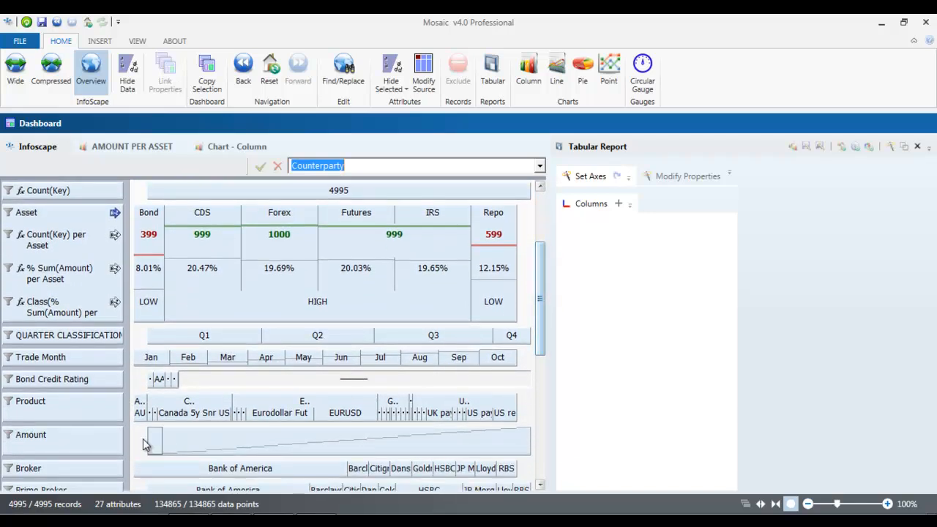
pyautogui.click(93, 450)
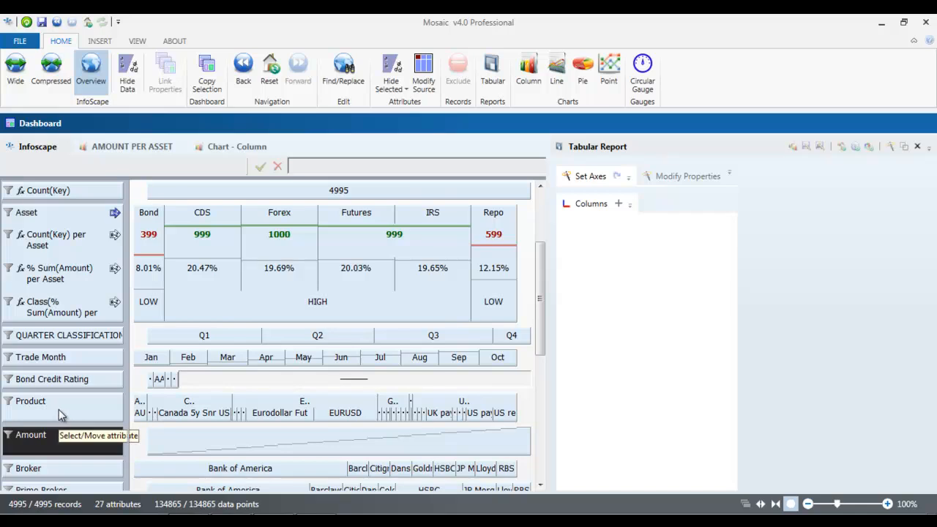
pyautogui.keyDown('ctrl'); pyautogui.click(87, 416); pyautogui.keyUp('ctrl')
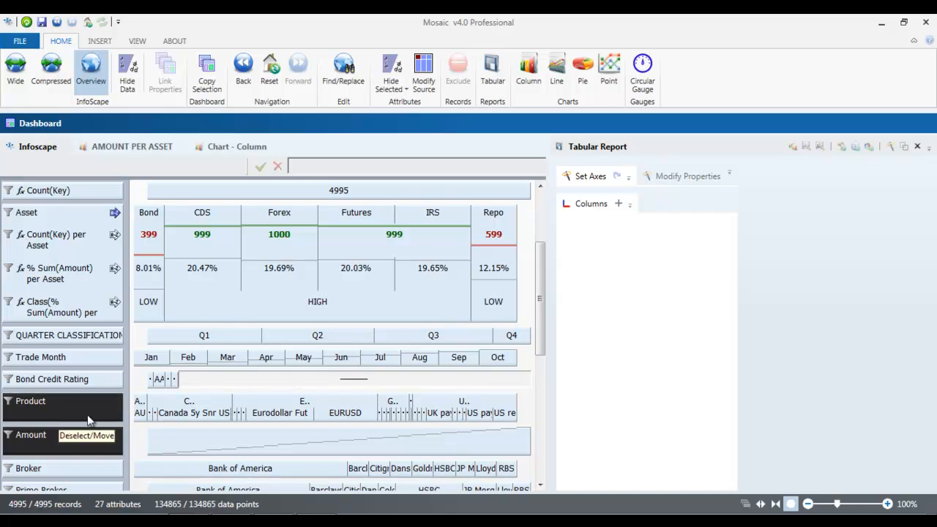
pyautogui.click(619, 205)
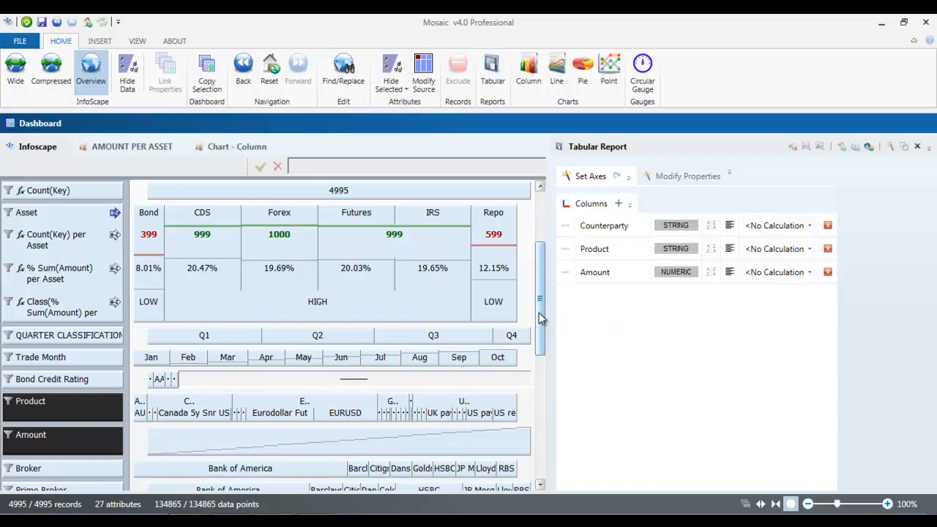
pyautogui.moveTo(547, 319); pyautogui.dragTo(489, 315)
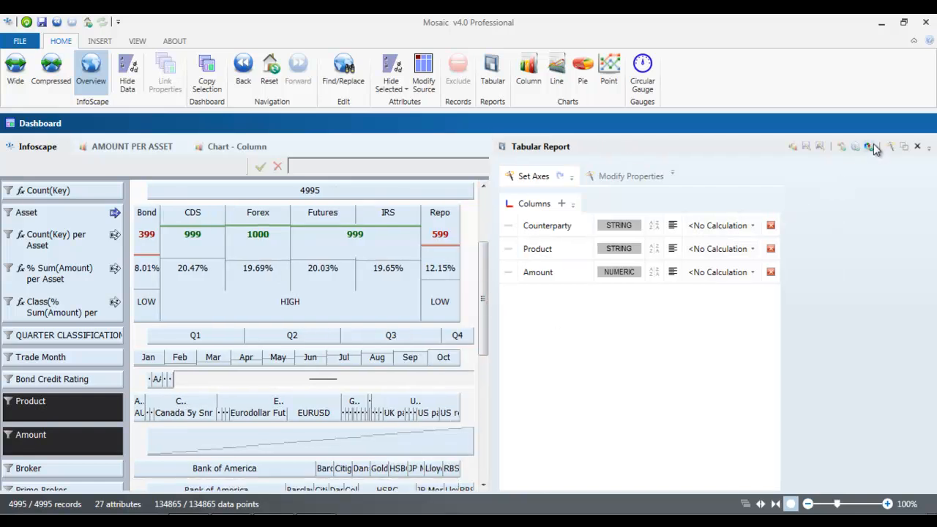
# Step: Generate the report, then set Amount's calculation to Sum and Product's to Count
pyautogui.click(870, 145)
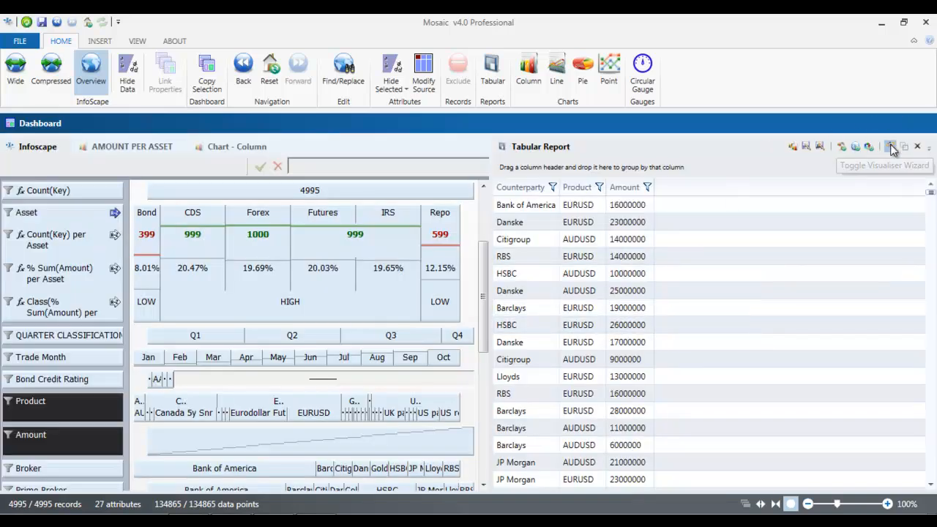
pyautogui.click(890, 146)
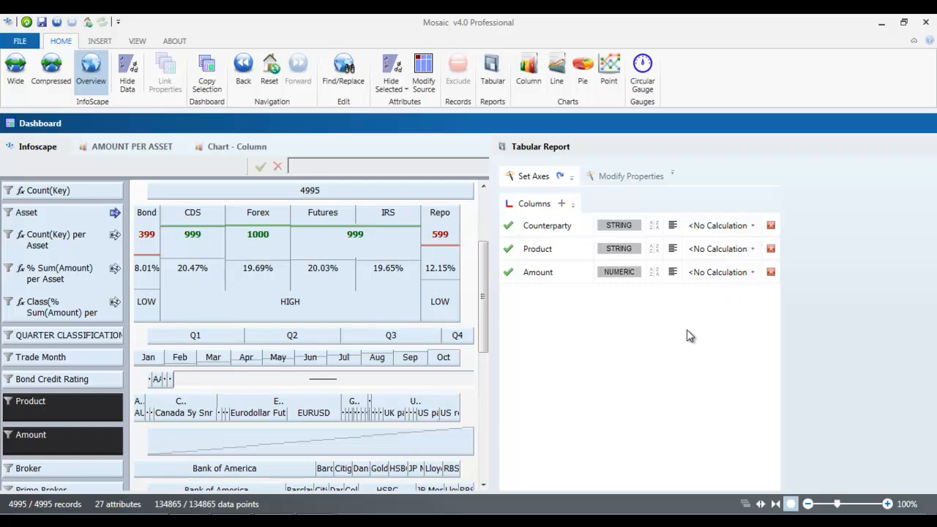
pyautogui.click(753, 272)
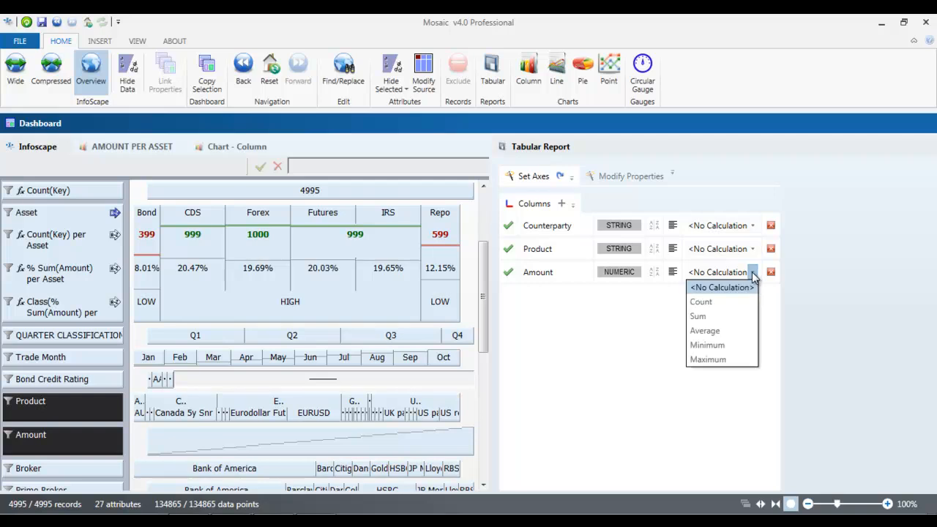
pyautogui.click(719, 321)
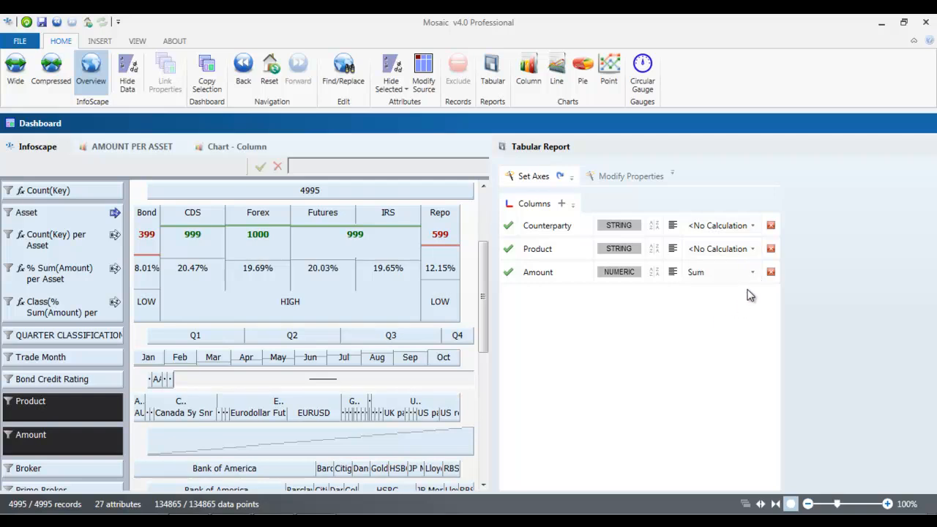
pyautogui.click(752, 249)
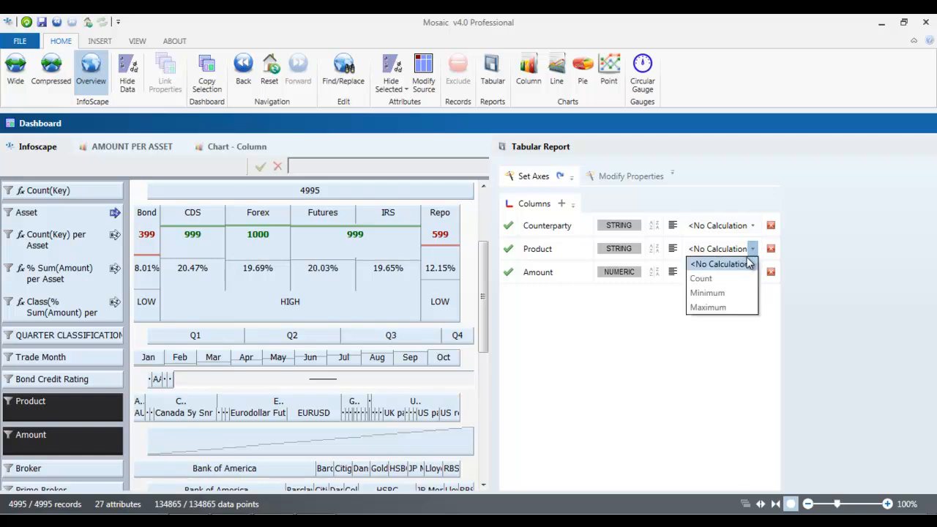
pyautogui.click(735, 280)
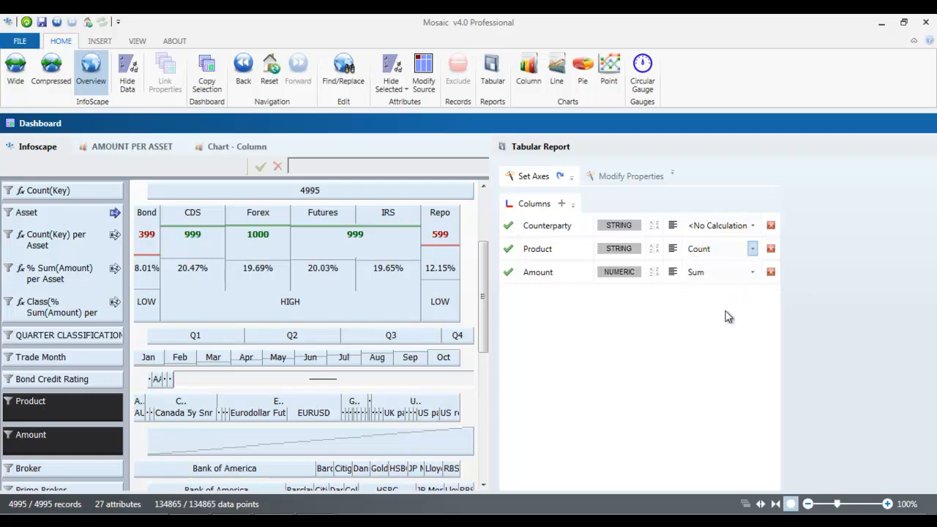
# Step: Refresh the report and group its rows by Counterparty, checking the Bank of America group
pyautogui.moveTo(867, 150)
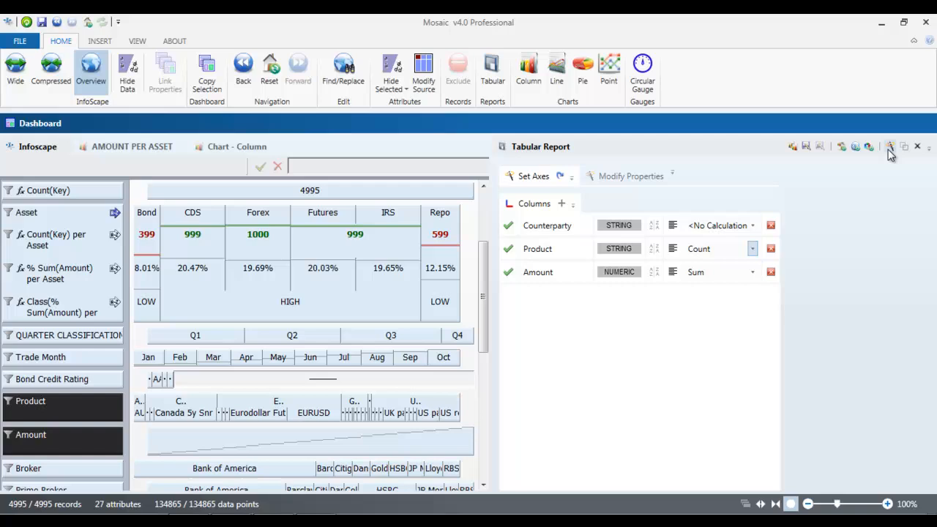
pyautogui.click(846, 148)
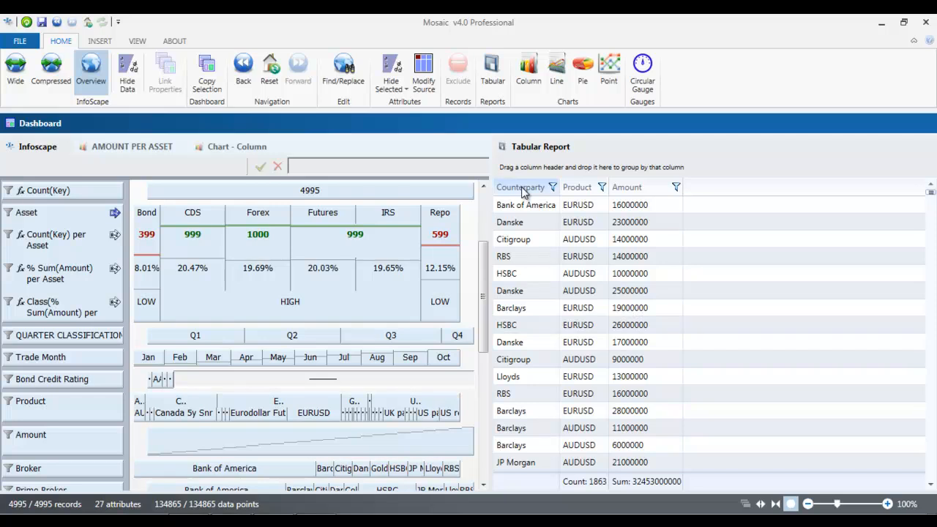
pyautogui.moveTo(522, 186); pyautogui.dragTo(538, 171)
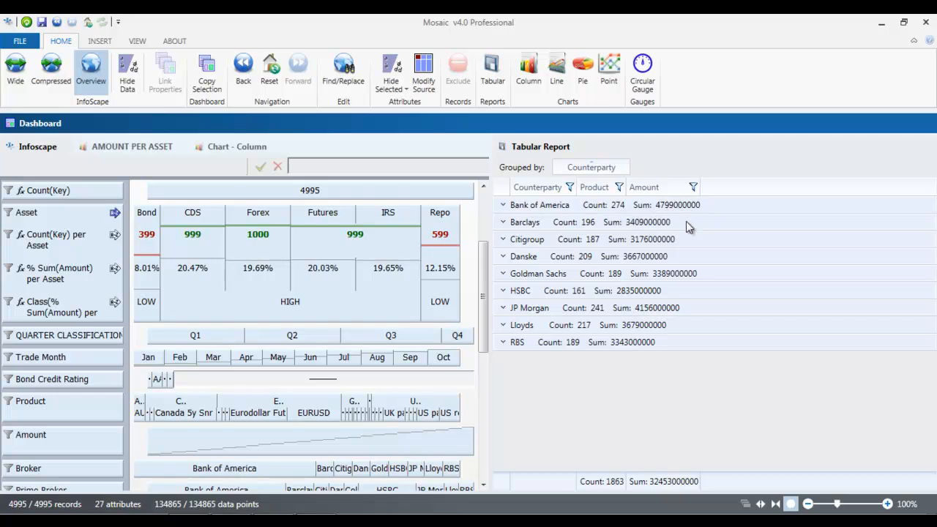
pyautogui.click(505, 207)
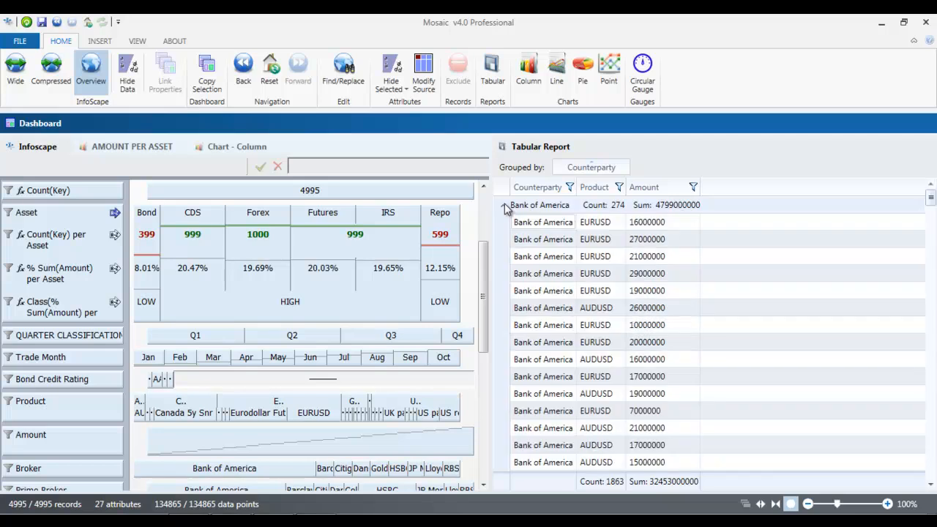
pyautogui.moveTo(930, 202)
pyautogui.mouseDown()
pyautogui.moveTo(931, 306)
pyautogui.moveTo(931, 198)
pyautogui.mouseUp()
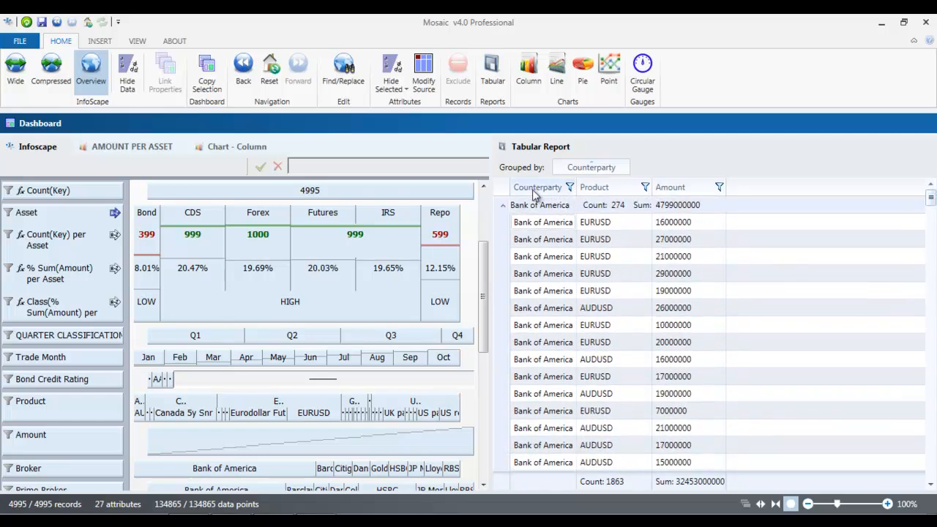
pyautogui.click(506, 208)
# Step: Regroup the report by Product only, giving each product's count and summed Amount
pyautogui.moveTo(606, 191); pyautogui.dragTo(661, 172)
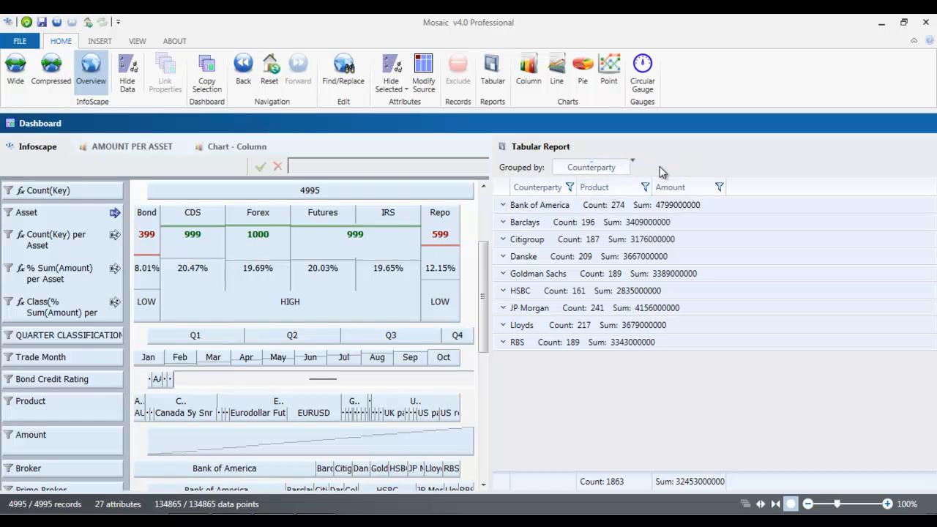
pyautogui.click(622, 168)
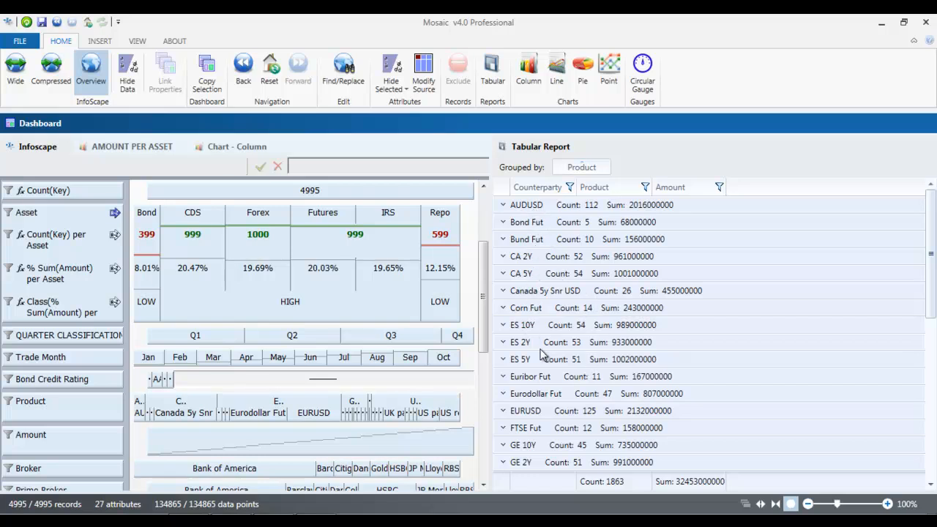
pyautogui.moveTo(932, 209)
pyautogui.mouseDown()
pyautogui.moveTo(933, 281)
pyautogui.moveTo(932, 192)
pyautogui.mouseUp()
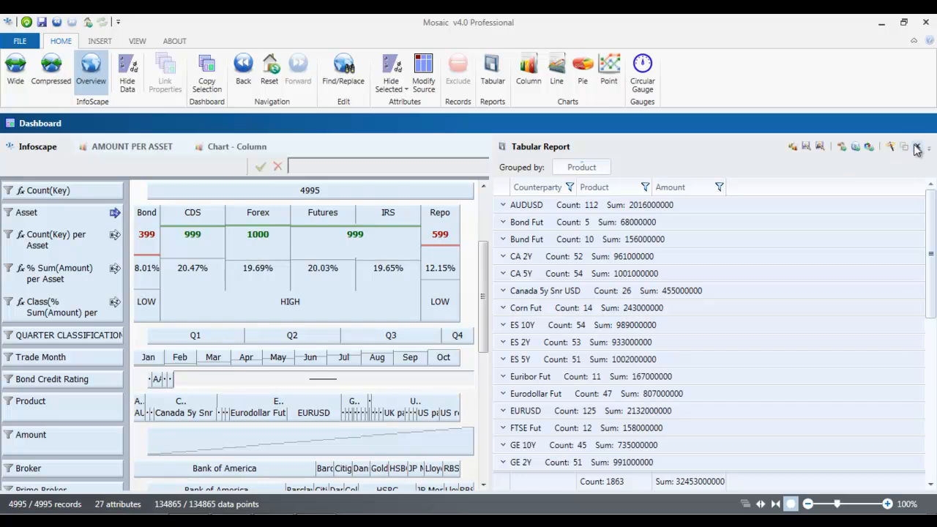
# Step: Remove row sums, dock the column chart above the report and the pie chart beside it
pyautogui.click(905, 149)
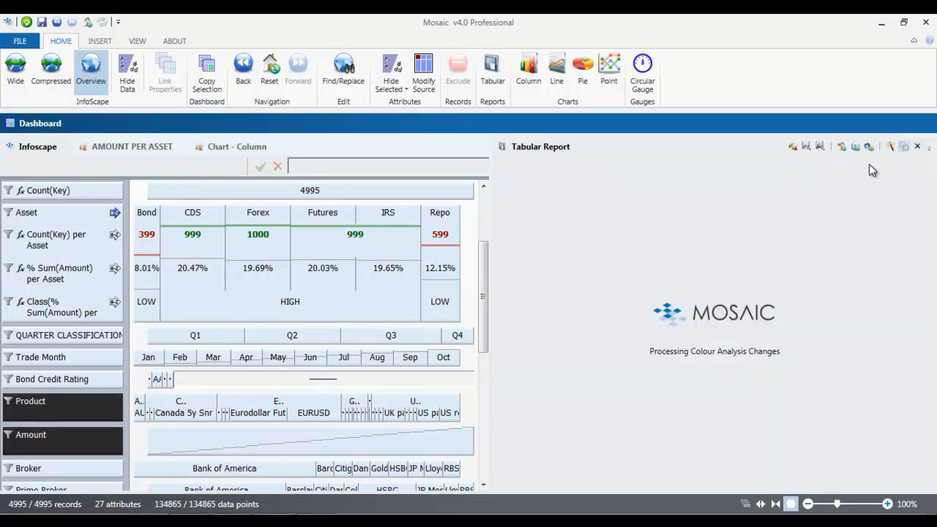
pyautogui.moveTo(236, 147); pyautogui.dragTo(712, 368)
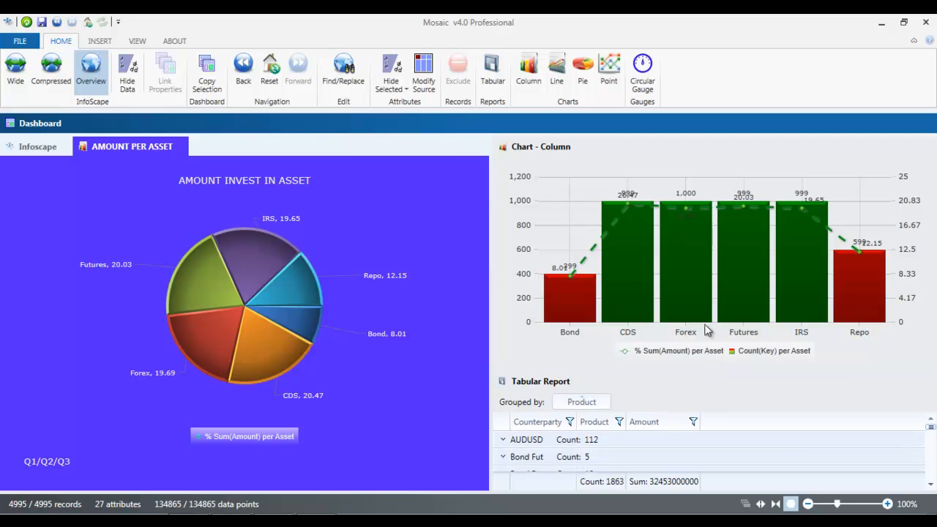
pyautogui.click(912, 43)
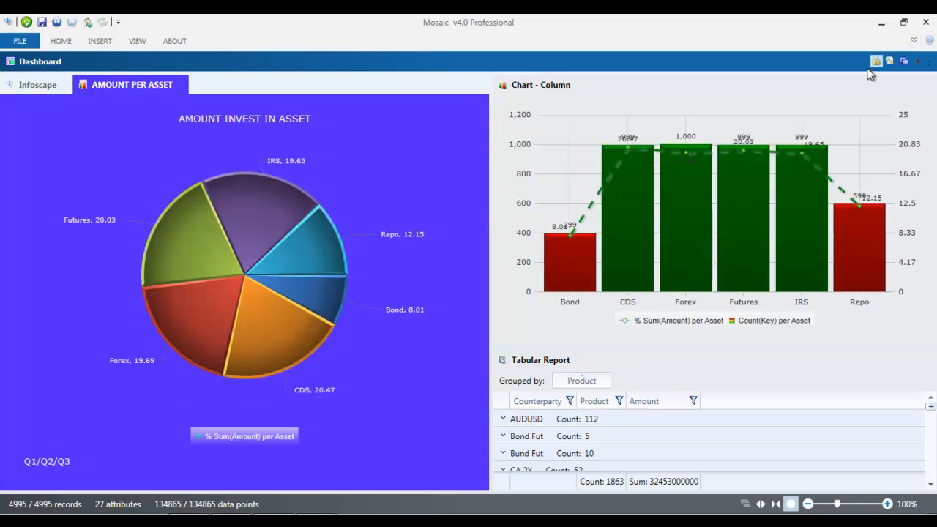
pyautogui.moveTo(96, 92)
pyautogui.moveTo(96, 92); pyautogui.dragTo(277, 288)
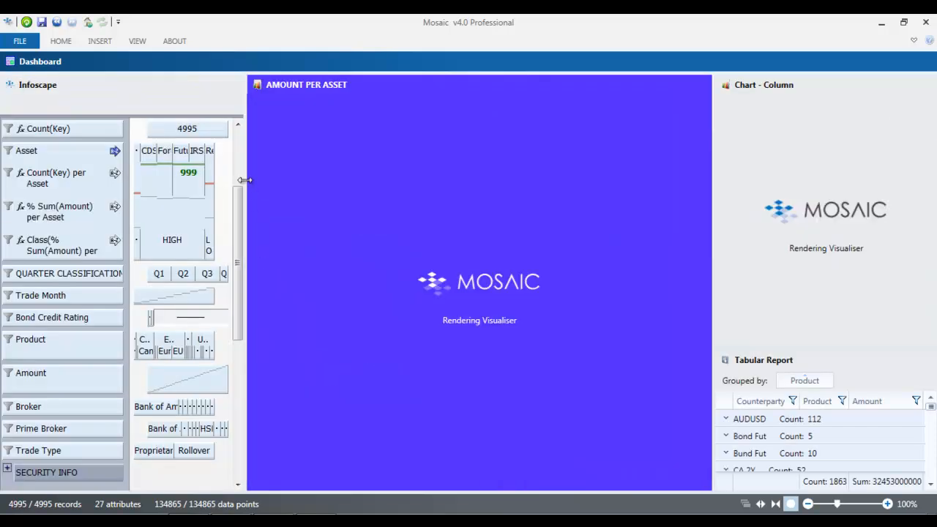
# Step: Hide field data previews, narrow the field list and shrink the pie panel to widen the column chart
pyautogui.moveTo(206, 63)
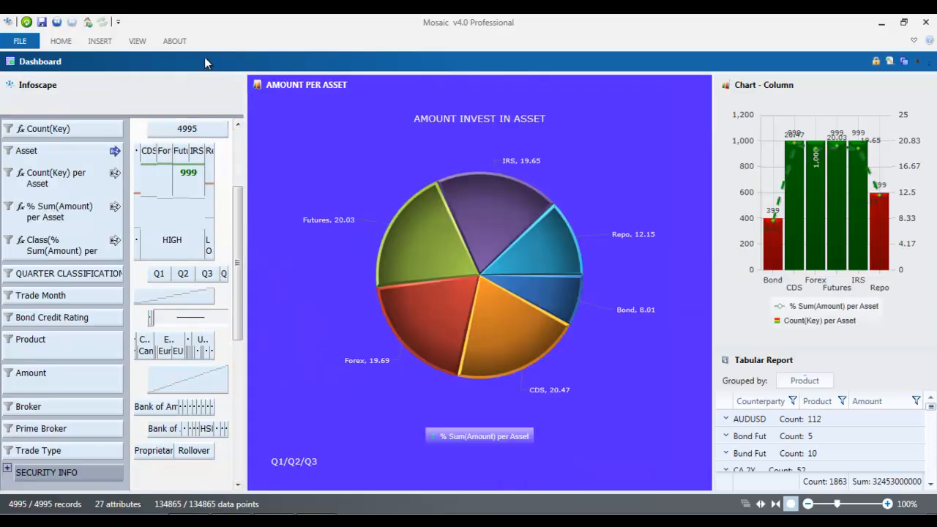
pyautogui.click(49, 43)
pyautogui.click(127, 70)
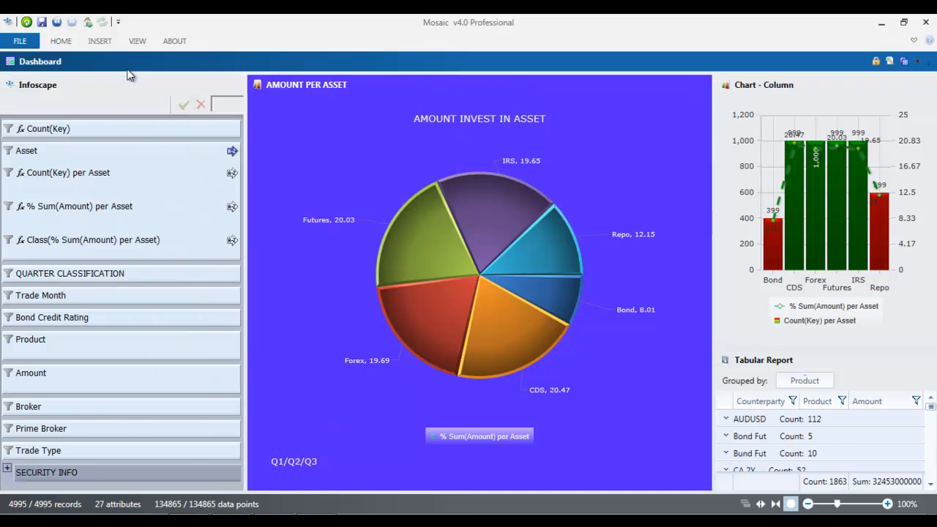
pyautogui.moveTo(244, 142); pyautogui.dragTo(131, 143)
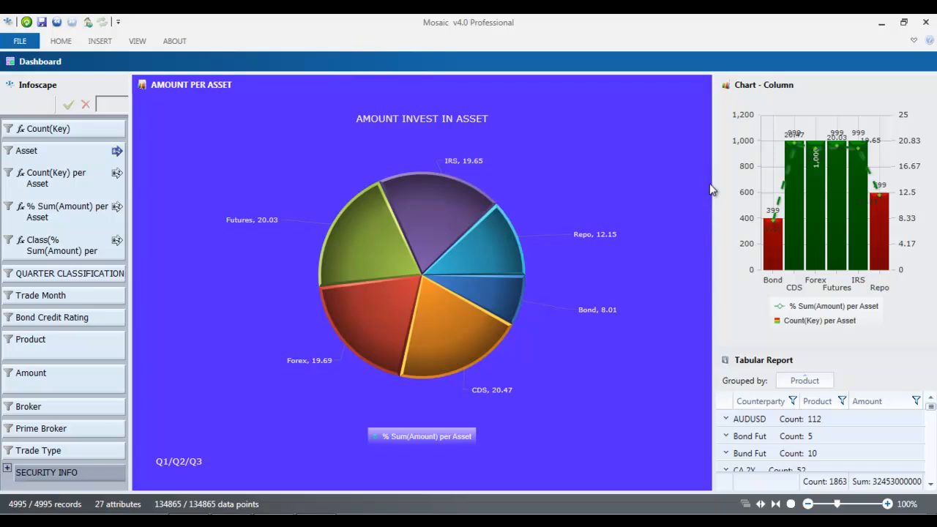
pyautogui.moveTo(712, 185); pyautogui.dragTo(564, 187)
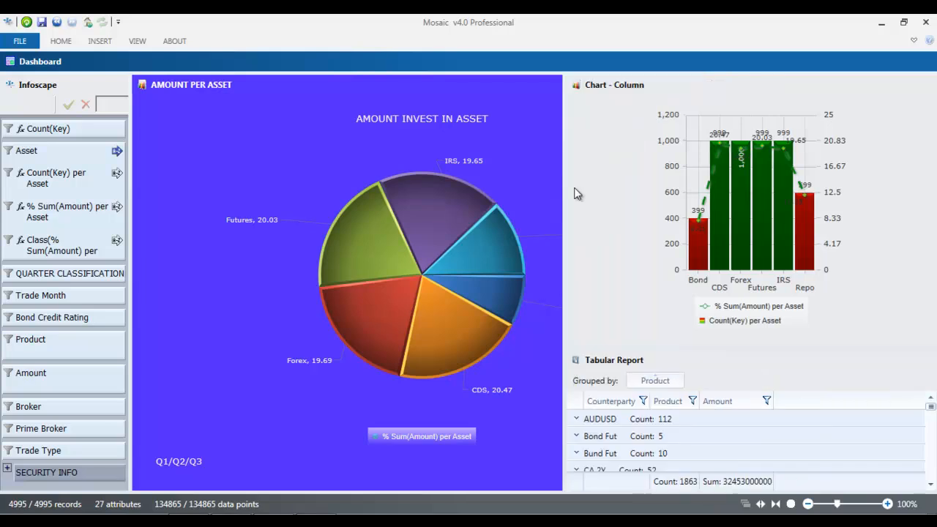
pyautogui.moveTo(523, 100)
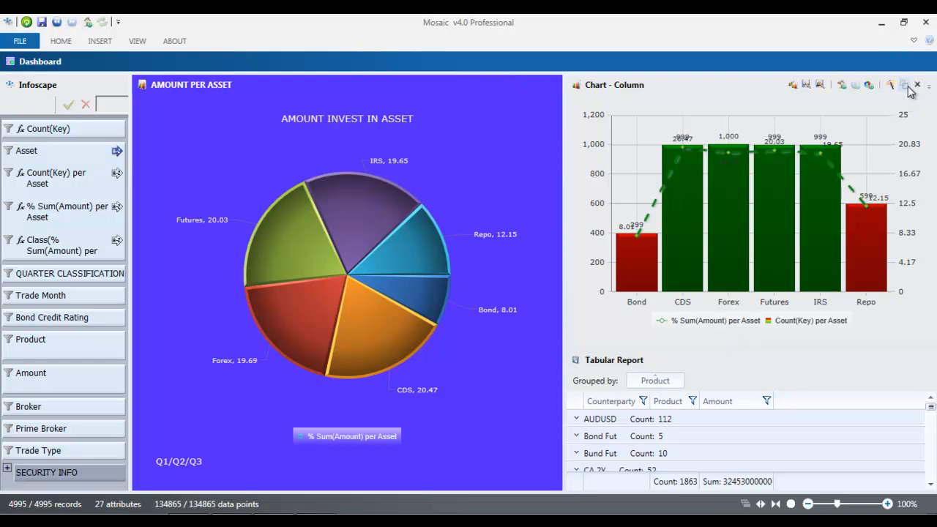
pyautogui.click(904, 87)
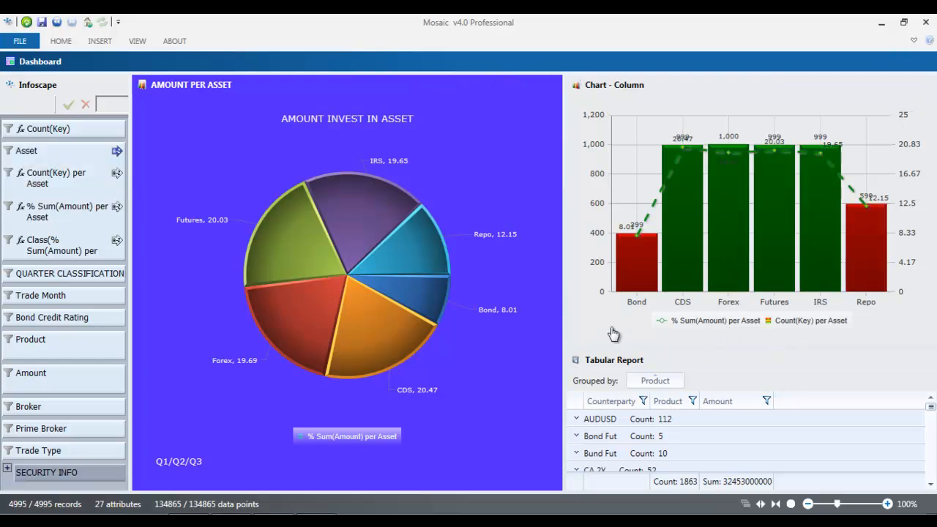
pyautogui.moveTo(306, 261)
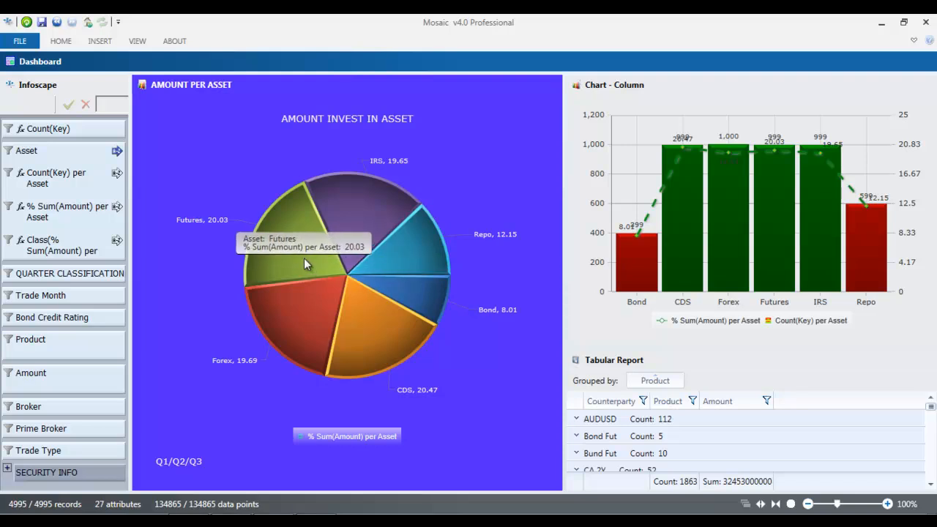
# Step: Filter the dashboard to Q1 from the Quarter Classification list, then zoom out to clear it
pyautogui.click(7, 279)
pyautogui.moveTo(58, 290); pyautogui.dragTo(55, 178)
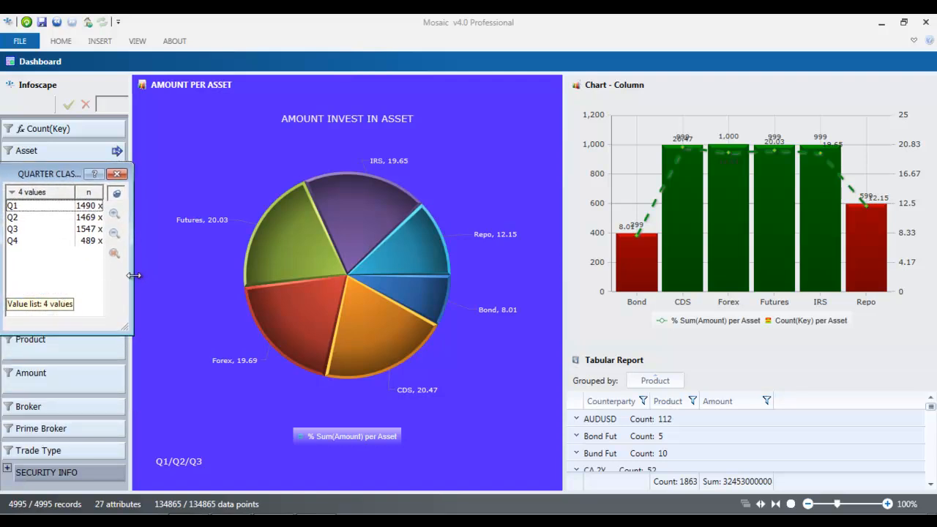
pyautogui.click(18, 206)
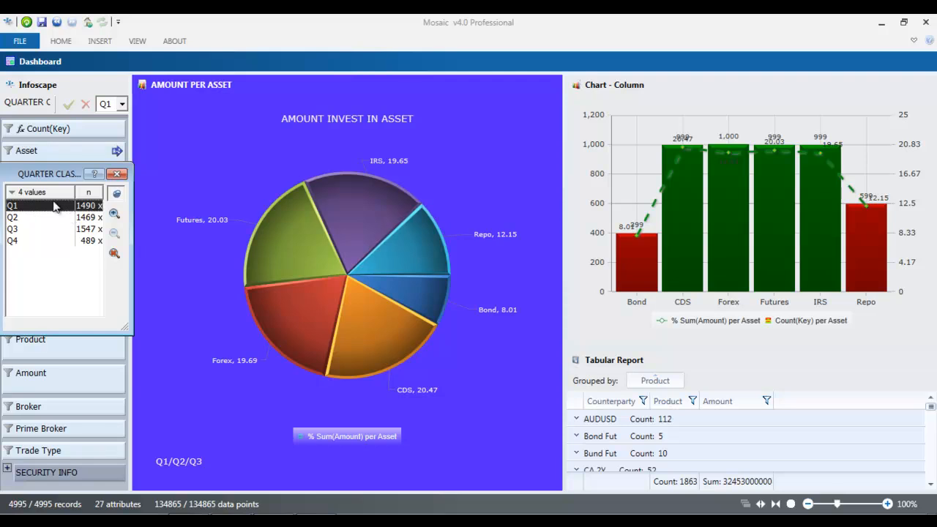
pyautogui.click(114, 213)
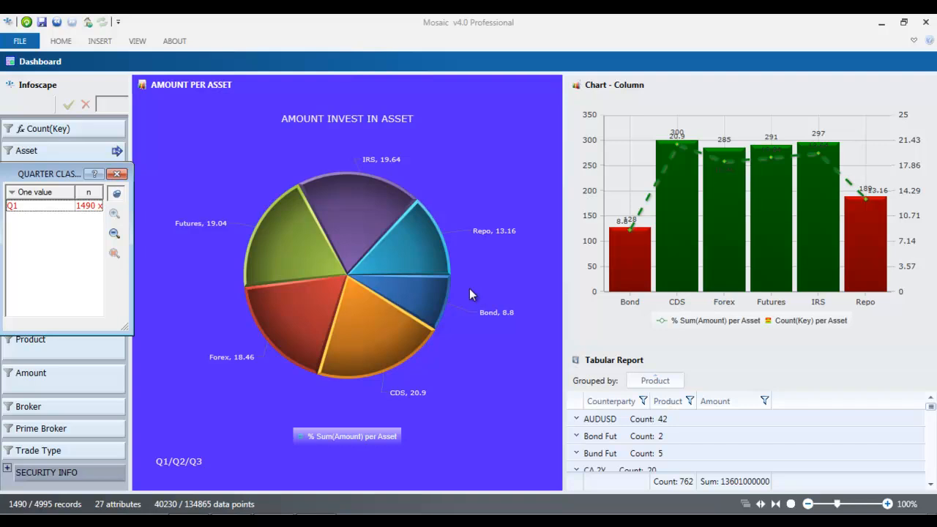
pyautogui.click(114, 235)
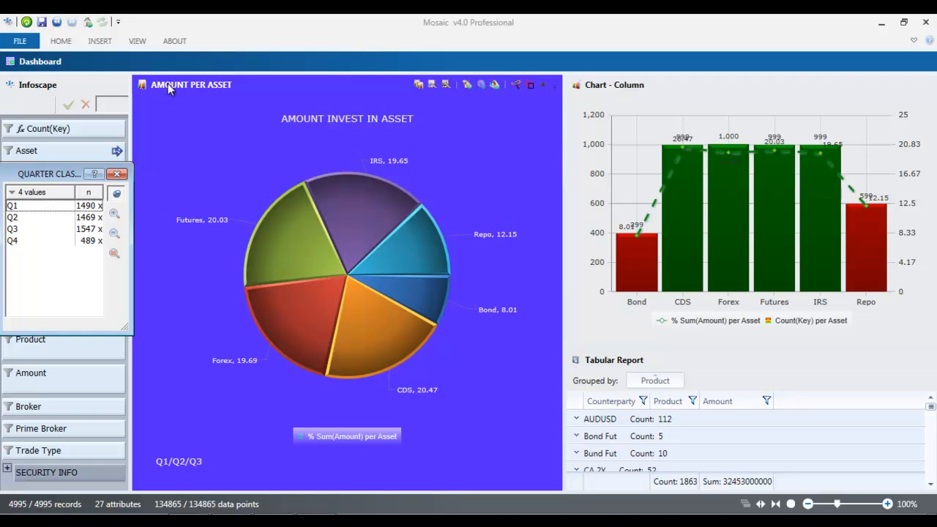
# Step: Save the dashboard to the Desktop as HEDGEFUNDDB1.mza via Save As
pyautogui.click(29, 40)
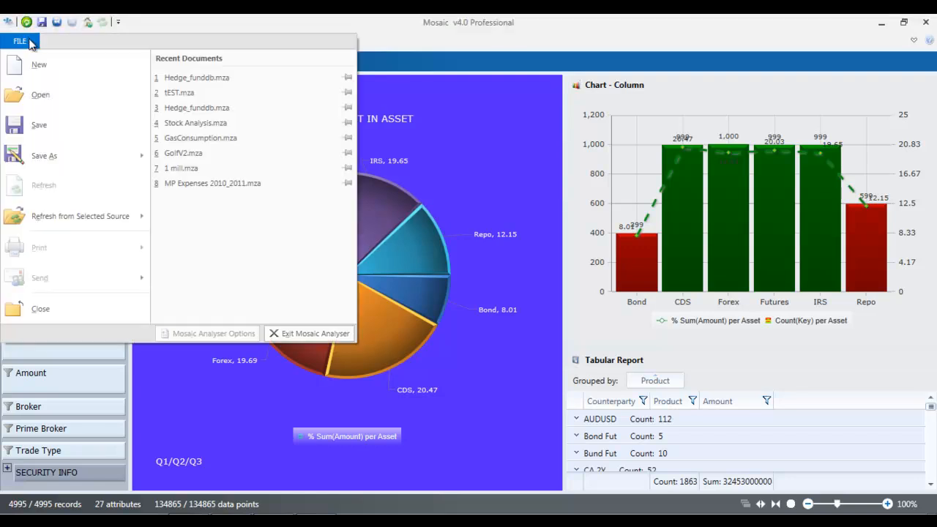
pyautogui.click(44, 156)
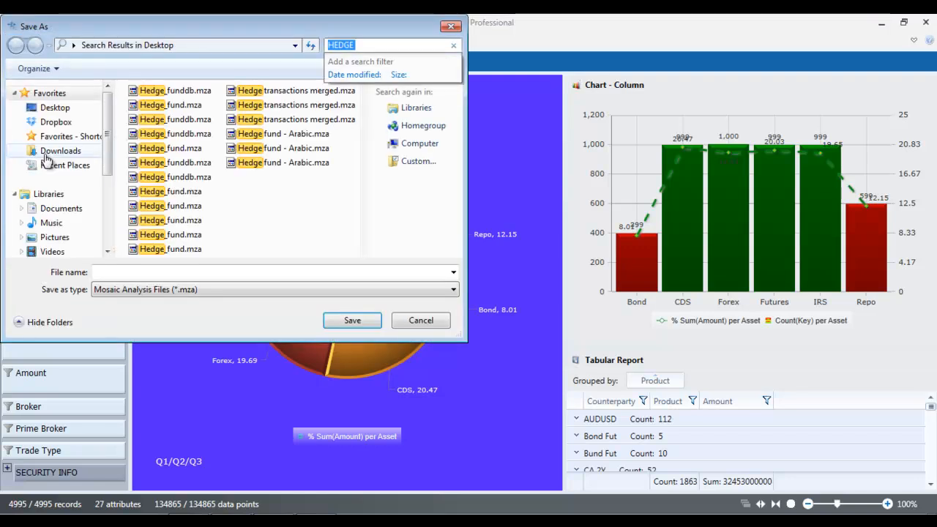
pyautogui.click(69, 108)
pyautogui.click(139, 273)
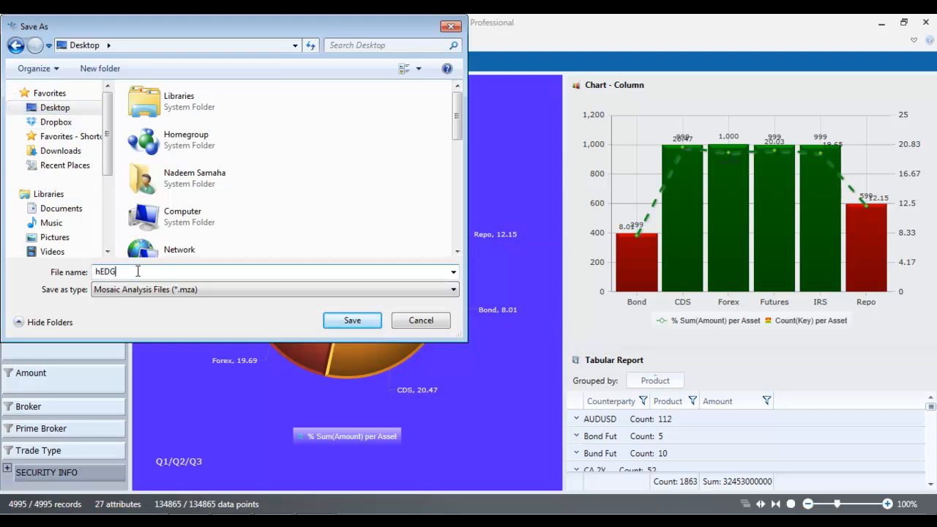
pyautogui.write('hEDG')
pyautogui.press('BackSpace')
pyautogui.press('BackSpace')
pyautogui.press('BackSpace')
pyautogui.press('BackSpace')
pyautogui.click(358, 323)
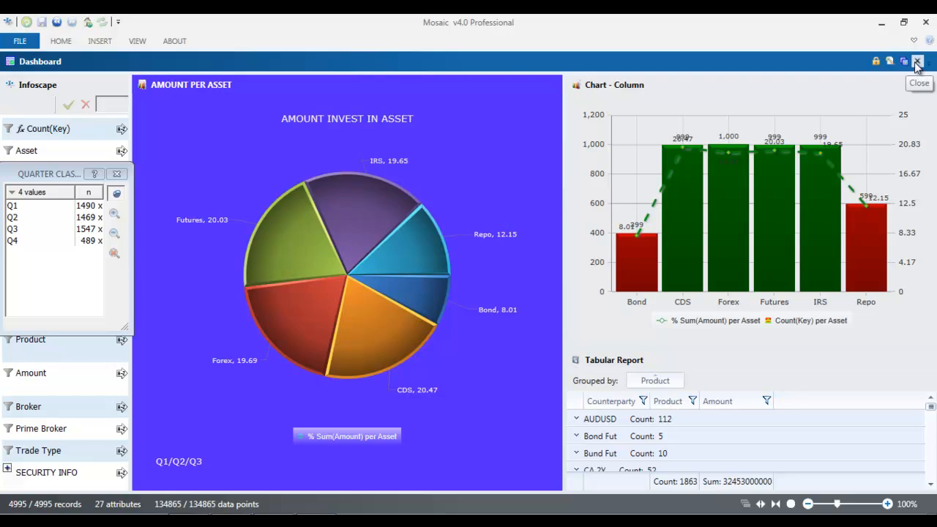
# Step: Close the dashboard, pin the ribbon, and reopen HEDGEFUNDDB1.mza from Recent Documents
pyautogui.click(917, 63)
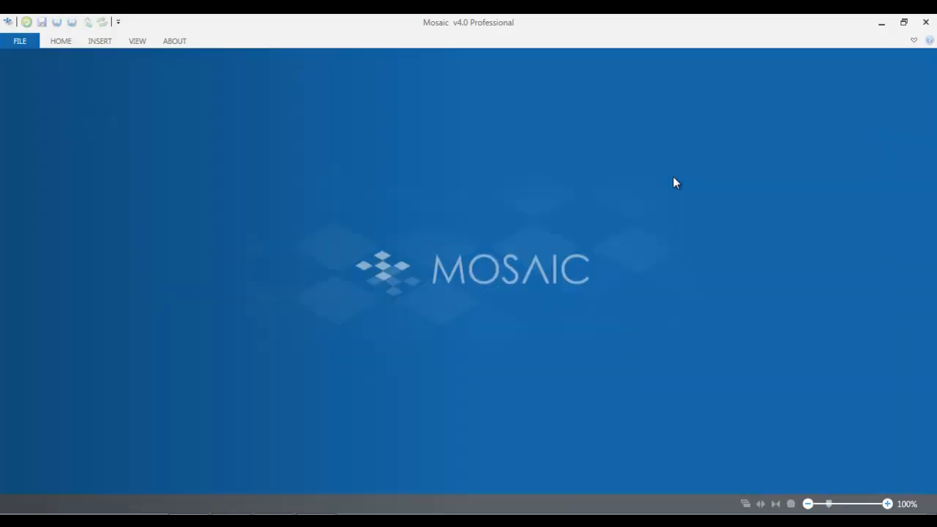
pyautogui.click(912, 40)
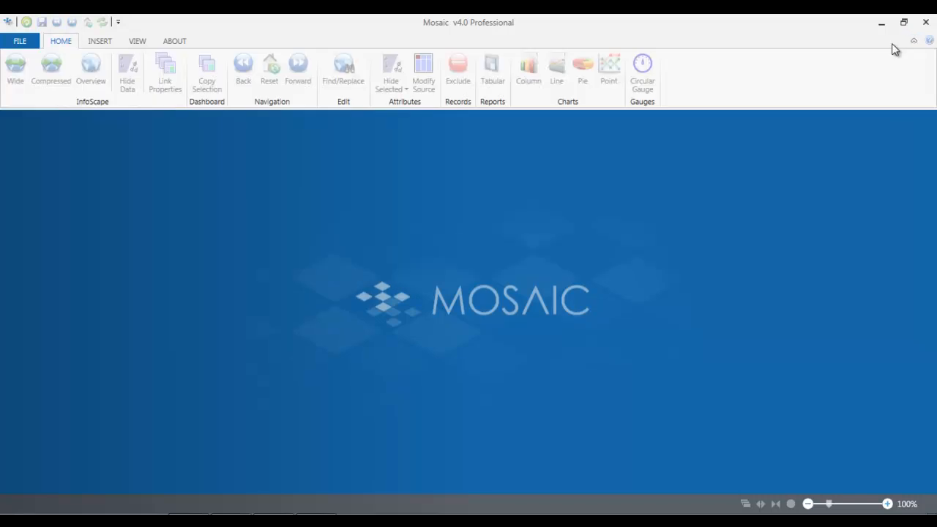
pyautogui.click(31, 42)
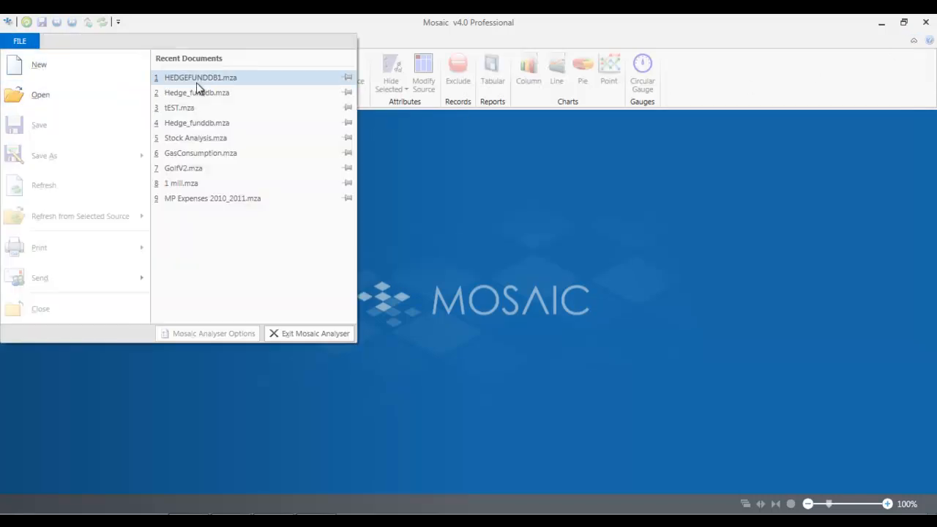
pyautogui.click(219, 78)
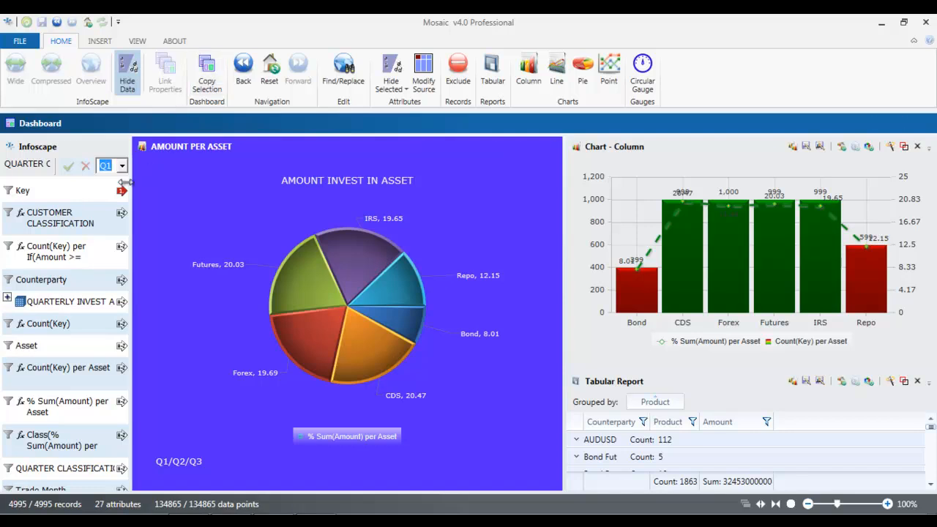
pyautogui.click(11, 281)
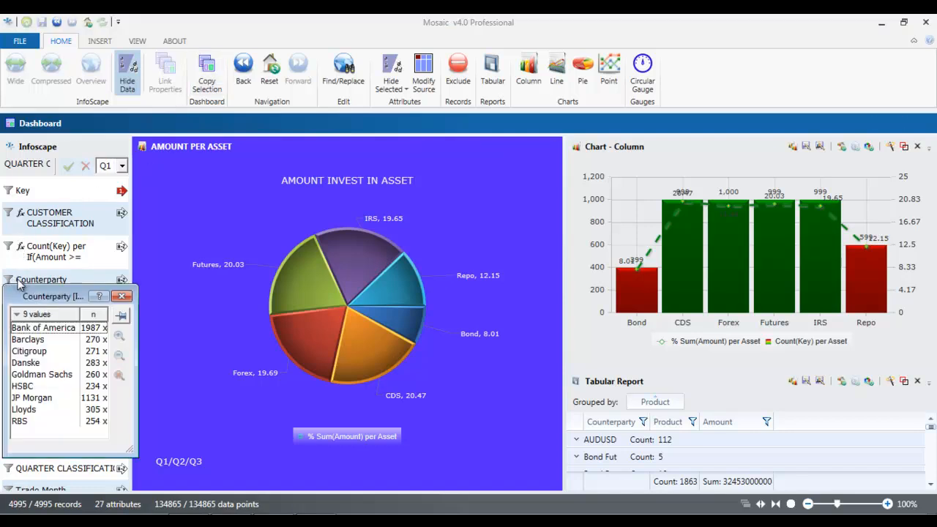
pyautogui.click(59, 331)
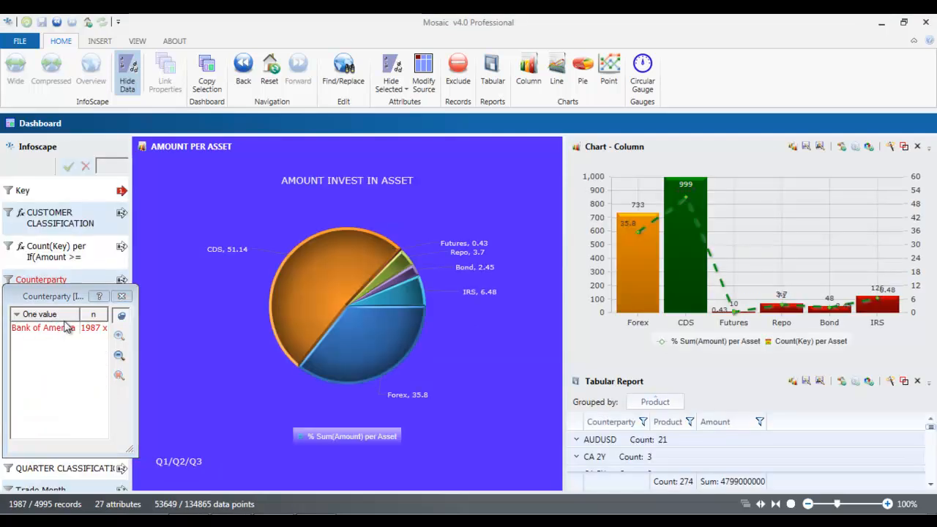
pyautogui.moveTo(56, 297); pyautogui.dragTo(62, 247)
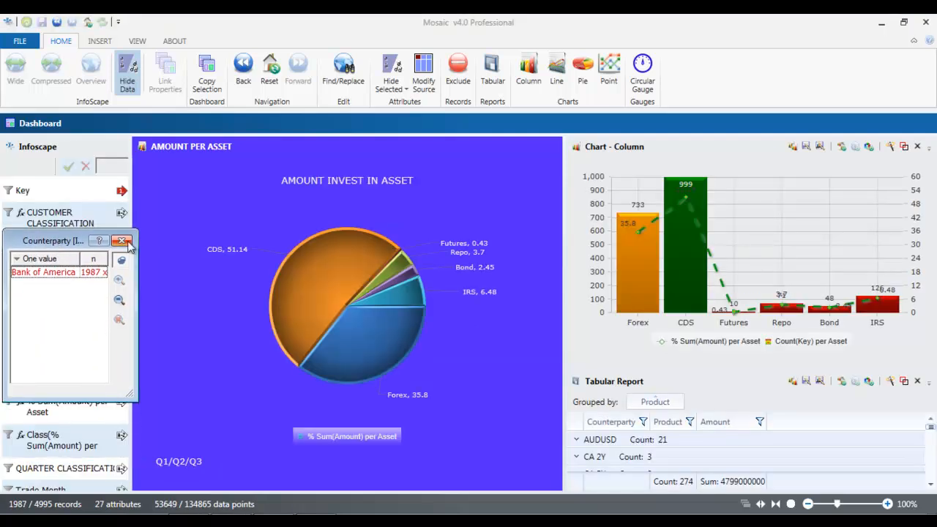
pyautogui.click(121, 240)
pyautogui.click(271, 72)
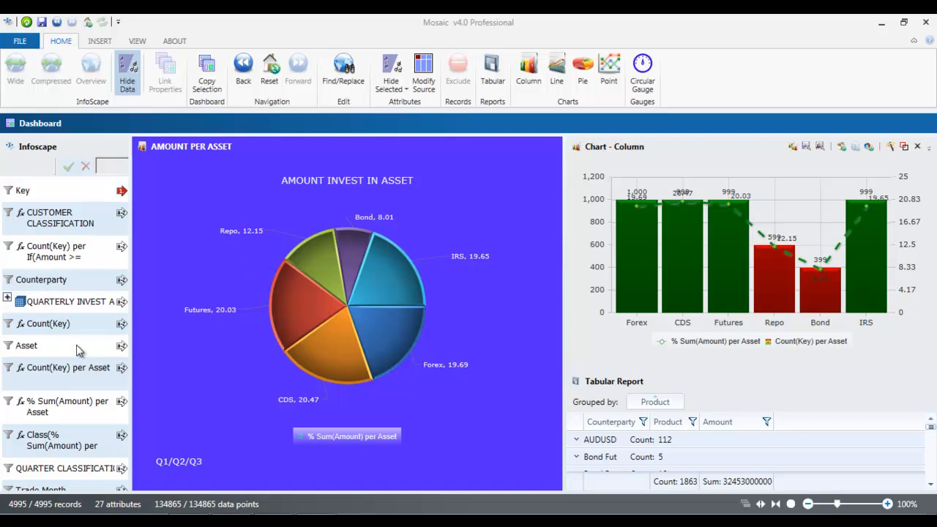
pyautogui.click(127, 77)
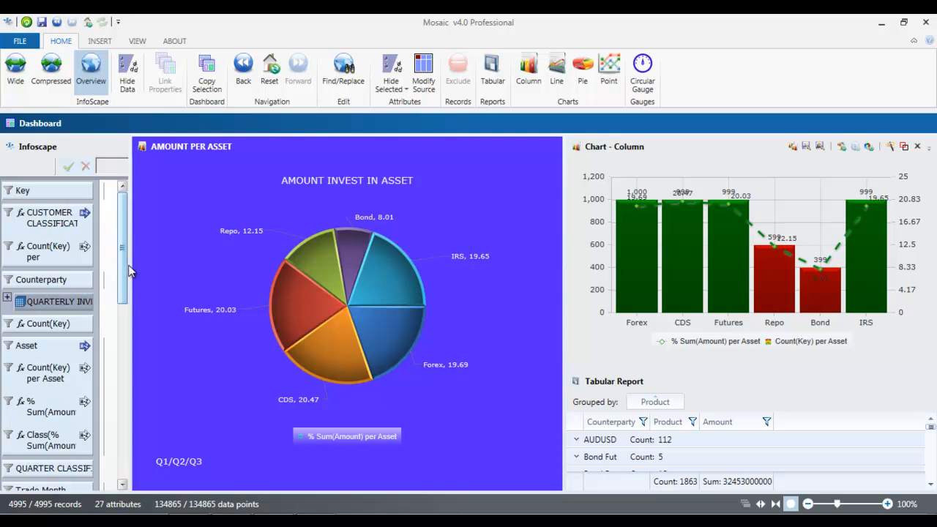
pyautogui.scroll(-3, 110, 271)
pyautogui.click(13, 401)
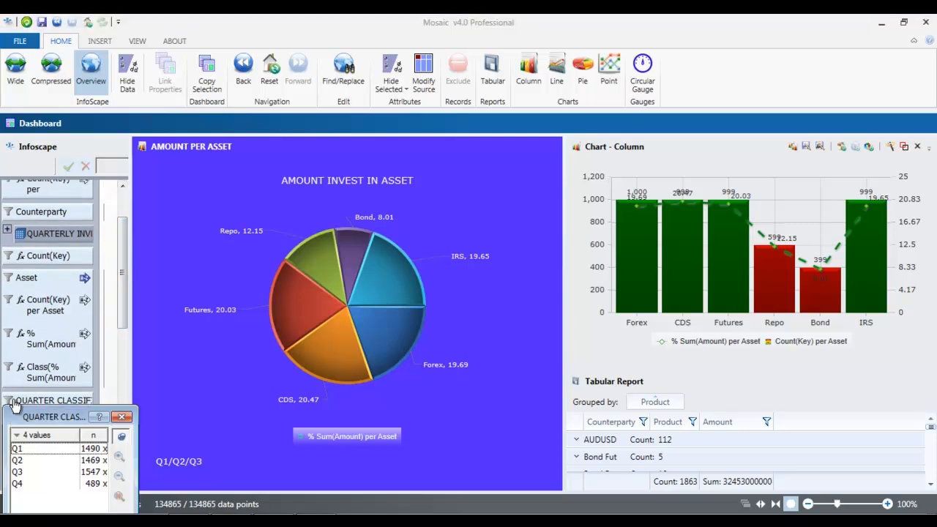
pyautogui.moveTo(27, 417); pyautogui.dragTo(26, 150)
pyautogui.click(28, 185)
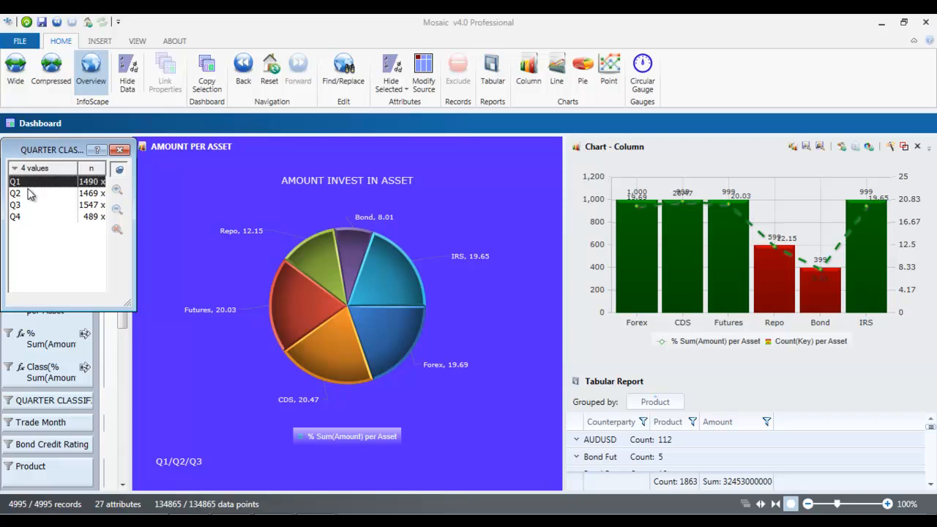
pyautogui.keyDown('ctrl'); pyautogui.click(30, 194); pyautogui.keyUp('ctrl')
pyautogui.click(117, 189)
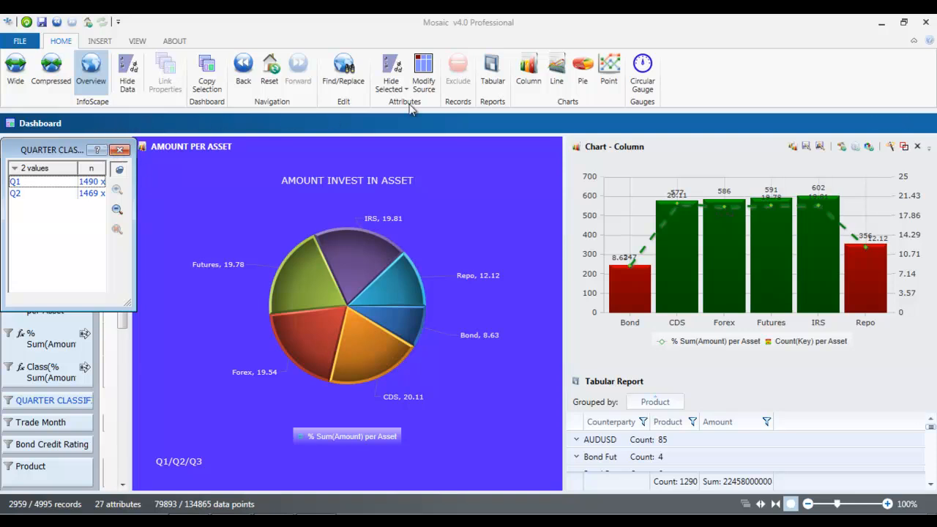
pyautogui.moveTo(876, 124)
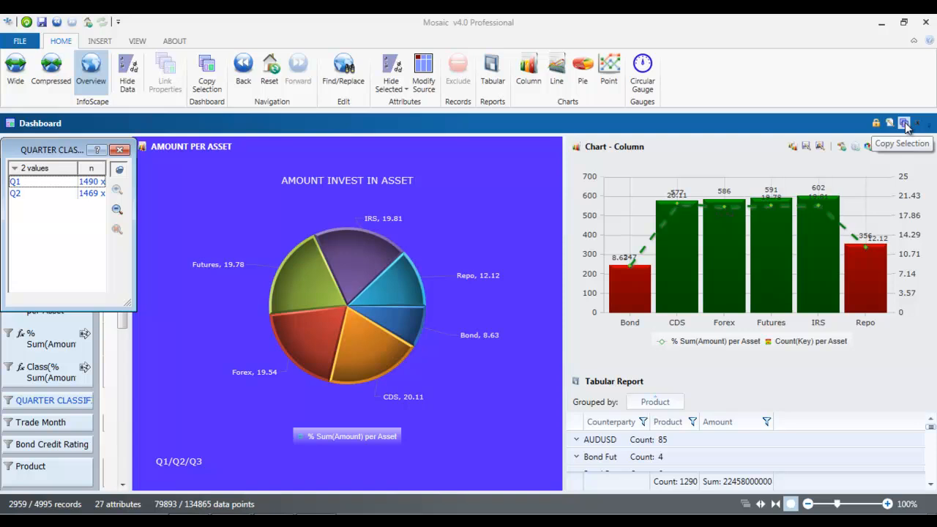
# Step: Copy the filtered selection with its visualisers into a new dashboard, verify its quarters, and name it Q1/Q2
pyautogui.click(905, 124)
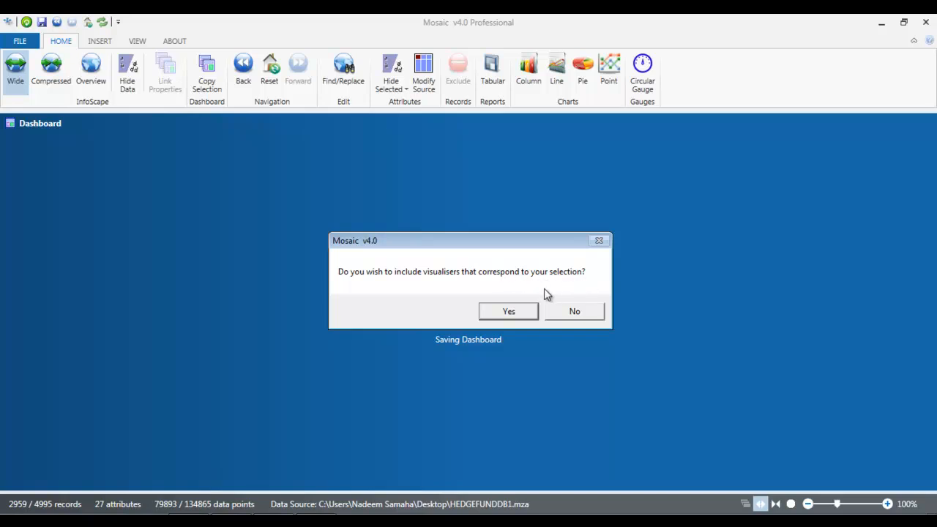
pyautogui.click(512, 309)
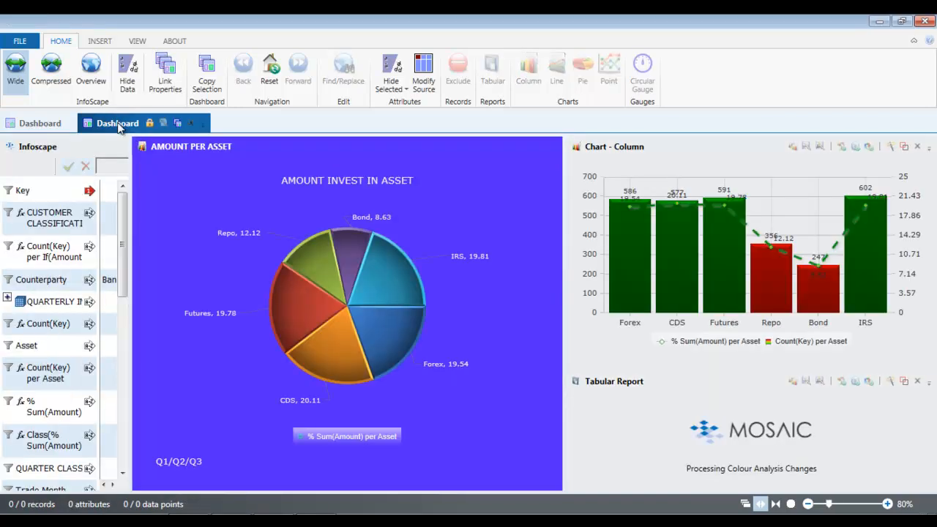
pyautogui.click(9, 469)
pyautogui.moveTo(72, 386); pyautogui.dragTo(75, 257)
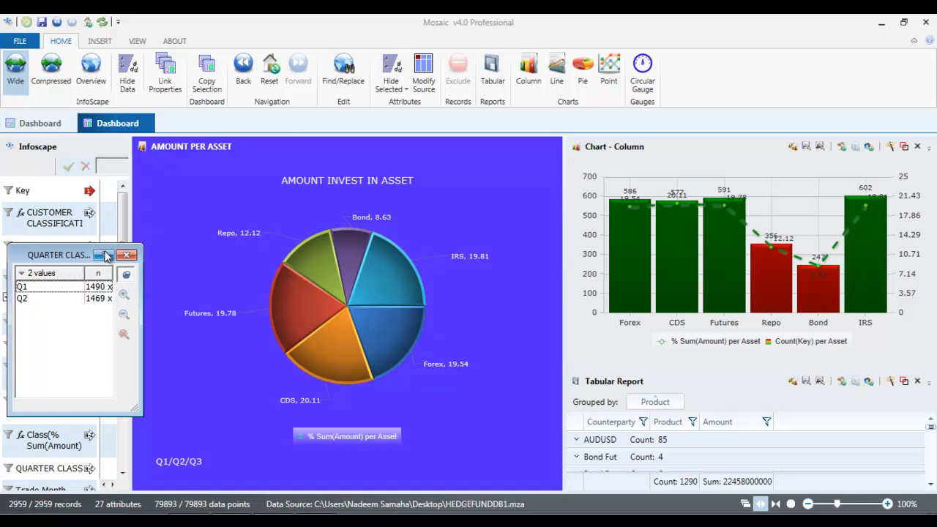
pyautogui.click(105, 255)
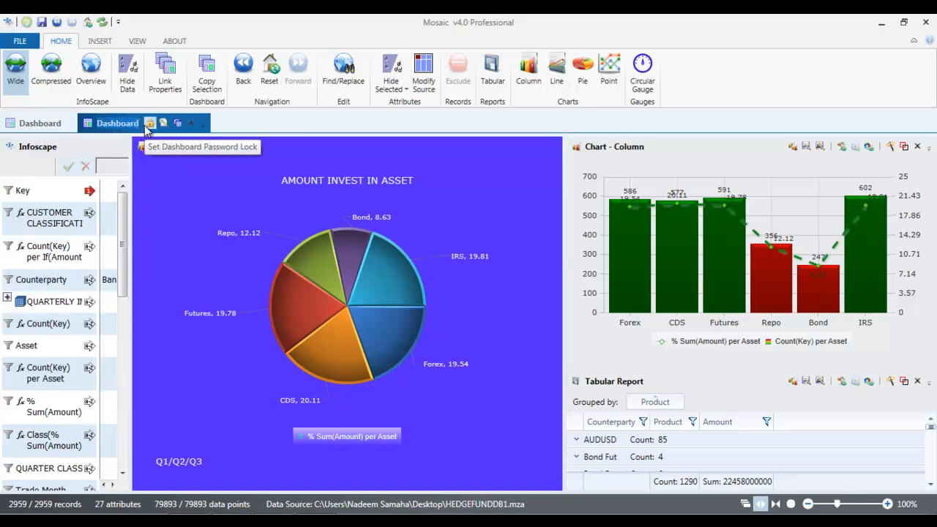
pyautogui.write('Q1/Q2')
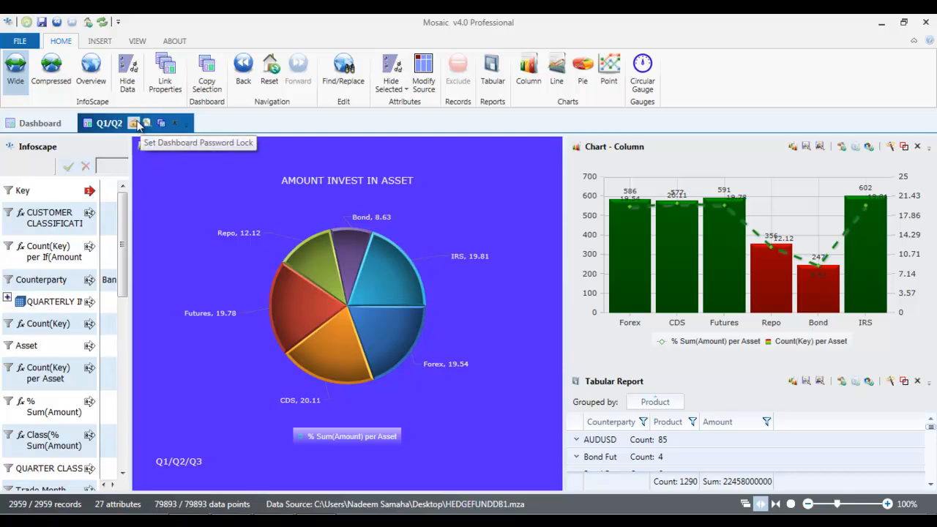
# Step: Lock the Q1/Q2 dashboard with a password, entering it and re-entering it to confirm
pyautogui.click(134, 125)
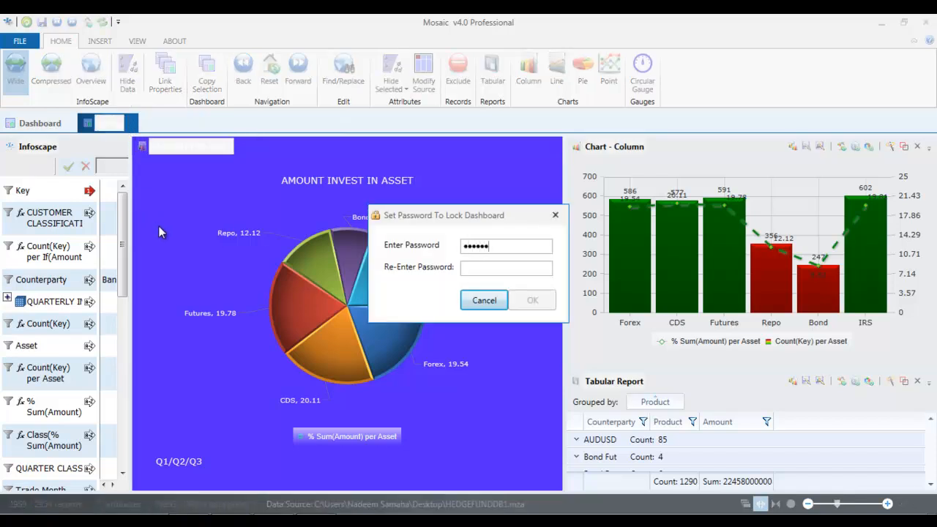
pyautogui.write('7')
pyautogui.click(473, 267)
pyautogui.write('123456789')
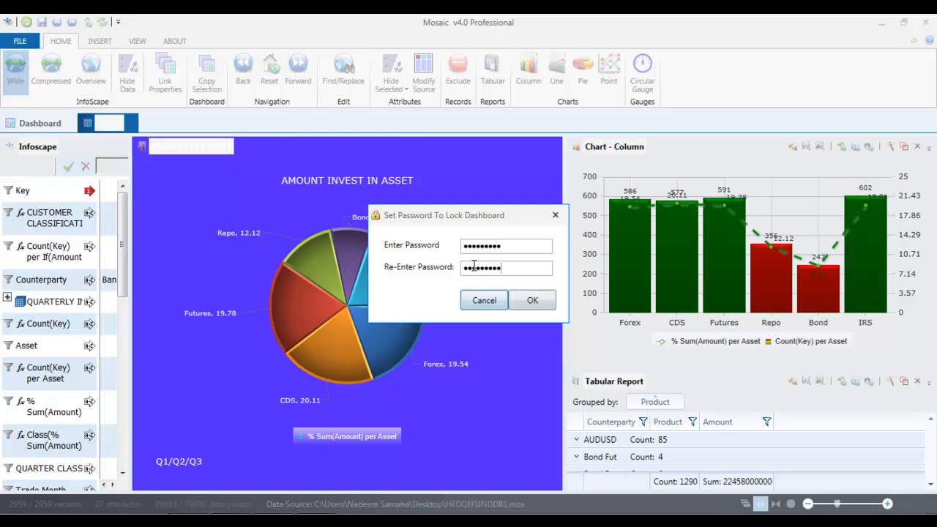
pyautogui.click(539, 302)
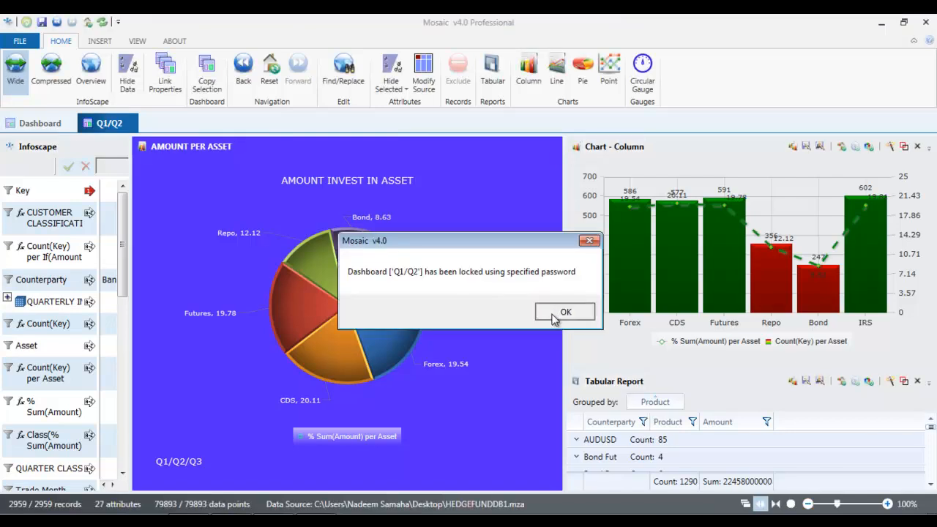
pyautogui.click(558, 314)
pyautogui.click(41, 23)
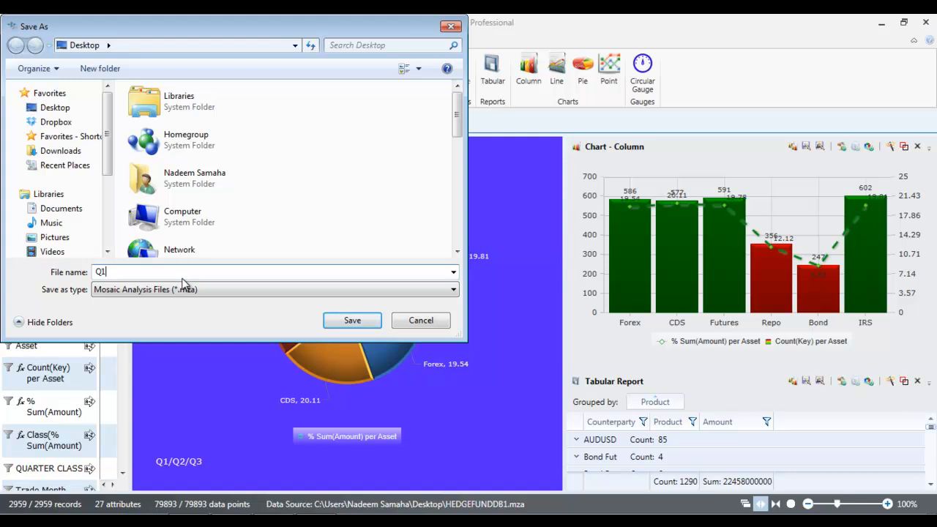
# Step: Save Q1/Q2 to the Desktop, close its tab, and close the original dashboard without saving
pyautogui.click(47, 109)
pyautogui.click(353, 321)
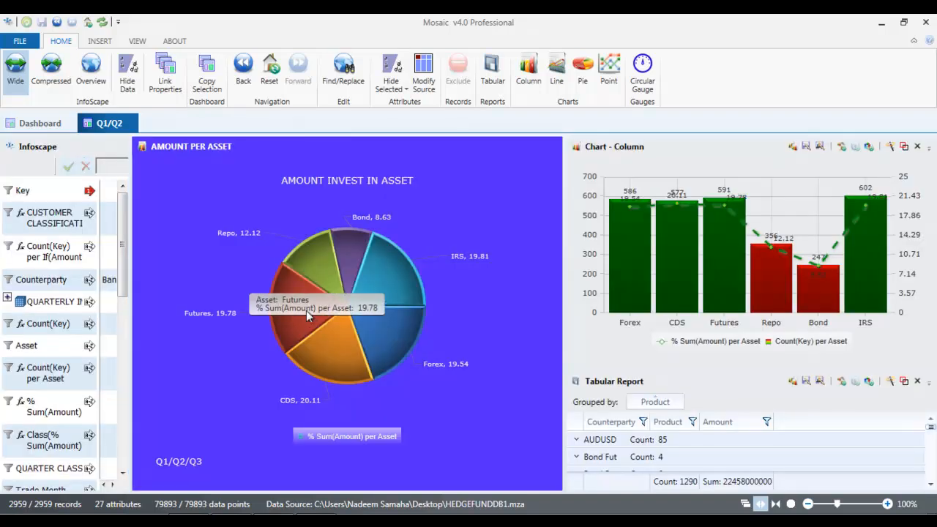
pyautogui.moveTo(121, 126)
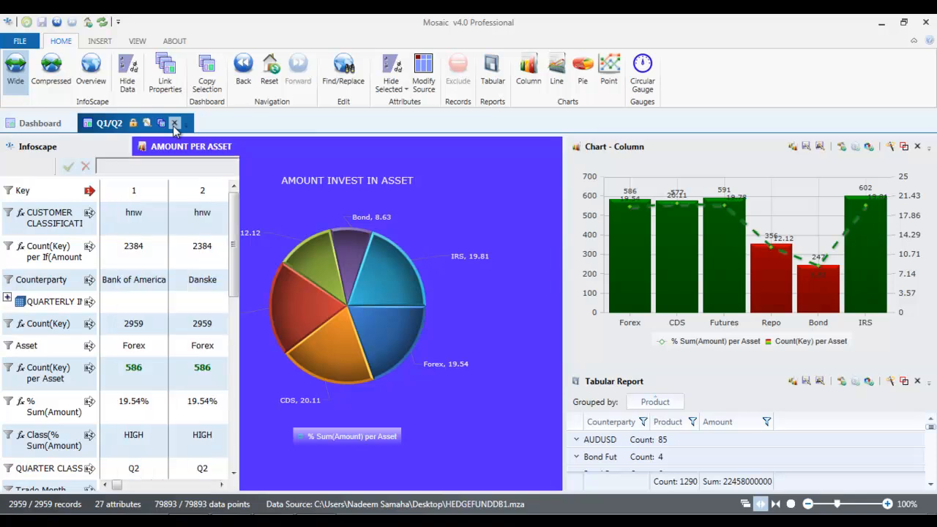
pyautogui.click(174, 126)
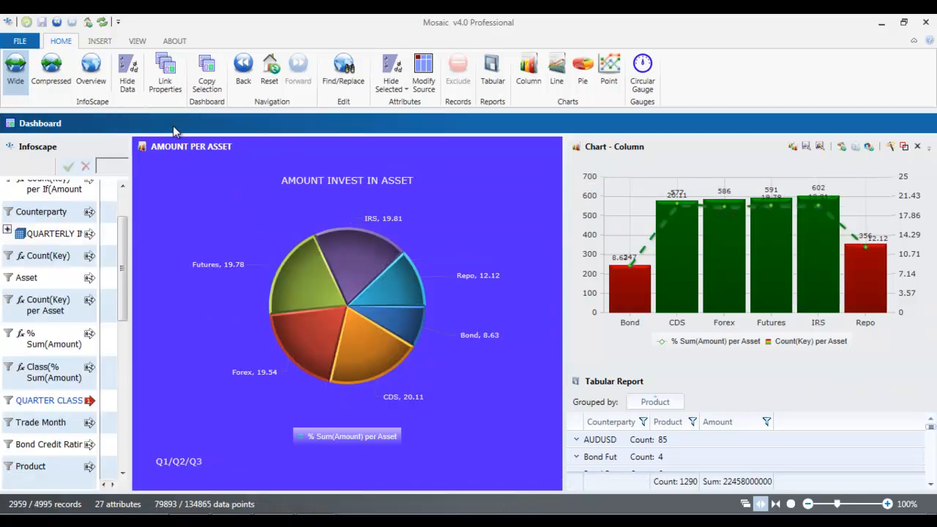
pyautogui.click(918, 123)
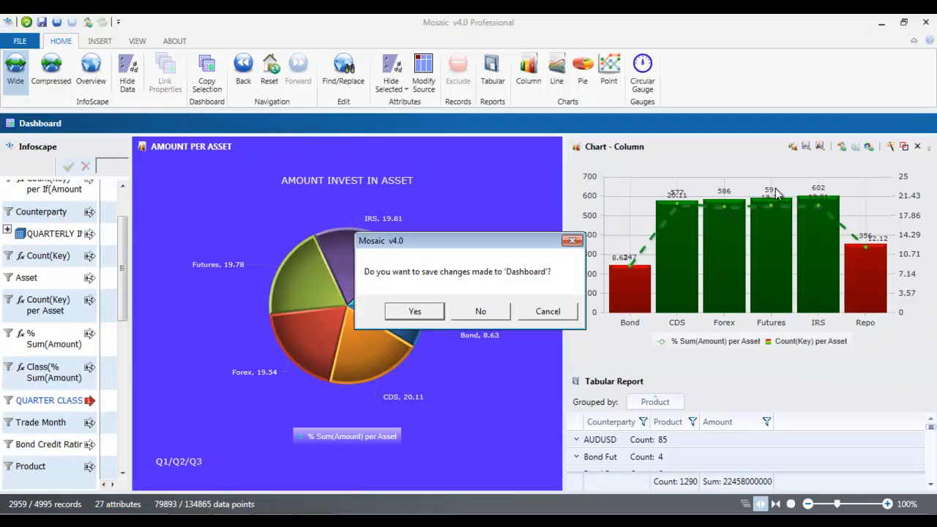
pyautogui.click(496, 308)
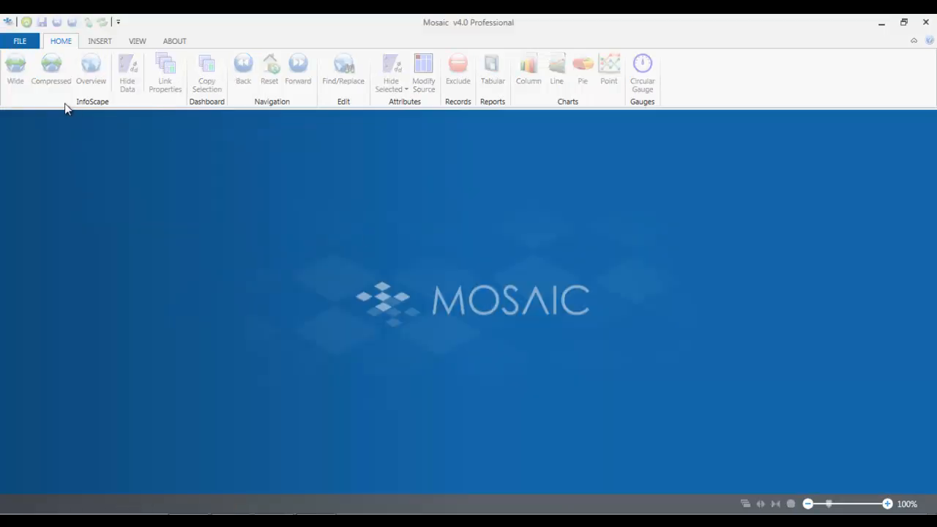
# Step: Open Q1Q2.mza from the Desktop and unlock it with the dashboard password
pyautogui.click(30, 40)
pyautogui.click(39, 97)
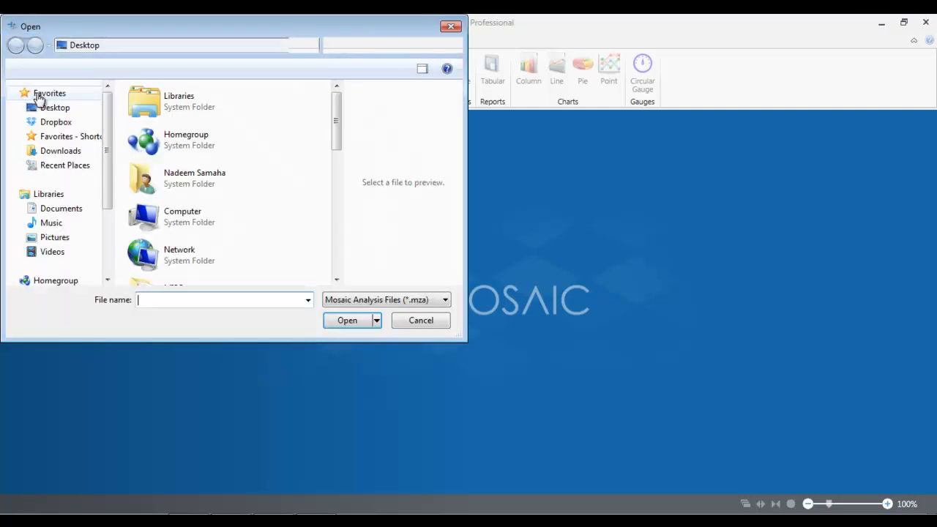
pyautogui.click(60, 109)
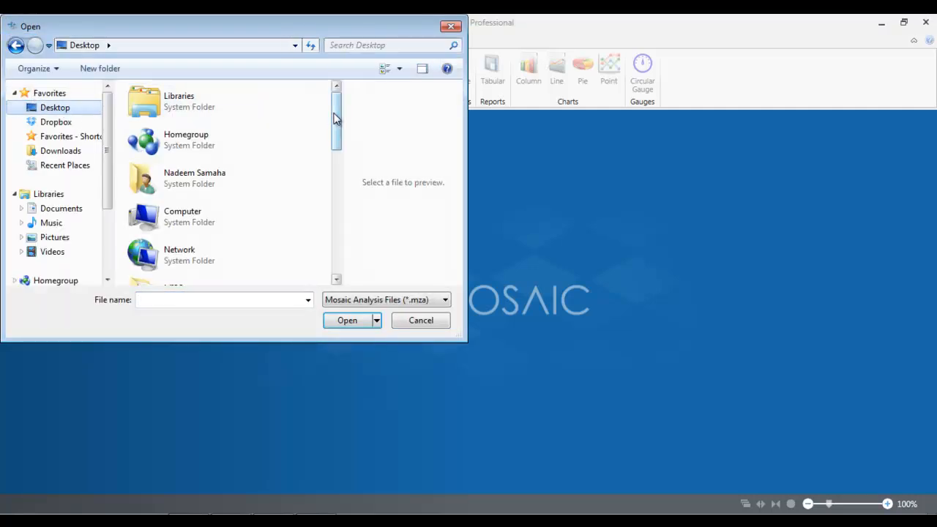
pyautogui.moveTo(335, 120); pyautogui.dragTo(341, 241)
pyautogui.click(193, 188)
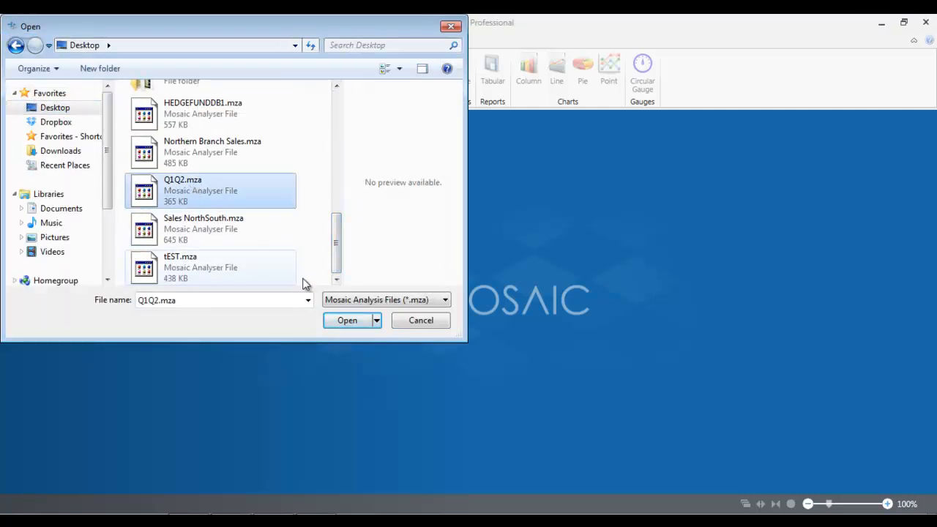
pyautogui.click(342, 320)
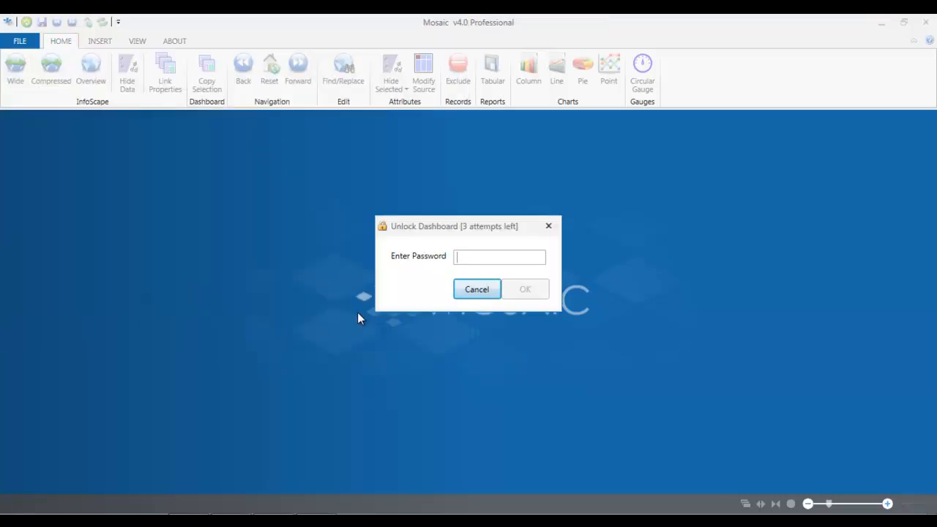
pyautogui.write('****')
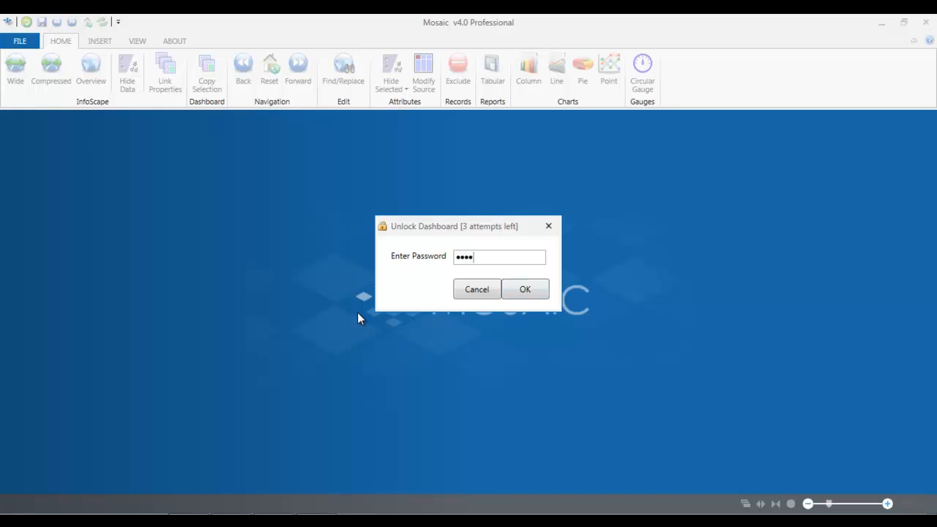
pyautogui.write('*****')
pyautogui.click(539, 288)
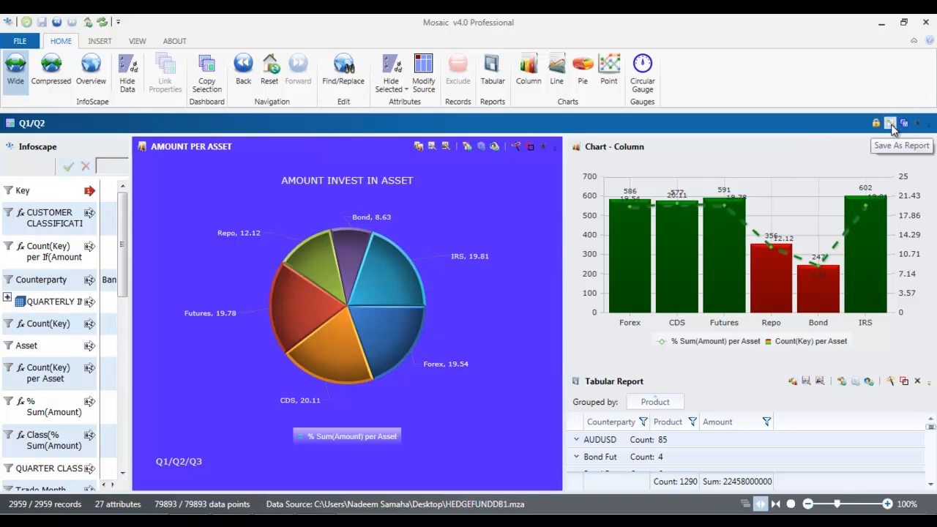
# Step: Save the Q1/Q2 dashboard report as Q1Q2EXCELREPORT.xlsx (Mosaic Excel Workbook) on the Desktop
pyautogui.click(890, 124)
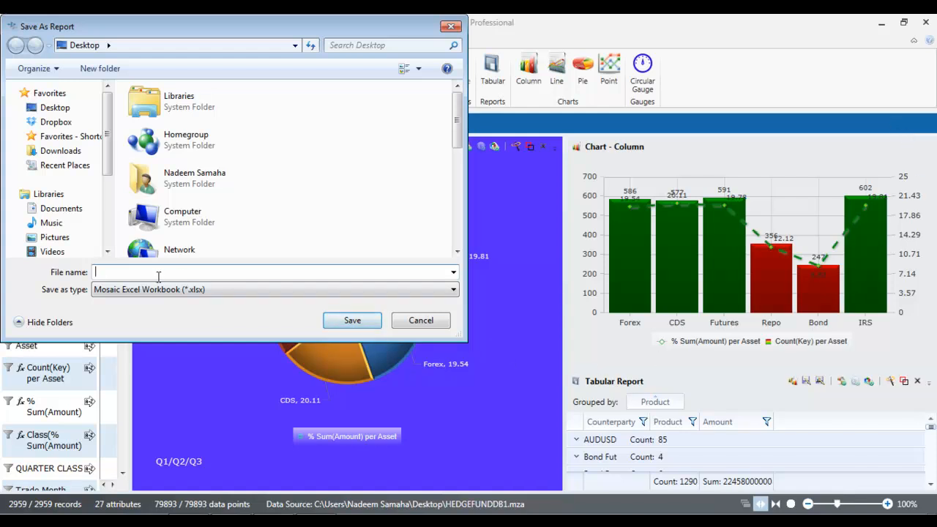
pyautogui.write('Q1Q2EXCELREPORT')
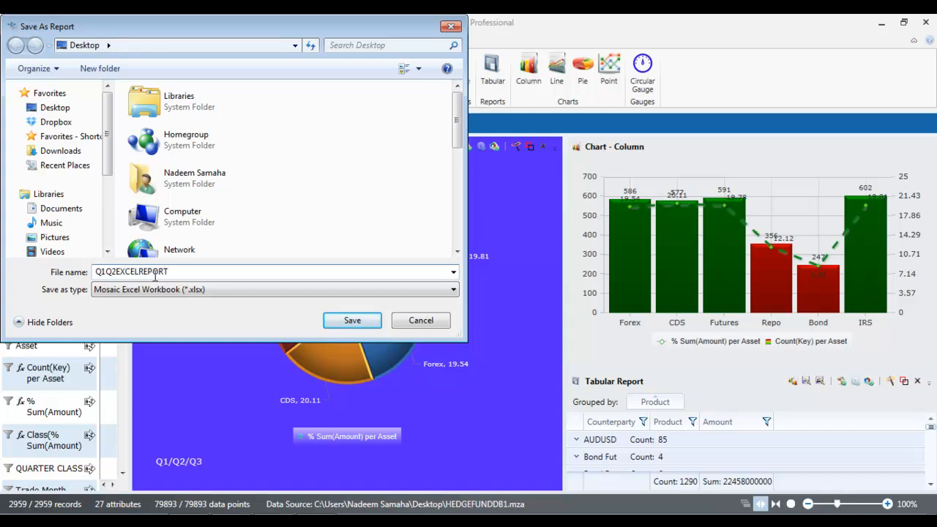
pyautogui.click(52, 107)
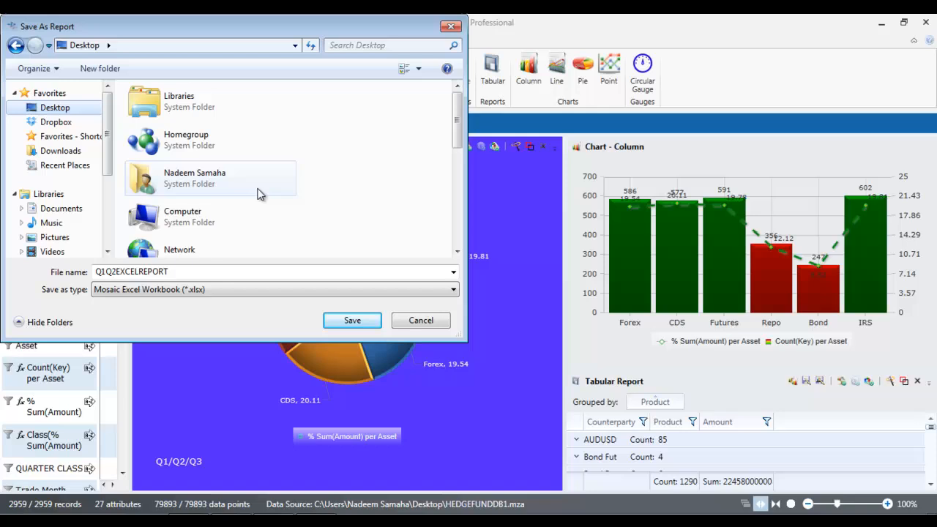
pyautogui.click(348, 326)
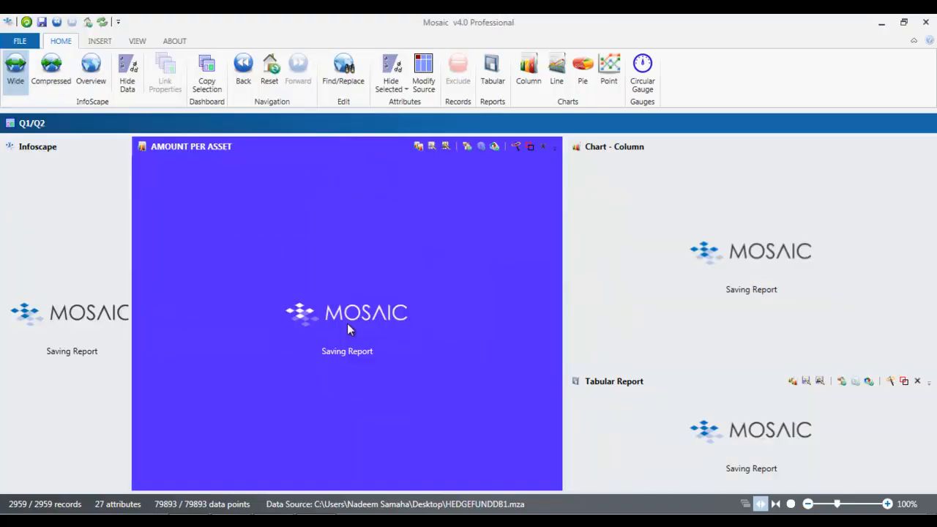
# Step: Minimise Mosaic and Camtasia, then open Q1Q2EXCELREPORT.xlsx from the Desktop in Excel
pyautogui.click(880, 23)
pyautogui.click(880, 22)
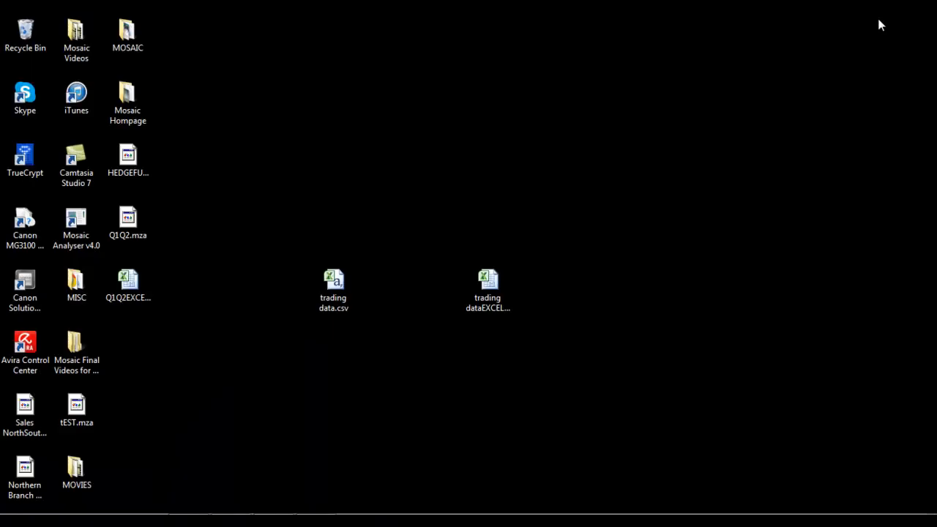
pyautogui.click(138, 291)
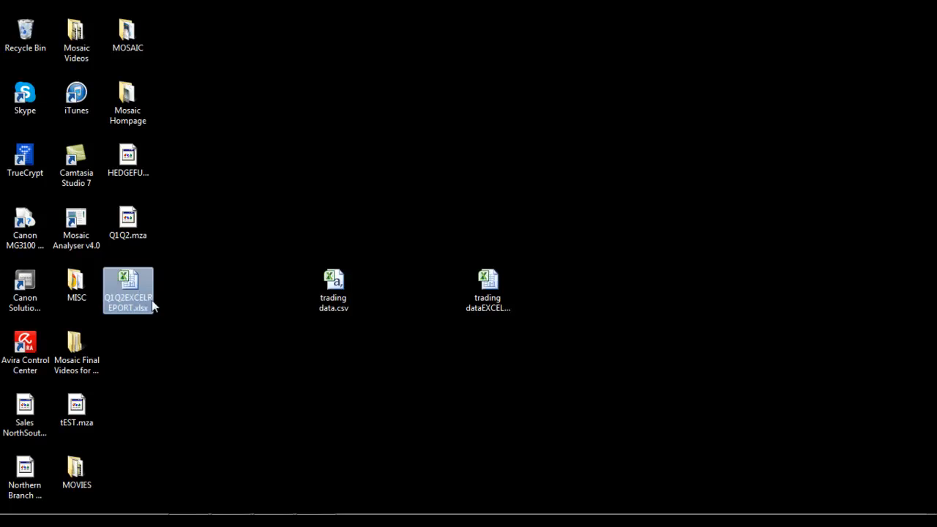
pyautogui.doubleClick(136, 291)
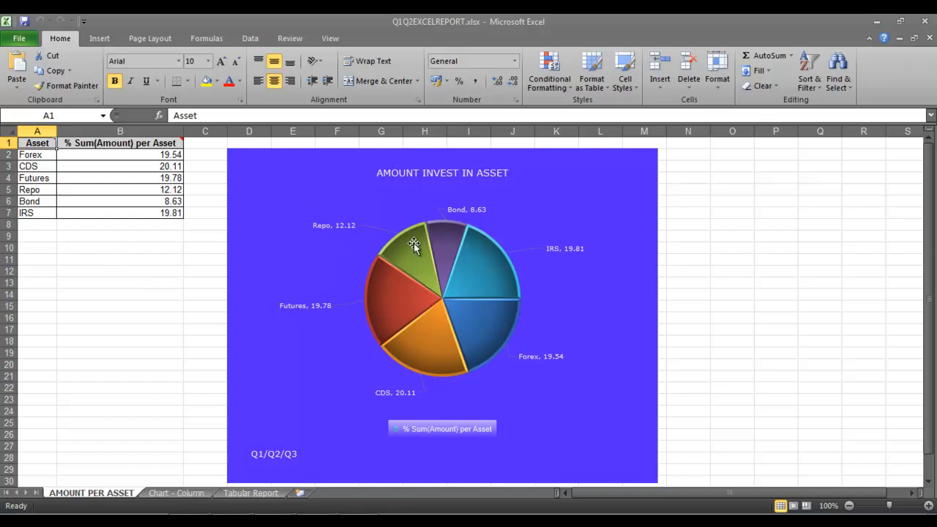
# Step: Review the Chart - Column, Tabular Report and AMOUNT PER ASSET sheets, then return to Mosaic
pyautogui.click(173, 492)
pyautogui.click(251, 492)
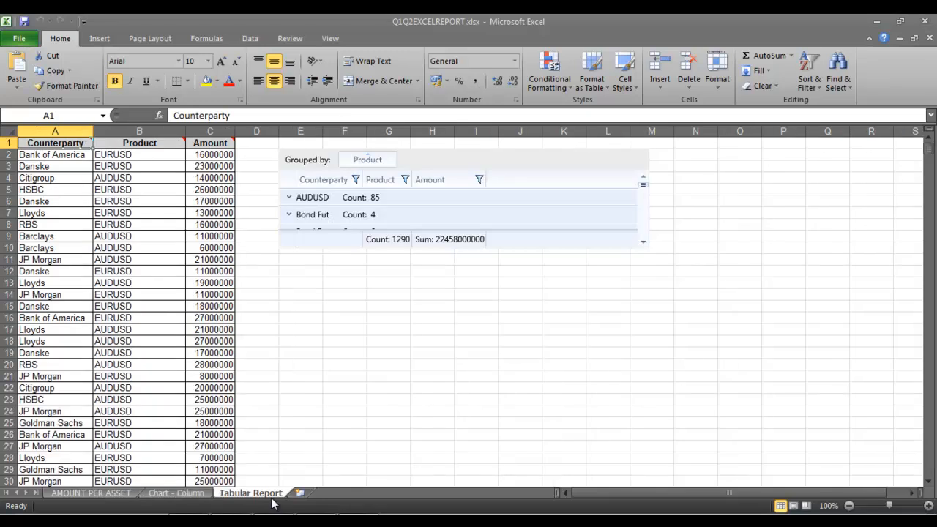
pyautogui.click(95, 494)
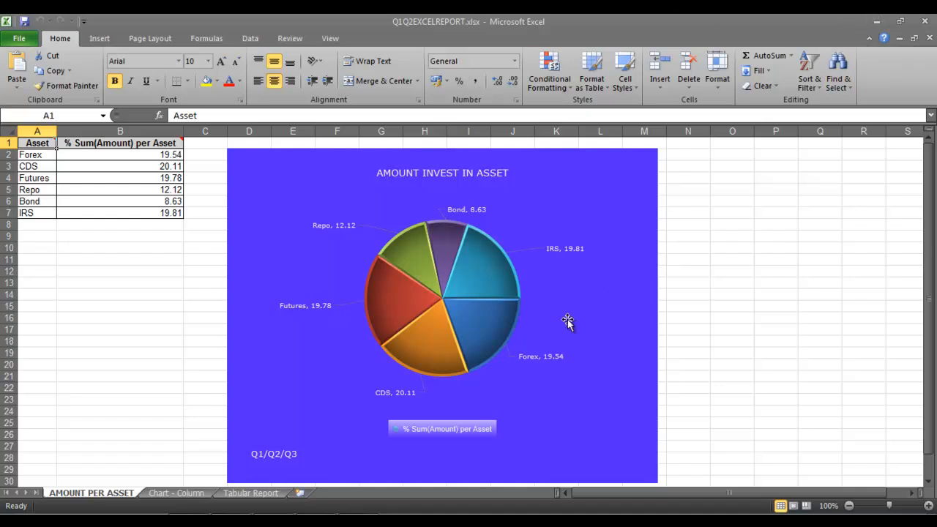
pyautogui.hotkey('alt', 'Tab')
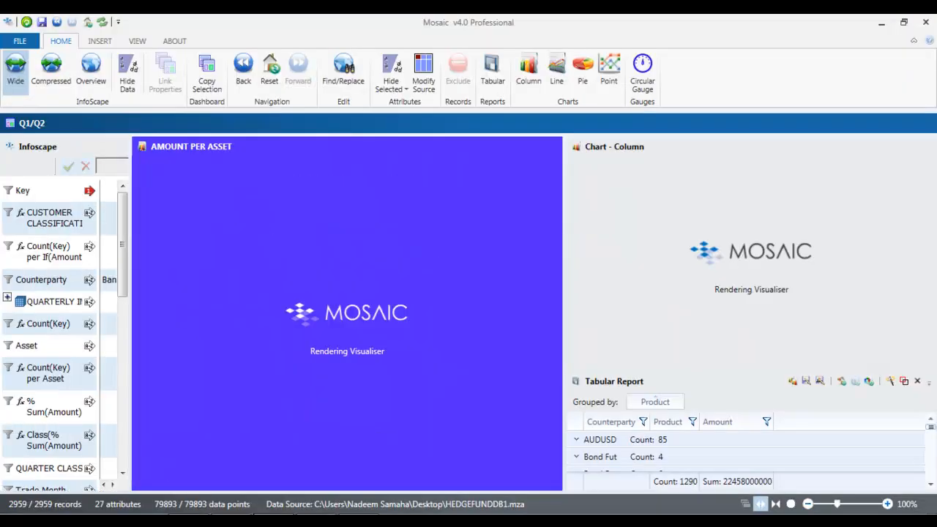